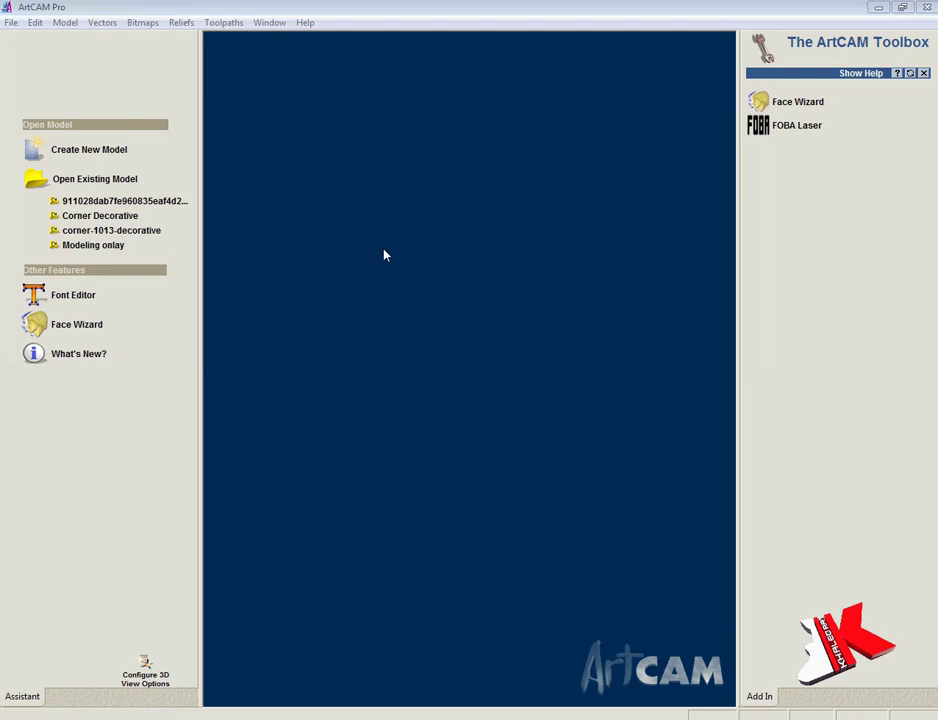
Create a 410 × 410 mm model, then start File > Import > Vector Data
click(89, 149)
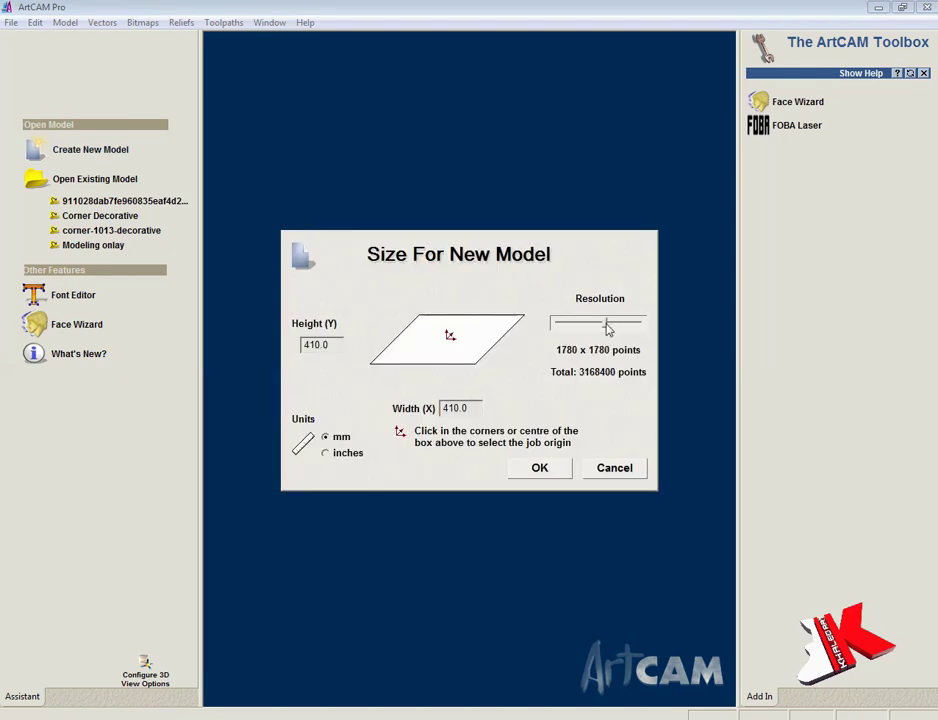
click(540, 468)
click(476, 47)
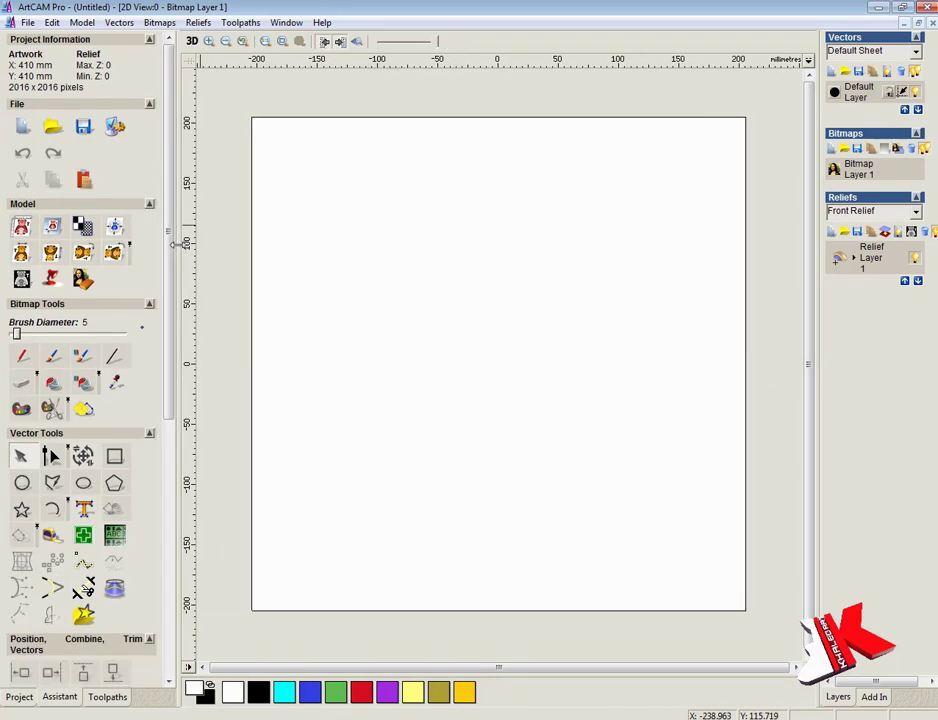
click(28, 22)
click(450, 190)
Import the Stone Carving flower vector file and Ungroup All its vectors
key(BackSpace)
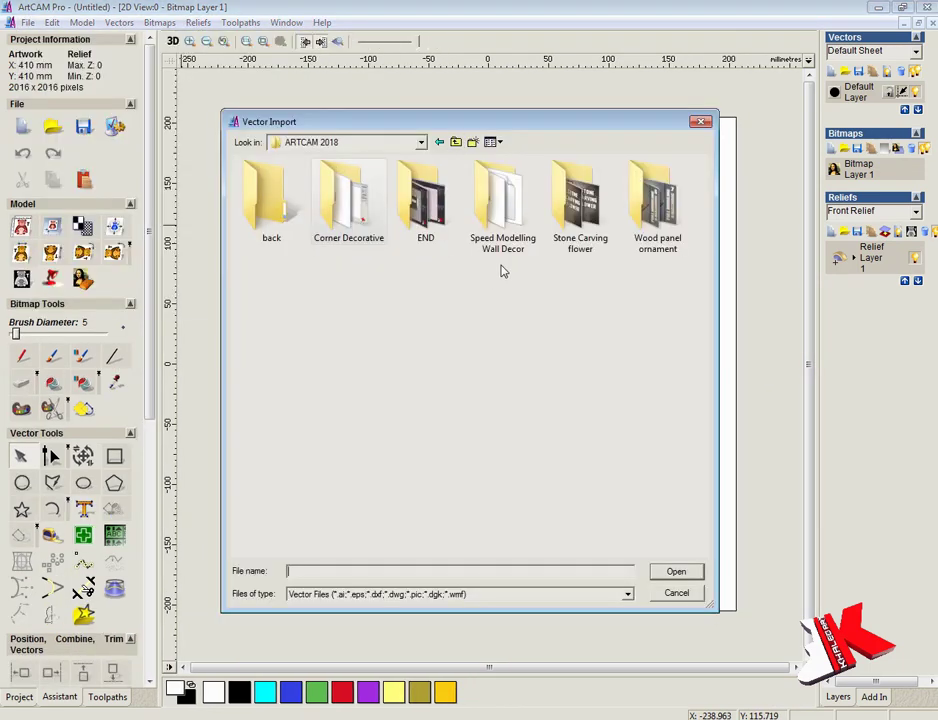
double_click(576, 196)
click(271, 205)
click(677, 573)
click(465, 404)
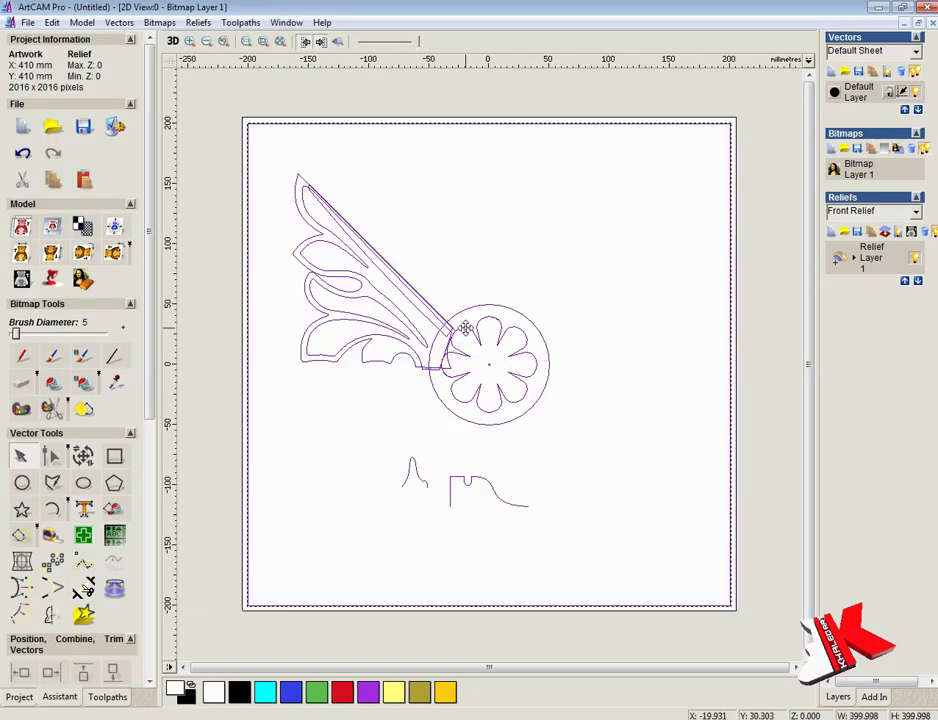
right_click(484, 516)
click(515, 523)
Cut out the acanthus leaf vectors and create a new blue Vector Layer 1
drag(268, 152, 460, 380)
key(Delete)
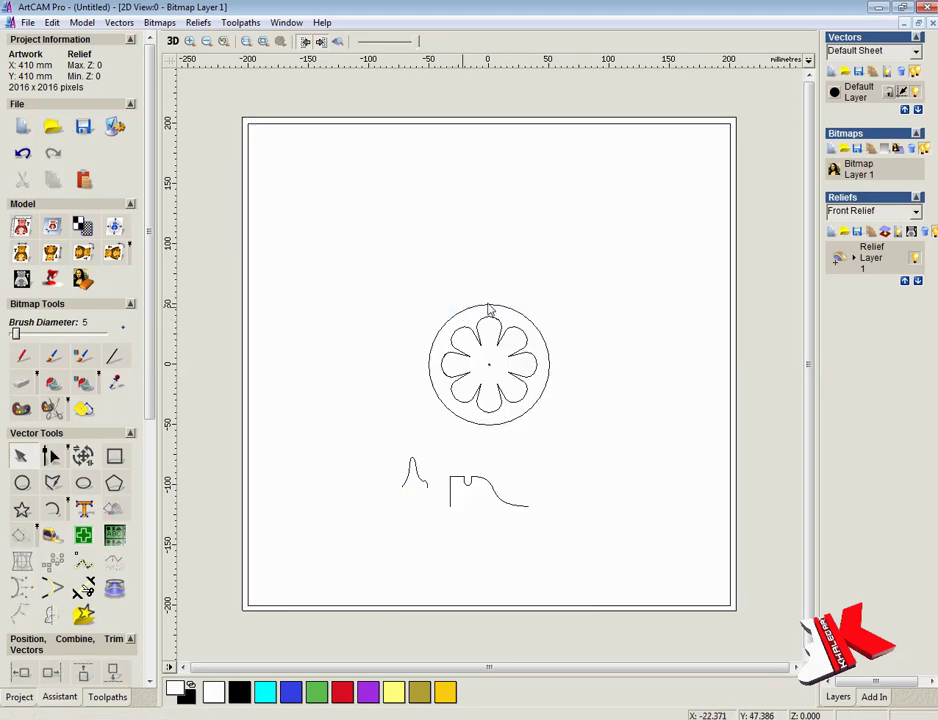
click(833, 71)
click(835, 91)
click(334, 465)
Paste the leaf twice onto the new layer, placing the second copy to the right
right_click(545, 293)
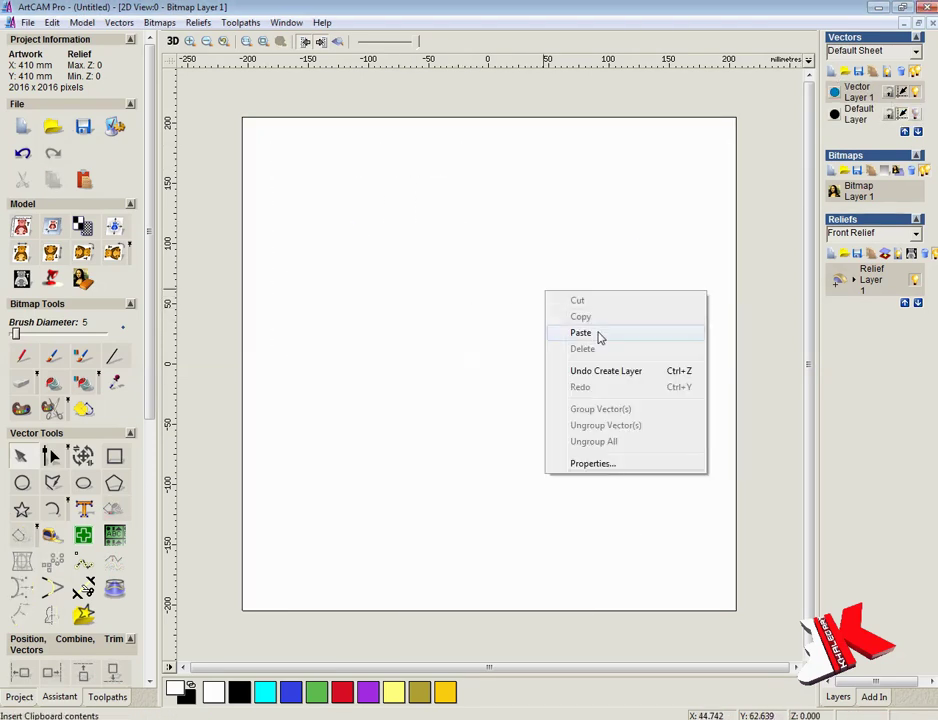
click(597, 335)
click(350, 174)
click(555, 218)
scroll(130, 470, down, 5)
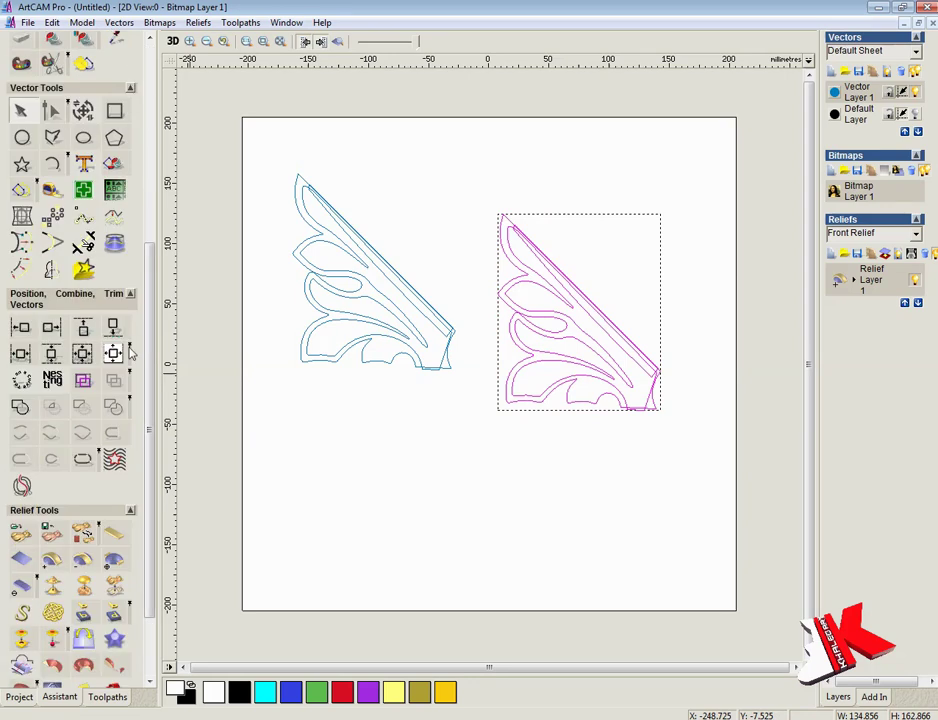
Mirror the leaf copy horizontally, rotate it, and move it onto the first leaf
click(127, 256)
click(128, 176)
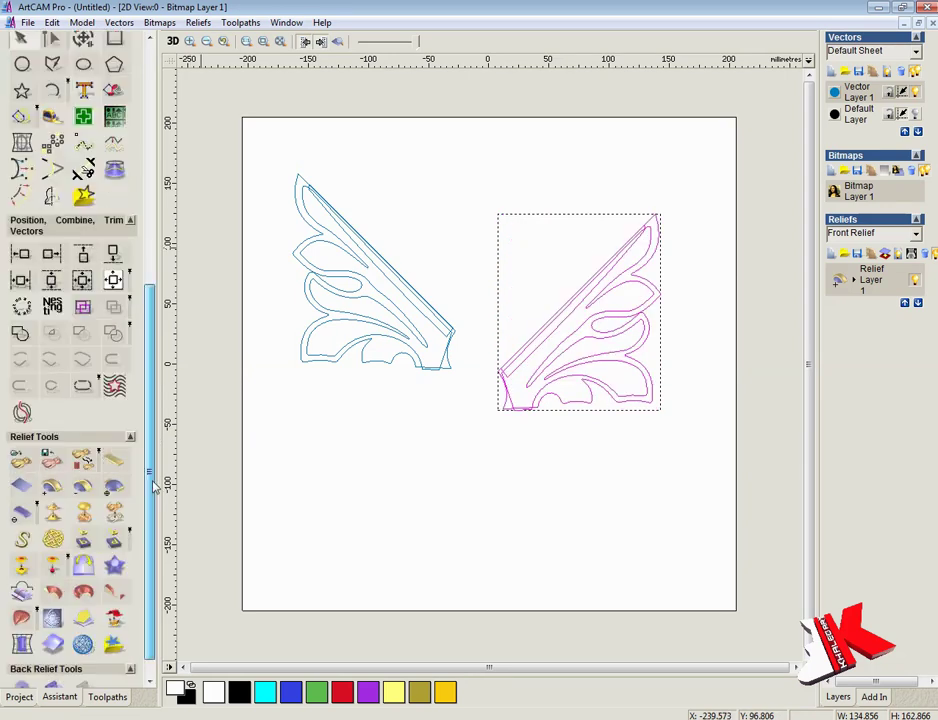
click(84, 218)
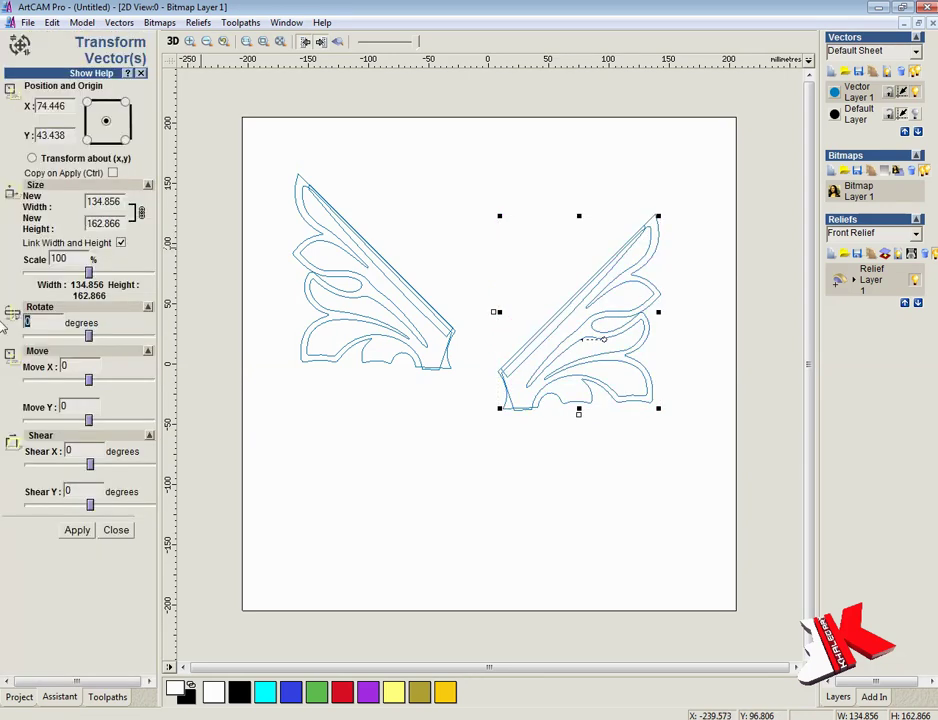
text(-90)
click(72, 529)
drag(494, 332, 324, 184)
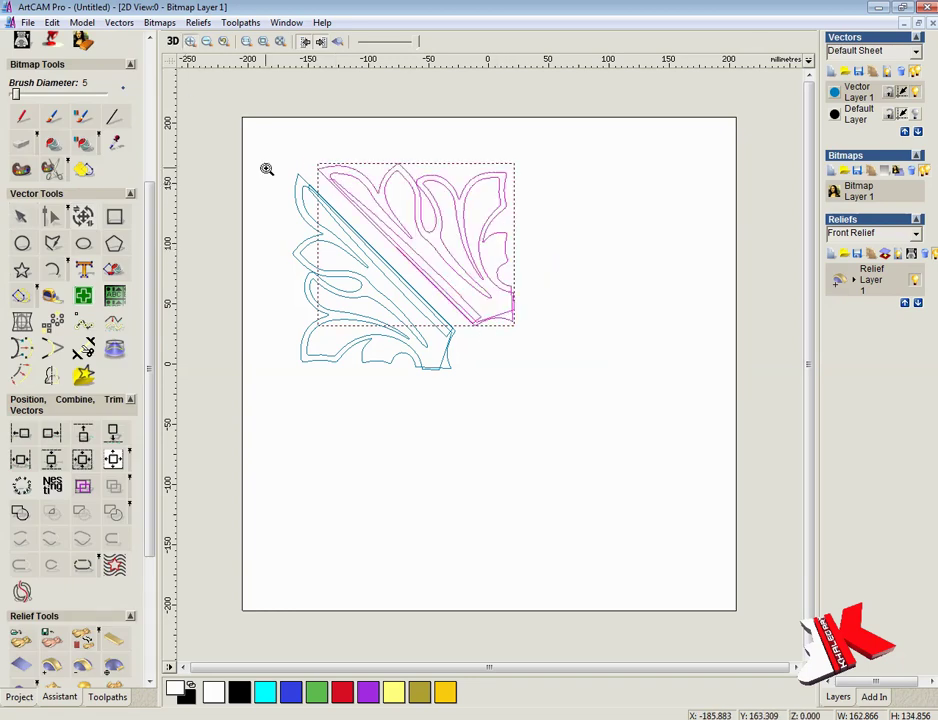
Align the copy's corner with the leaf tip and convert the diagonal span to an arc
scroll(265, 167, up, 5)
drag(590, 335, 421, 372)
scroll(406, 418, down, 5)
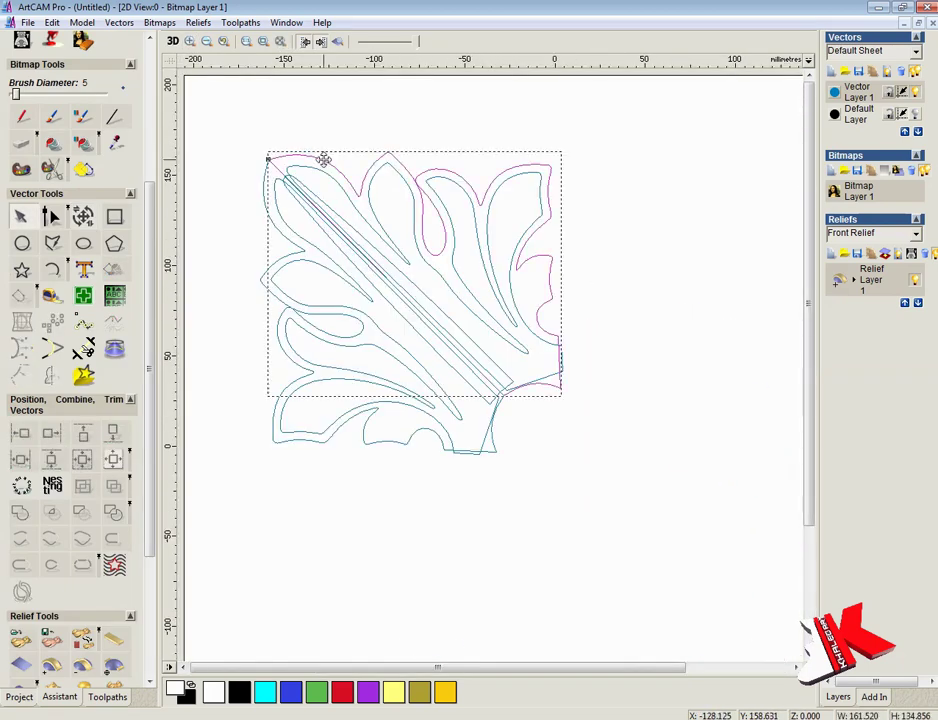
click(52, 218)
right_click(347, 237)
click(308, 373)
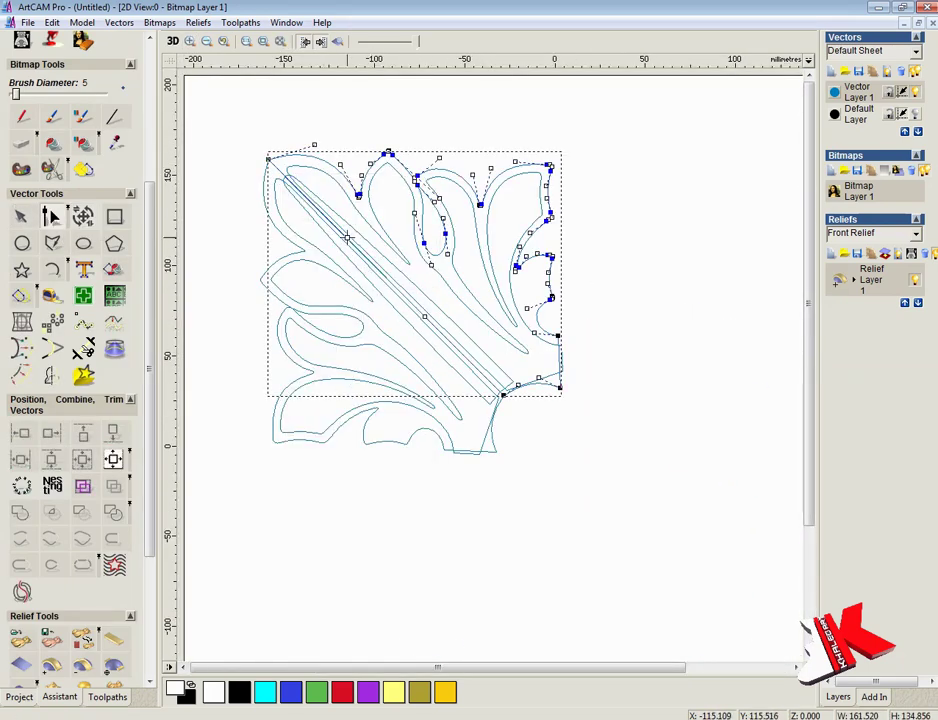
key(n)
Weld both leaves into one outline and convert its right-edge span
key(ctrl+a)
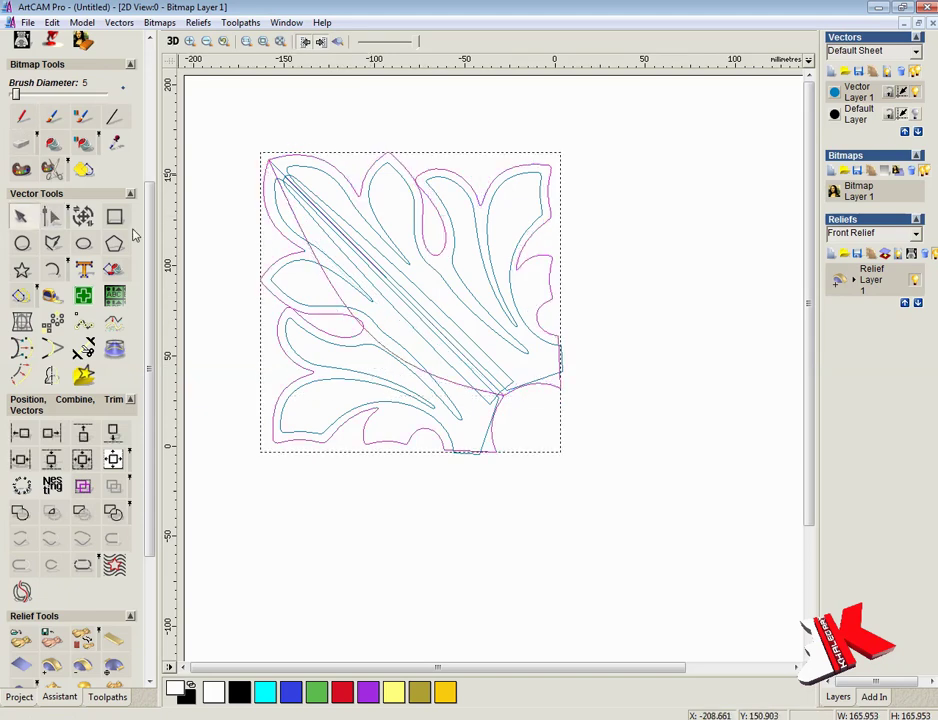
scroll(98, 402, down, 2)
click(21, 430)
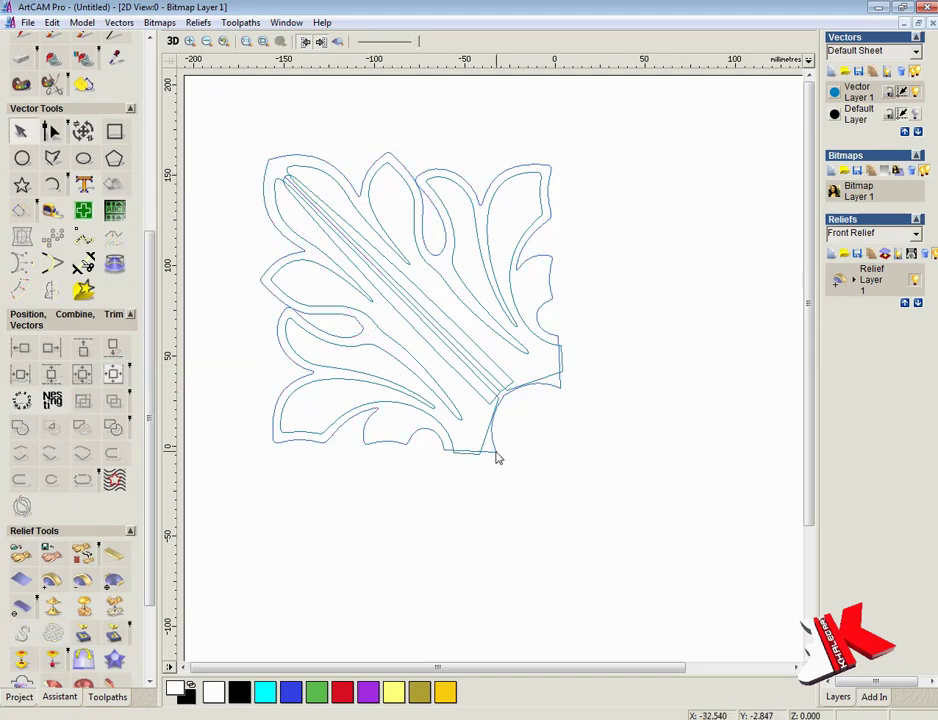
key(n)
right_click(503, 397)
key(Escape)
right_click(529, 404)
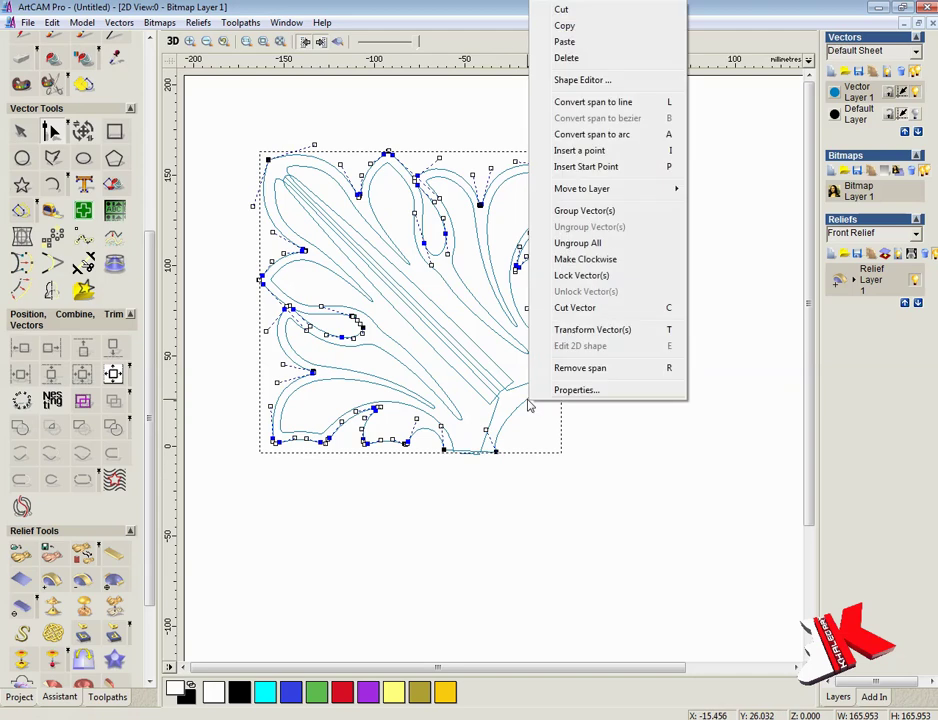
click(629, 135)
Raise the outer leaf outline as a flat Shape Editor relief and check it in 3D
key(n)
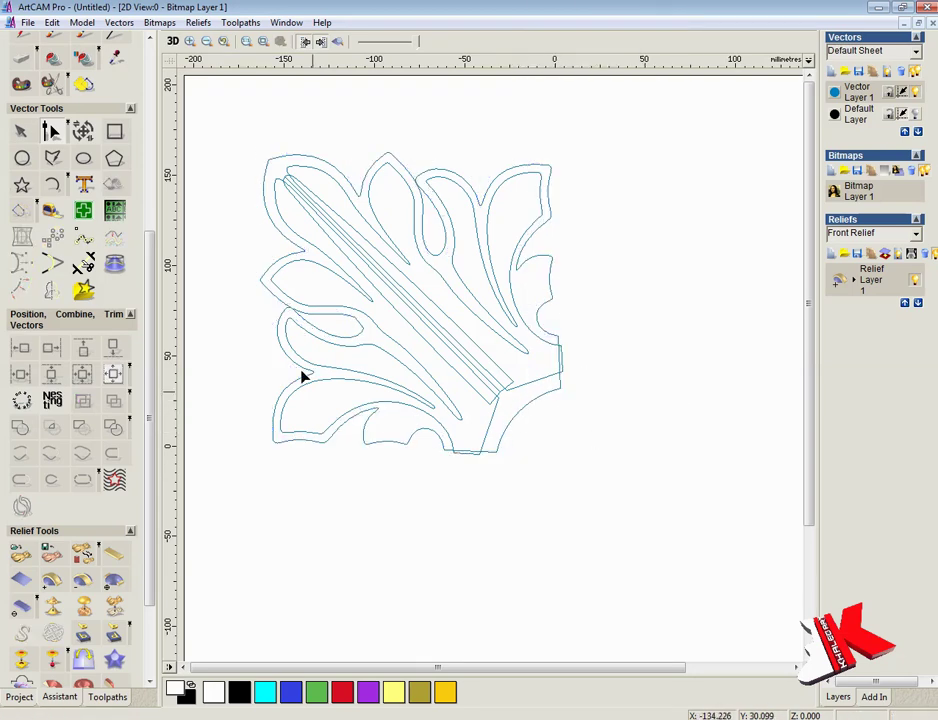
click(527, 400)
double_click(538, 318)
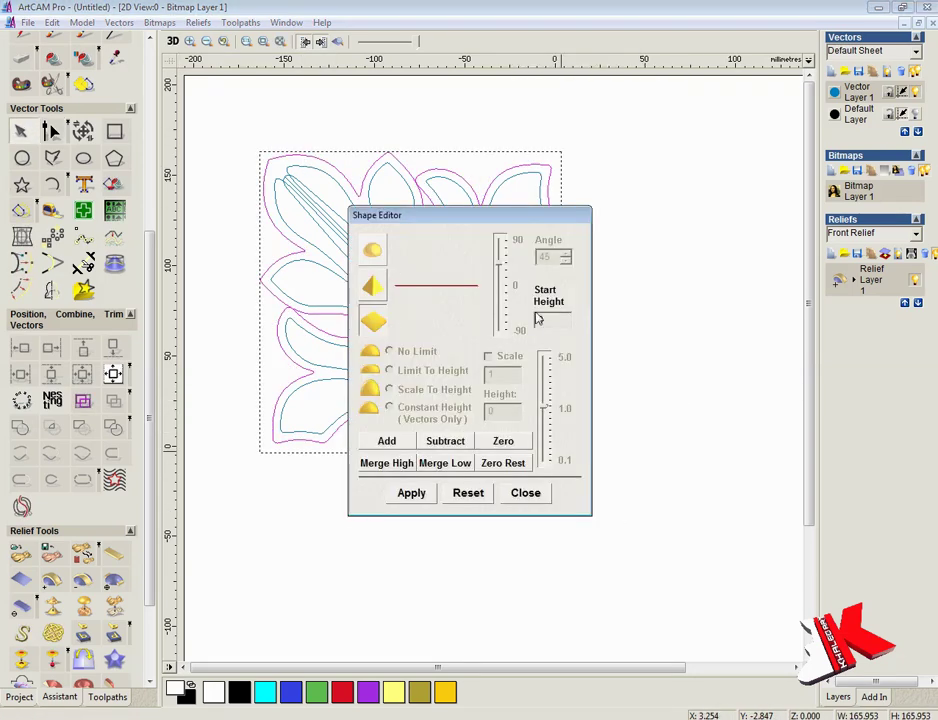
click(526, 493)
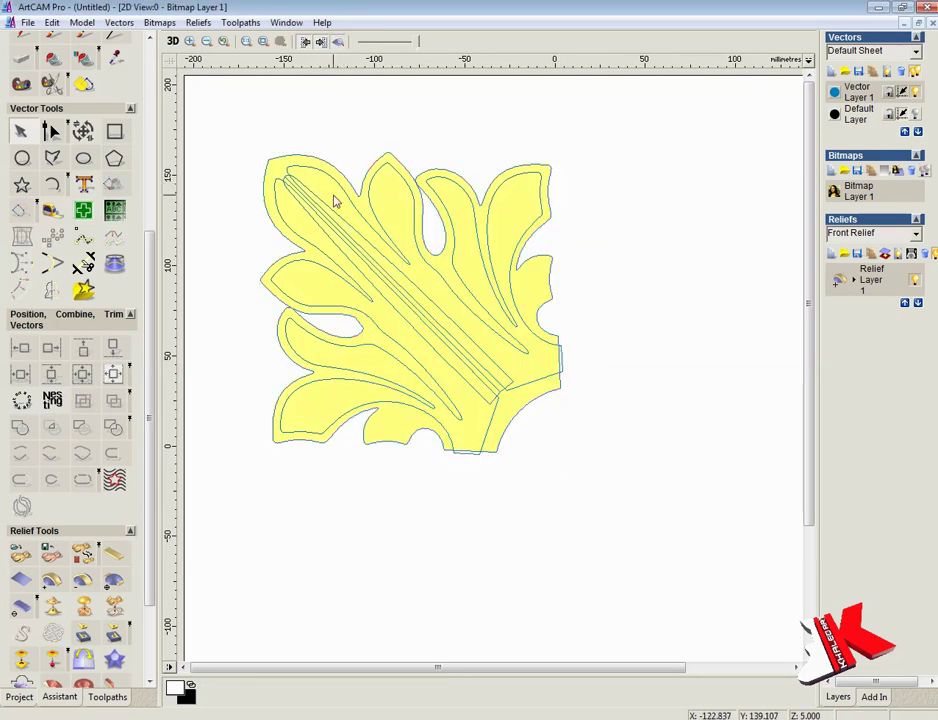
key(F3)
click(445, 45)
scroll(706, 379, up, 5)
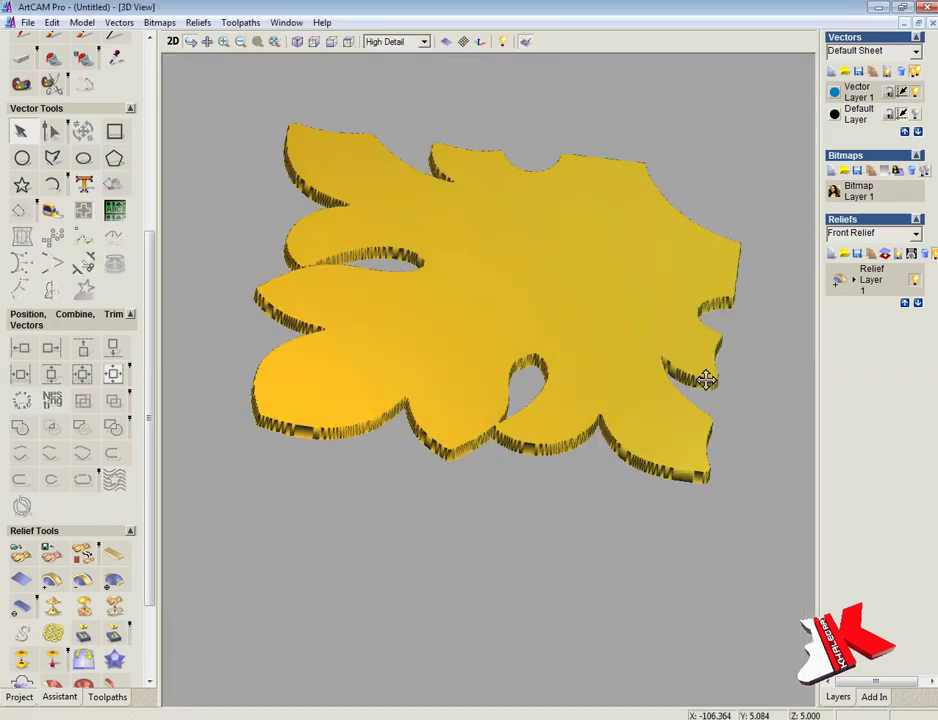
click(172, 41)
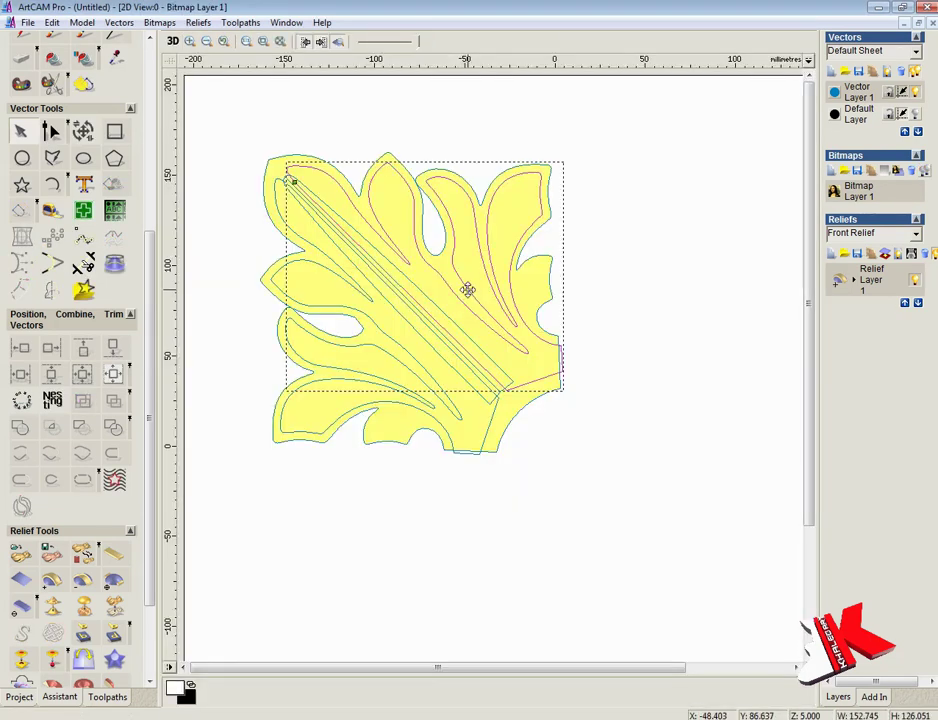
Add rounded lobes at -45° from the inner leaf vector
double_click(341, 345)
click(396, 441)
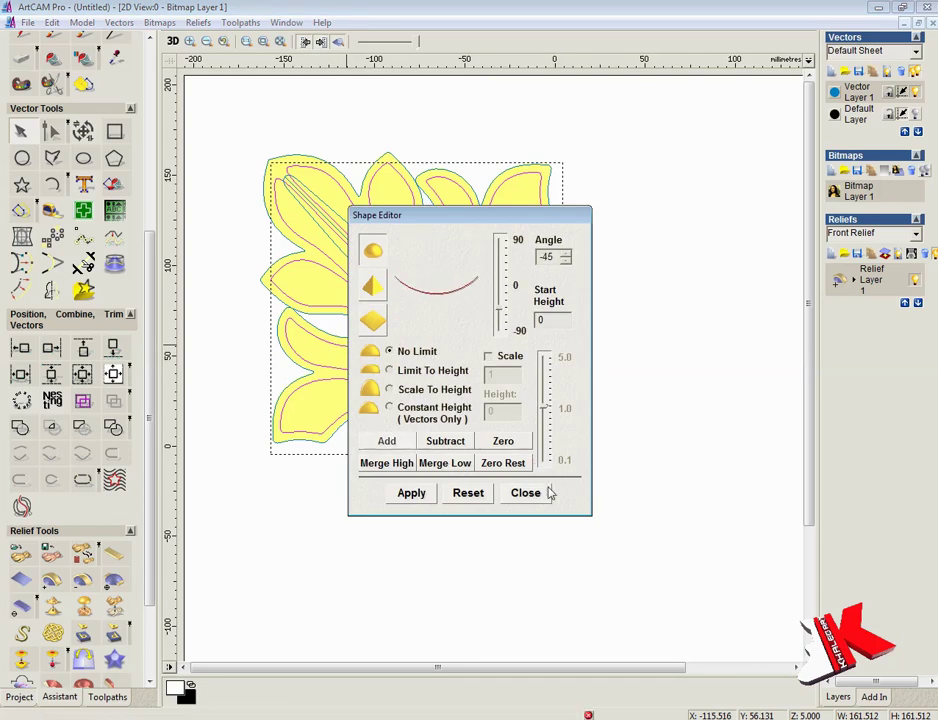
click(528, 494)
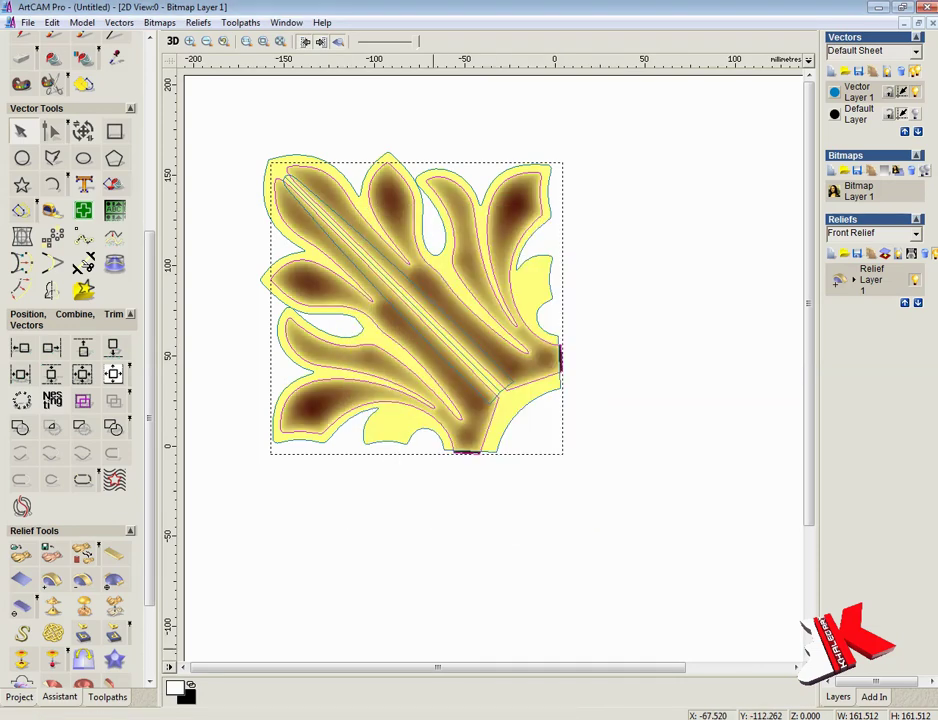
click(173, 41)
Apply Smooth Relief to the whole layer with 8 passes, then return to 2D
mouse_move(544, 548)
mouse_down()
mouse_move(567, 603)
mouse_move(188, 373)
mouse_move(417, 215)
mouse_move(392, 299)
mouse_move(147, 525)
mouse_up()
scroll(83, 520, down, 3)
click(55, 487)
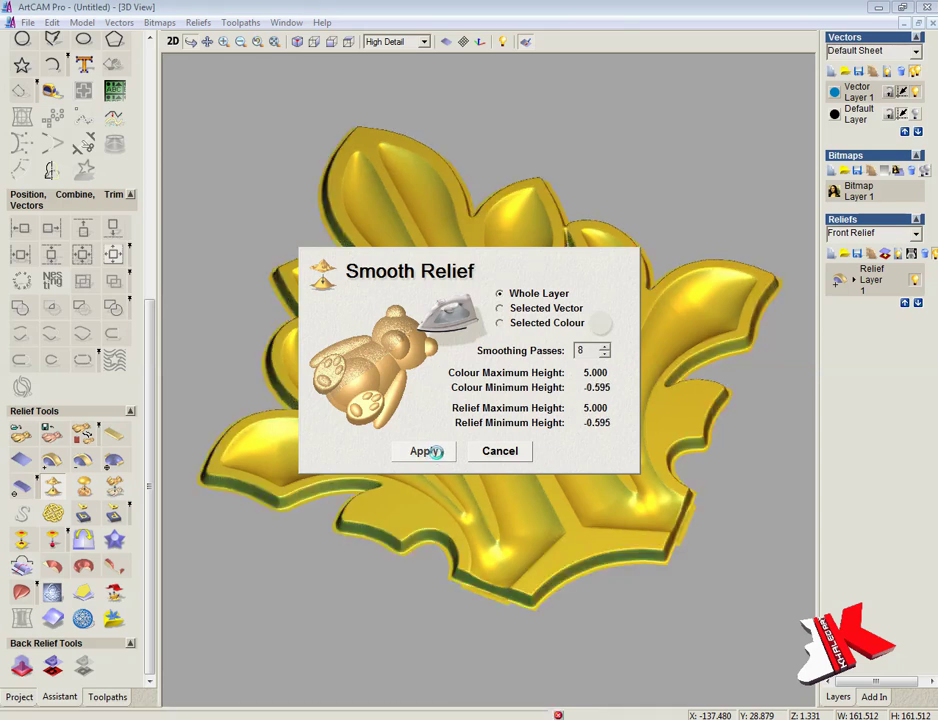
click(519, 451)
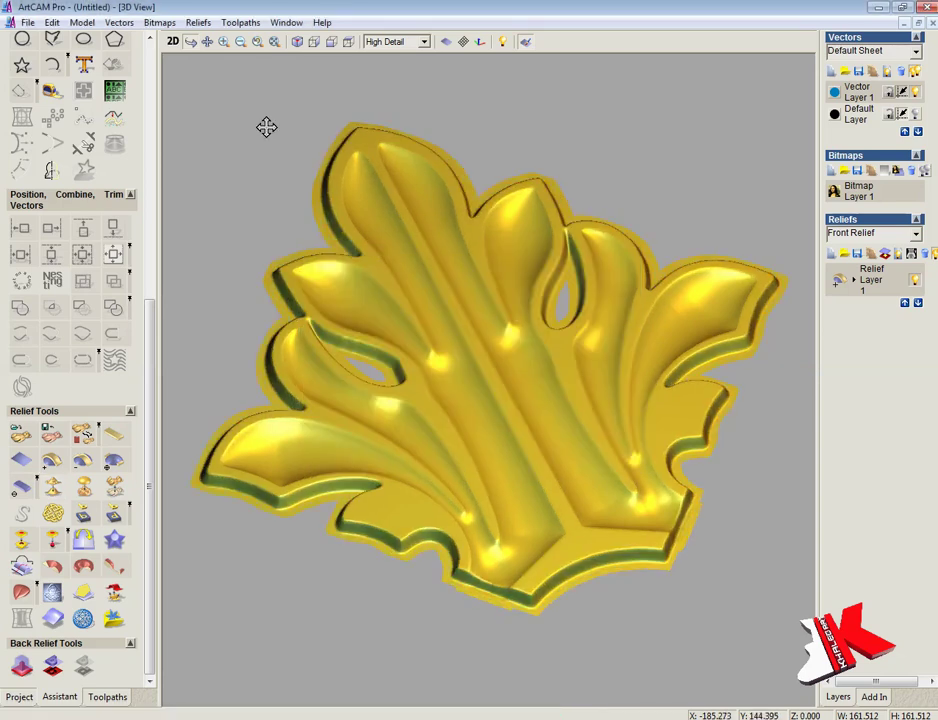
key(F2)
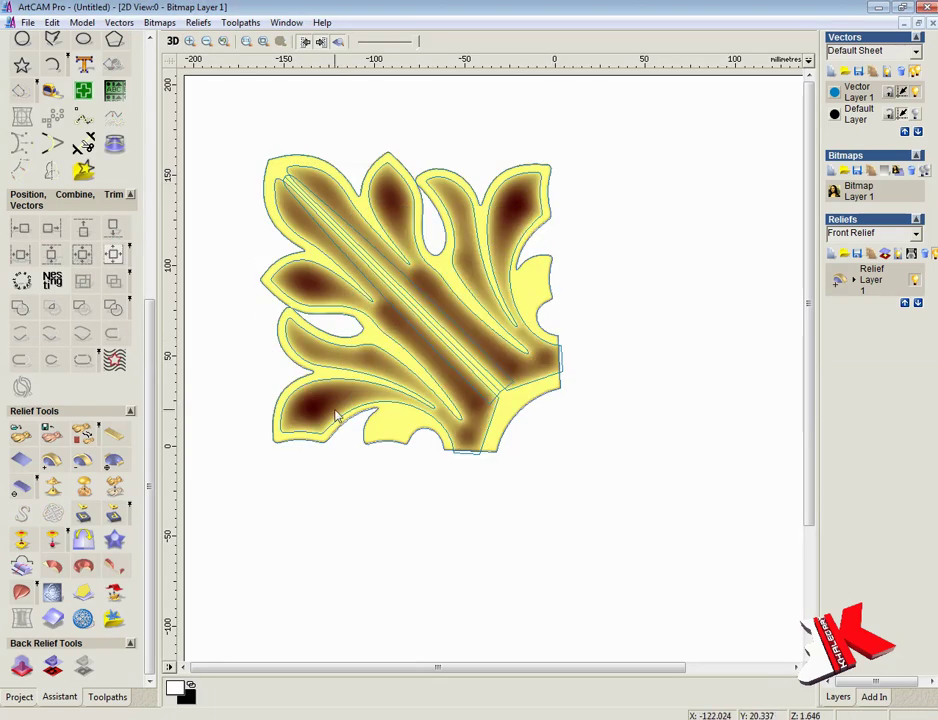
Select the leaf base vector and draw a closed polyline shape below it
click(338, 377)
click(595, 370)
scroll(330, 403, up, 4)
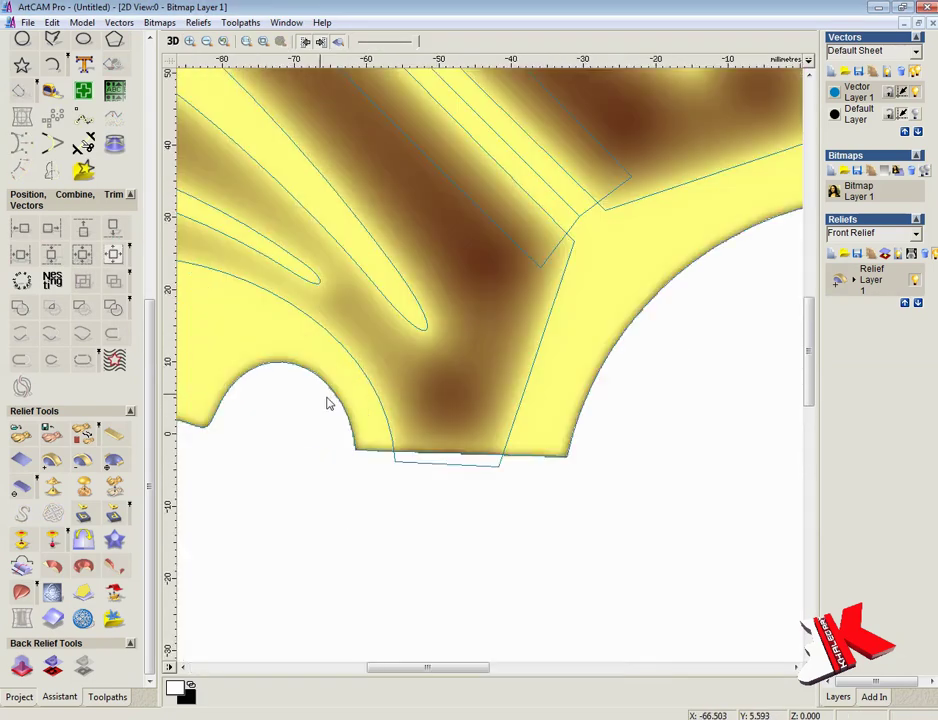
click(455, 464)
click(118, 274)
click(130, 403)
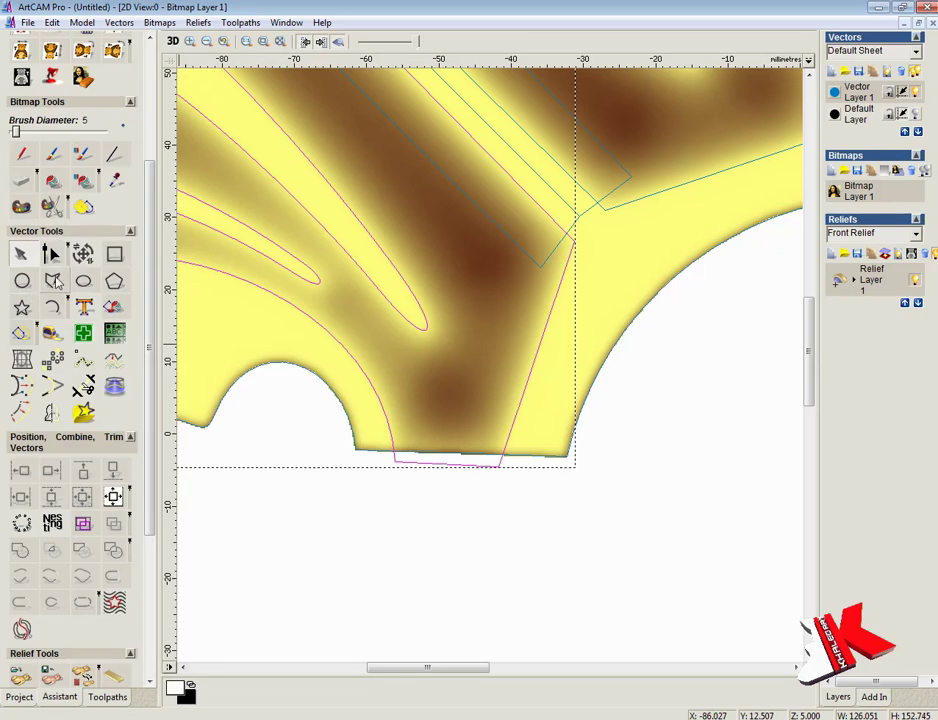
click(54, 282)
click(612, 418)
click(586, 520)
click(316, 520)
click(330, 408)
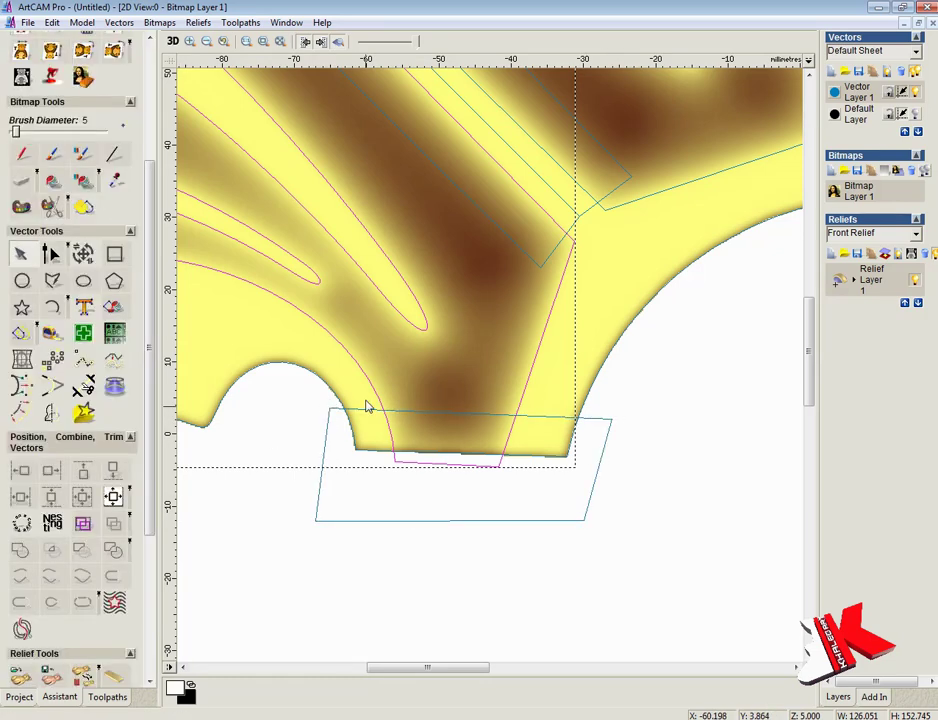
key(ctrl+a)
Draw a rectangle over the leaf's right edge
scroll(151, 414, down, 3)
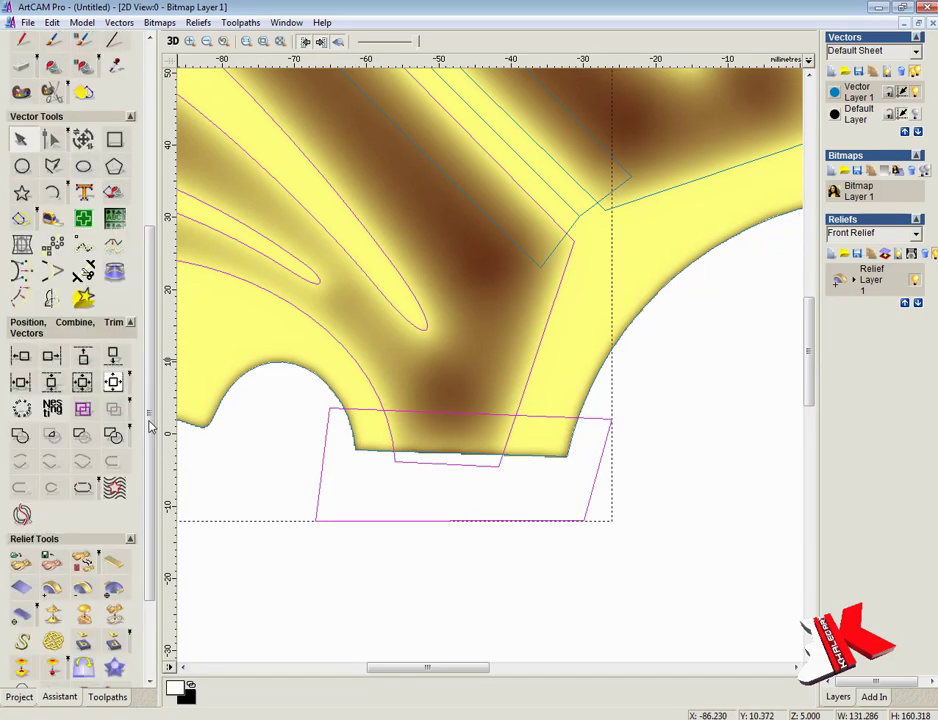
click(116, 139)
drag(376, 389, 304, 553)
key(Escape)
click(449, 418)
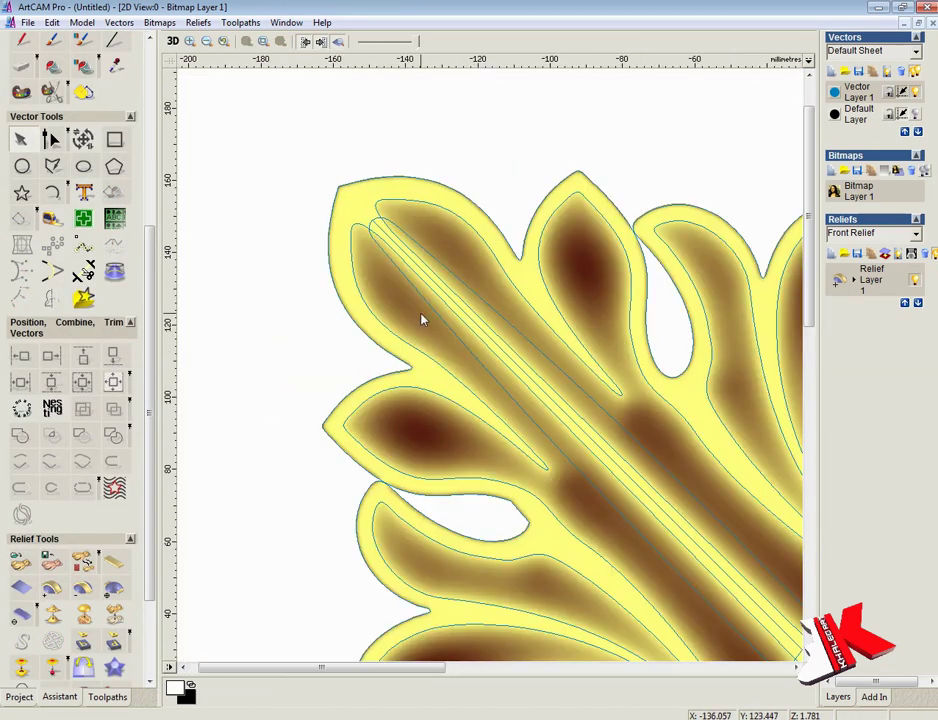
Apply a round profile to the whole leaf outline, then hide the shaded bitmap in 2D
click(502, 423)
double_click(519, 422)
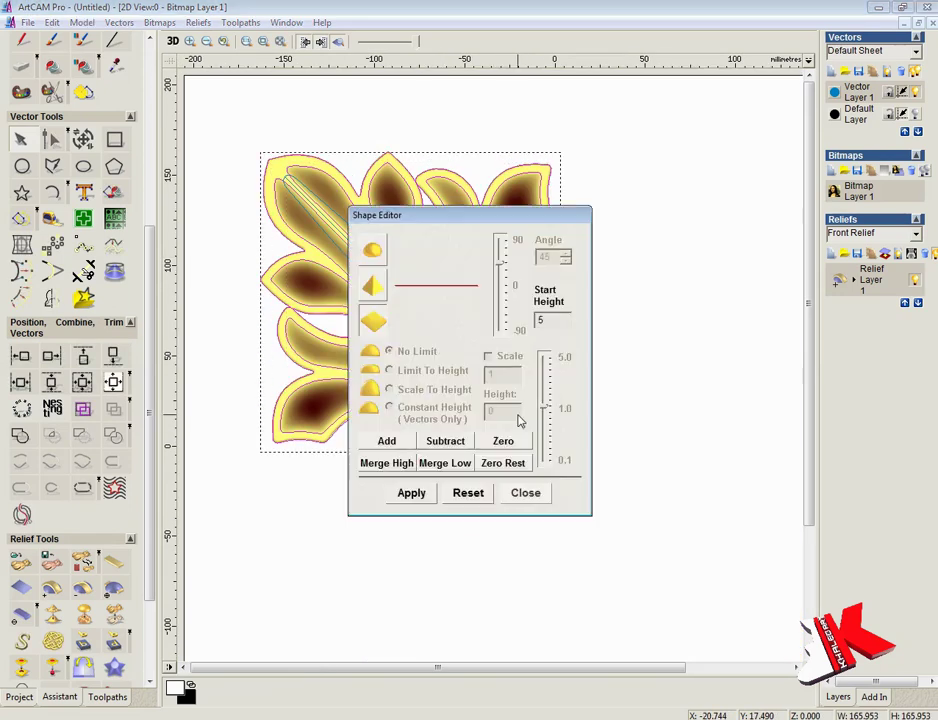
click(372, 249)
key(F3)
drag(479, 217, 658, 114)
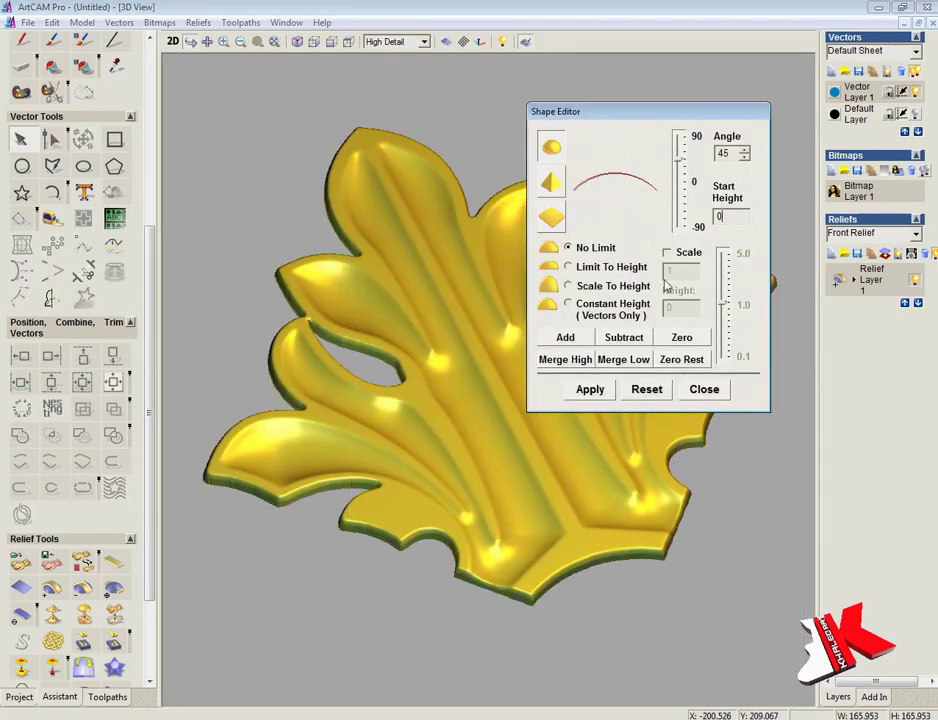
click(447, 445)
click(741, 296)
key(F2)
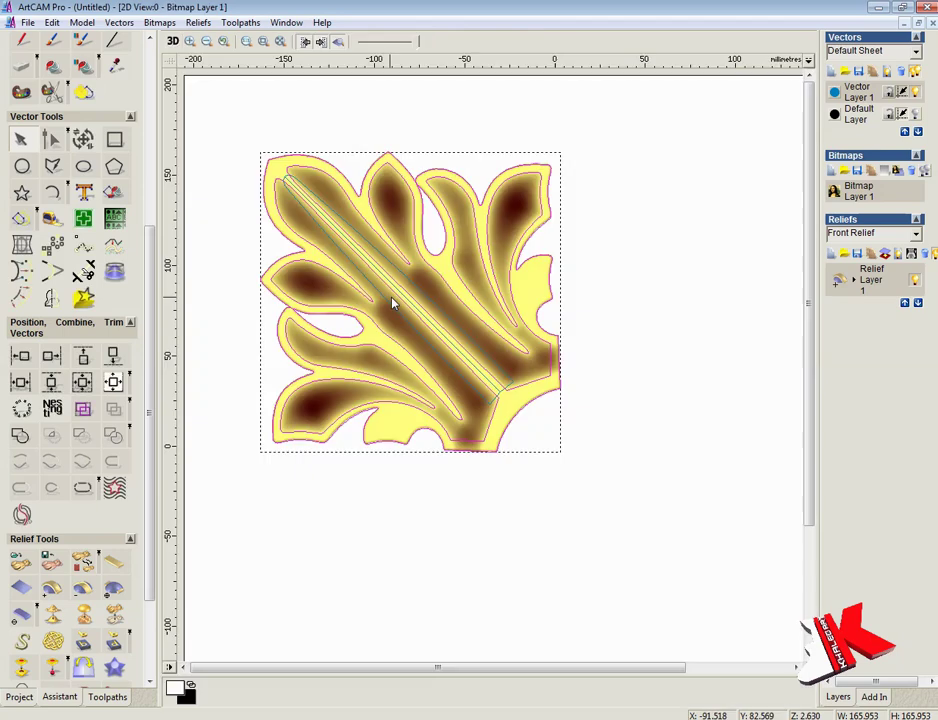
key(F4)
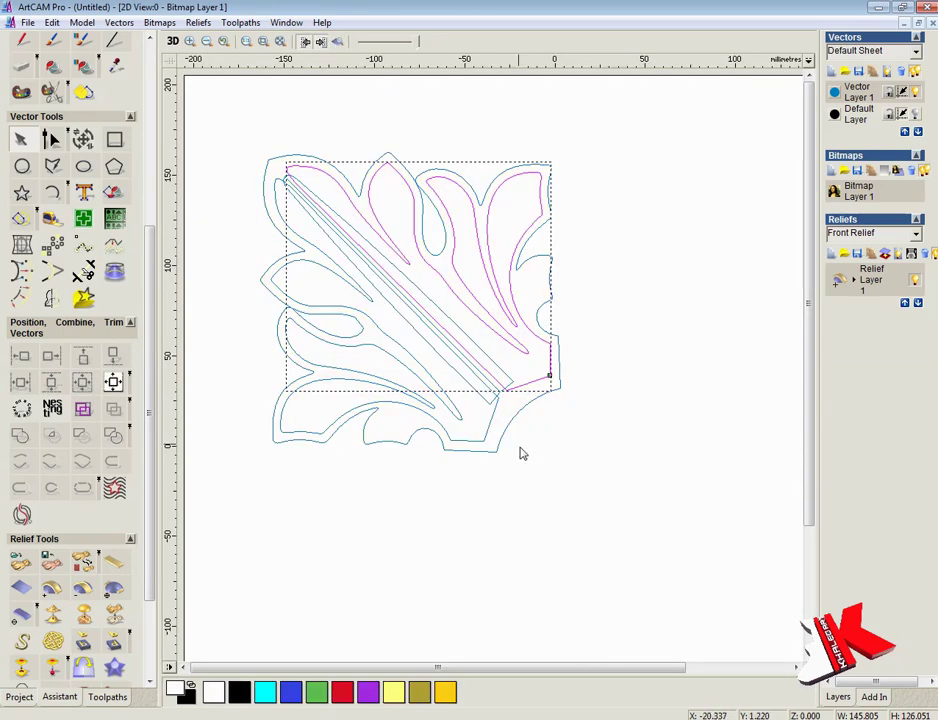
Run Vector Doctor Identify on all the leaf vectors
click(232, 142)
key(ctrl+a)
click(85, 220)
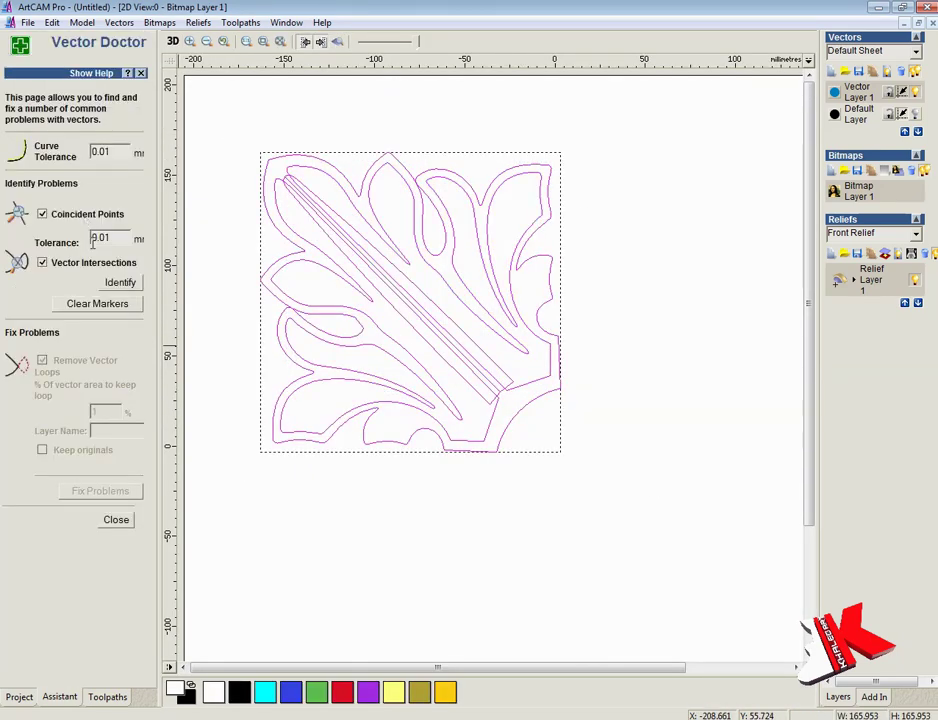
click(120, 283)
scroll(300, 200, up, 2)
scroll(540, 466, up, 2)
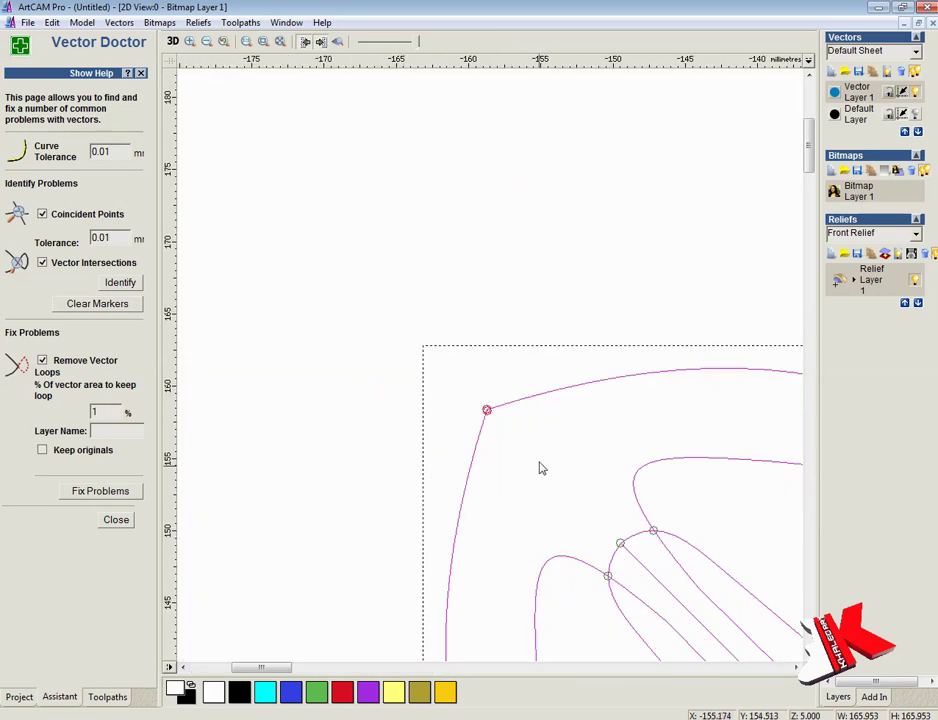
scroll(519, 427, down, 4)
scroll(519, 427, up, 2)
scroll(604, 399, down, 2)
Check the inner and outer leaf vectors, then close Vector Doctor keeping the problem markers
click(258, 175)
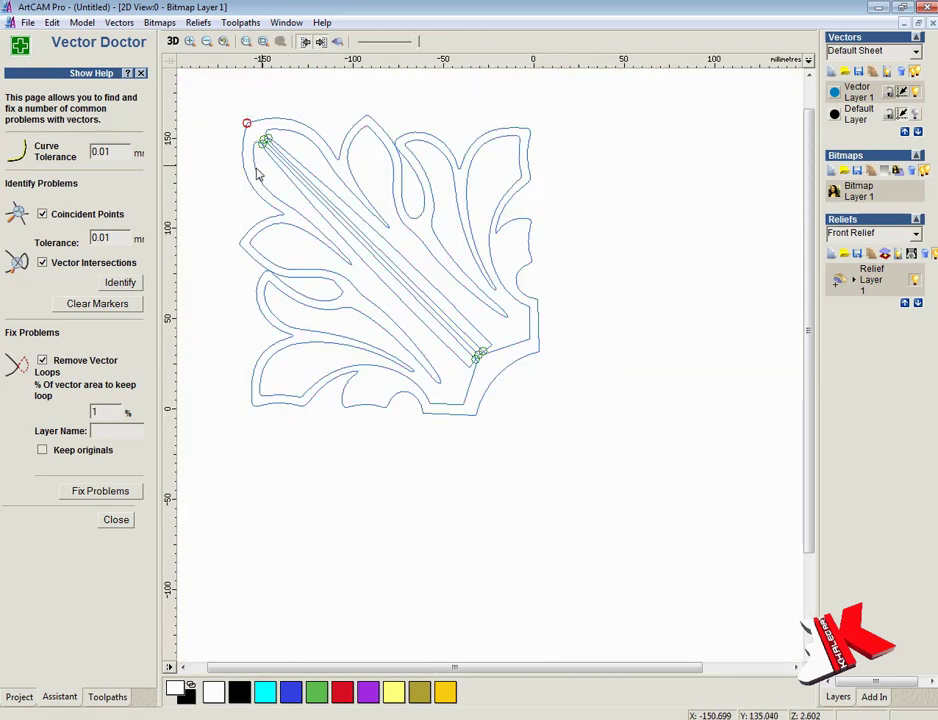
click(250, 168)
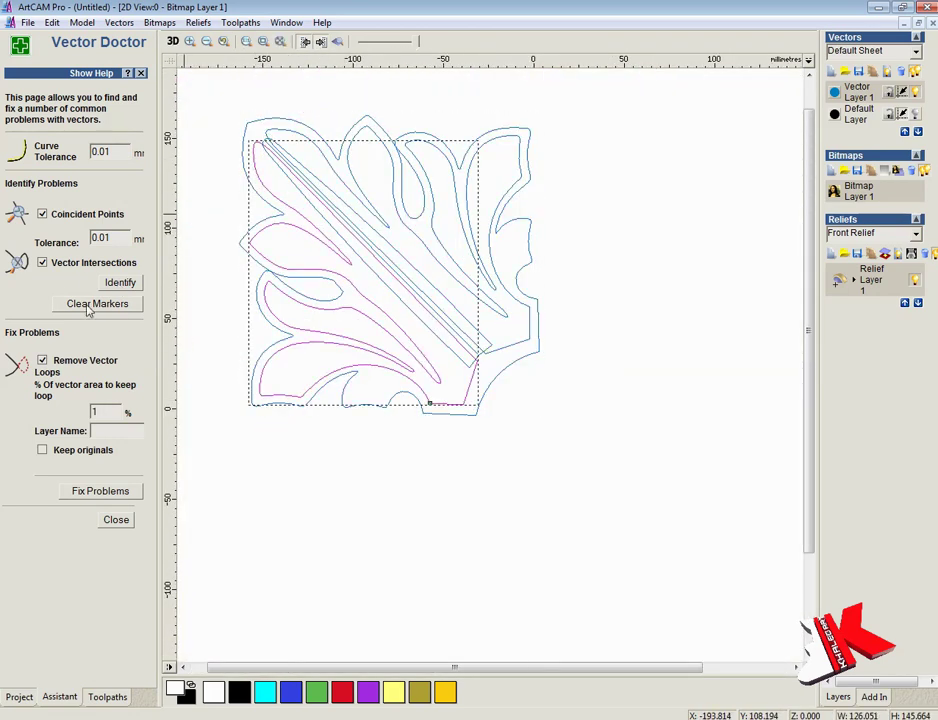
click(281, 128)
click(116, 519)
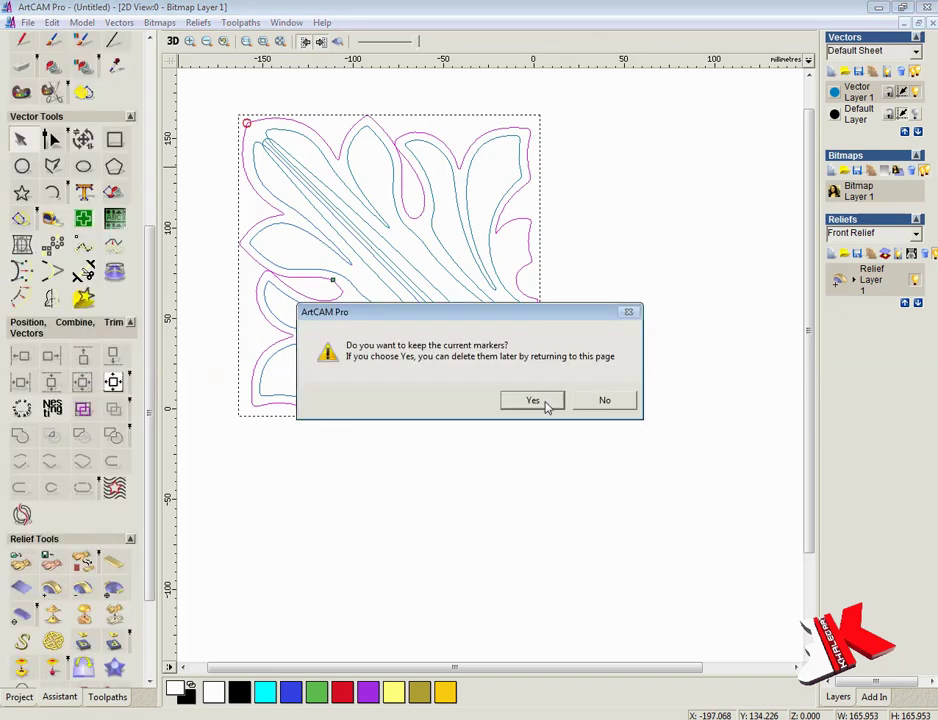
click(533, 400)
Zoom to the outline's top-left corner and insert points on the upper and lower lines
scroll(230, 115, up, 5)
click(322, 261)
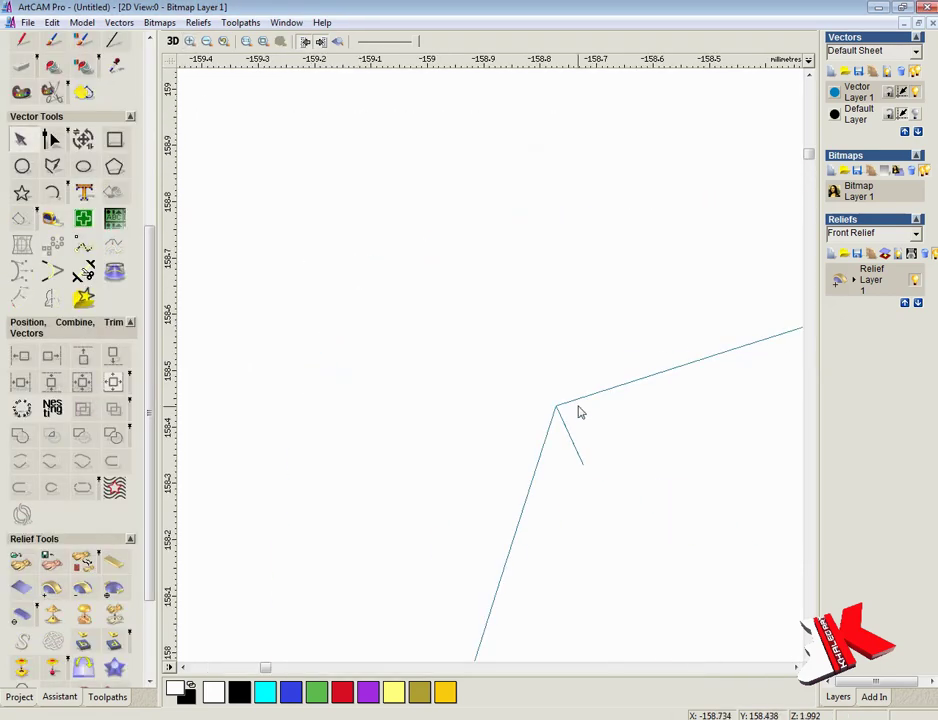
click(578, 408)
key(n)
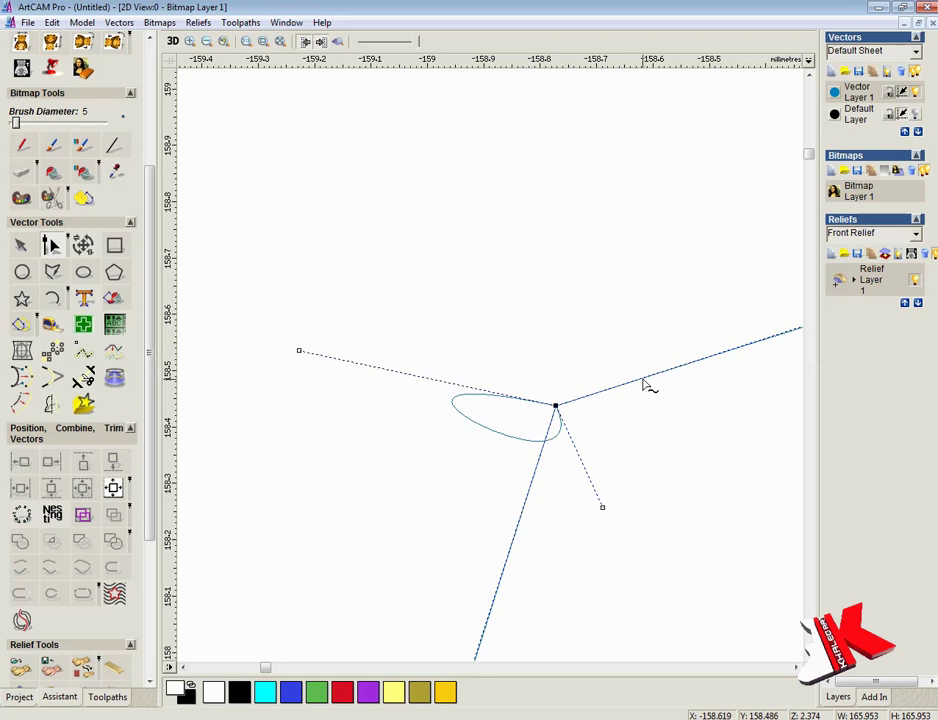
right_click(645, 385)
click(680, 532)
right_click(530, 496)
click(552, 245)
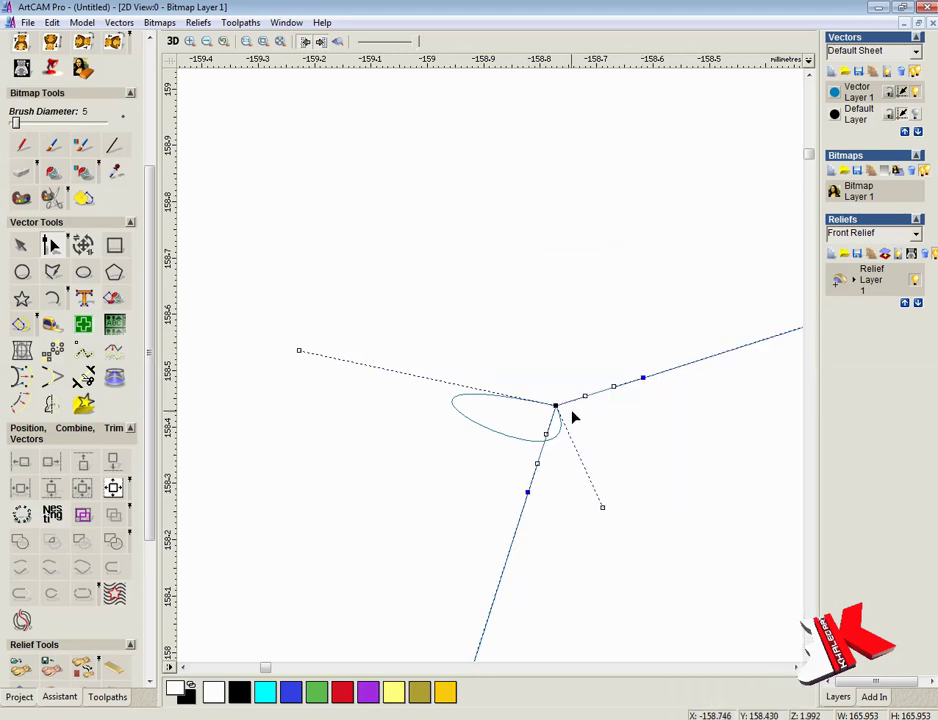
Remove both loop spans and join the line ends with a fillet
right_click(599, 393)
click(625, 687)
right_click(543, 452)
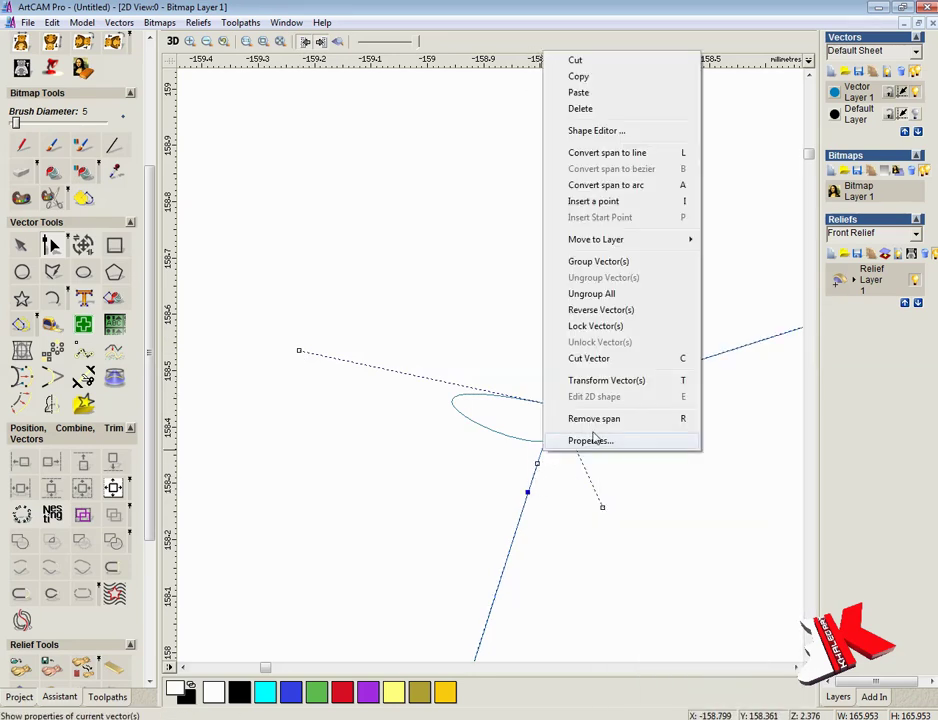
click(594, 419)
scroll(150, 497, down, 3)
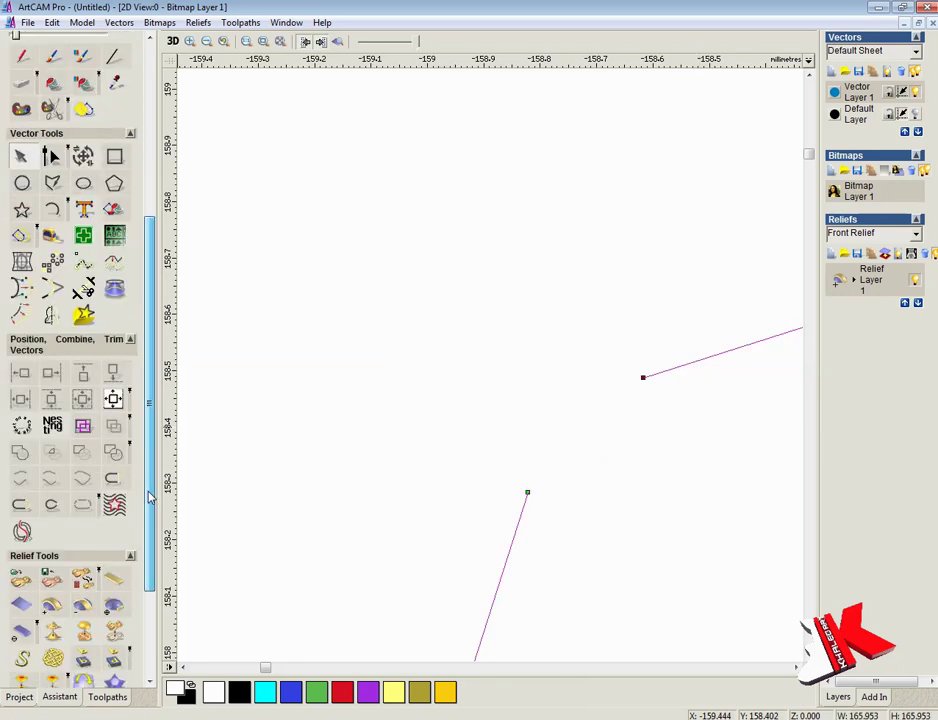
click(20, 372)
click(206, 41)
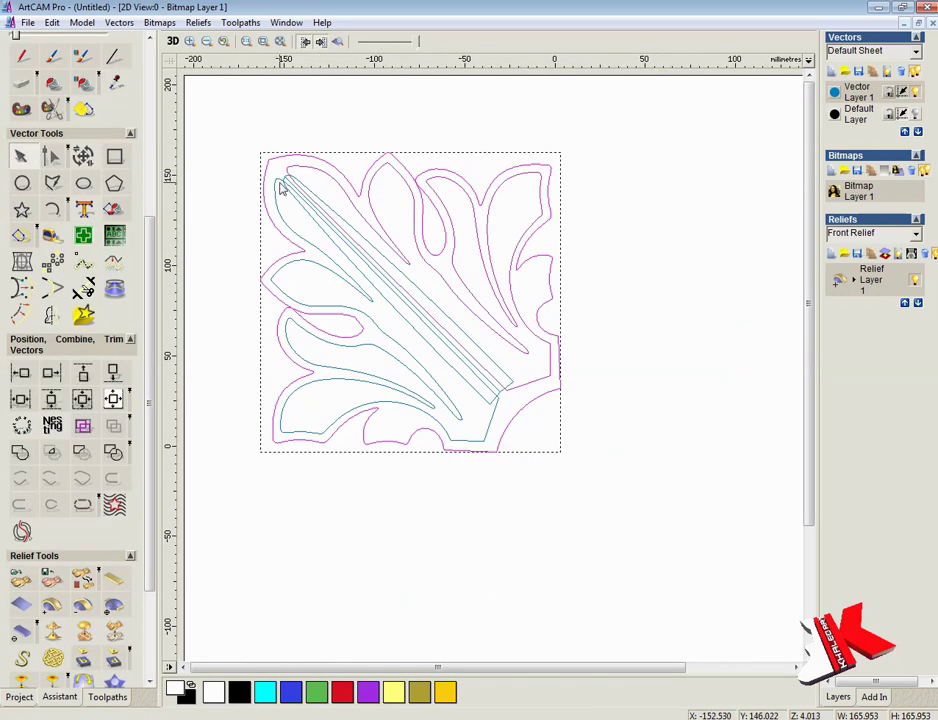
Add the repaired outline as a round 45° profile and rotate the 3D view to inspect it
double_click(417, 150)
click(172, 42)
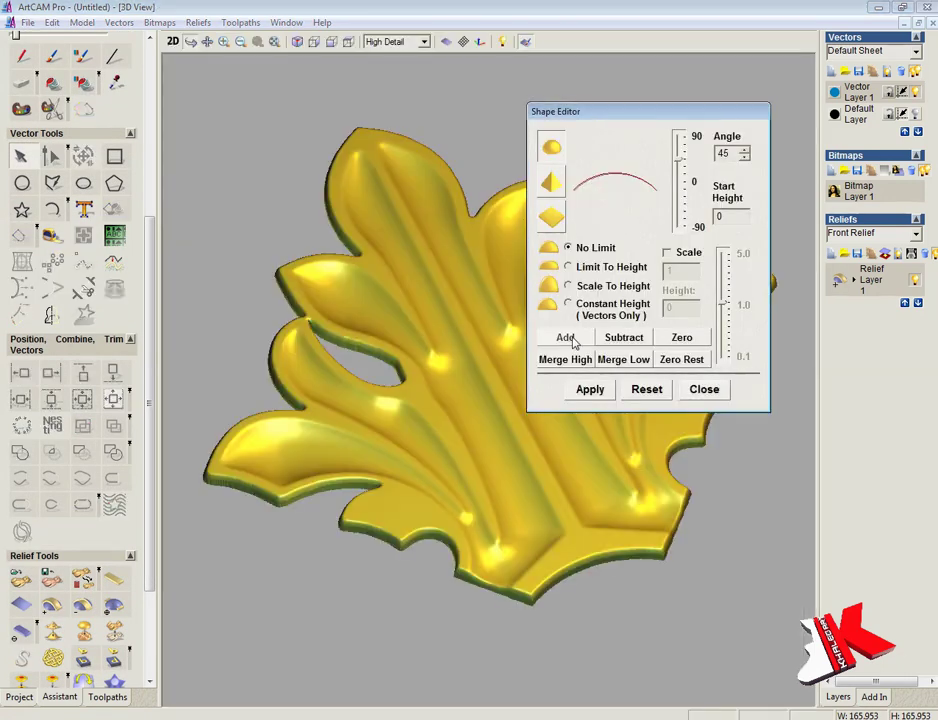
click(565, 337)
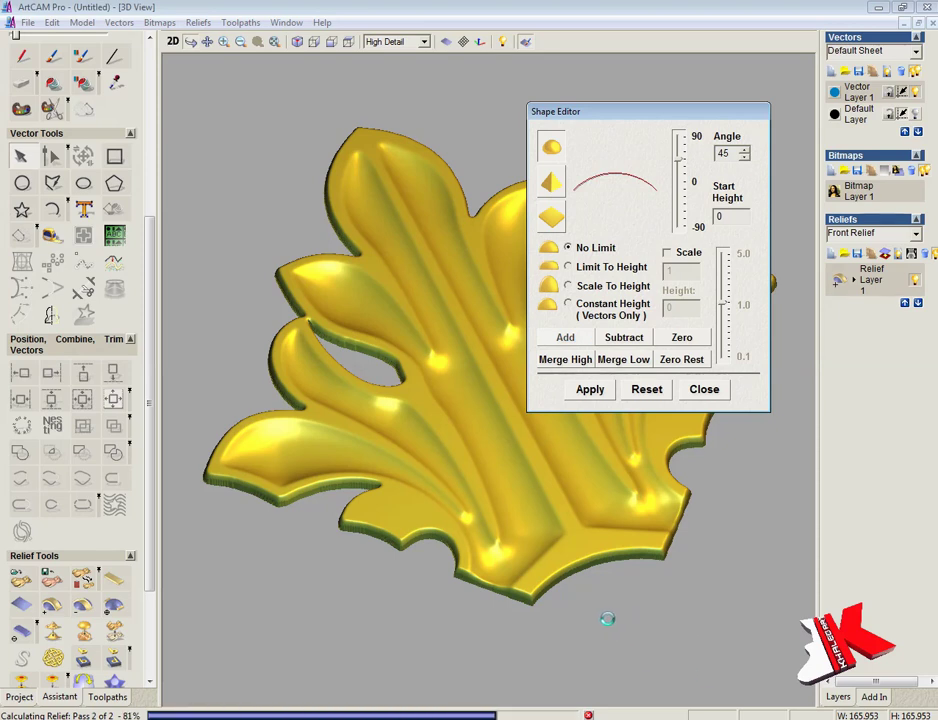
mouse_move(603, 597)
mouse_down()
mouse_move(488, 460)
mouse_move(310, 423)
mouse_move(662, 264)
mouse_move(838, 379)
mouse_move(559, 446)
mouse_move(358, 530)
mouse_up()
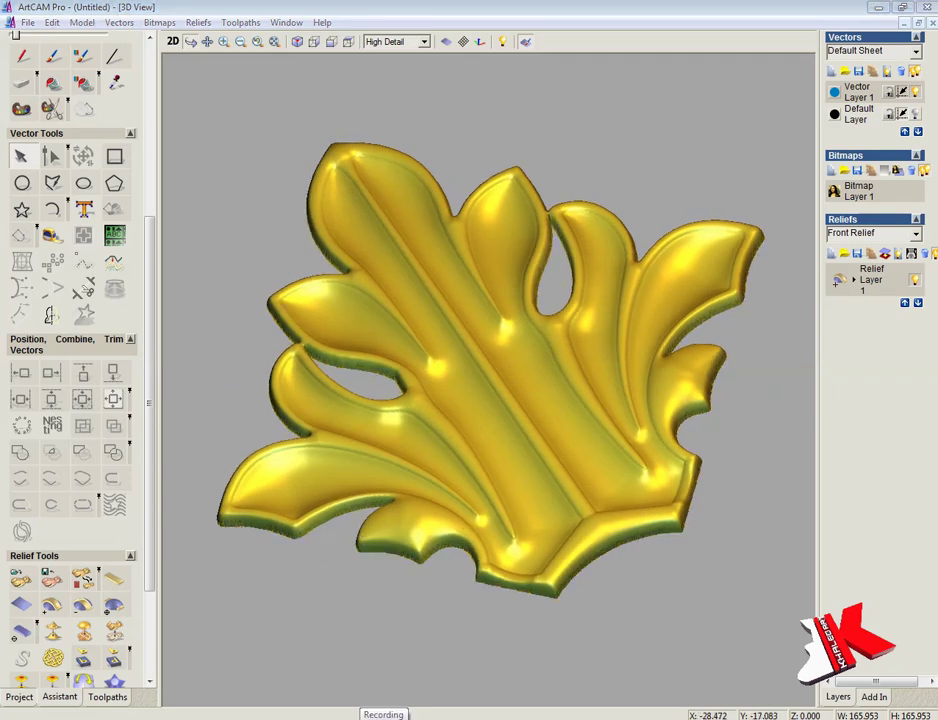
scroll(345, 304, up, 2)
scroll(337, 392, up, 1)
scroll(337, 392, up, 1)
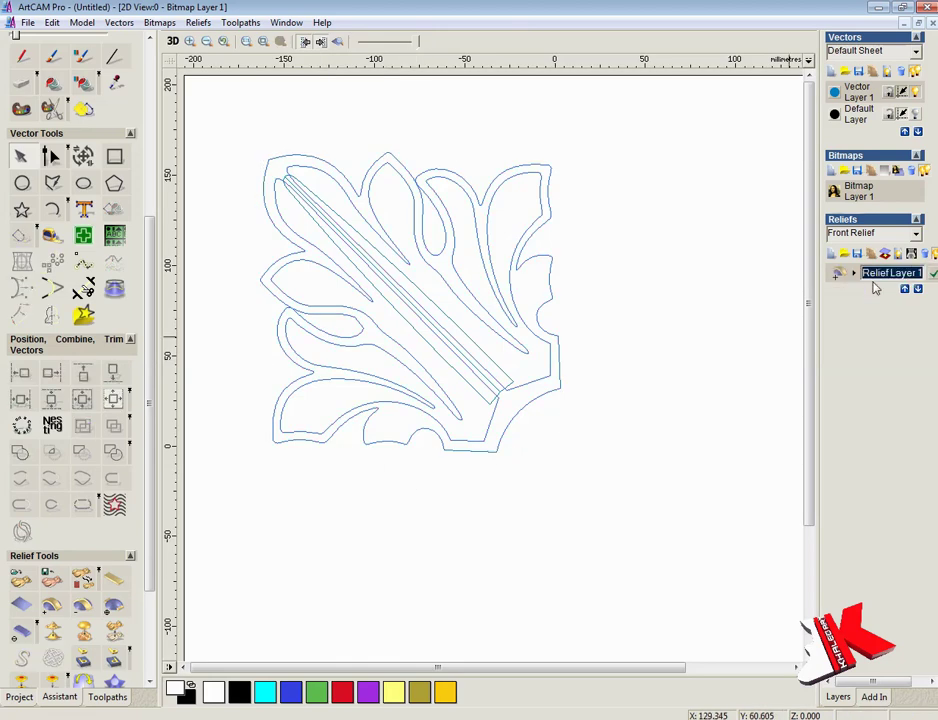
Name the new relief layer 'back' and draw a diagonal polyline from the leaf's bottom corner
key(Return)
double_click(876, 282)
text(back)
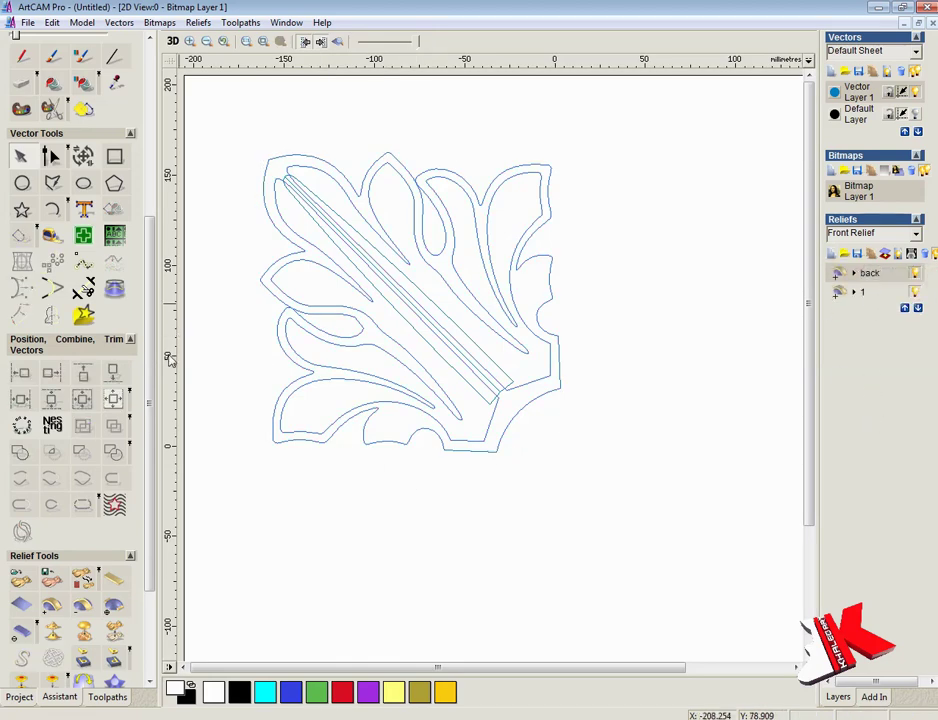
scroll(82, 335, up, 3)
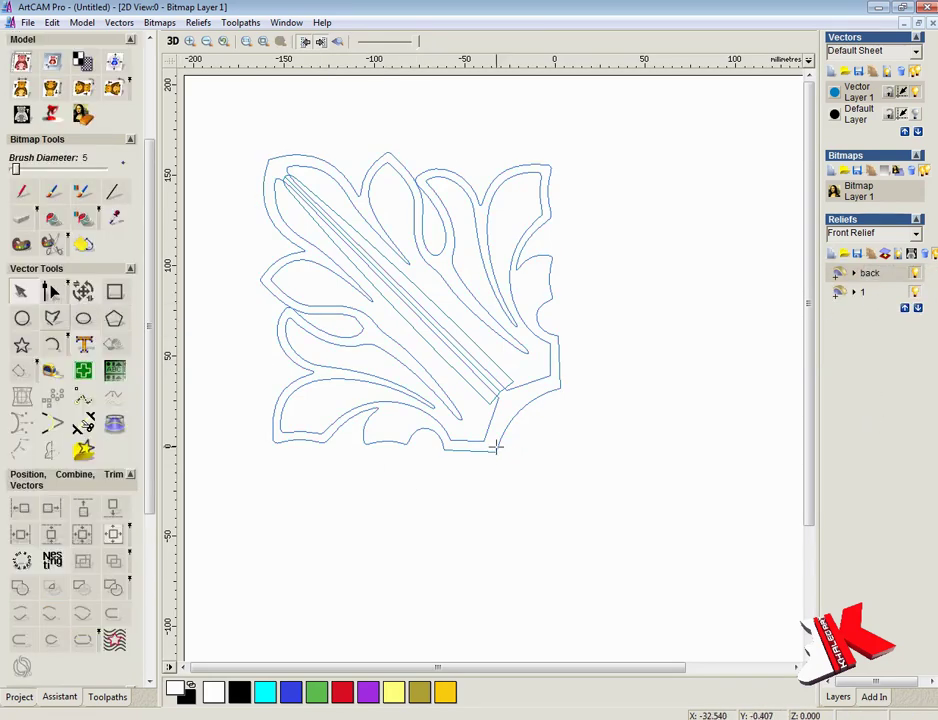
click(445, 445)
right_click(570, 334)
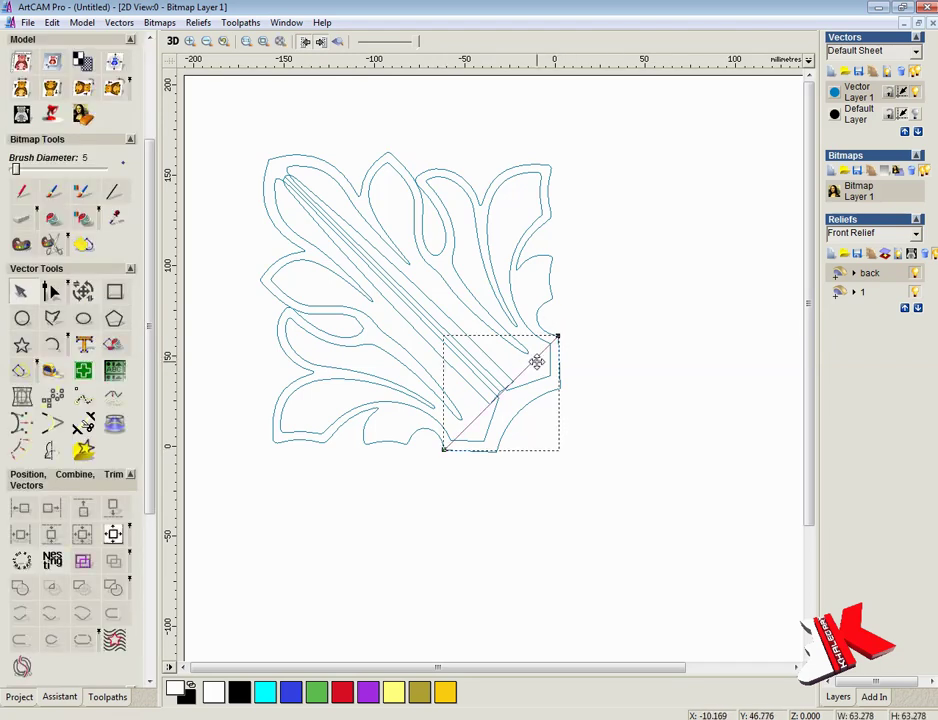
Scale the diagonal line to 367% (about 232 mm) and zoom to fit the tile
key(t)
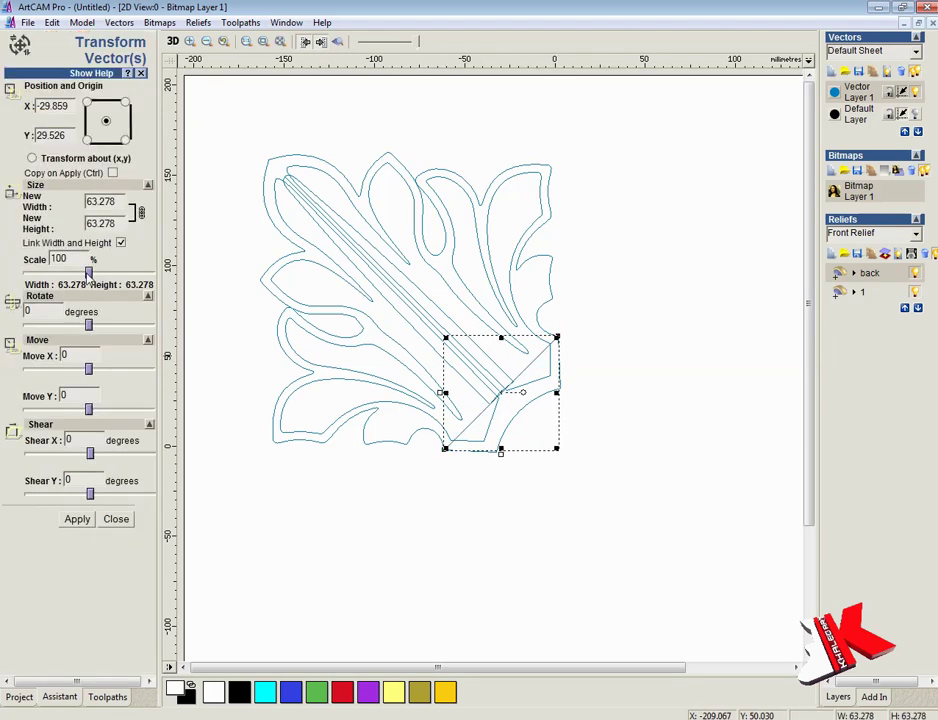
drag(119, 275, 126, 280)
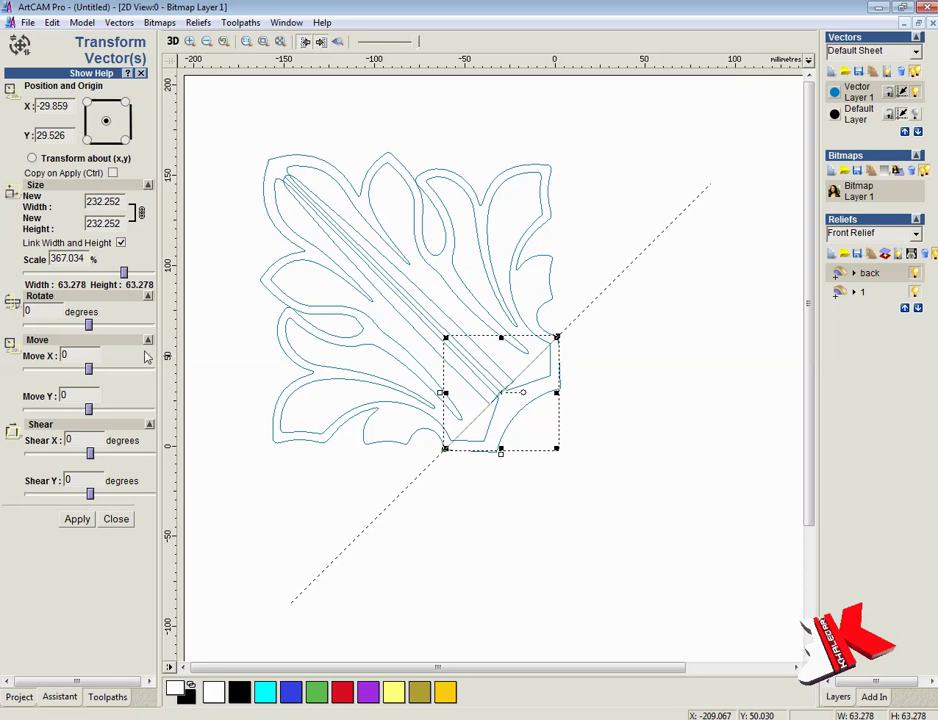
click(77, 519)
click(116, 519)
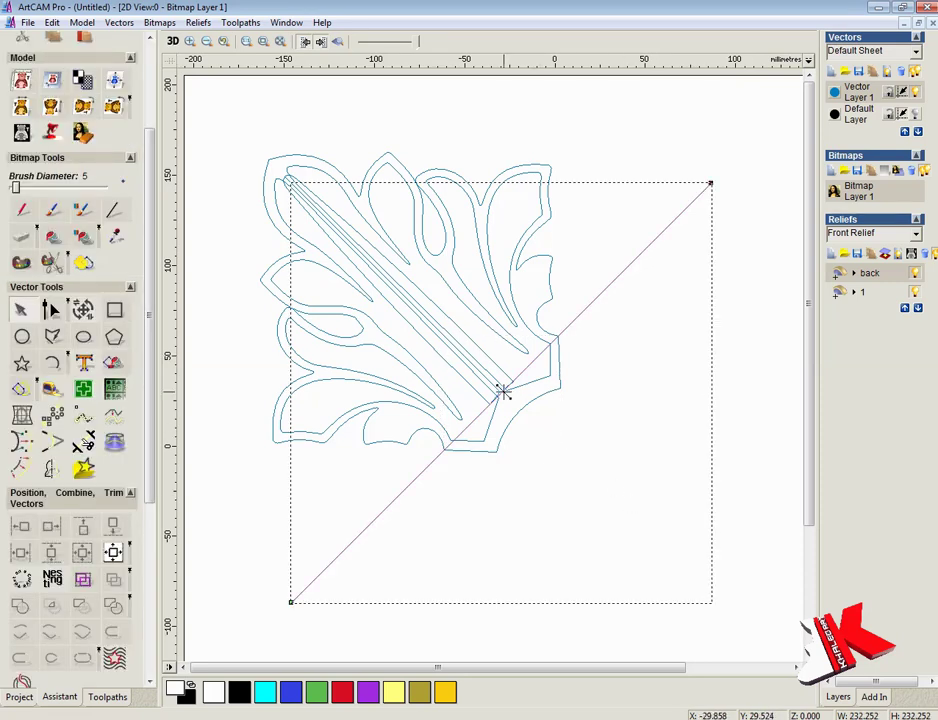
click(639, 461)
key(F3)
click(485, 352)
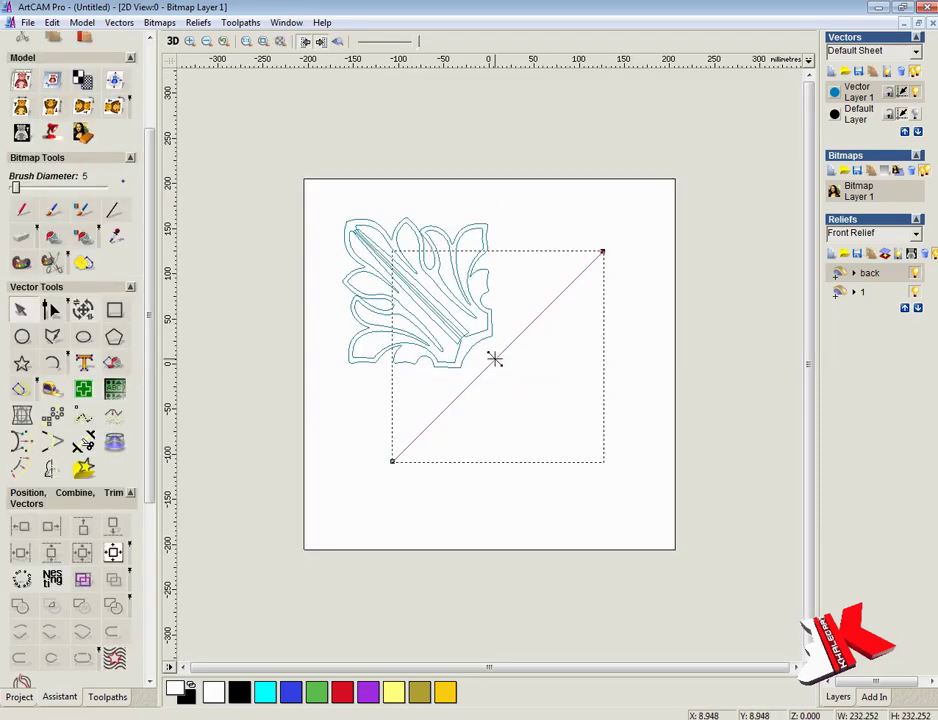
click(488, 393)
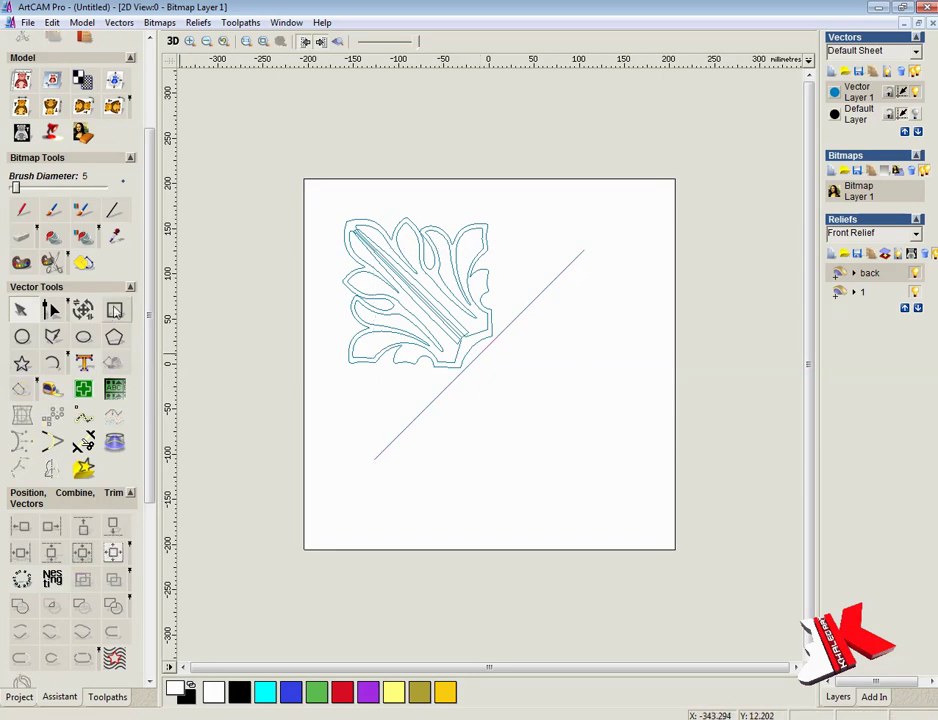
click(114, 310)
Draw a thin rectangle below the diagonal, delete a corner node and curve one side
drag(631, 415, 443, 430)
key(Return)
click(58, 312)
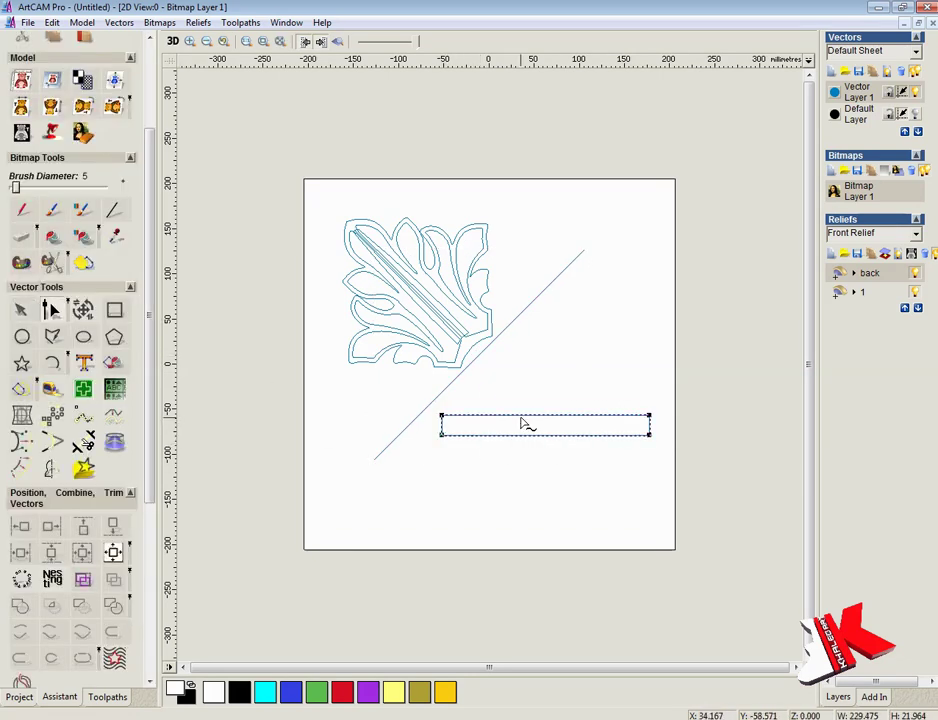
right_click(443, 418)
click(526, 502)
right_click(519, 432)
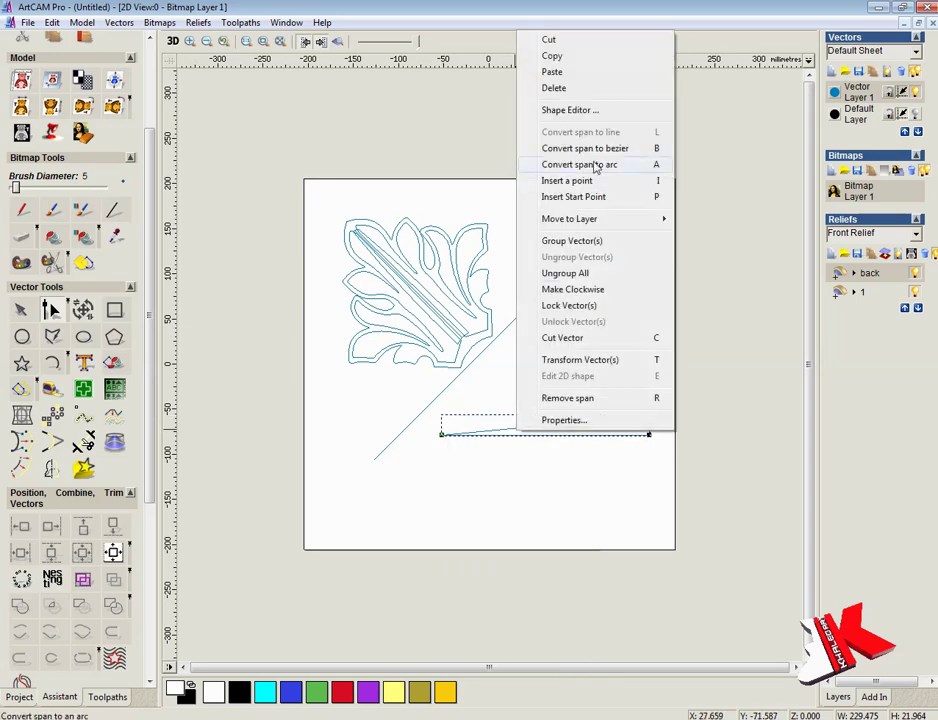
click(597, 161)
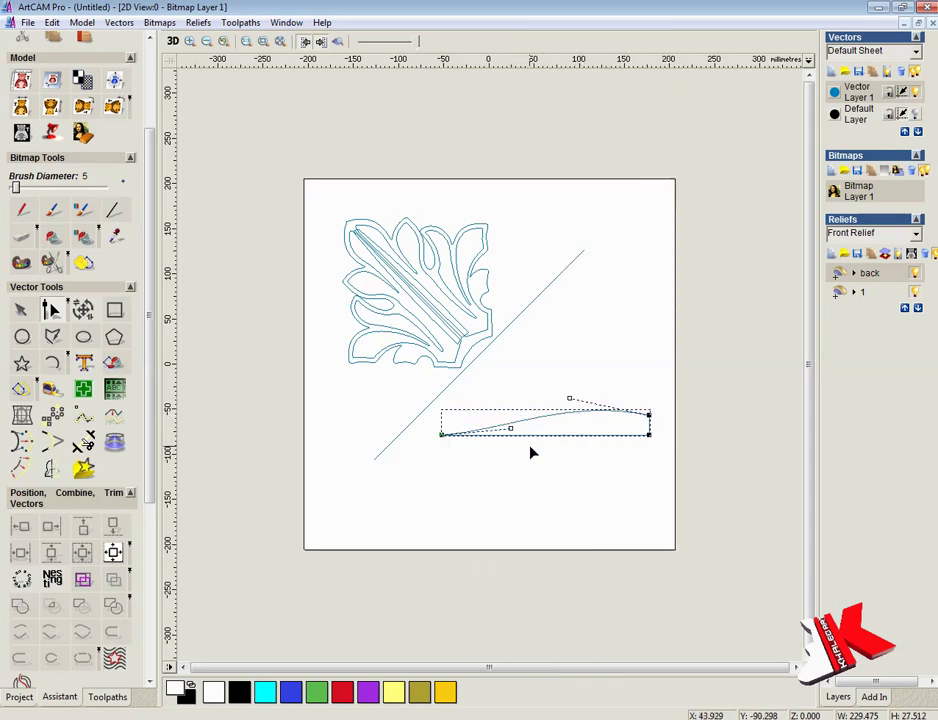
Remove the bottom span and bend the top edge into a gentle S-shaped Bezier curve
right_click(563, 440)
click(614, 404)
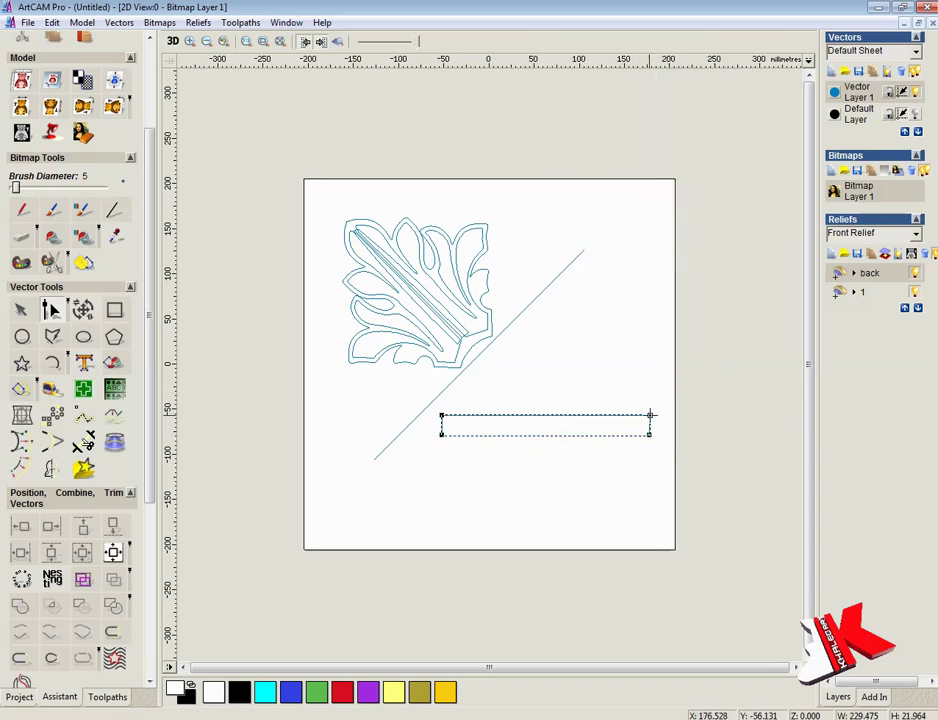
right_click(604, 415)
click(669, 136)
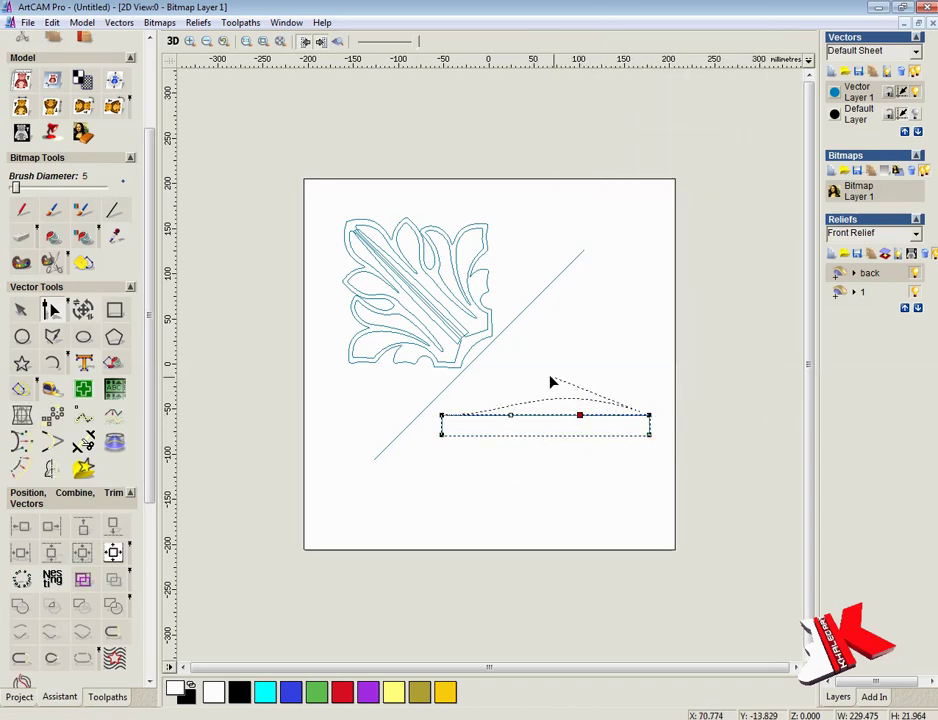
drag(551, 381, 551, 393)
drag(584, 463, 579, 458)
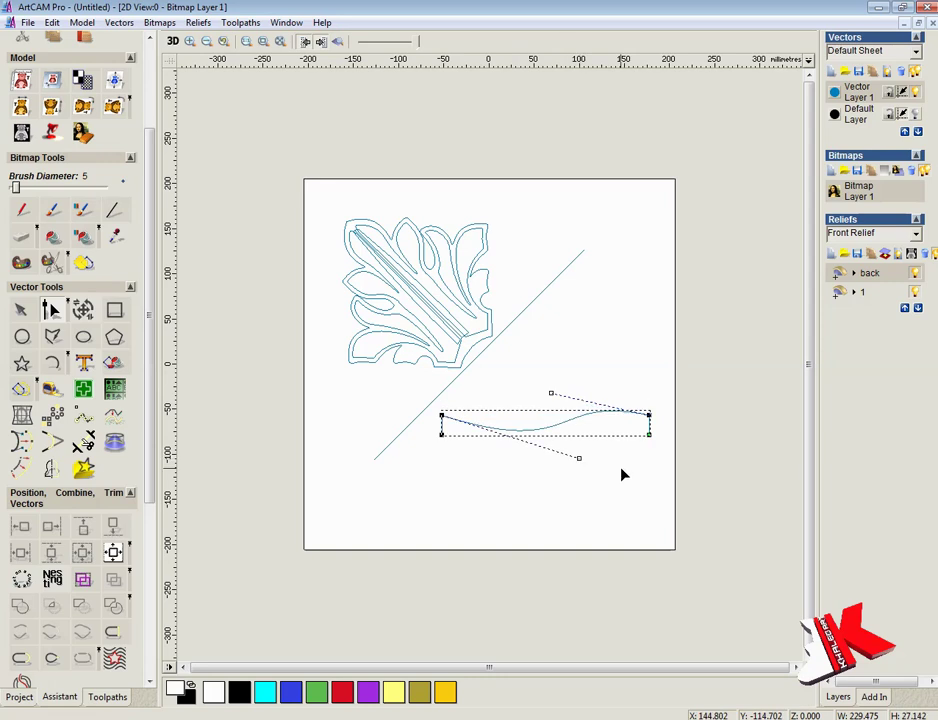
click(649, 417)
scroll(541, 485, up, 2)
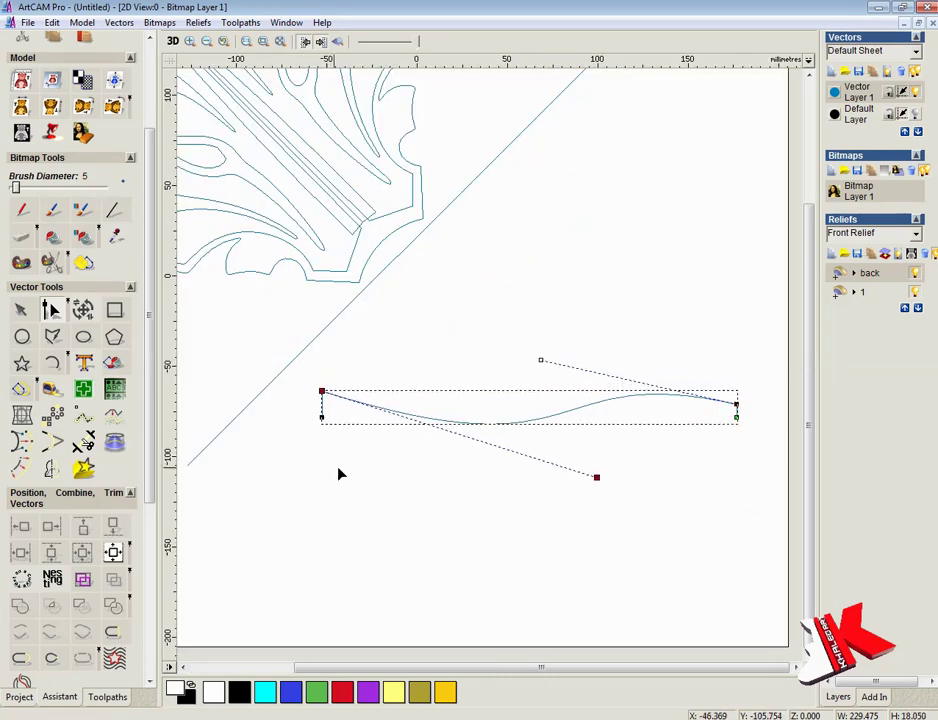
mouse_move(597, 469)
mouse_down()
mouse_move(596, 478)
mouse_move(595, 451)
mouse_up()
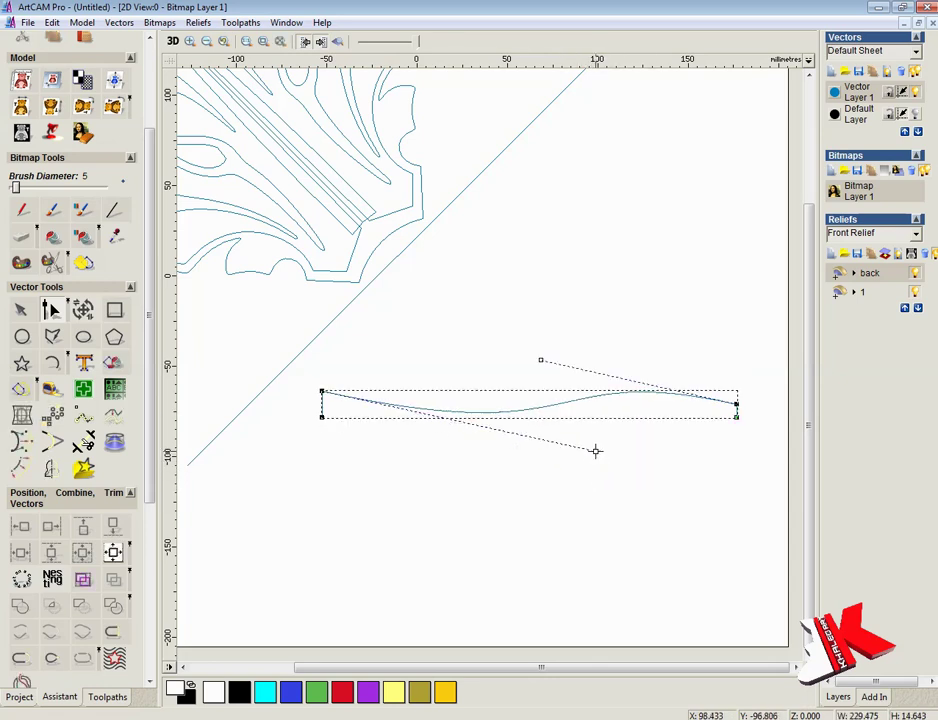
Leave node editing and select the diagonal line as the sweep path
click(616, 496)
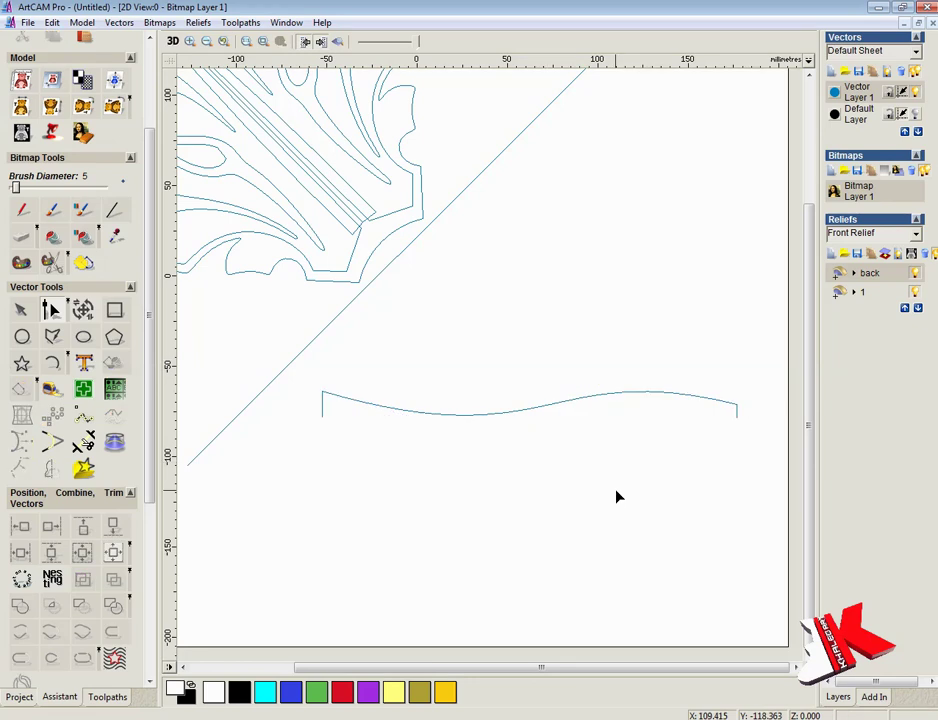
scroll(526, 471, down, 3)
double_click(442, 430)
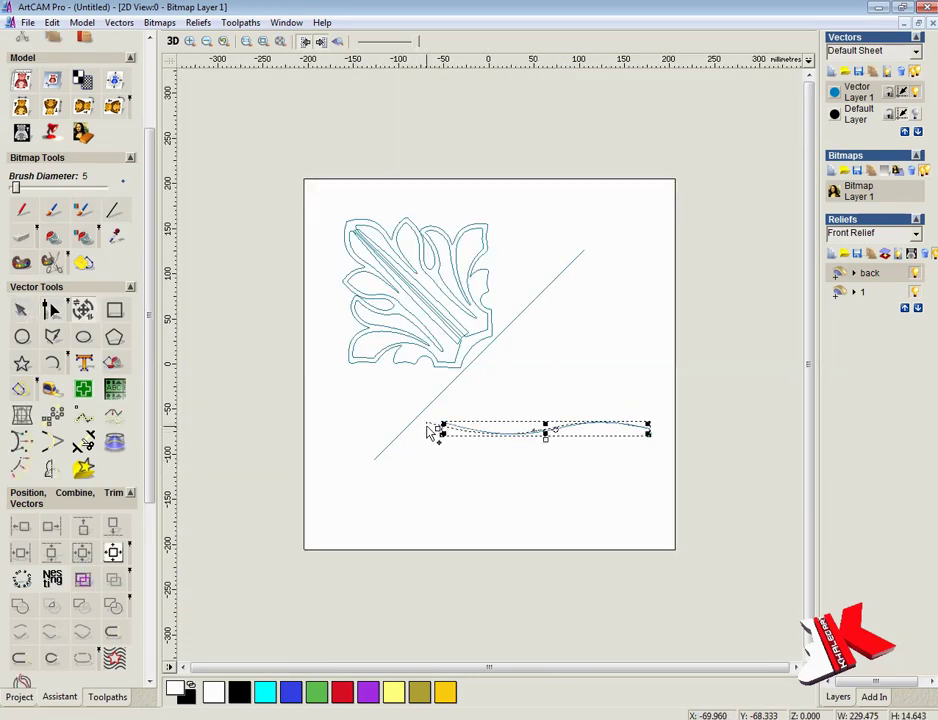
click(548, 472)
click(458, 386)
scroll(148, 643, down, 3)
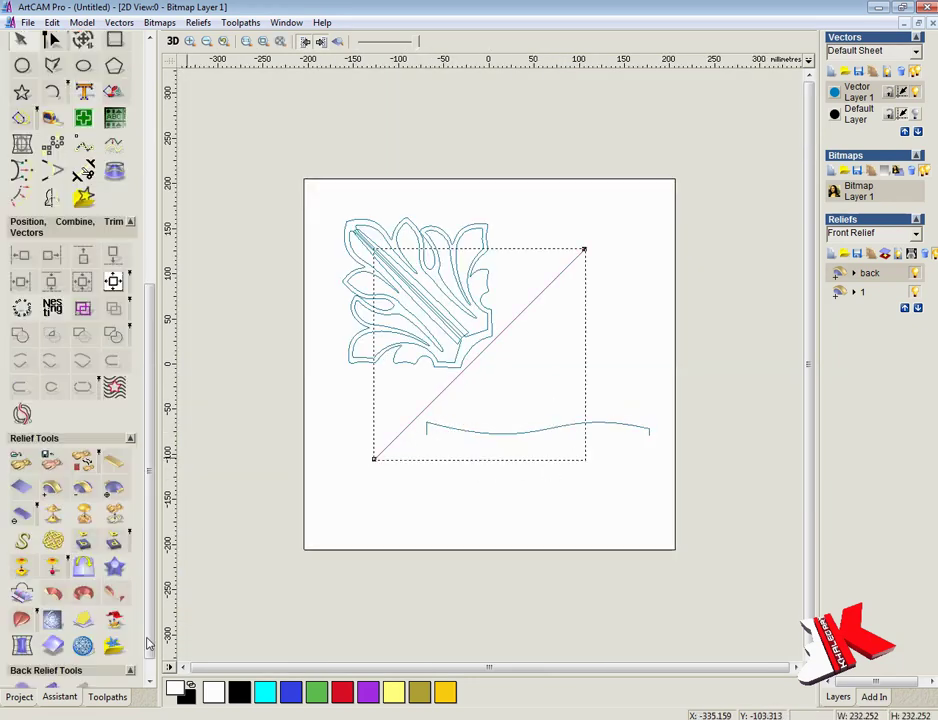
In Extrude, use the diagonal as drive curve and the wavy curve as start profile
click(63, 603)
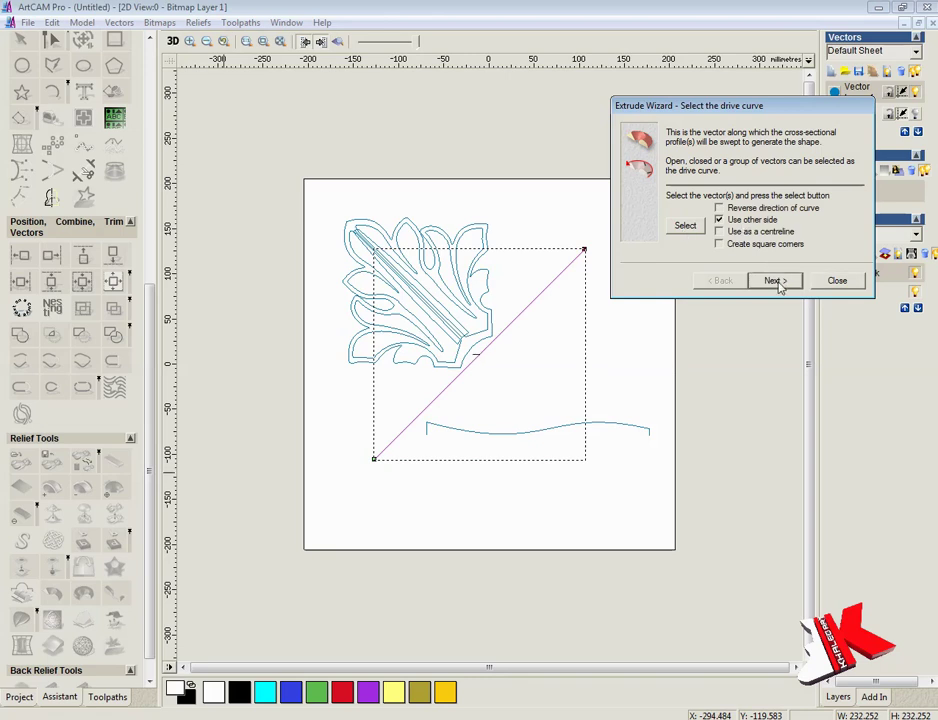
click(778, 281)
click(635, 430)
click(775, 281)
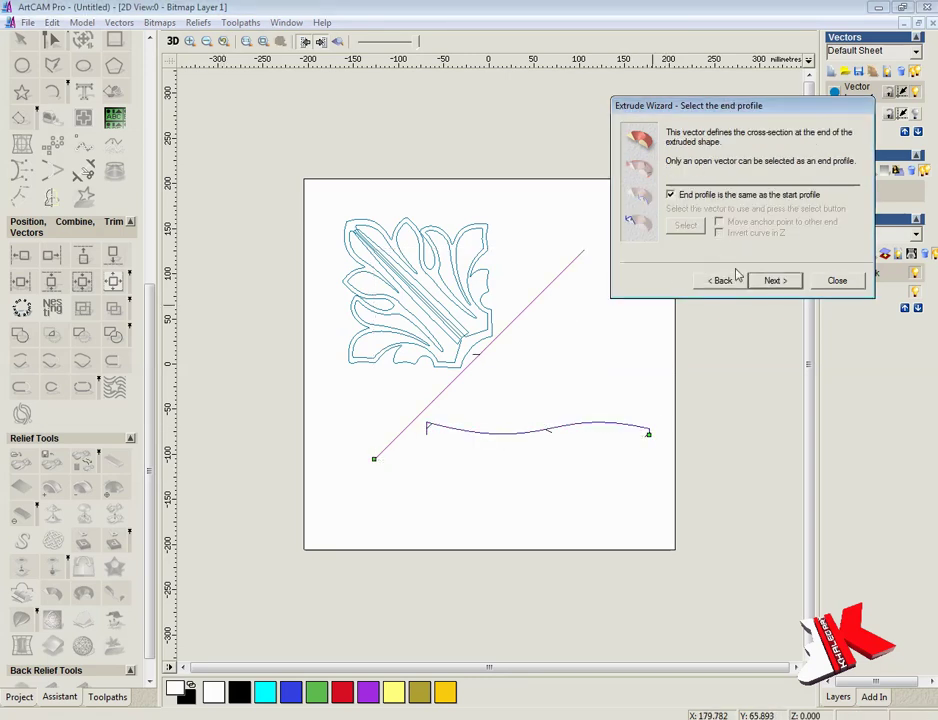
click(775, 281)
click(775, 281)
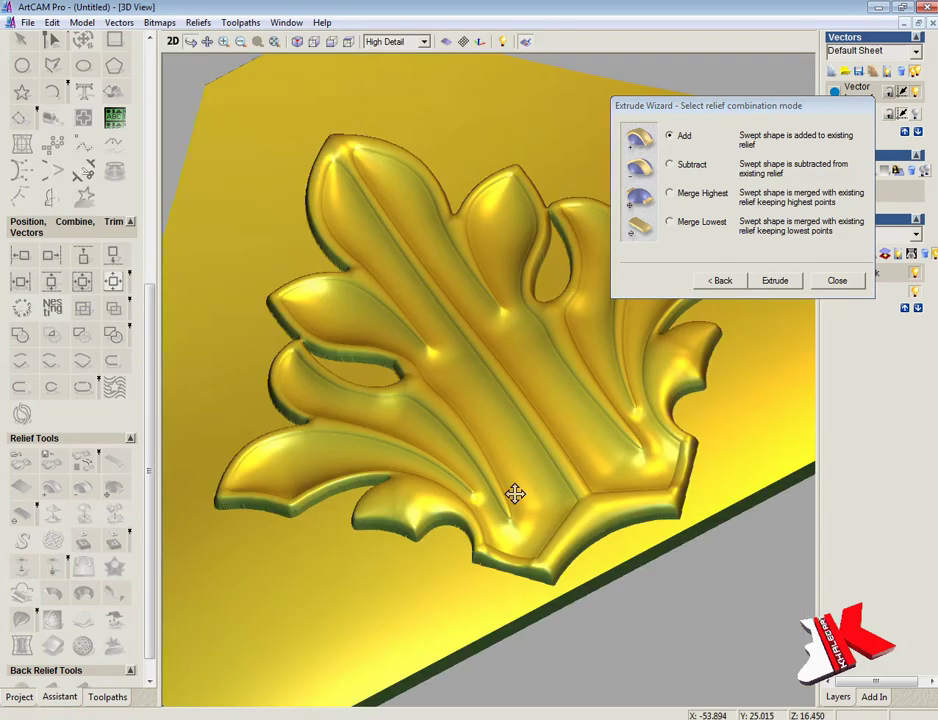
Inspect the swept relief from tilted angles, close Extrude and return to the 2D view
mouse_move(509, 494)
mouse_down()
mouse_move(607, 443)
mouse_move(588, 339)
mouse_move(607, 266)
mouse_move(574, 423)
mouse_up()
click(447, 42)
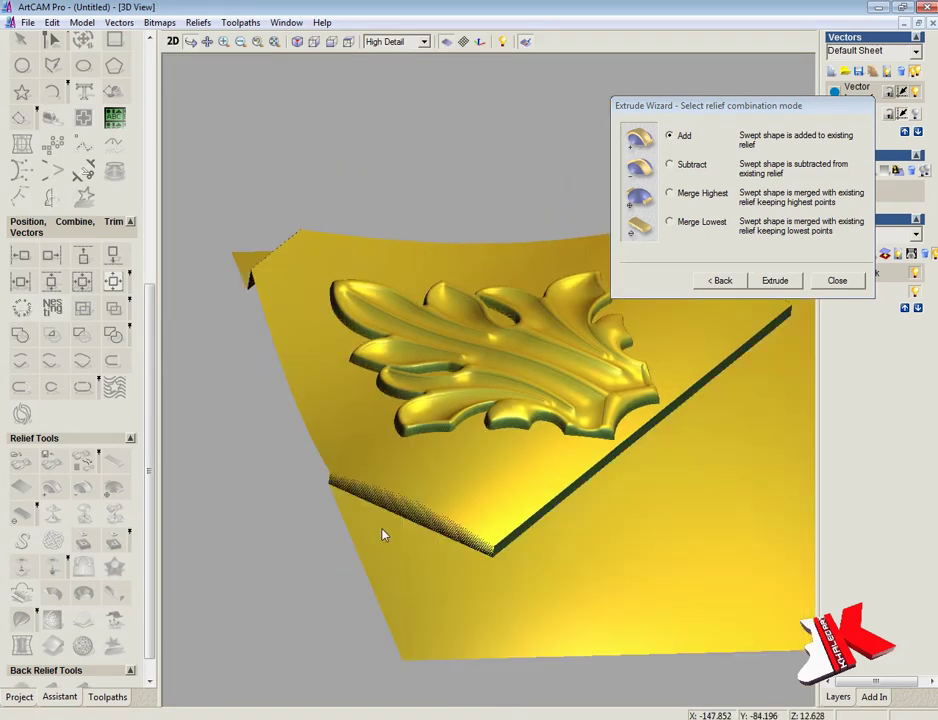
mouse_move(461, 562)
mouse_down()
mouse_move(624, 434)
mouse_move(578, 437)
mouse_move(806, 264)
mouse_up()
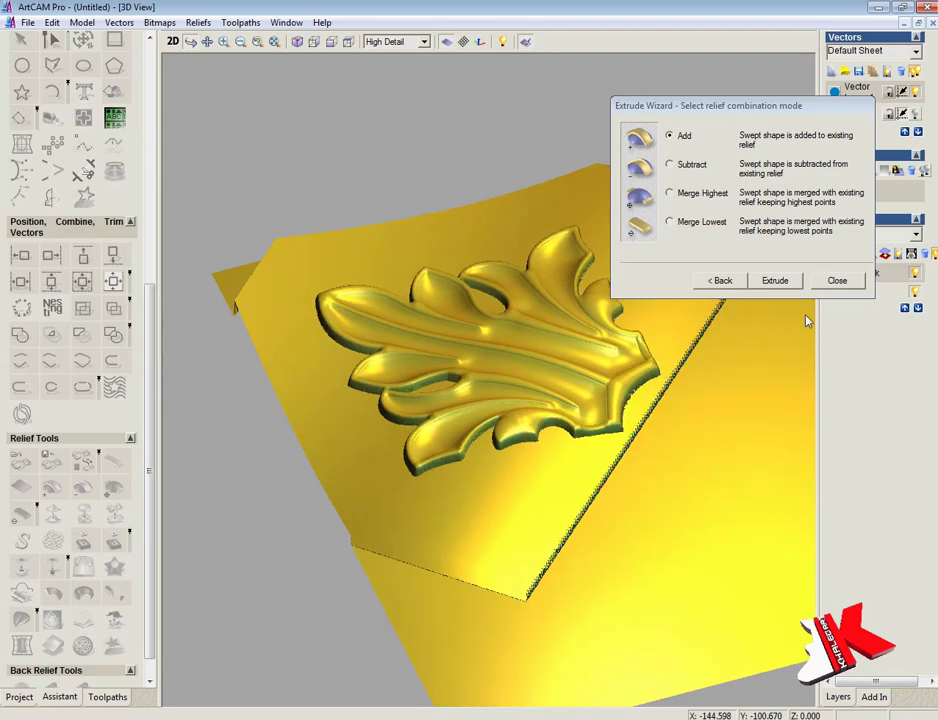
click(837, 280)
click(176, 41)
double_click(477, 348)
Hide the swept back relief layer in the 3D view to see the leaf edge-on
key(Escape)
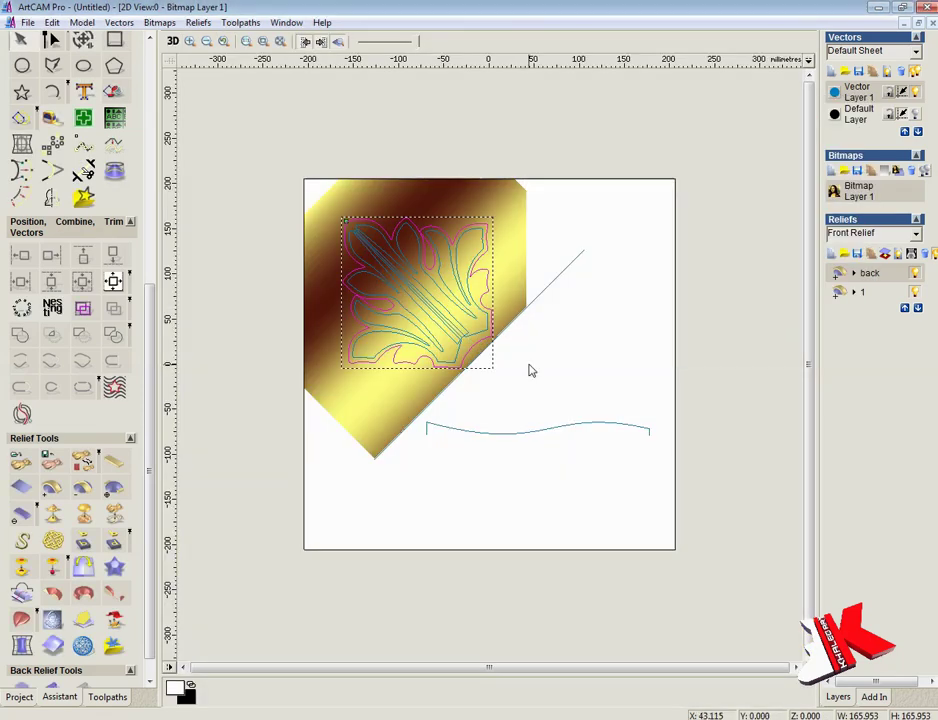
key(F3)
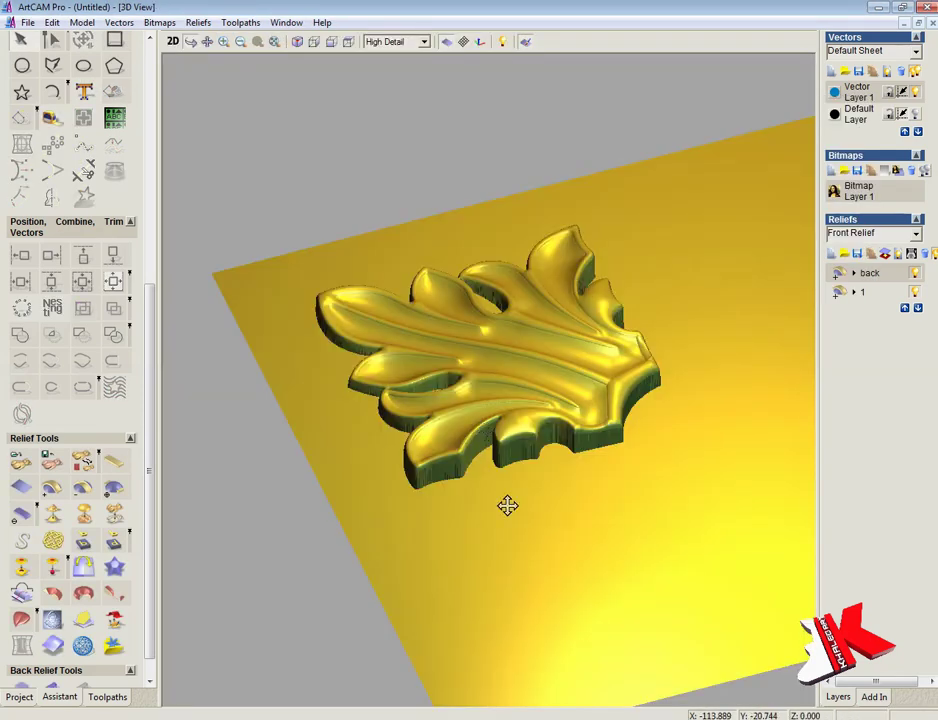
drag(507, 502, 712, 365)
click(914, 273)
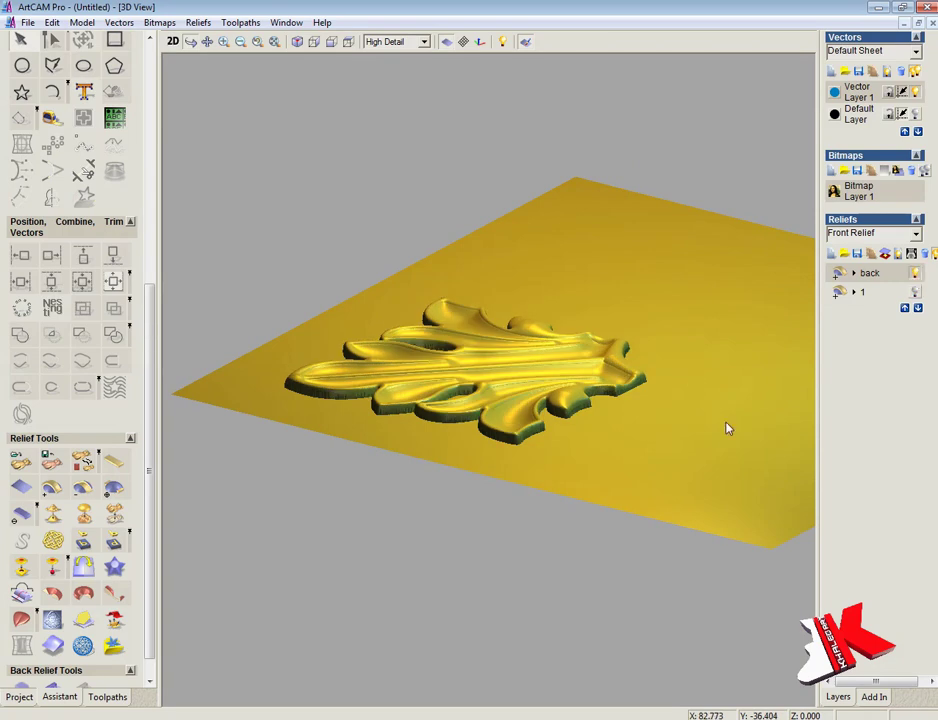
mouse_move(727, 428)
mouse_down()
mouse_move(521, 329)
mouse_move(593, 417)
mouse_up()
Scale the leaf relief height to 10 mm, then to 12 mm
click(84, 513)
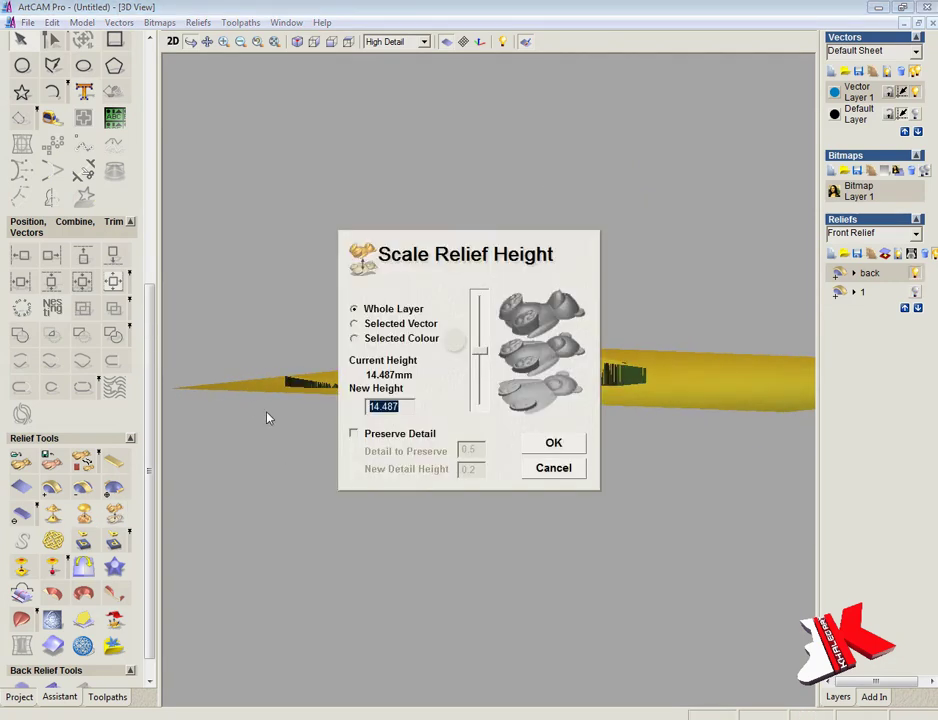
text(10)
click(553, 443)
mouse_move(630, 507)
mouse_down()
mouse_move(590, 419)
mouse_move(509, 379)
mouse_move(430, 230)
mouse_up()
click(84, 513)
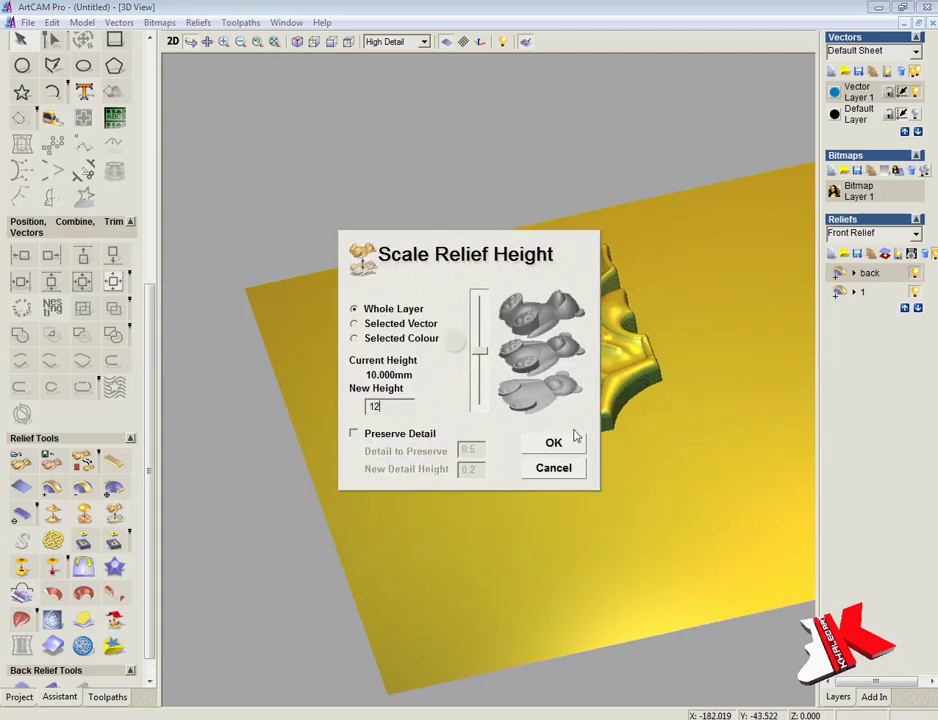
click(576, 436)
Merge the relief layers into one and inspect the leaf from above and low angles
drag(509, 508, 700, 330)
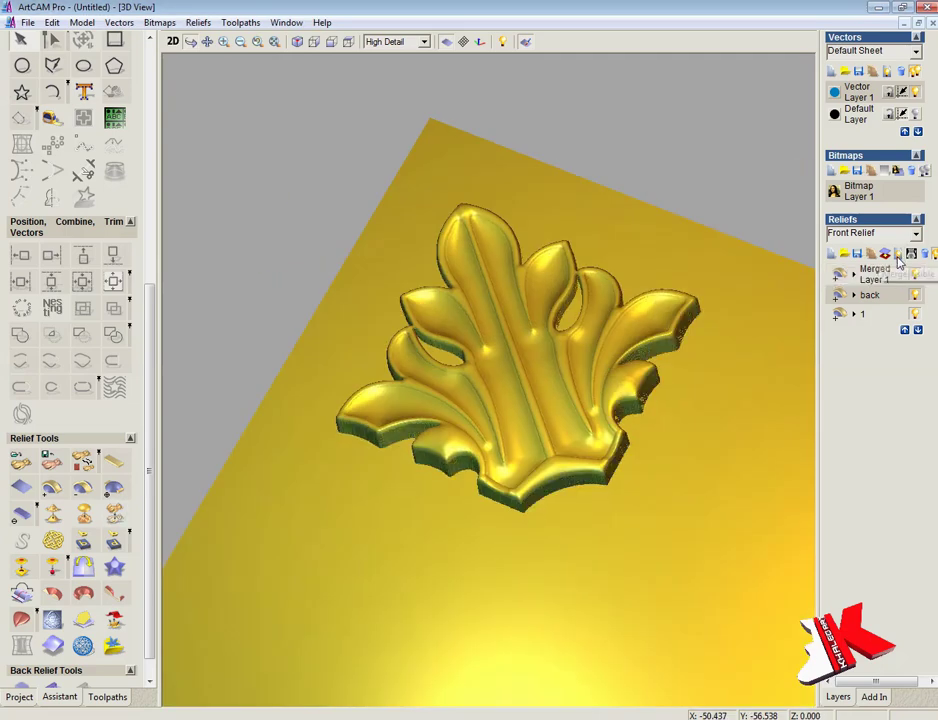
click(898, 256)
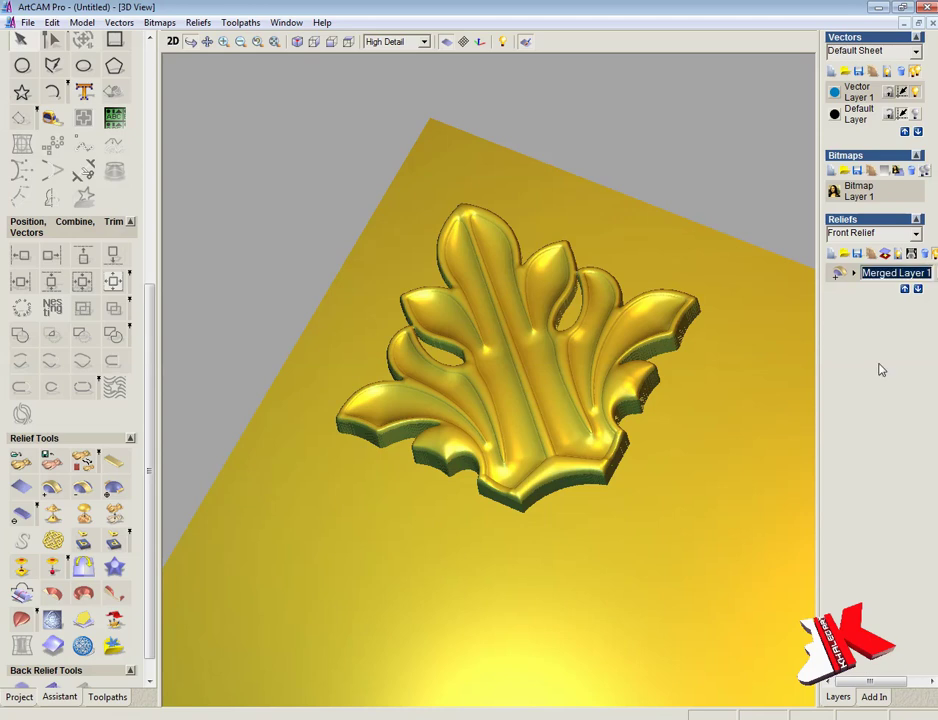
text(1)
click(352, 42)
scroll(488, 283, up, 3)
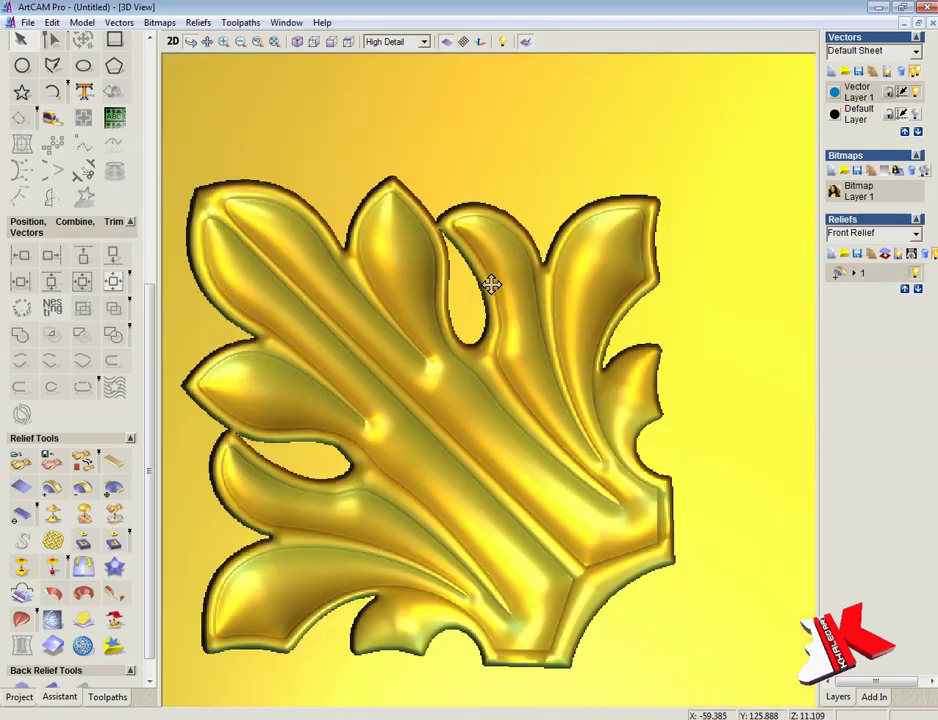
mouse_move(488, 283)
mouse_down()
mouse_move(287, 373)
mouse_move(586, 247)
mouse_move(528, 427)
mouse_move(310, 549)
mouse_move(450, 555)
mouse_up()
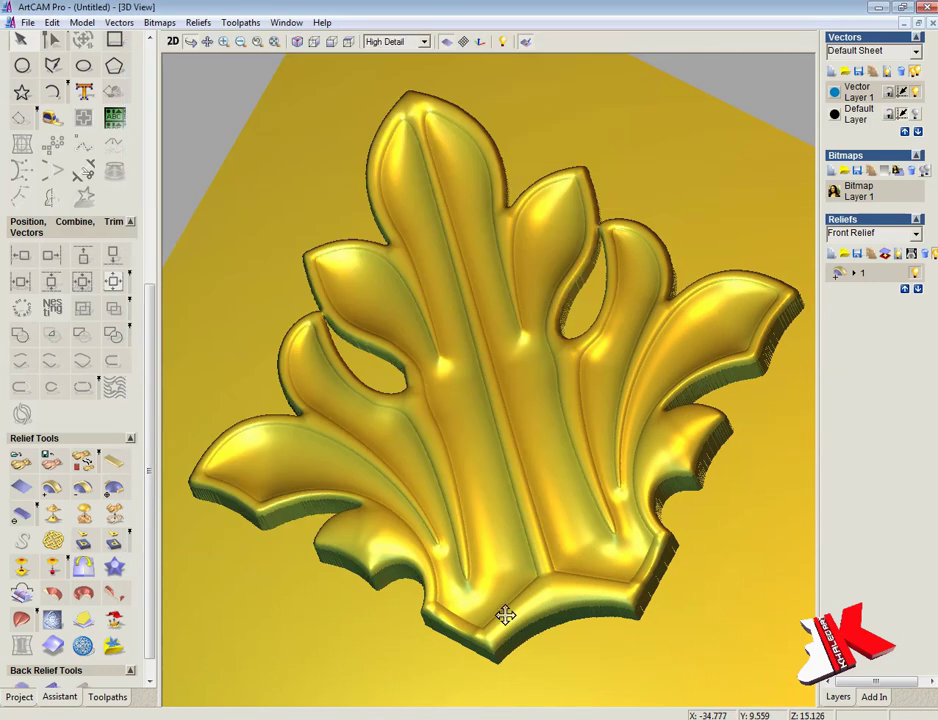
mouse_move(502, 613)
mouse_down()
mouse_move(544, 377)
mouse_move(639, 224)
mouse_up()
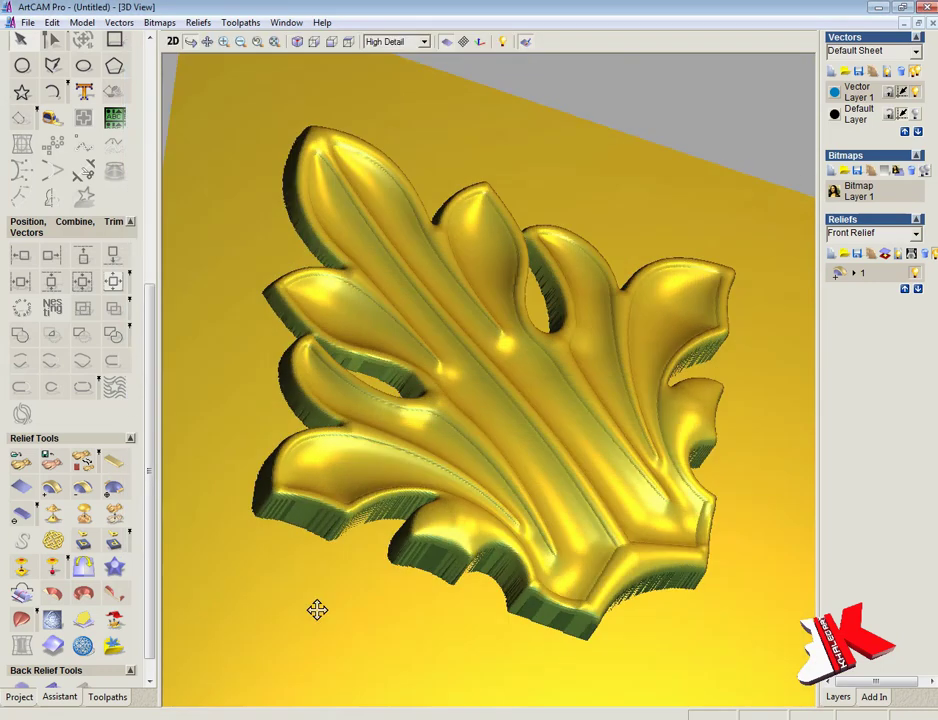
Undo the layer merge to restore the back layer, then hide it
click(52, 22)
click(84, 40)
click(52, 22)
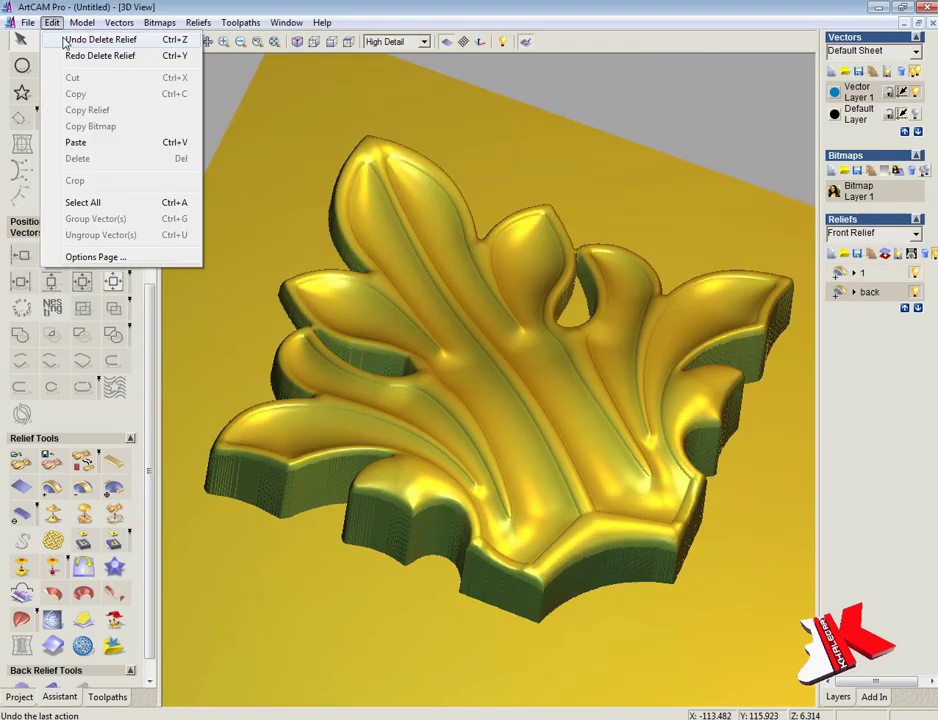
click(80, 37)
click(914, 274)
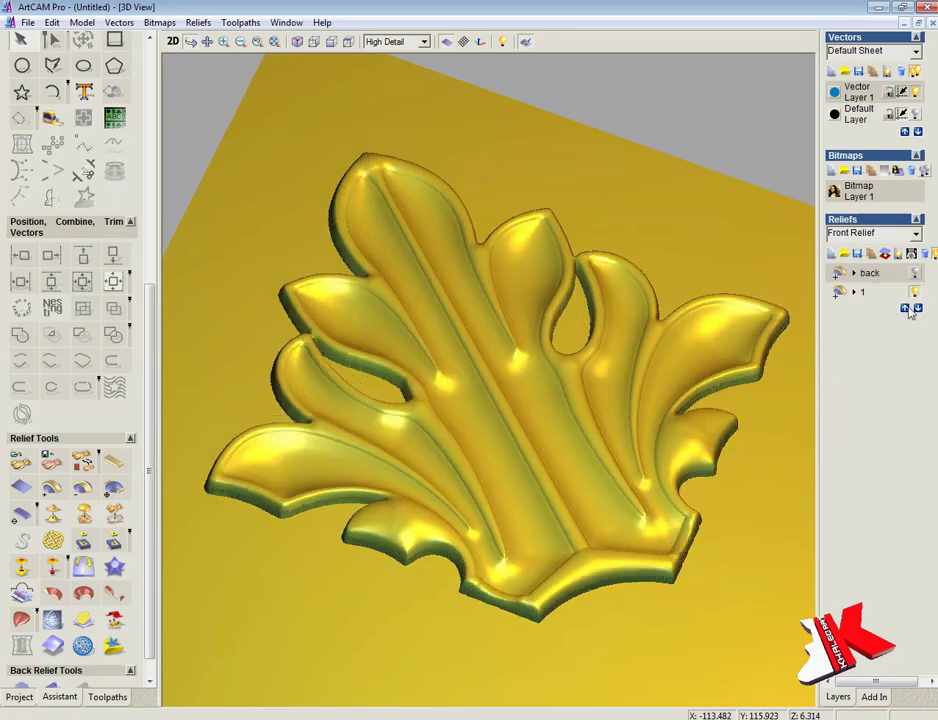
Hide the leaf relief layer and add a new empty relief layer named 2
click(914, 291)
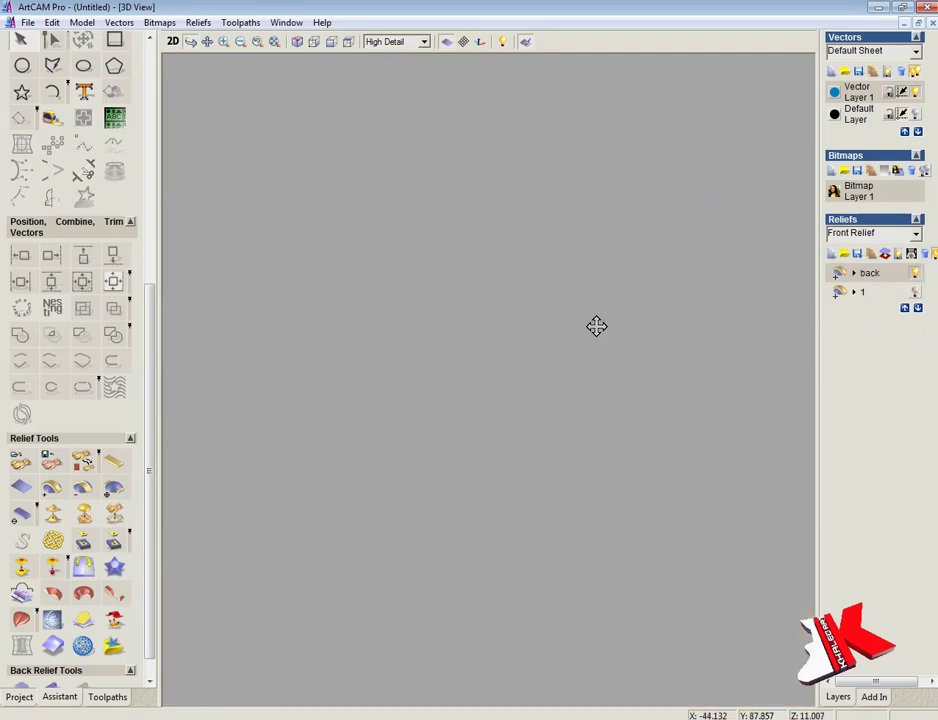
click(911, 288)
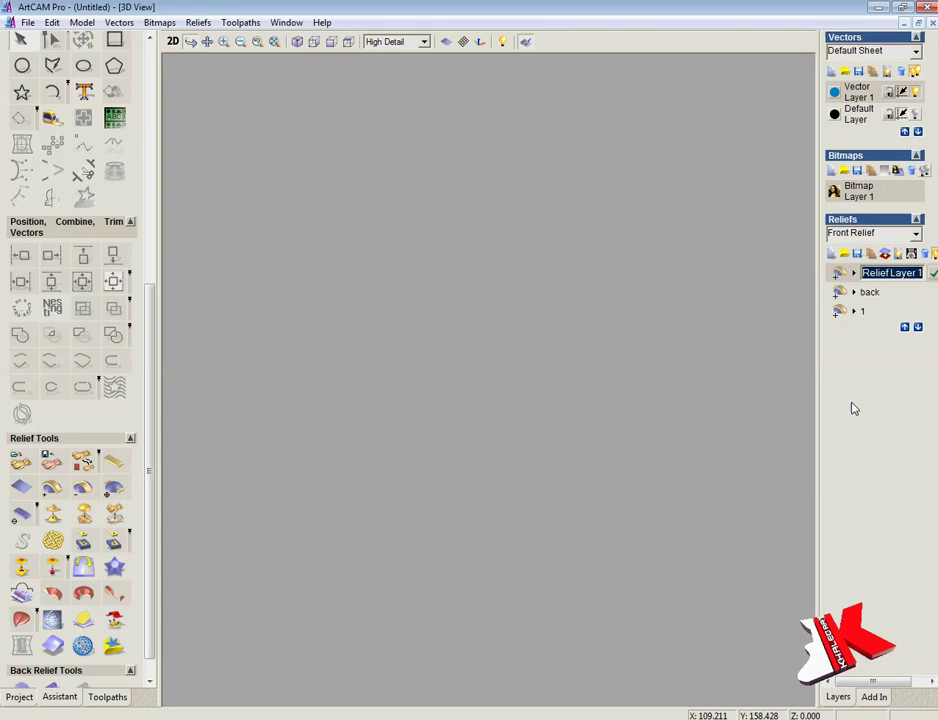
text(2)
key(Return)
key(F2)
Select the diagonal rib lines and make relief layer 1 active
click(299, 180)
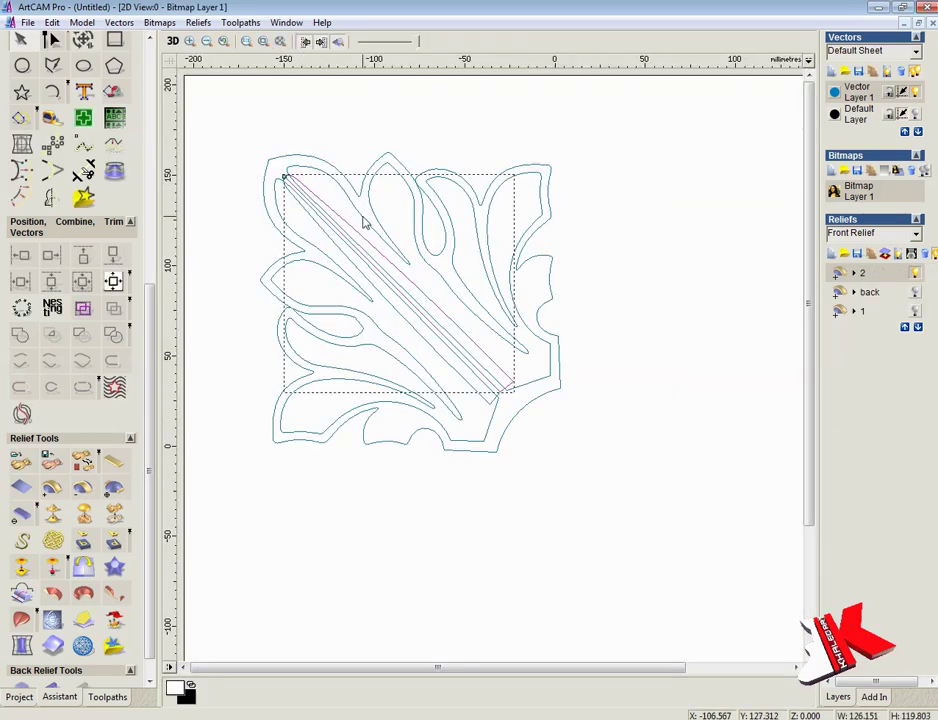
key(alt+Tab)
key(alt+Tab)
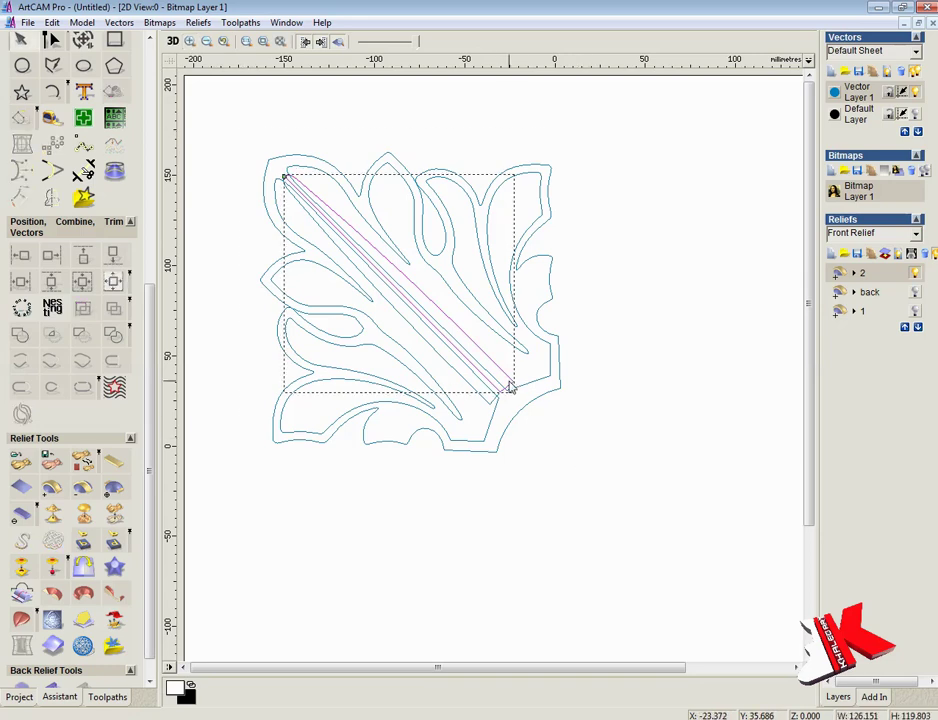
scroll(279, 155, up, 2)
scroll(148, 435, up, 1)
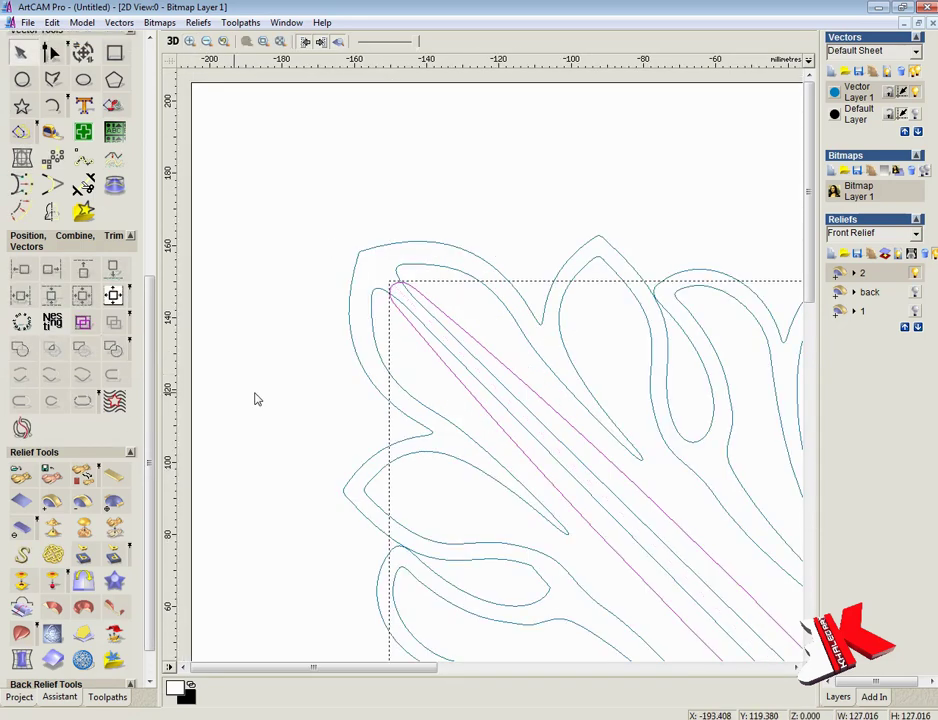
scroll(156, 421, up, 3)
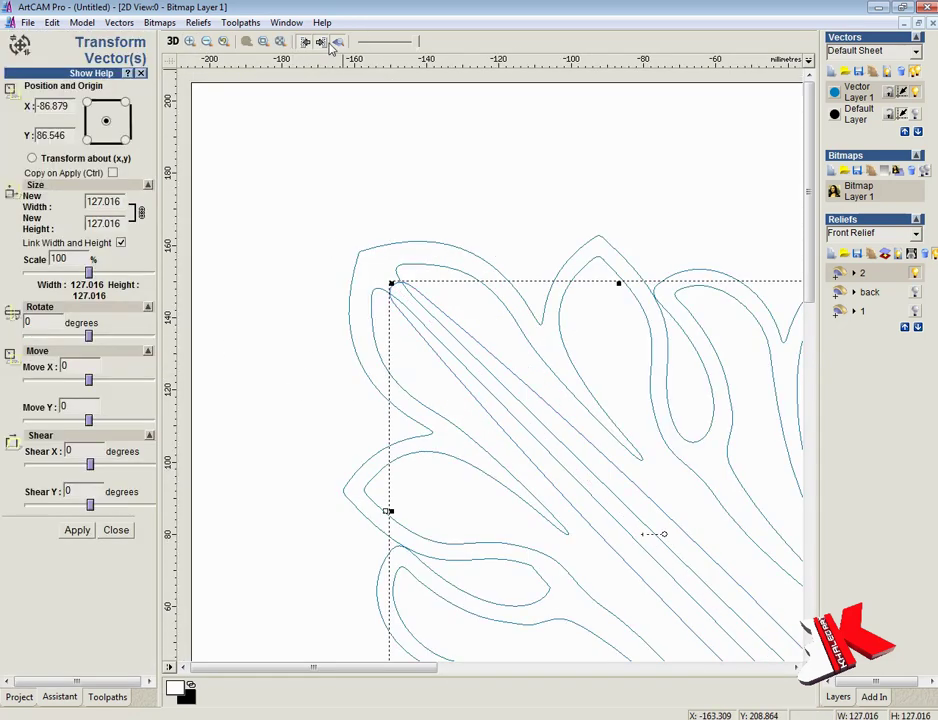
click(866, 311)
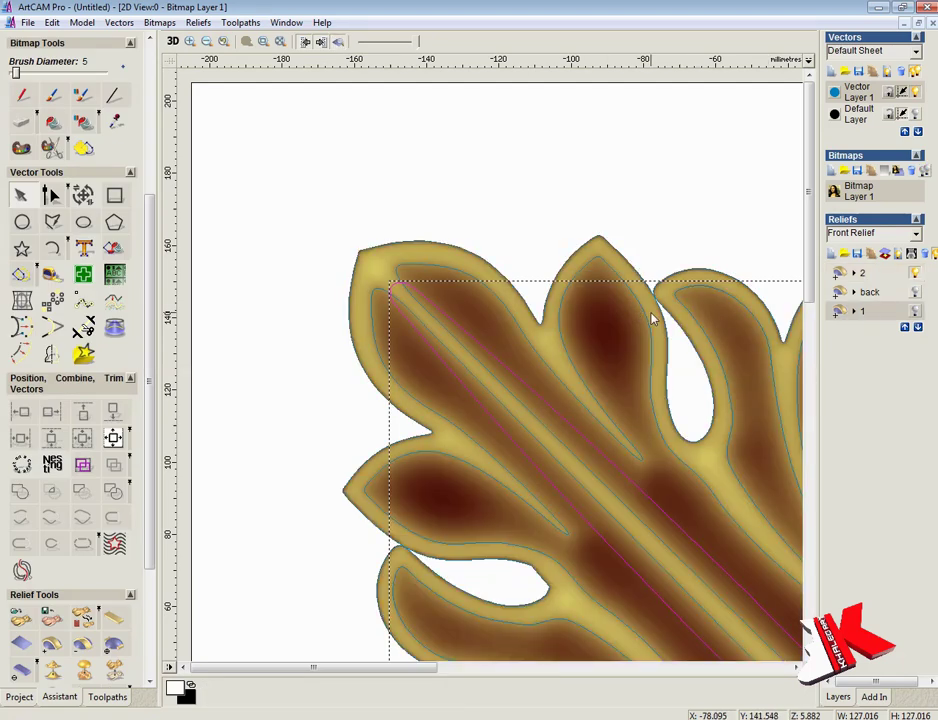
Scale the rib vectors to about 108.466% and select the diagonal rib outline
click(653, 534)
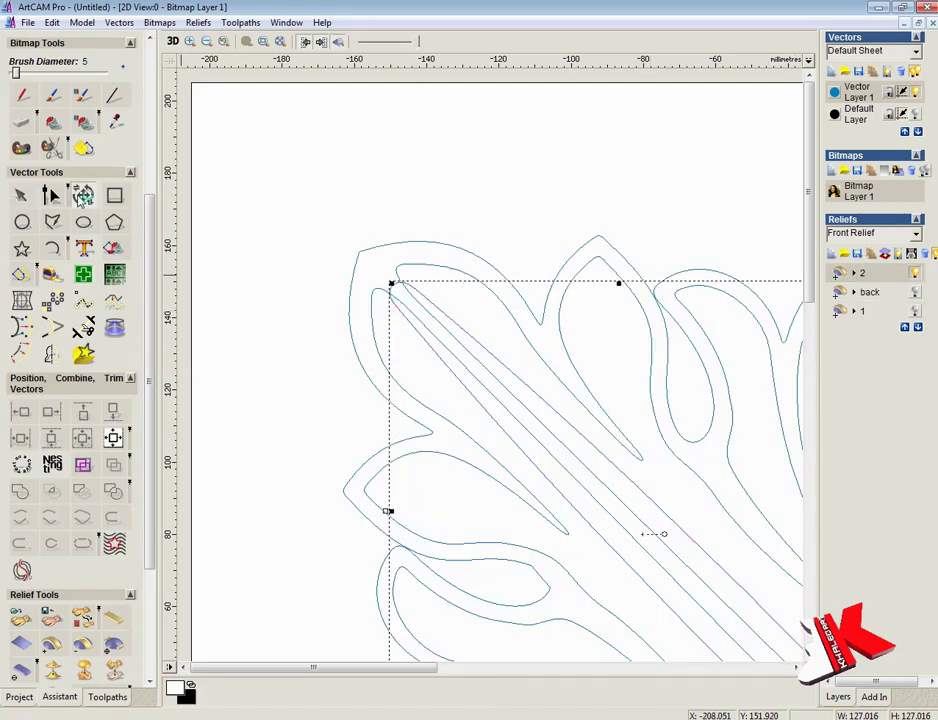
key(ctrl+t)
drag(92, 272, 84, 272)
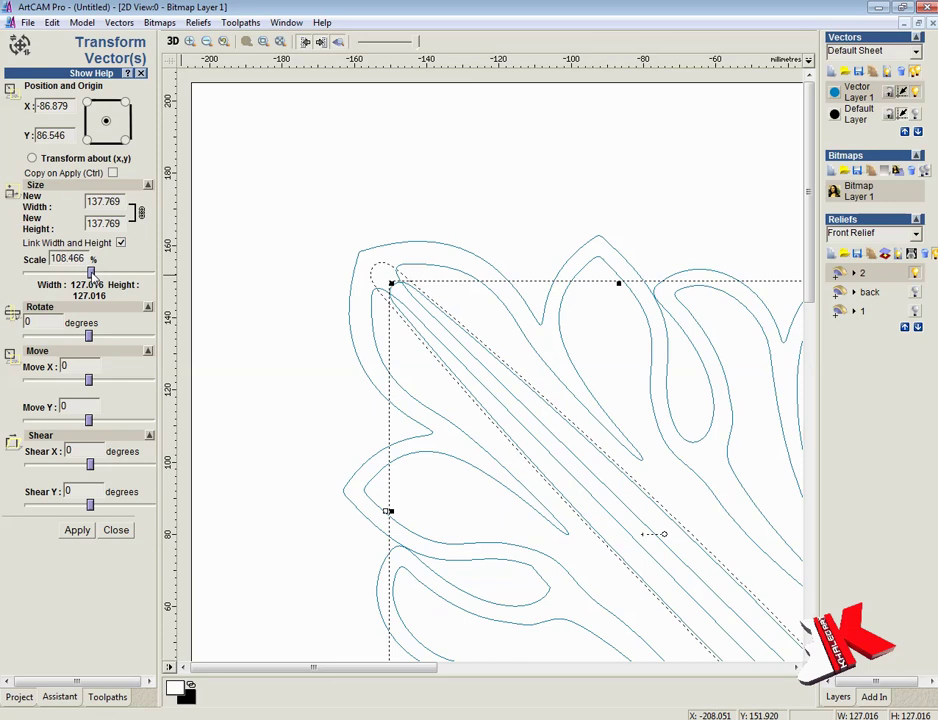
click(77, 530)
click(116, 530)
click(468, 355)
Try adding the rib shape to the relief and dismiss the self-intersection warning
key(F12)
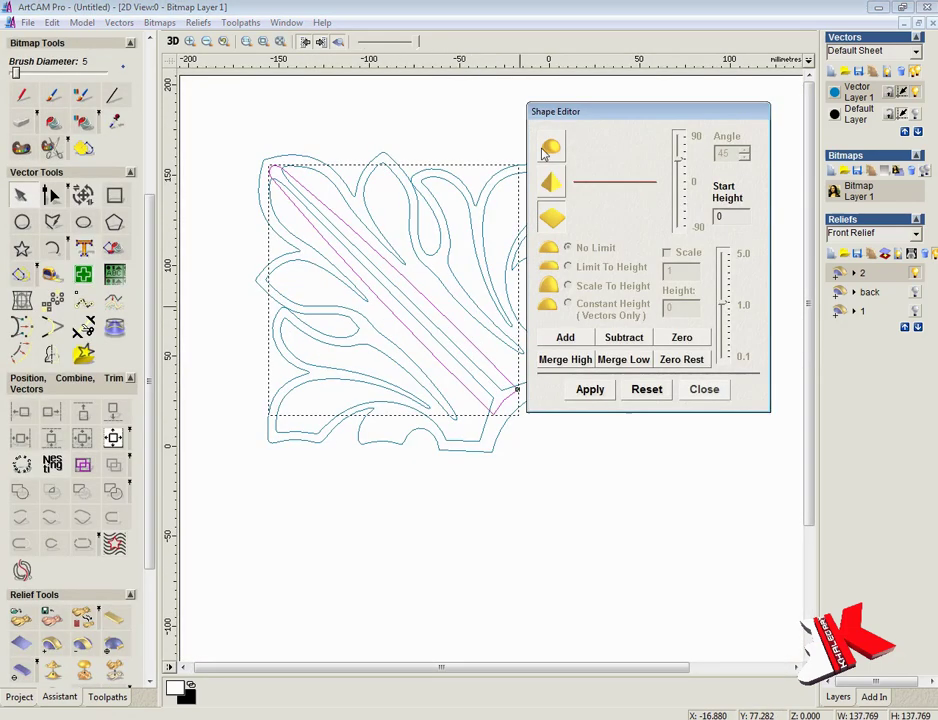
click(565, 338)
key(Return)
key(Escape)
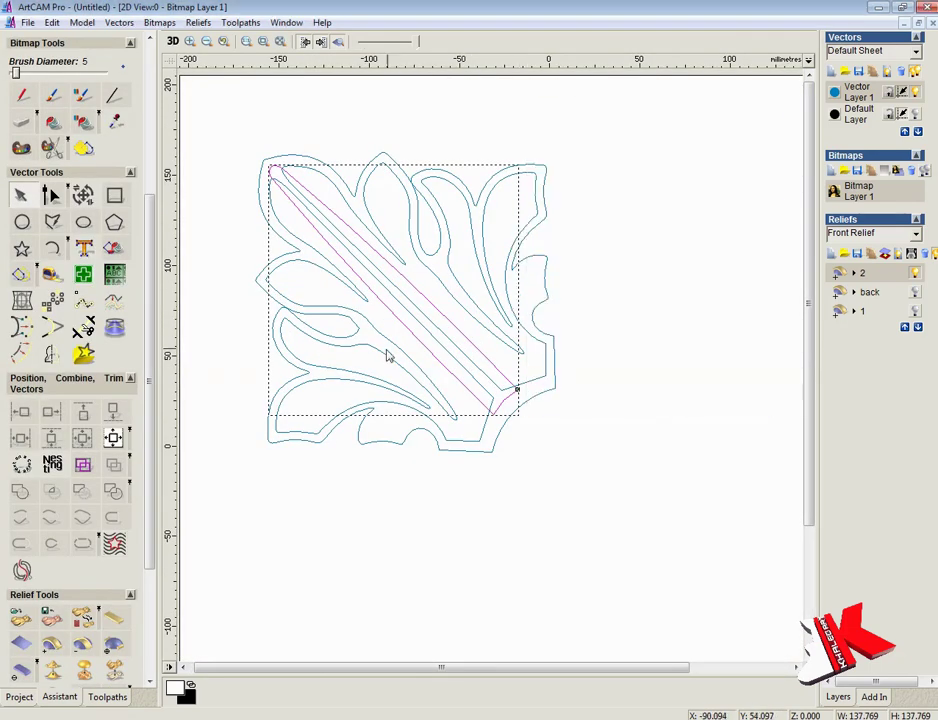
Run Vector Doctor to identify the problem spots, declining markers, and select the rib tip
click(83, 274)
click(126, 284)
click(120, 517)
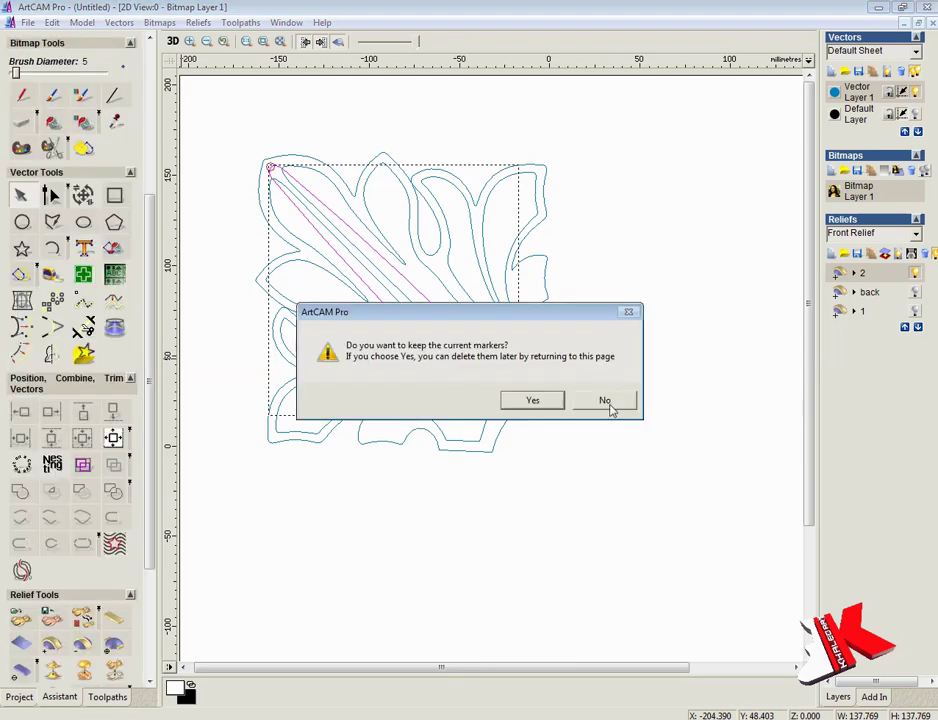
click(609, 402)
scroll(310, 272, up, 5)
click(366, 293)
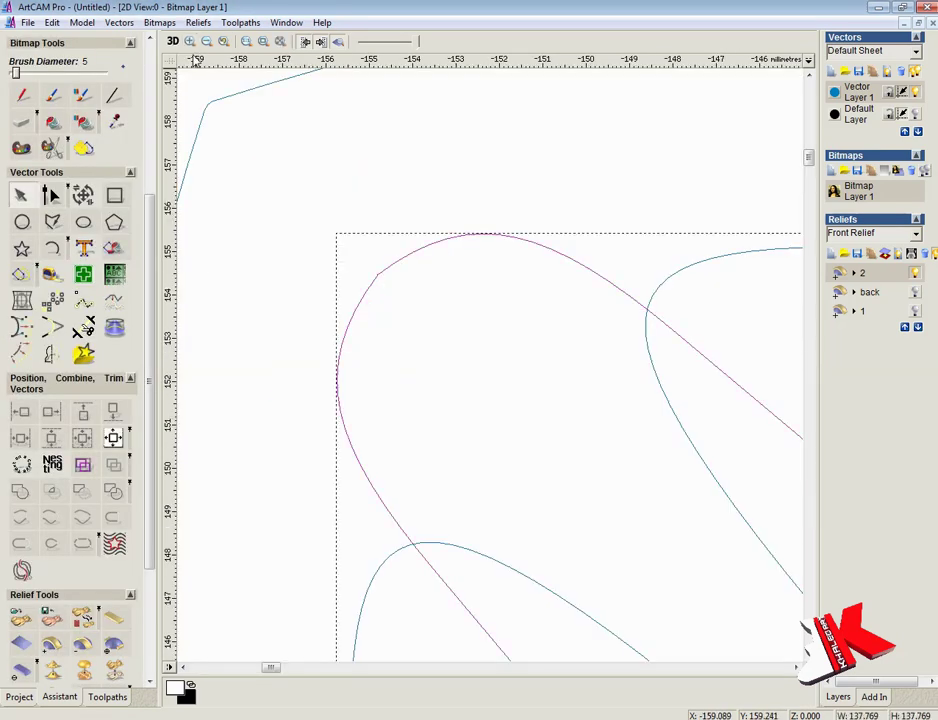
scroll(405, 315, up, 5)
scroll(405, 315, down, 3)
Node-edit the rib tip, inserting a node and deleting the looping spans
click(52, 195)
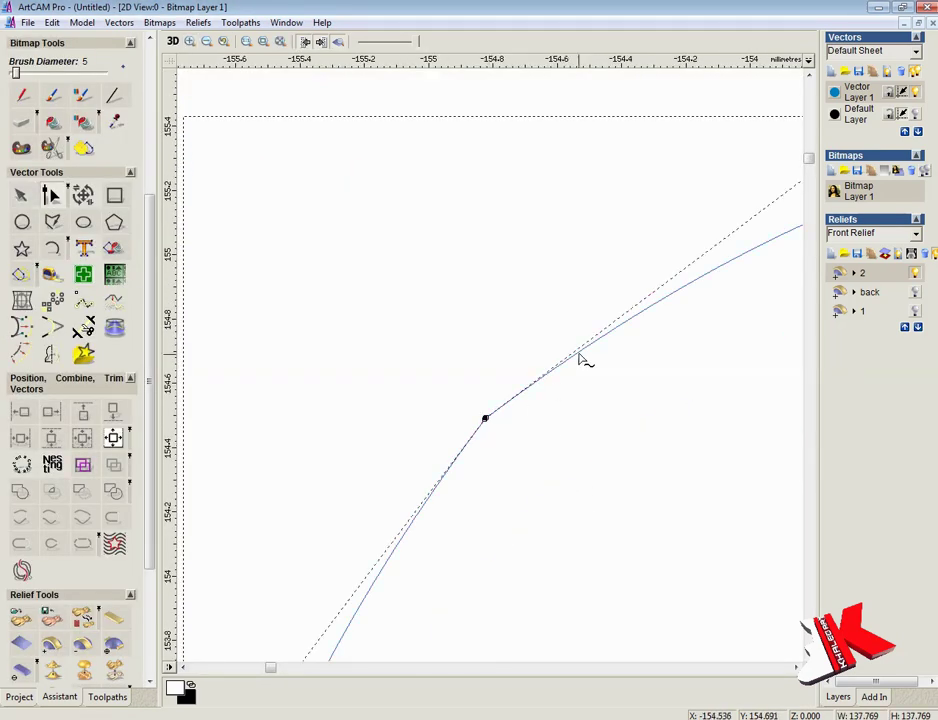
right_click(638, 316)
click(690, 468)
right_click(407, 533)
key(Escape)
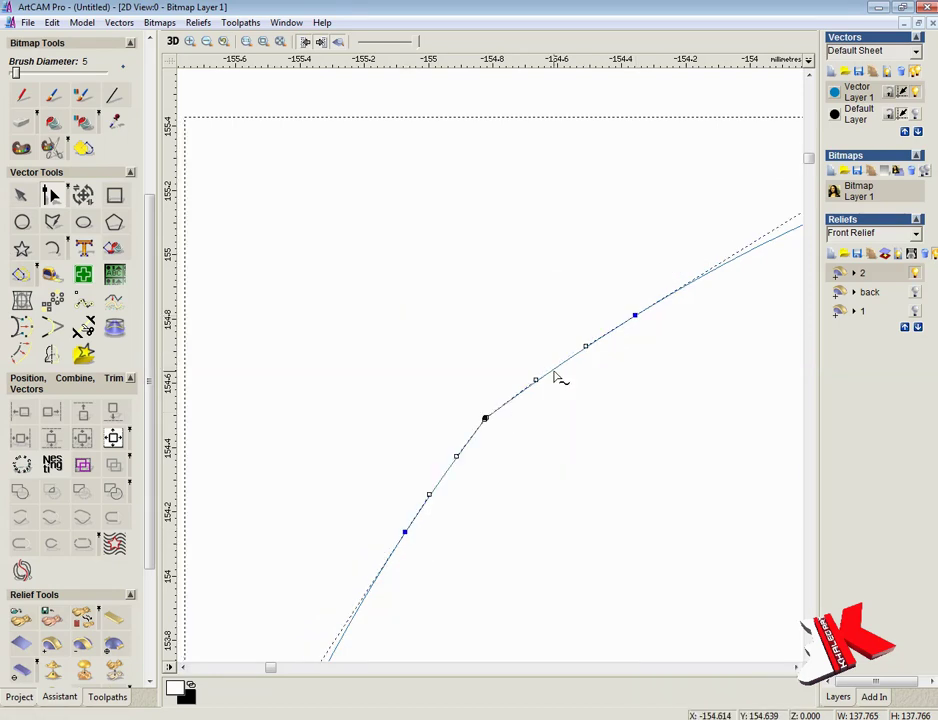
right_click(556, 368)
click(600, 686)
key(r)
Reopen the rib's shape settings, undo the last change, and reopen the Shape Editor
scroll(241, 220, down, 3)
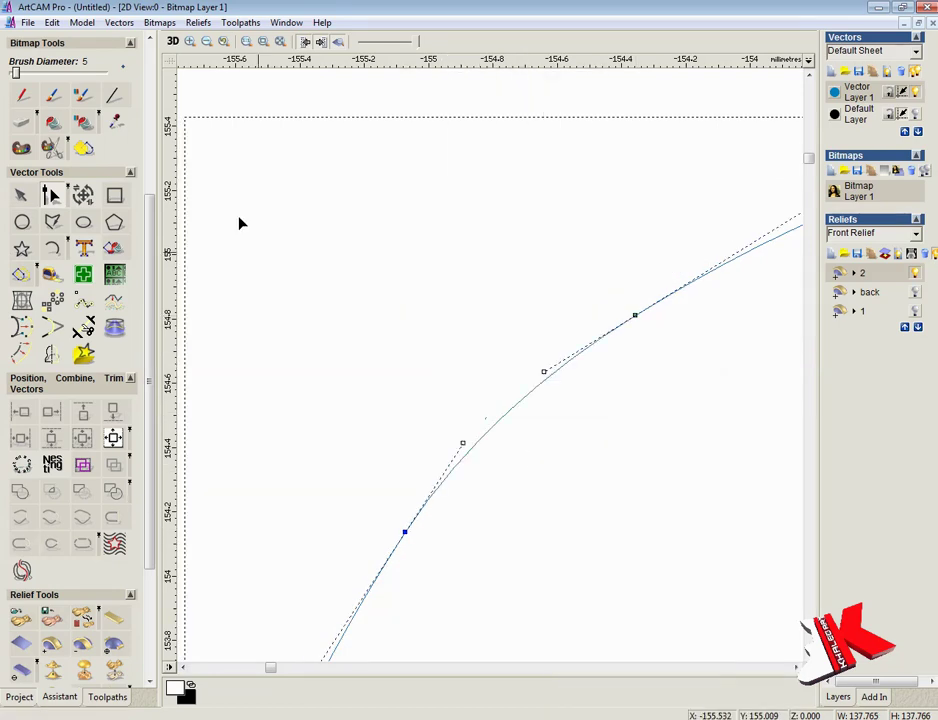
scroll(241, 220, down, 5)
scroll(228, 109, down, 5)
double_click(280, 172)
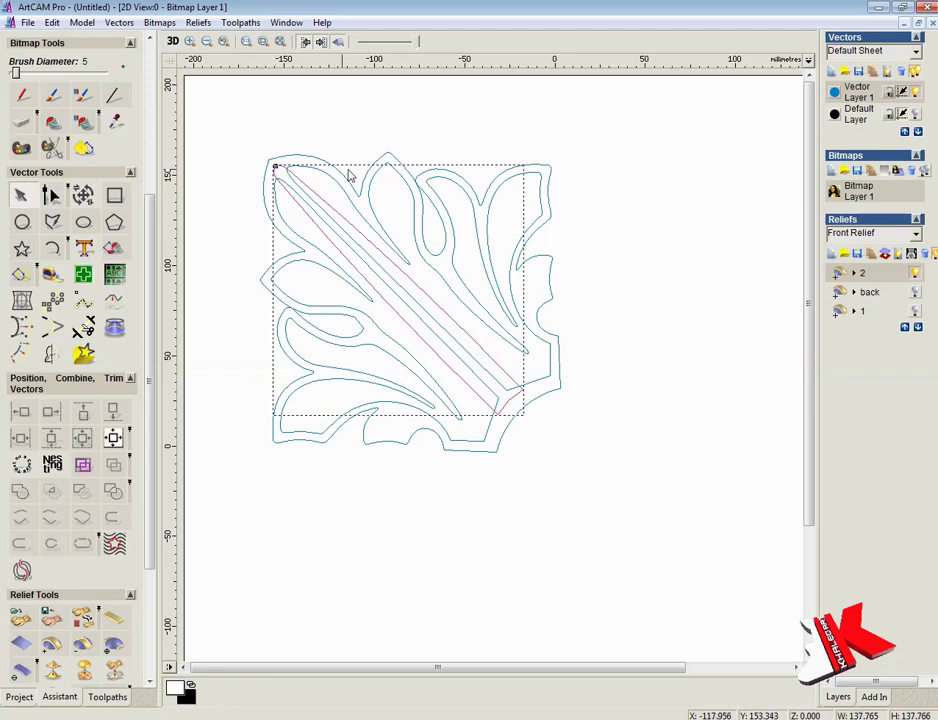
click(704, 389)
click(52, 22)
click(63, 42)
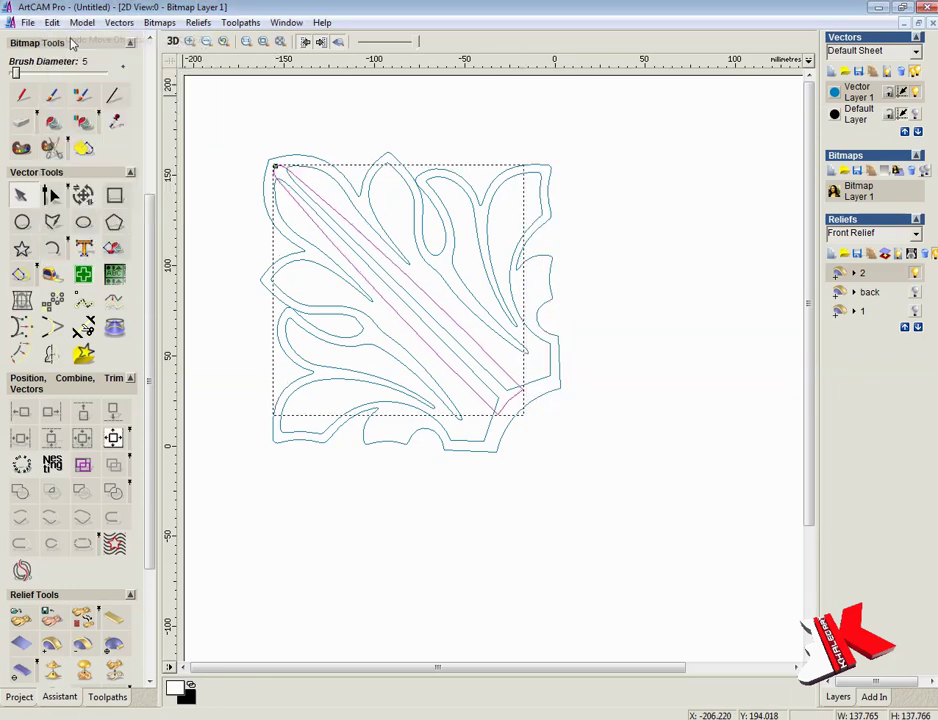
double_click(362, 167)
Add the rib as a round-profile 45° bar, start height 2, to relief layer 2
click(566, 338)
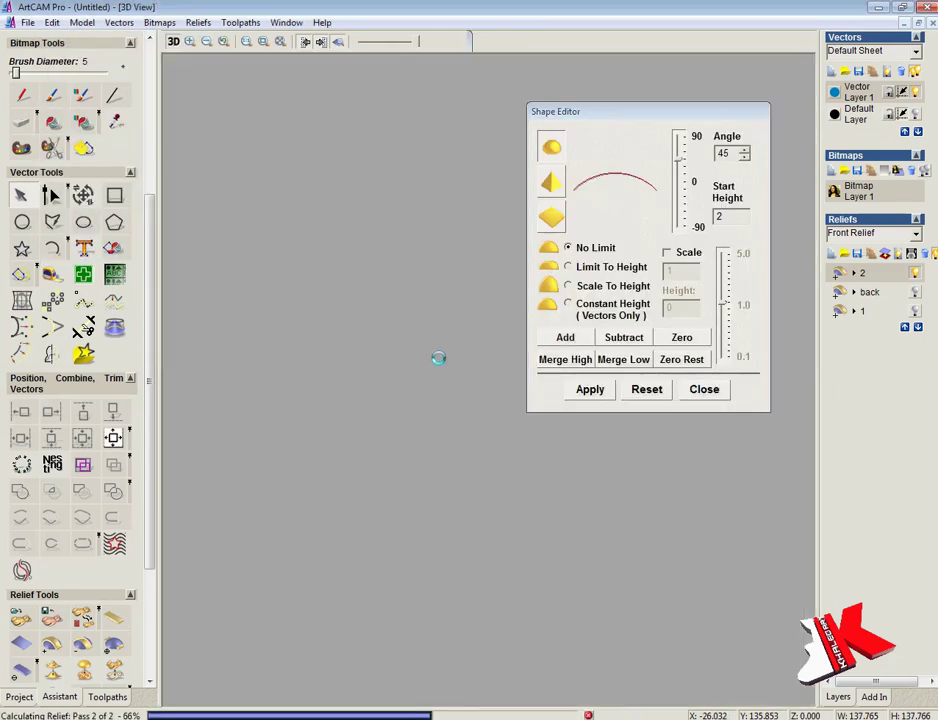
click(704, 389)
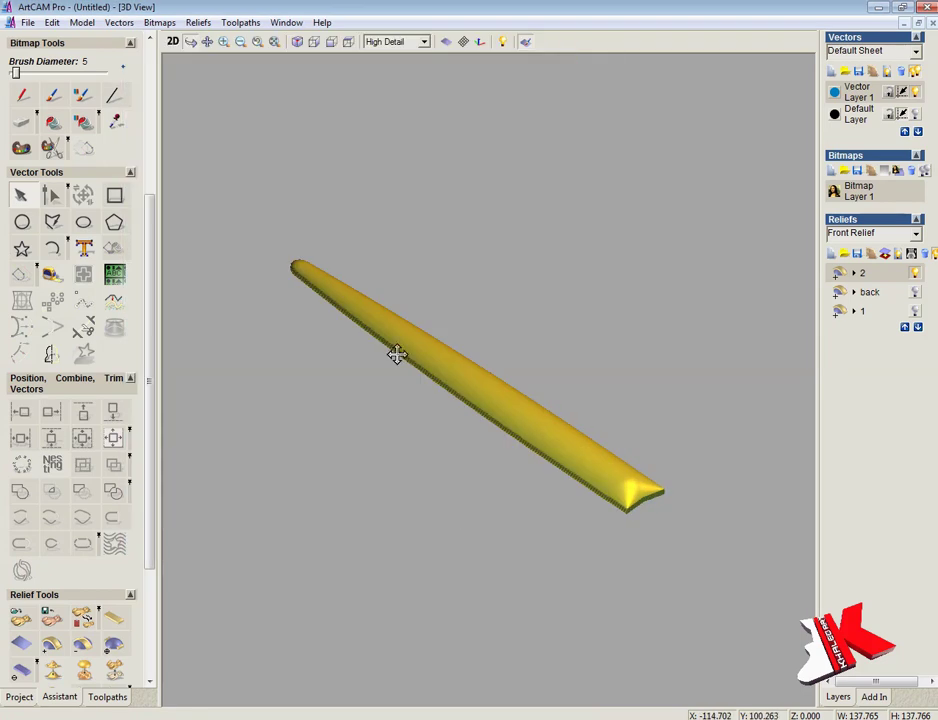
key(F2)
double_click(530, 385)
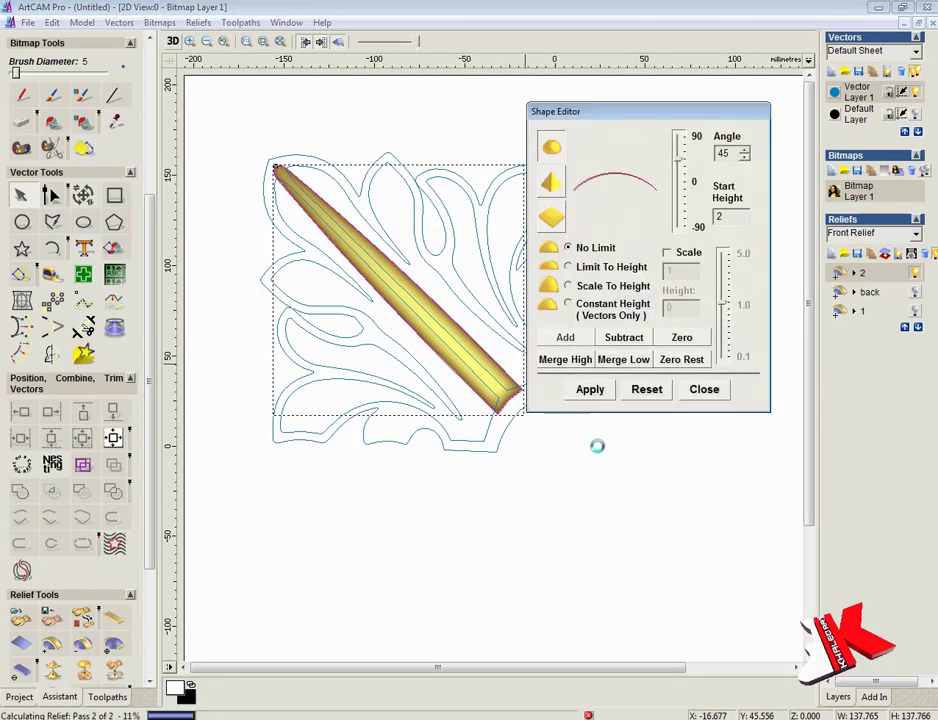
click(699, 394)
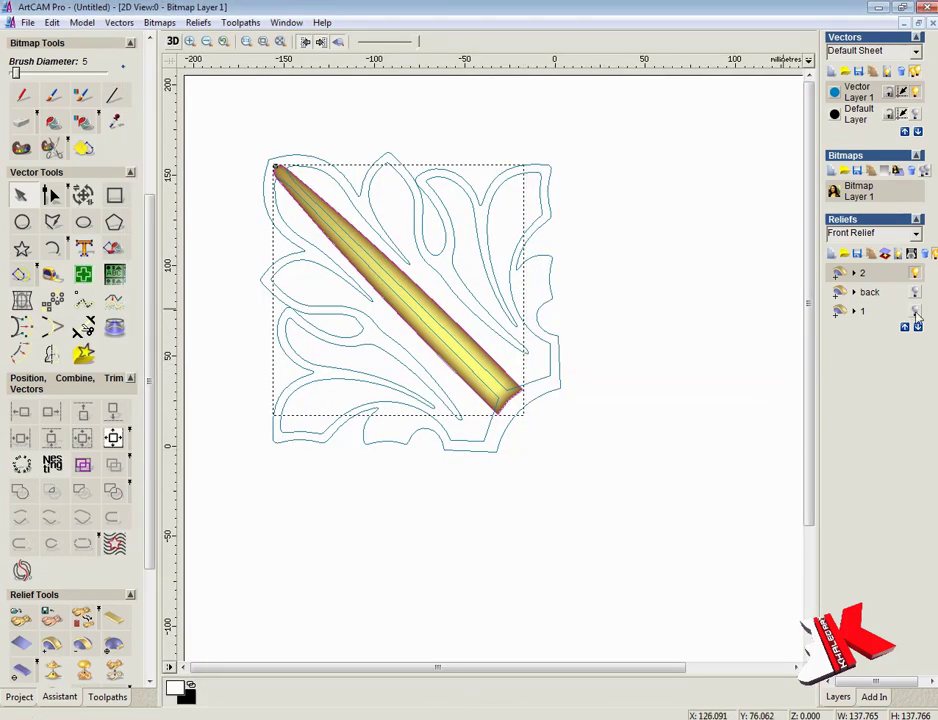
Inspect the new rib in the 3D view, opening then cancelling Scale Relief Height
key(F3)
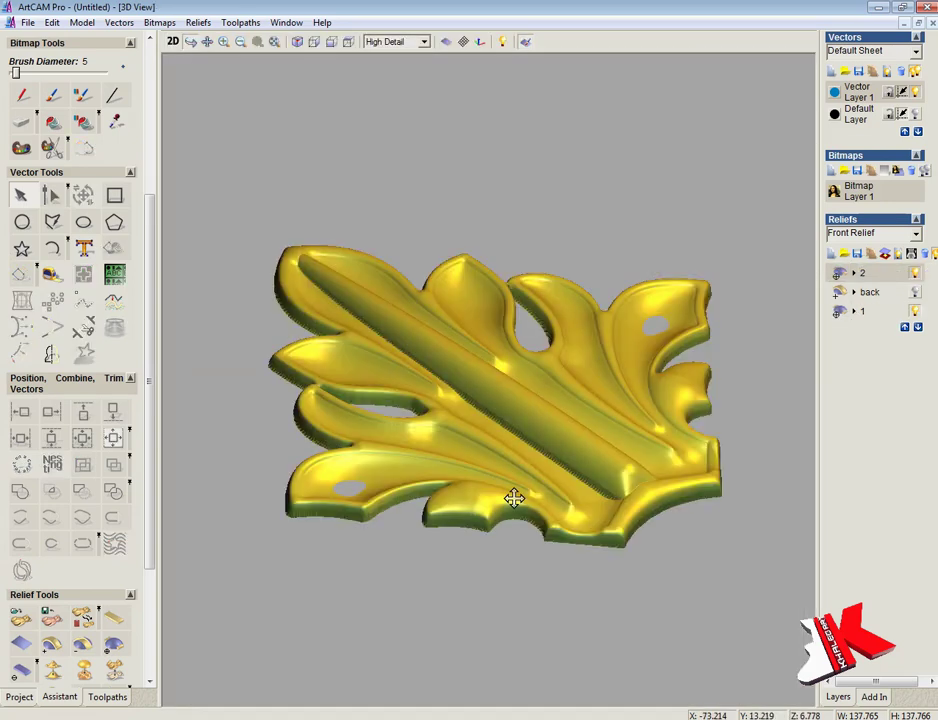
mouse_move(511, 496)
mouse_down()
mouse_move(628, 527)
mouse_move(454, 593)
mouse_move(440, 452)
mouse_move(427, 561)
mouse_up()
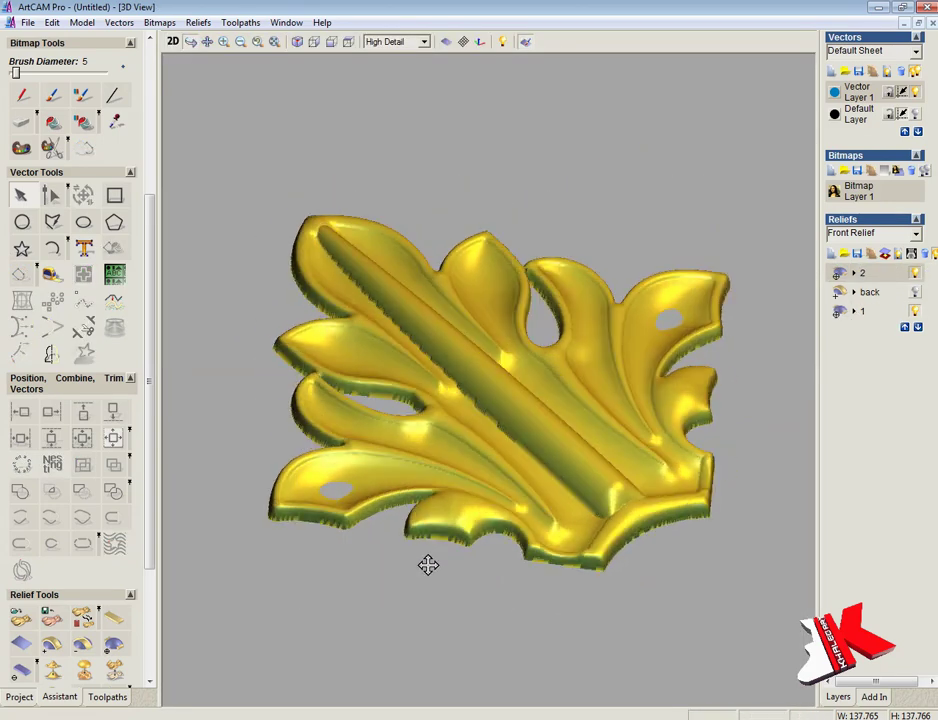
scroll(150, 433, down, 3)
click(114, 433)
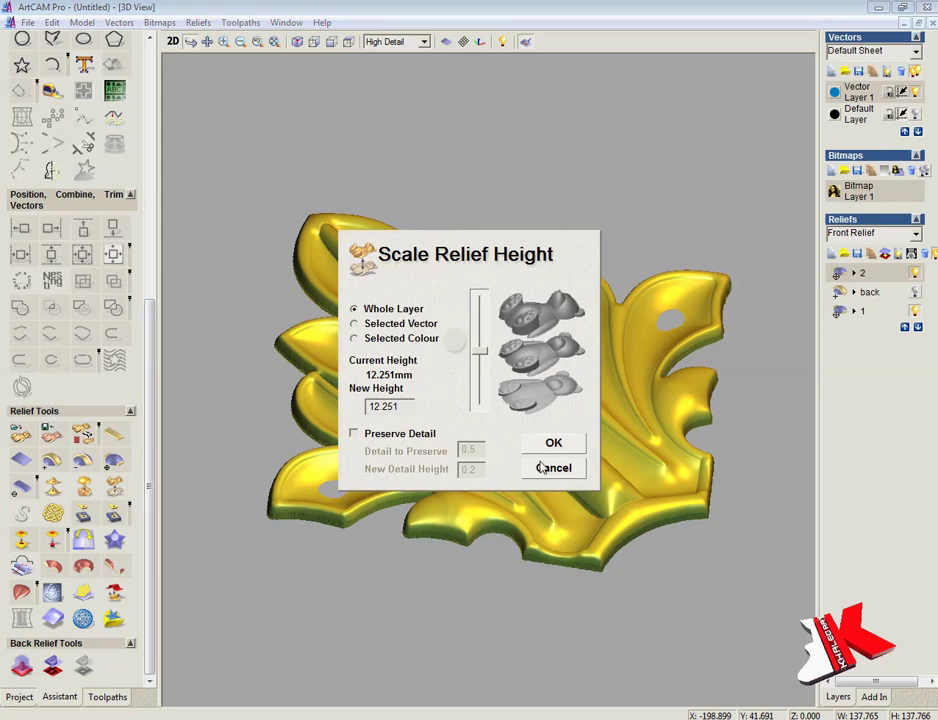
click(548, 441)
Orbit between edge-on and tilted views to check the relief's height
click(314, 41)
scroll(668, 299, up, 3)
drag(668, 299, 570, 496)
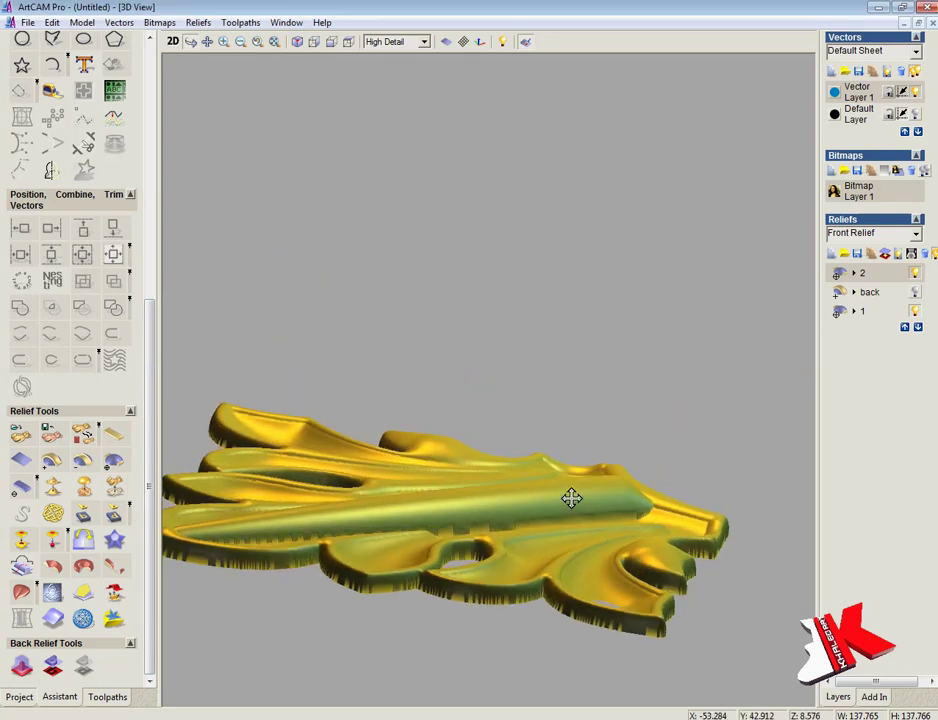
click(331, 41)
drag(430, 300, 477, 331)
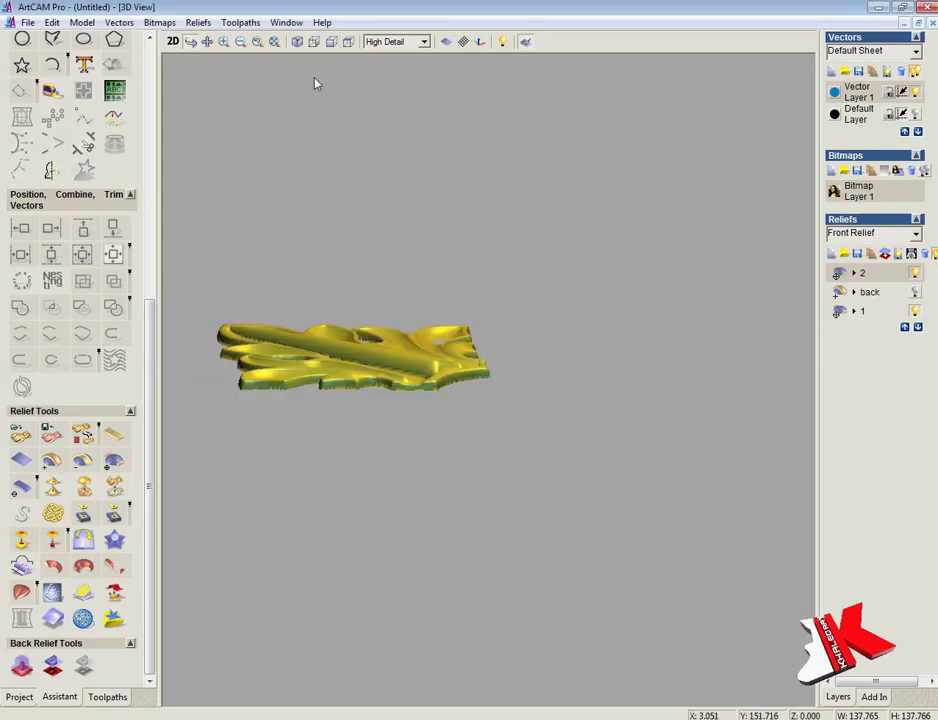
scroll(710, 425, up, 3)
scroll(710, 425, down, 3)
drag(703, 452, 647, 438)
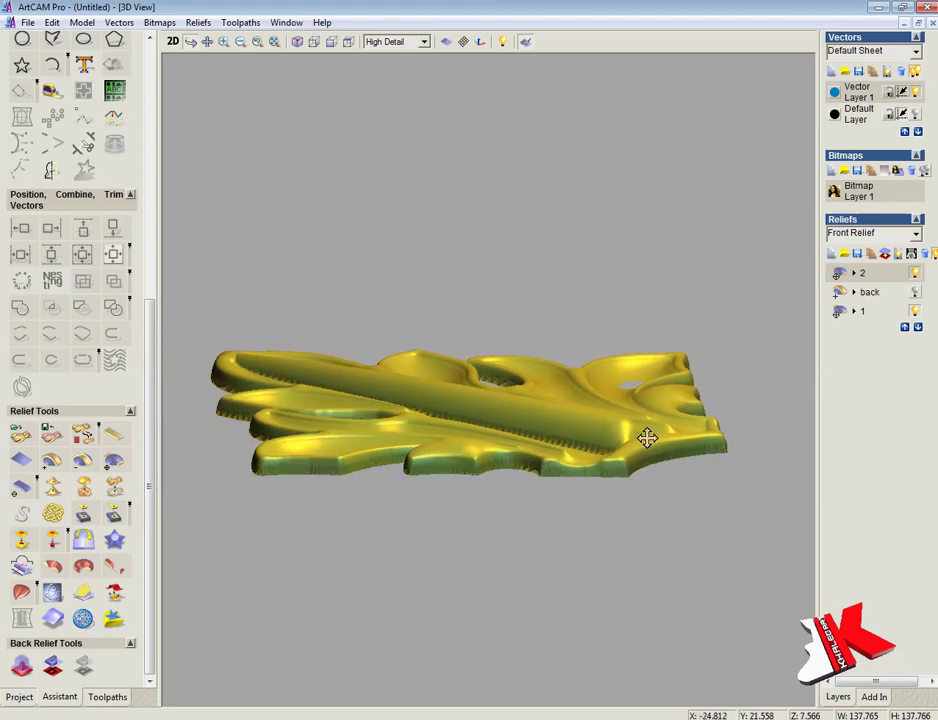
Scale the whole relief layer to 8.0 mm high and return to the 2D view
click(114, 486)
text(8.0)
click(549, 444)
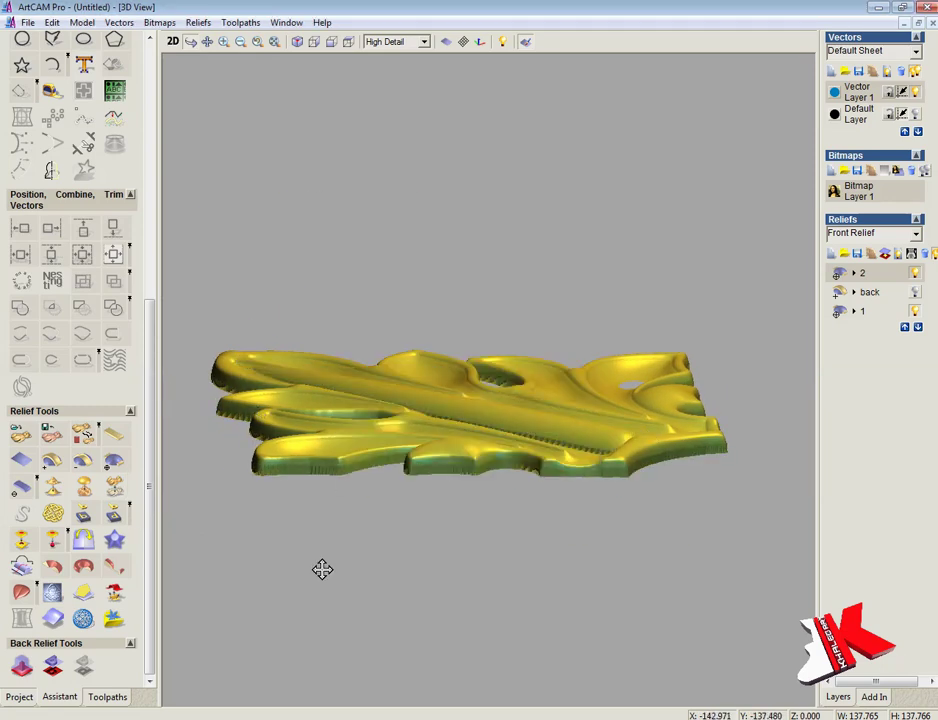
drag(320, 569, 347, 635)
click(172, 41)
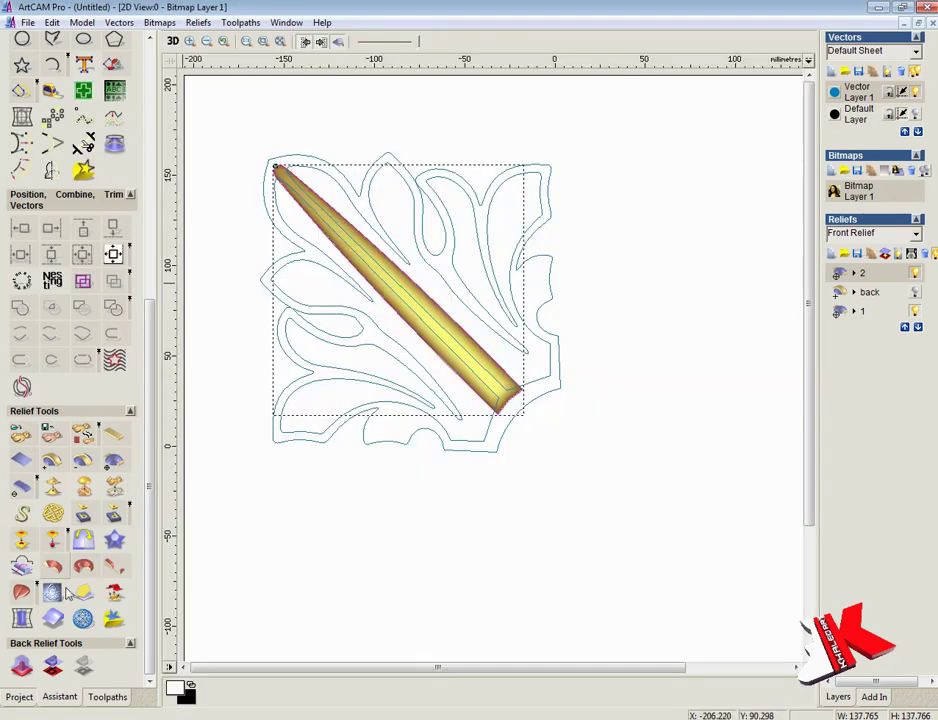
Create an angled plane along the rib between its two ends, rising from 0 to 2
click(52, 432)
click(84, 224)
click(508, 400)
click(277, 163)
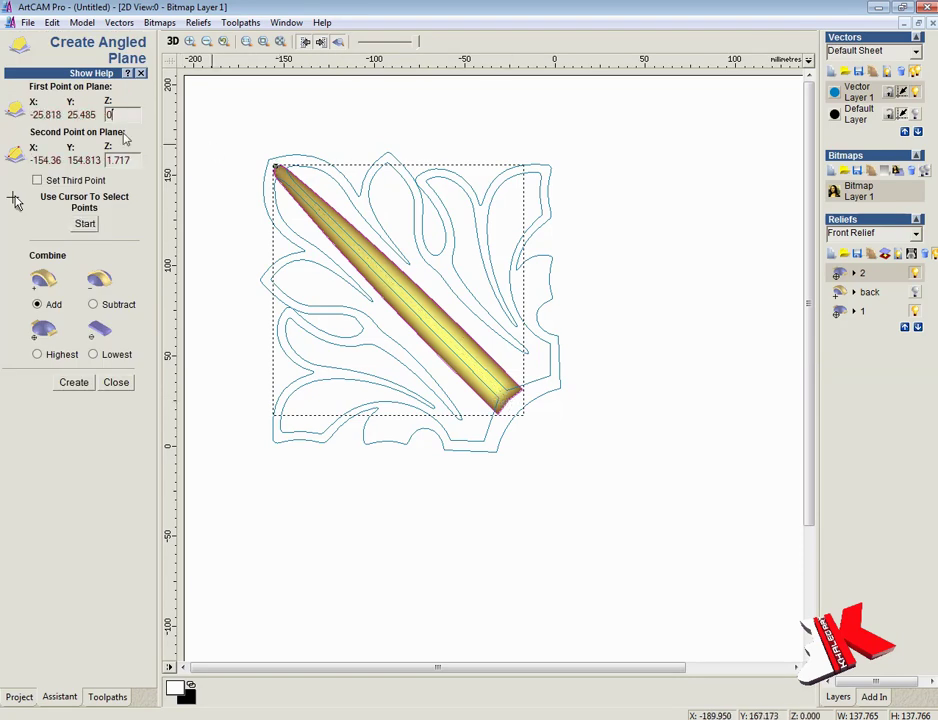
text(2)
key(F3)
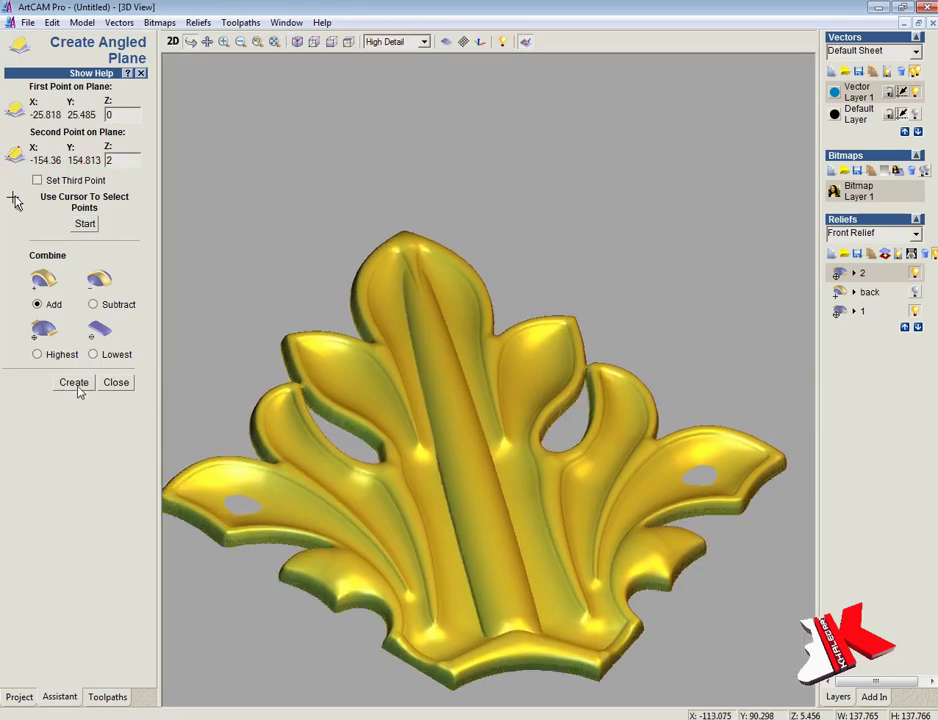
click(76, 386)
Check the sloped rib in tilted views, close the angled plane settings and go back to 2D
click(335, 43)
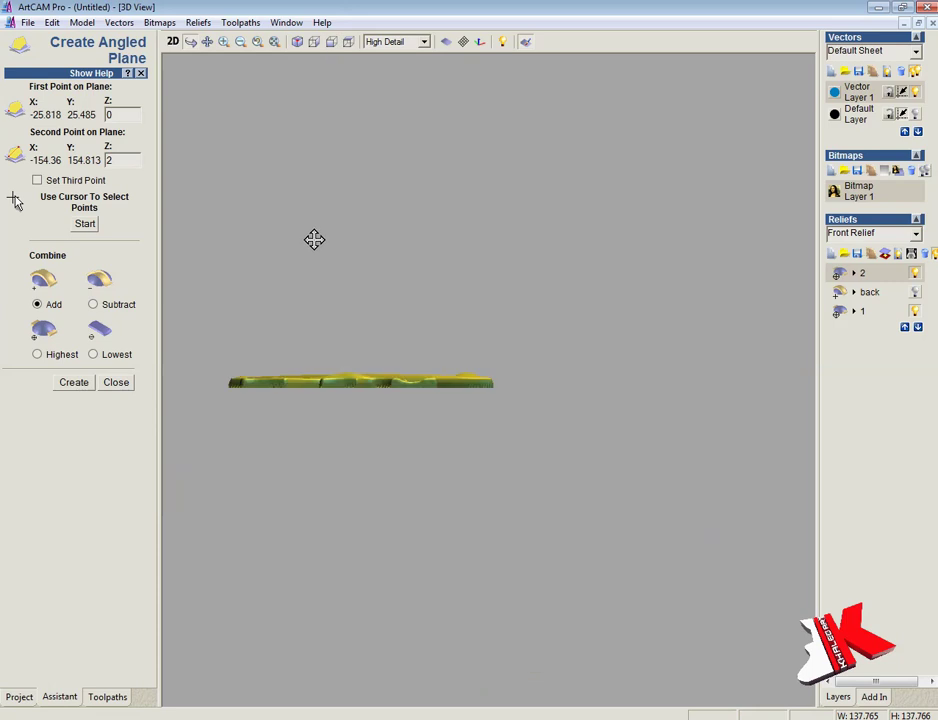
mouse_move(314, 240)
mouse_down()
mouse_move(195, 506)
mouse_move(450, 419)
mouse_move(561, 427)
mouse_up()
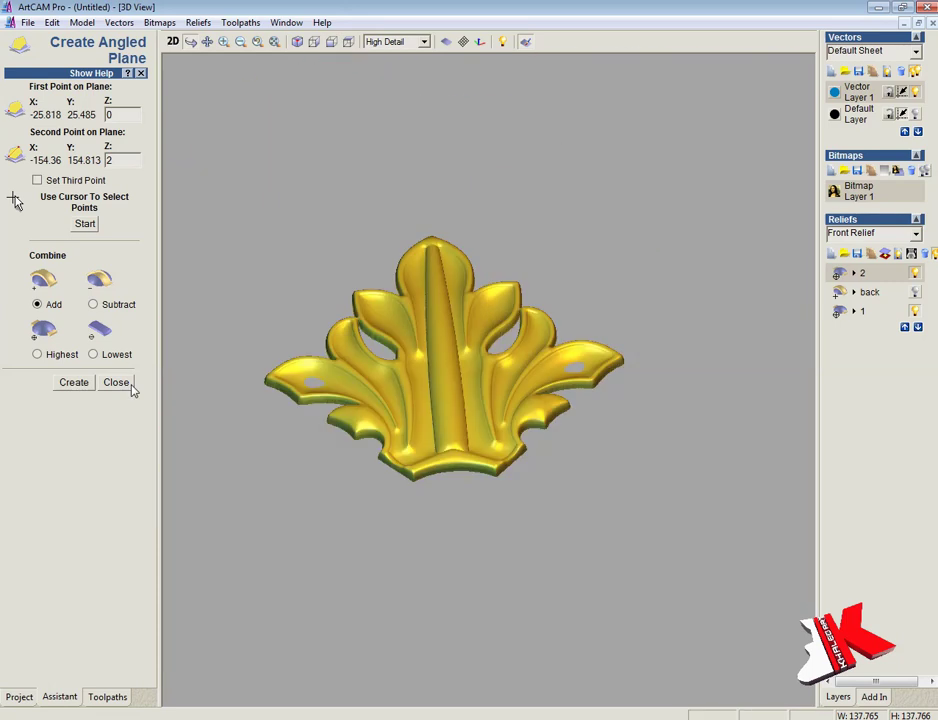
click(120, 384)
mouse_move(410, 519)
mouse_down()
mouse_move(691, 460)
mouse_move(519, 364)
mouse_up()
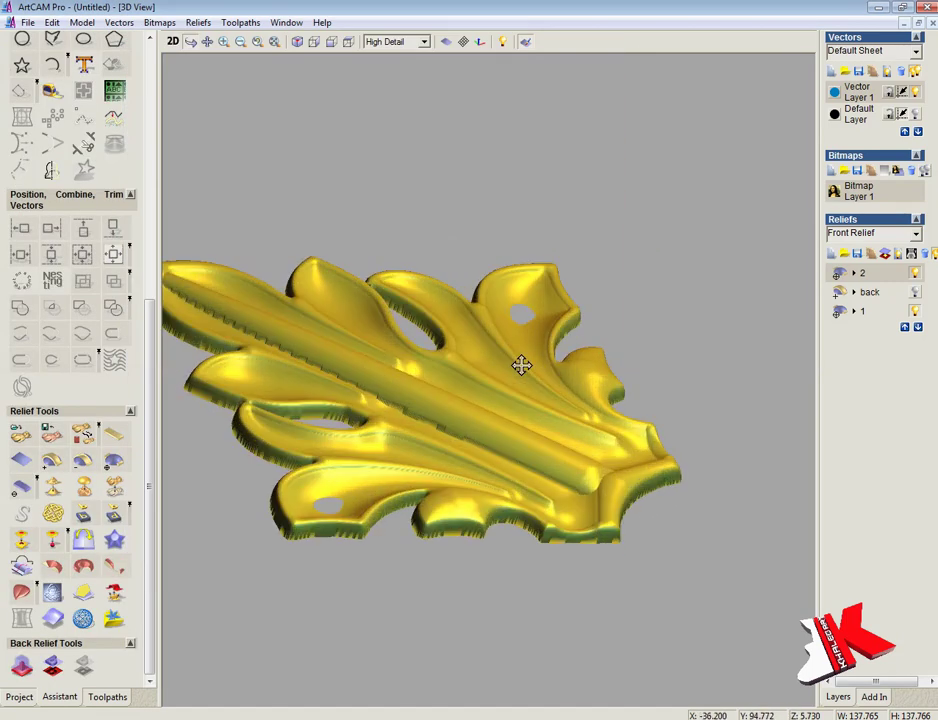
key(F2)
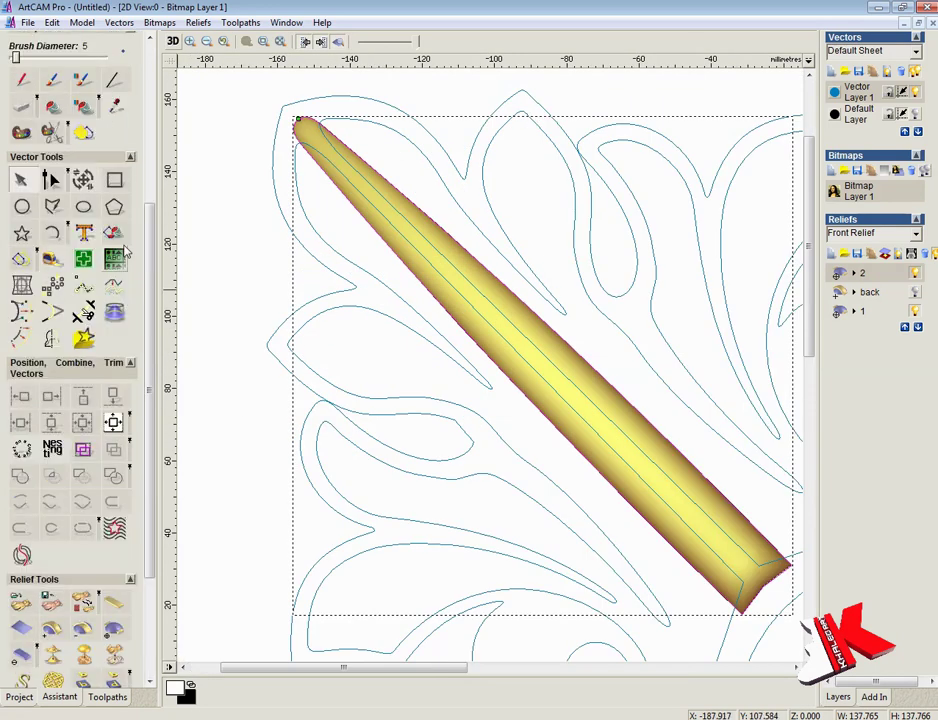
Offset the rib outline 1 mm inwards, deleting the original vectors
click(119, 143)
click(13, 408)
click(70, 434)
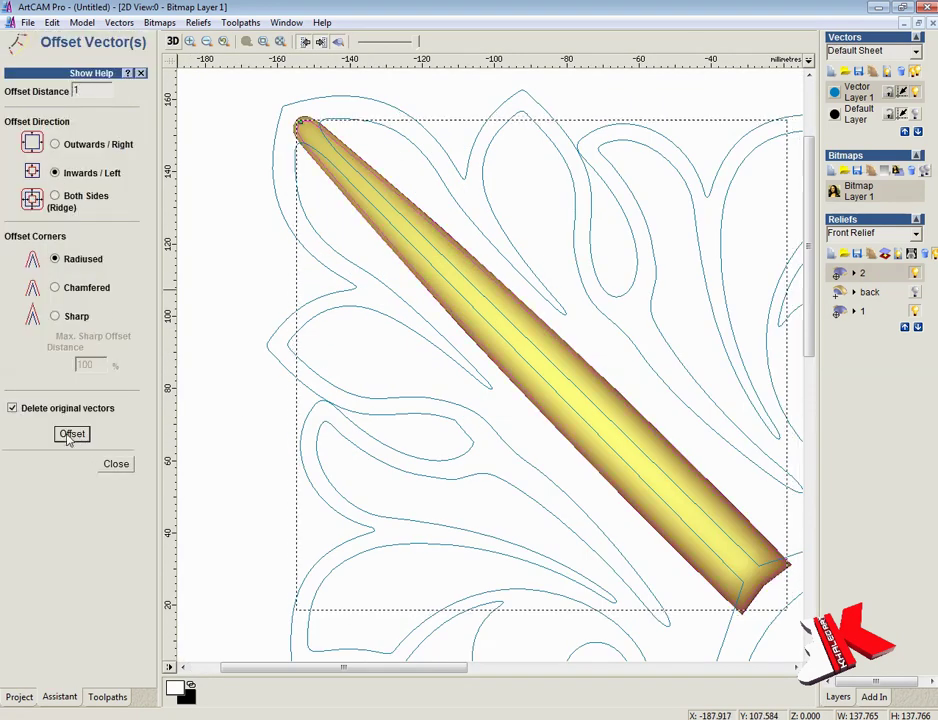
double_click(782, 494)
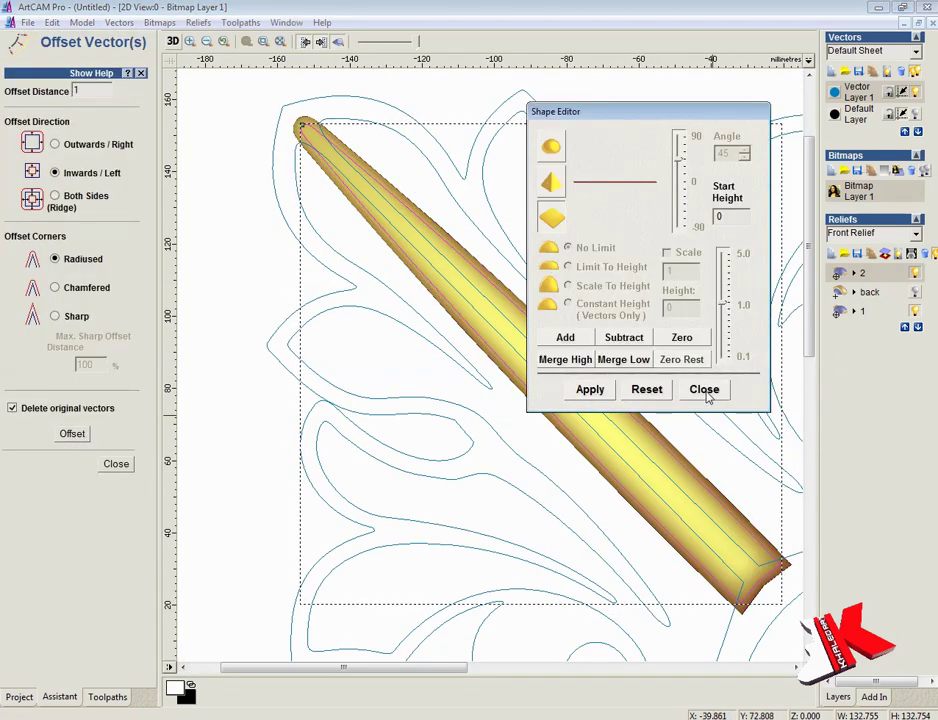
Close the offset settings, check the relief in 3D, and rescale the relief height to 0.0
click(707, 397)
click(172, 41)
mouse_move(366, 353)
mouse_down()
mouse_move(347, 491)
mouse_move(260, 470)
mouse_up()
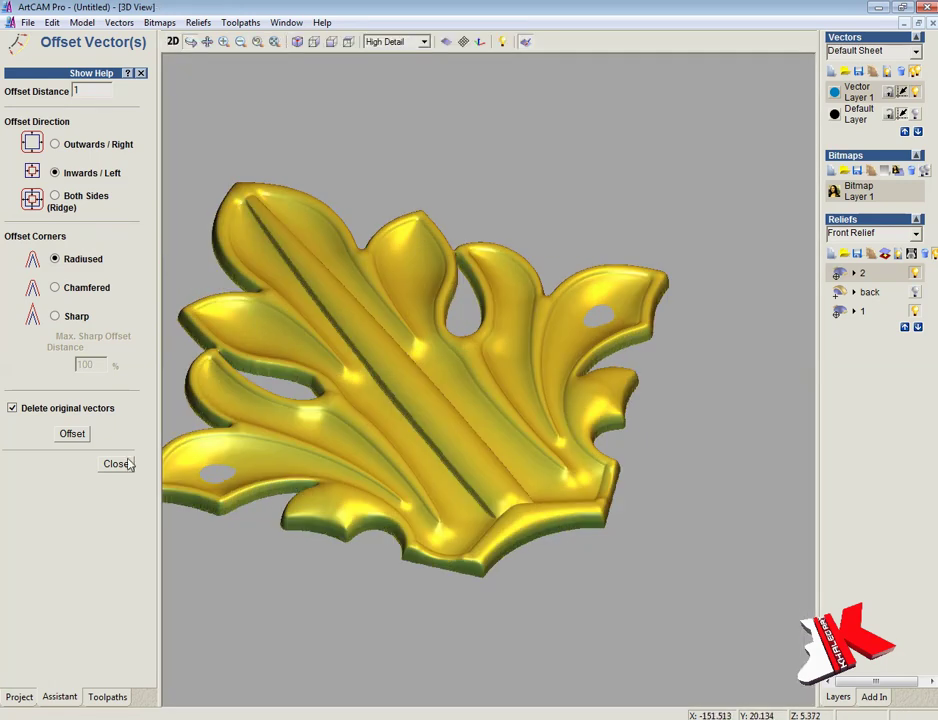
click(116, 464)
click(114, 466)
text(0.0)
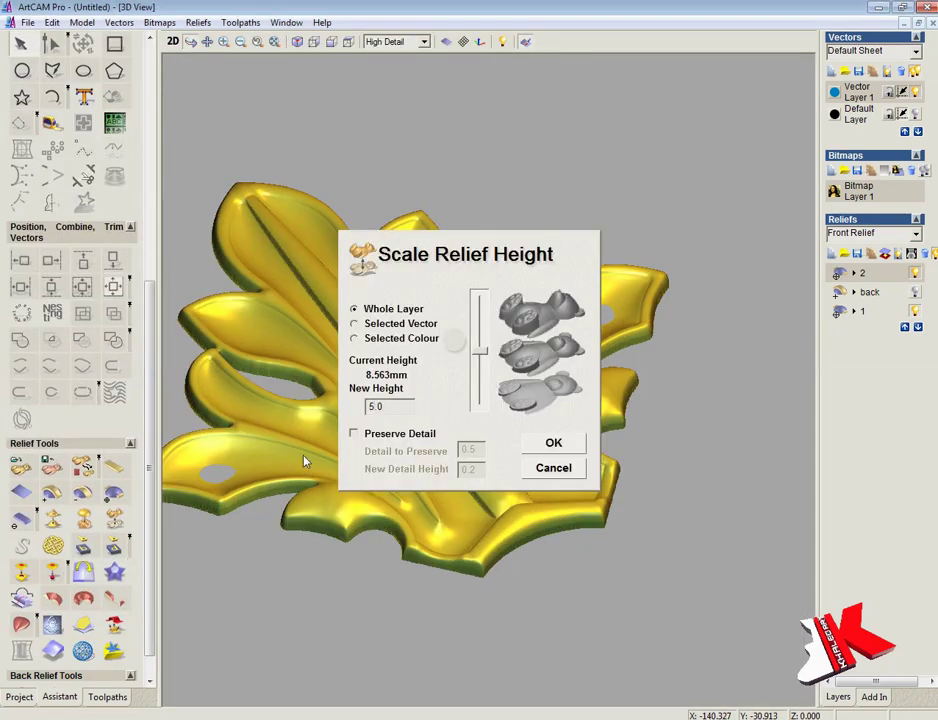
key(Return)
Add a rounded 30° dome profile along the diagonal stem vector to the relief
click(172, 41)
double_click(400, 245)
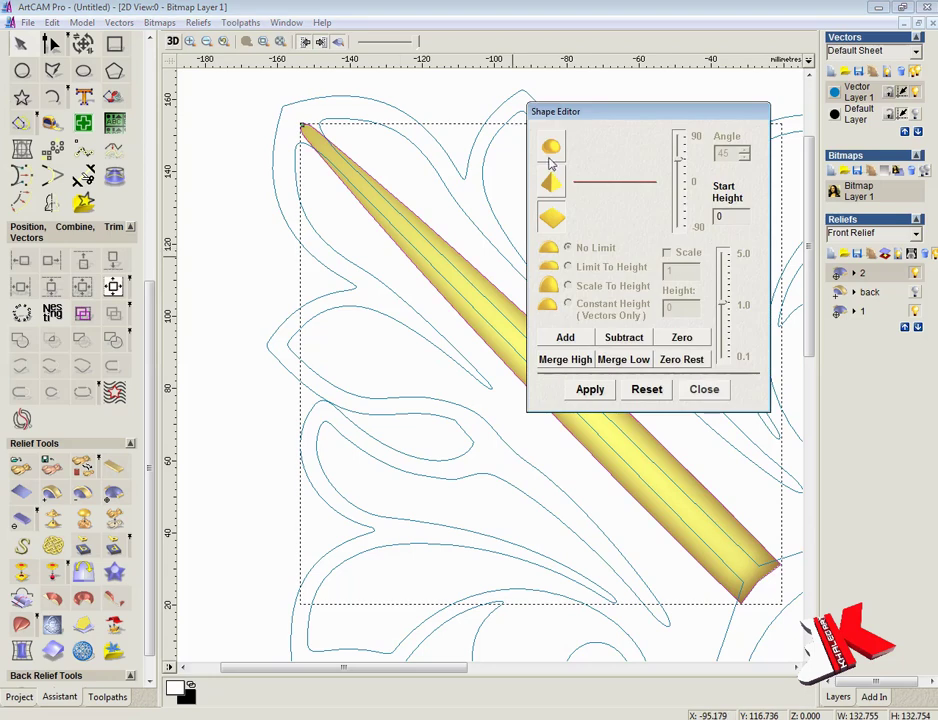
click(565, 338)
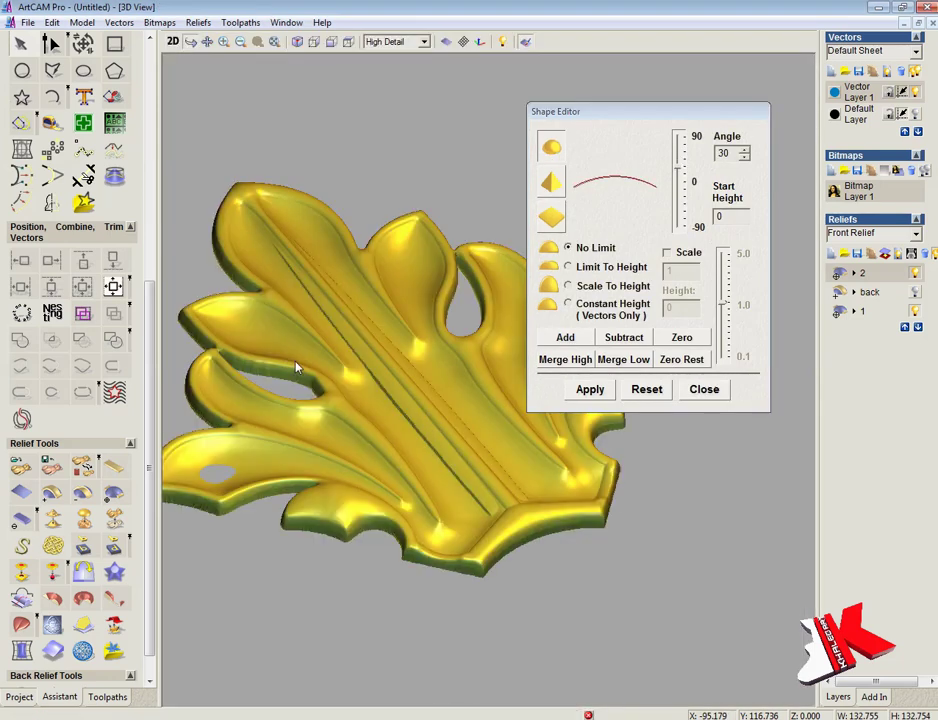
click(703, 389)
Create an angled plane along the stem rising from 0 to 5, then check it in 3D
click(20, 520)
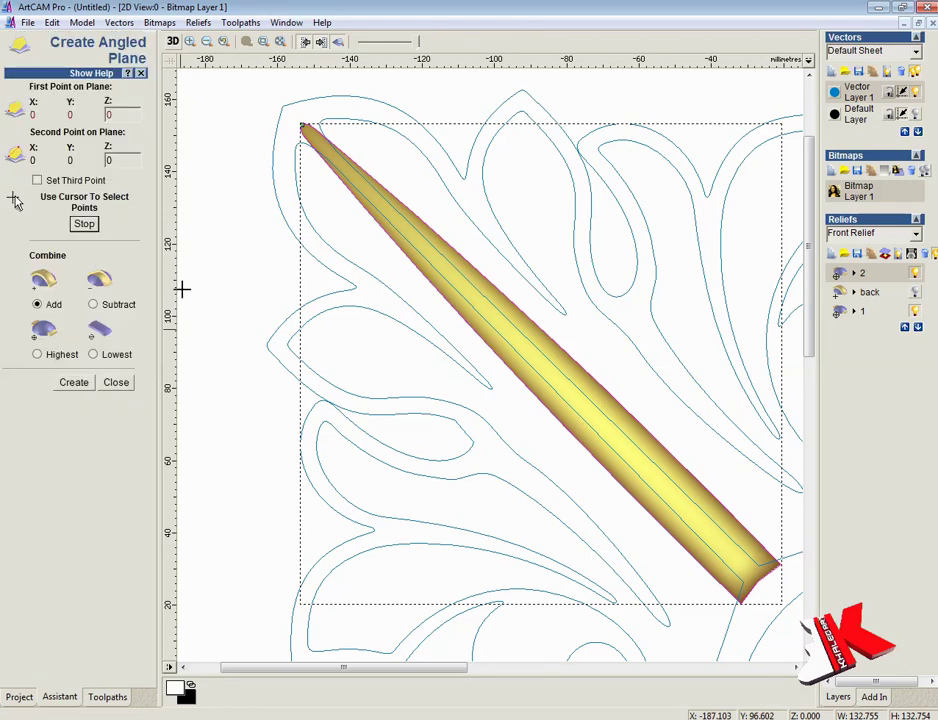
click(301, 124)
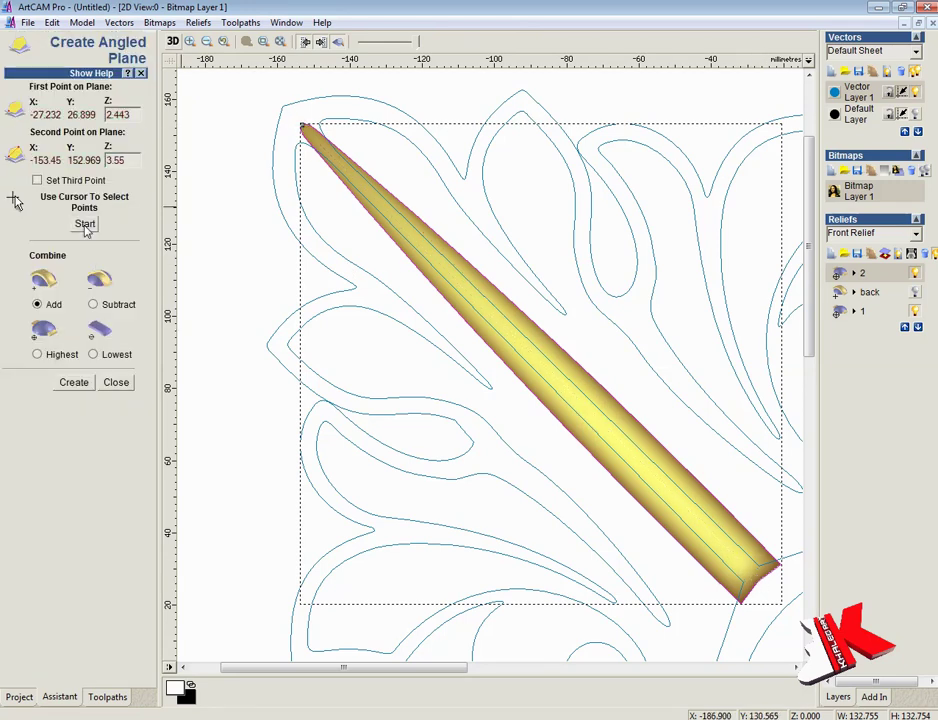
click(172, 42)
scroll(342, 273, up, 3)
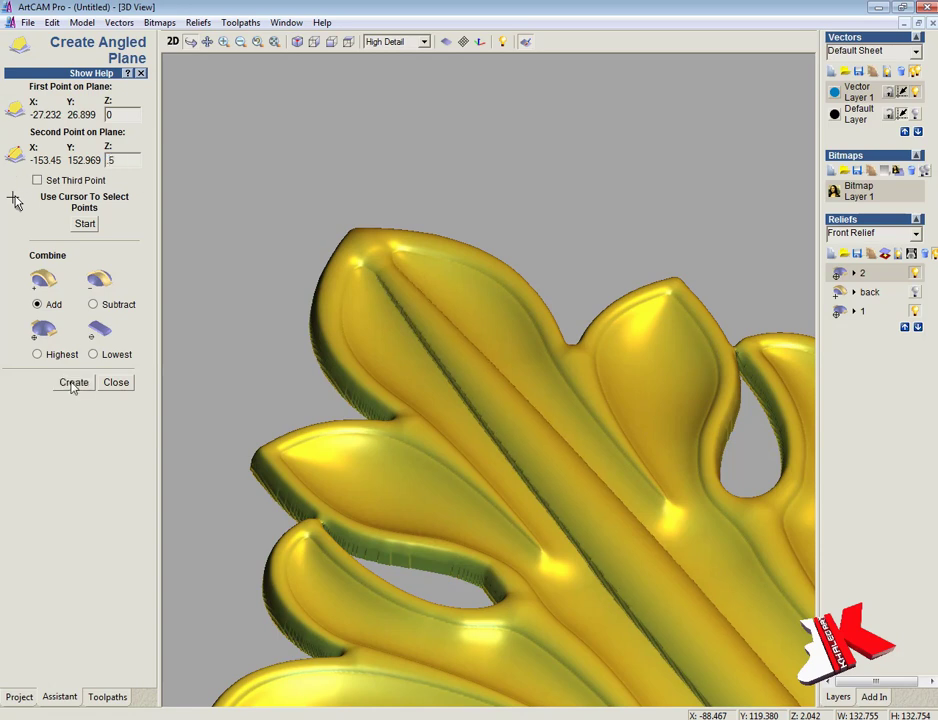
scroll(390, 136, down, 5)
mouse_move(591, 161)
mouse_down()
mouse_move(507, 368)
mouse_move(457, 414)
mouse_up()
key(Escape)
scroll(664, 387, down, 2)
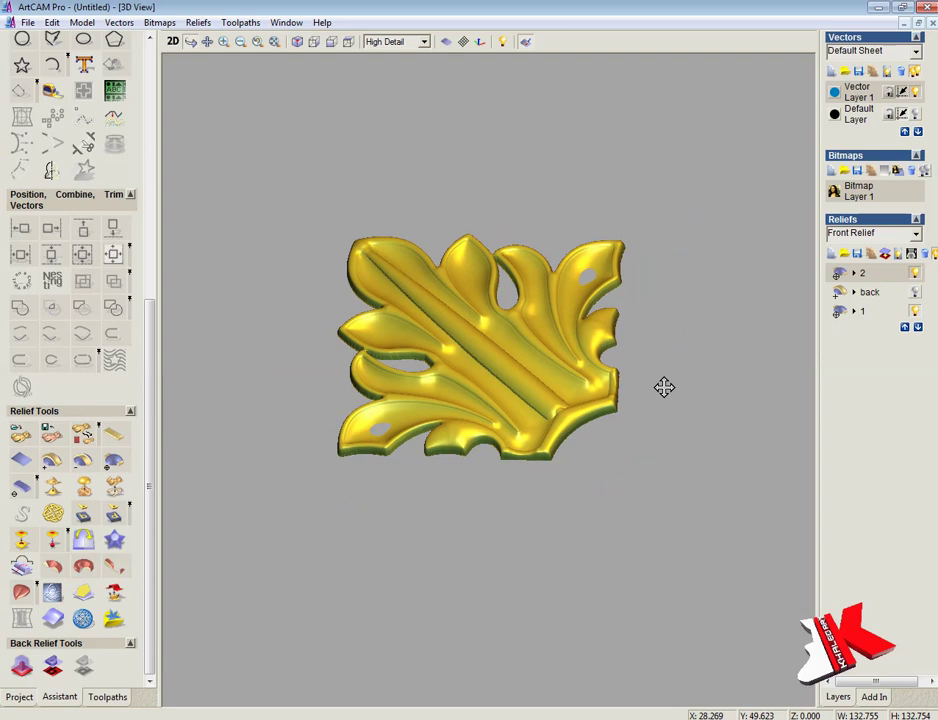
Hide relief layer 1, show the back layer, inspect its slope in 3D, and return to 2D
click(914, 312)
click(914, 291)
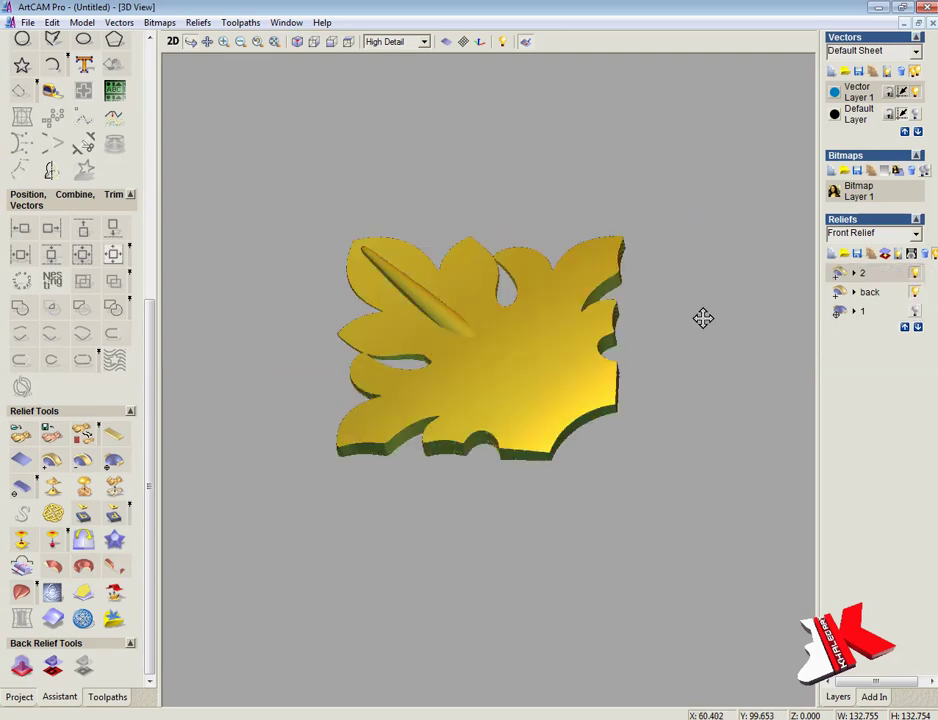
mouse_move(703, 318)
mouse_down()
mouse_move(666, 318)
mouse_move(670, 335)
mouse_up()
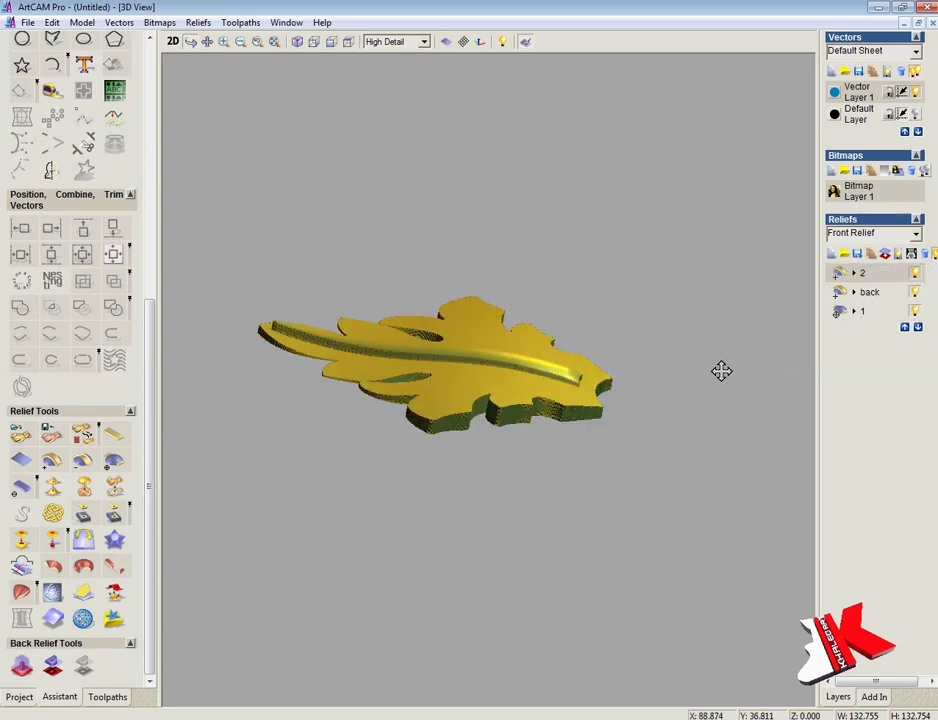
mouse_move(721, 371)
mouse_down()
mouse_move(639, 427)
mouse_move(815, 299)
mouse_up()
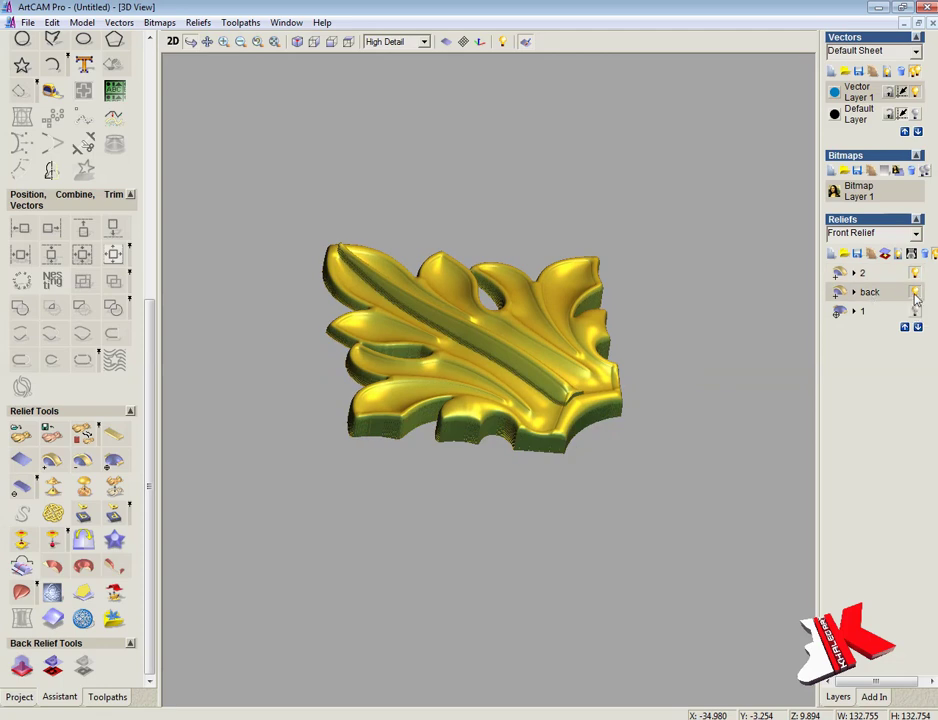
click(915, 294)
key(F2)
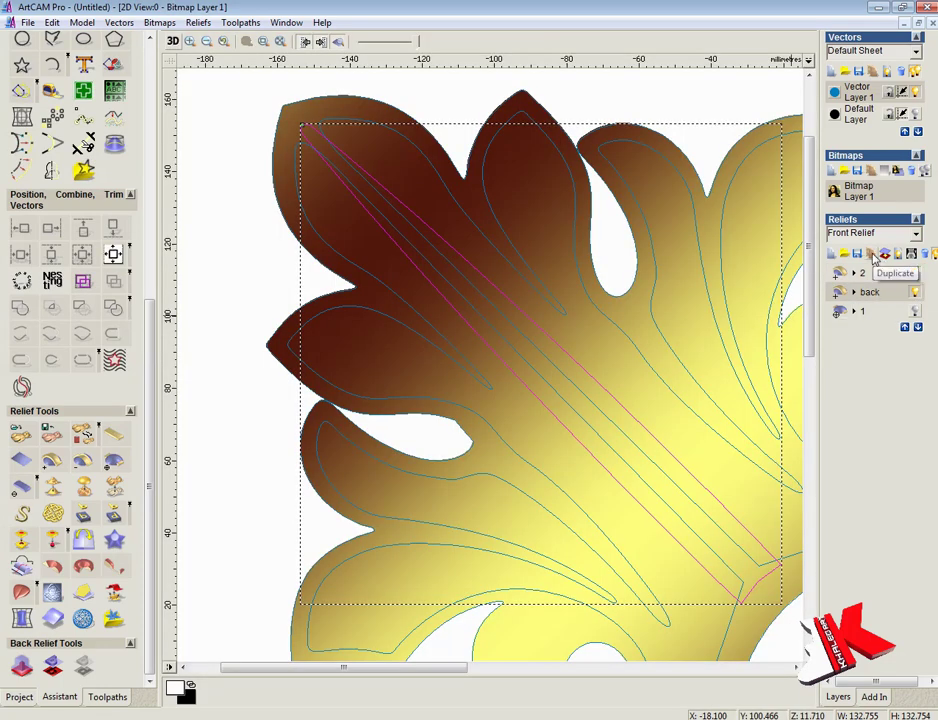
Duplicate the back relief layer and apply the stem's shape settings
click(872, 256)
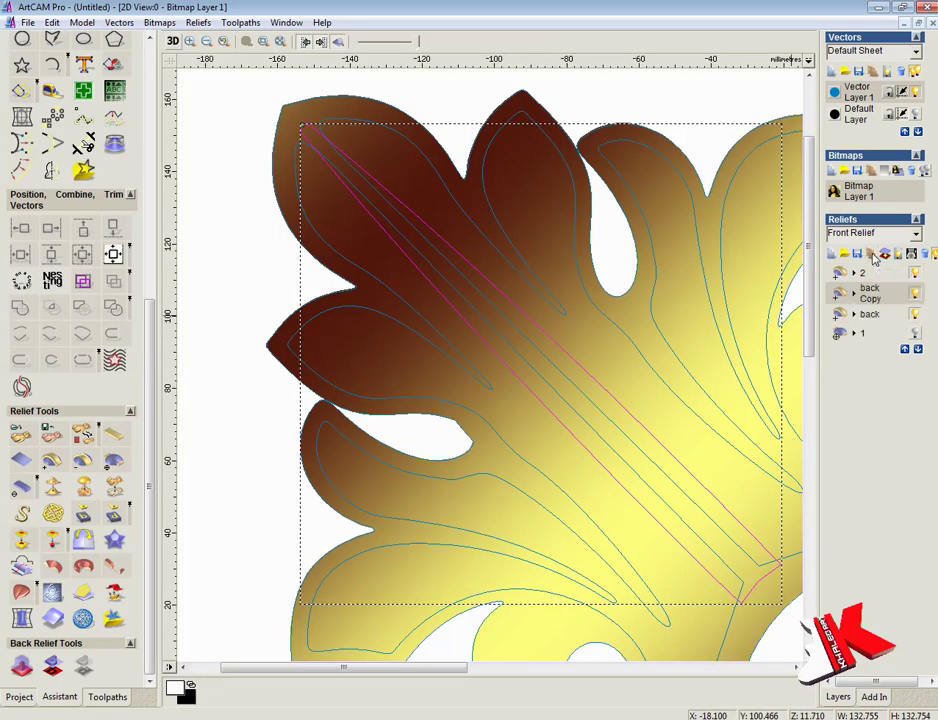
double_click(445, 125)
click(711, 397)
key(F3)
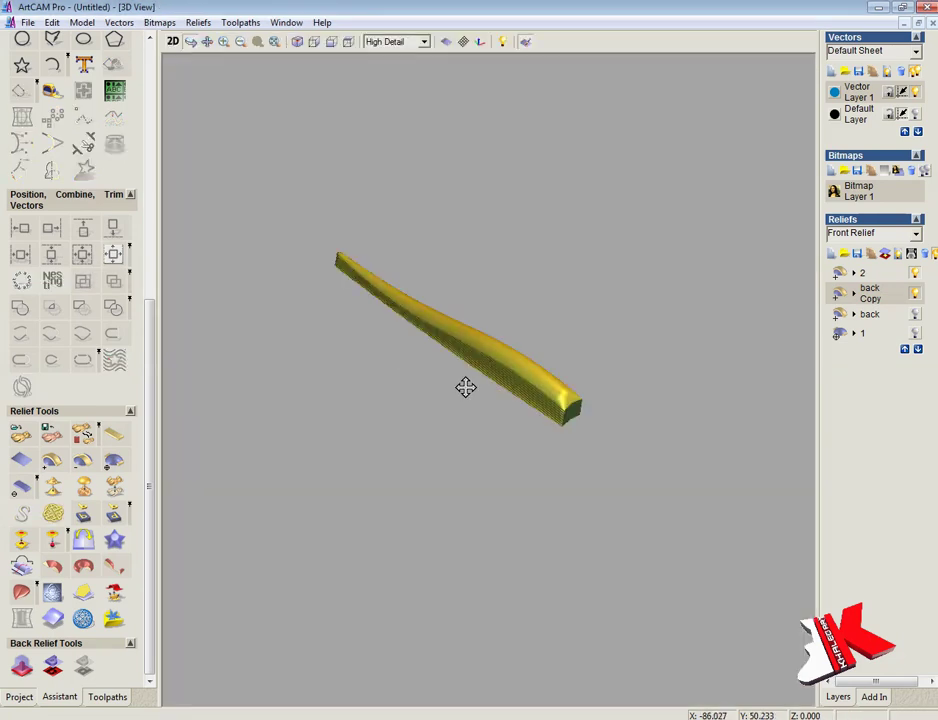
Show layer 2, merge visible layers, delete the extra layer, and move the back layer to the bottom
click(916, 277)
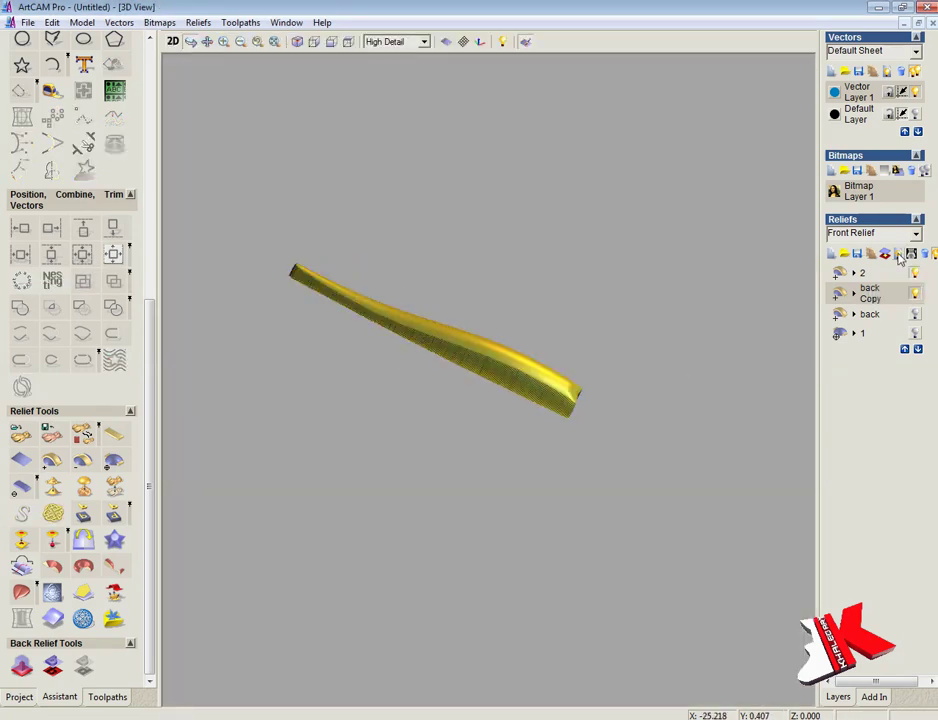
click(912, 253)
drag(821, 282, 775, 282)
click(900, 244)
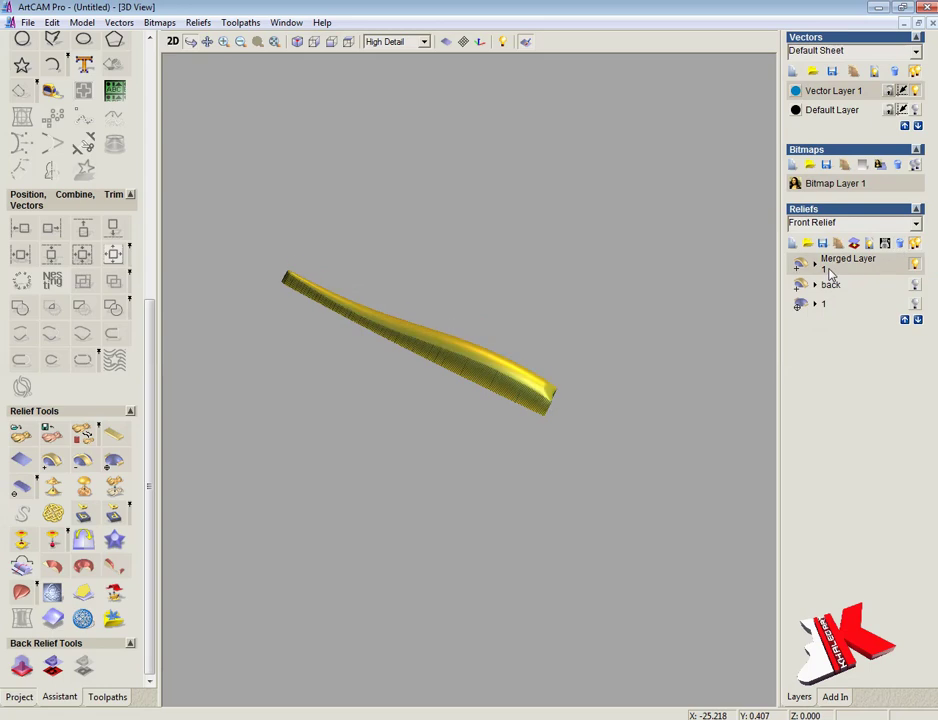
key(ctrl+z)
click(830, 284)
click(918, 319)
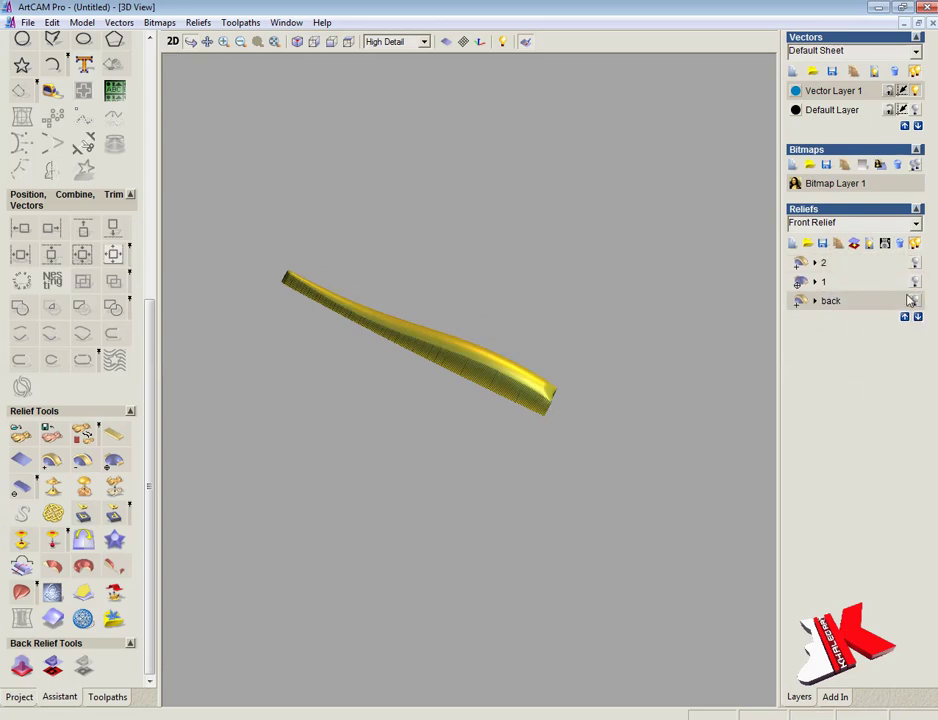
click(915, 301)
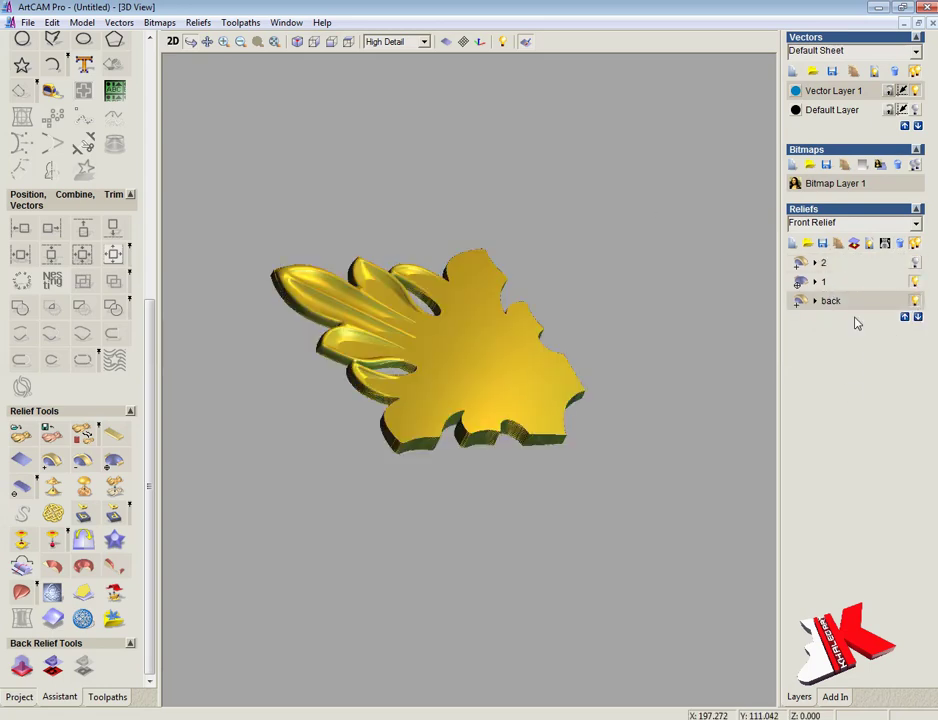
Merge the visible layers into layer 1, delete the spare back and old layer 1, and check in 3D
click(826, 285)
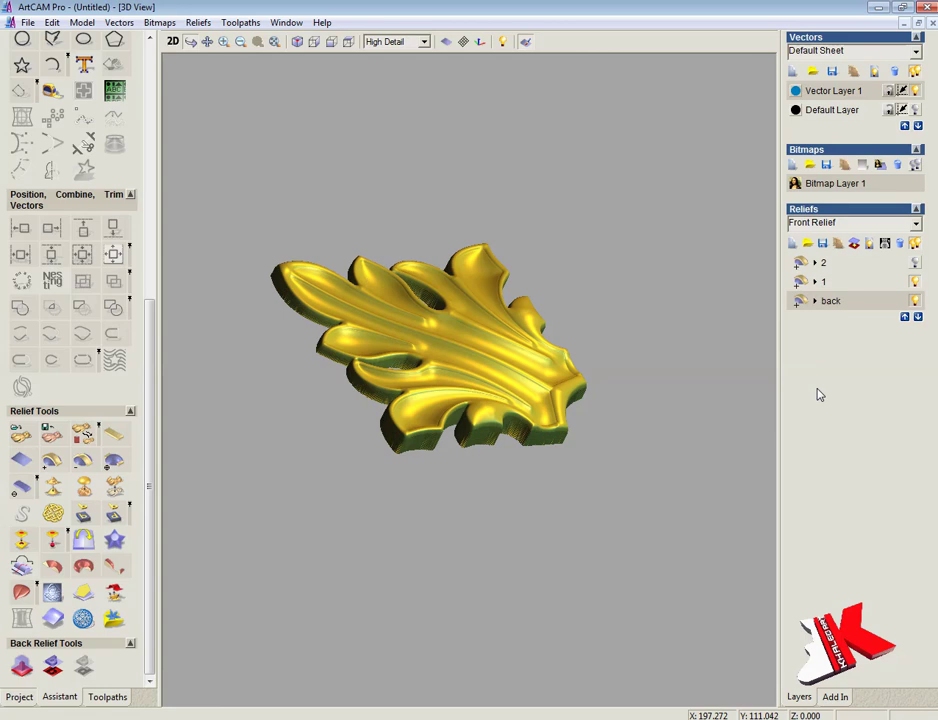
click(870, 249)
text(1)
key(Return)
click(898, 249)
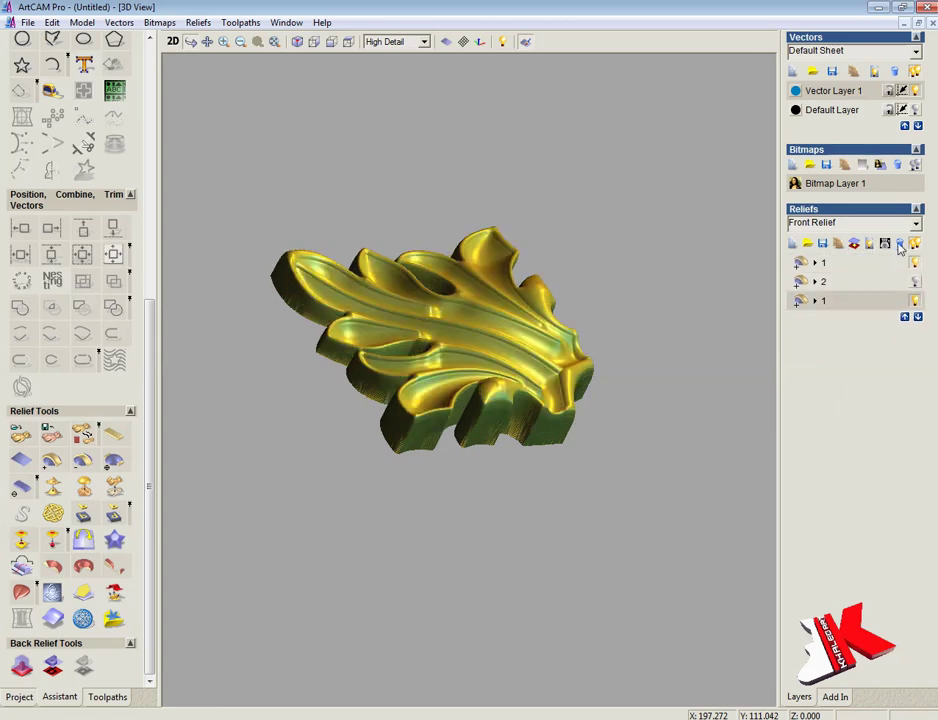
click(899, 249)
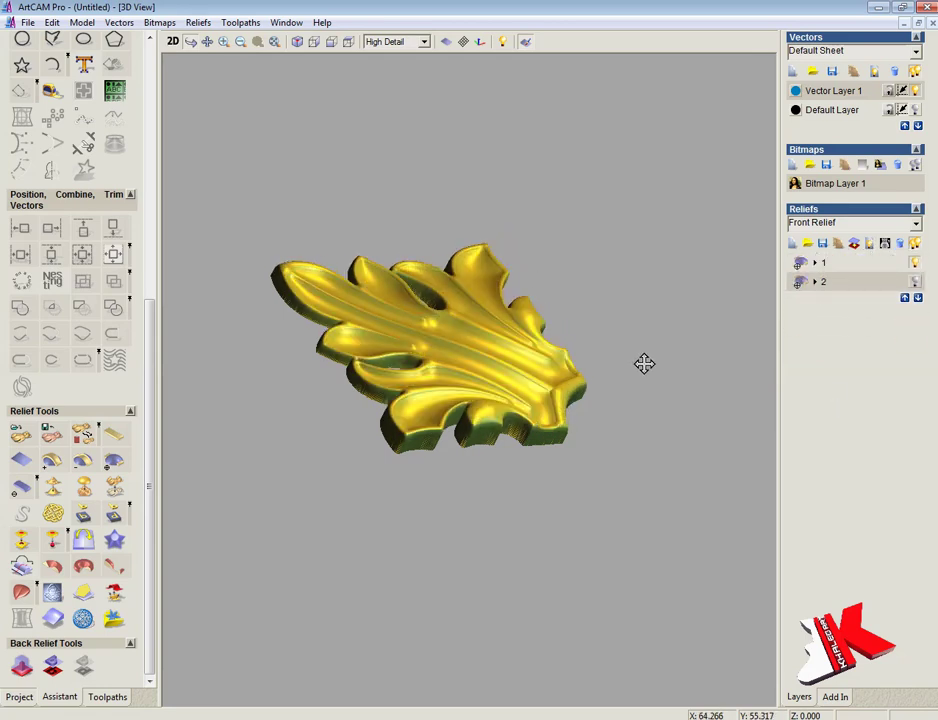
mouse_move(644, 363)
mouse_down()
mouse_move(216, 458)
mouse_move(628, 430)
mouse_up()
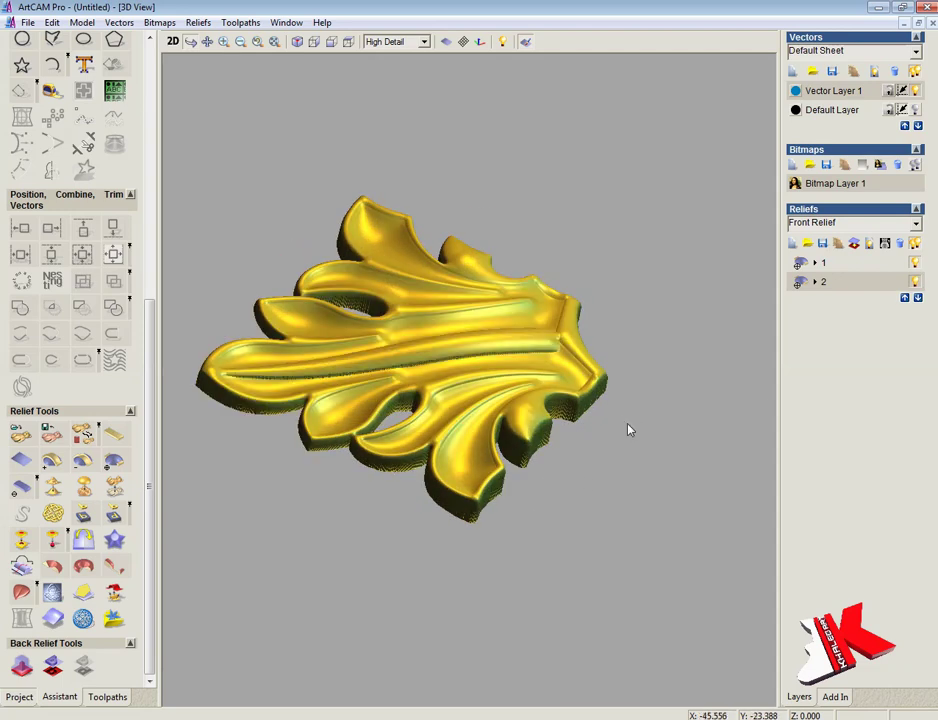
mouse_move(334, 473)
mouse_down()
mouse_move(417, 371)
mouse_move(494, 306)
mouse_up()
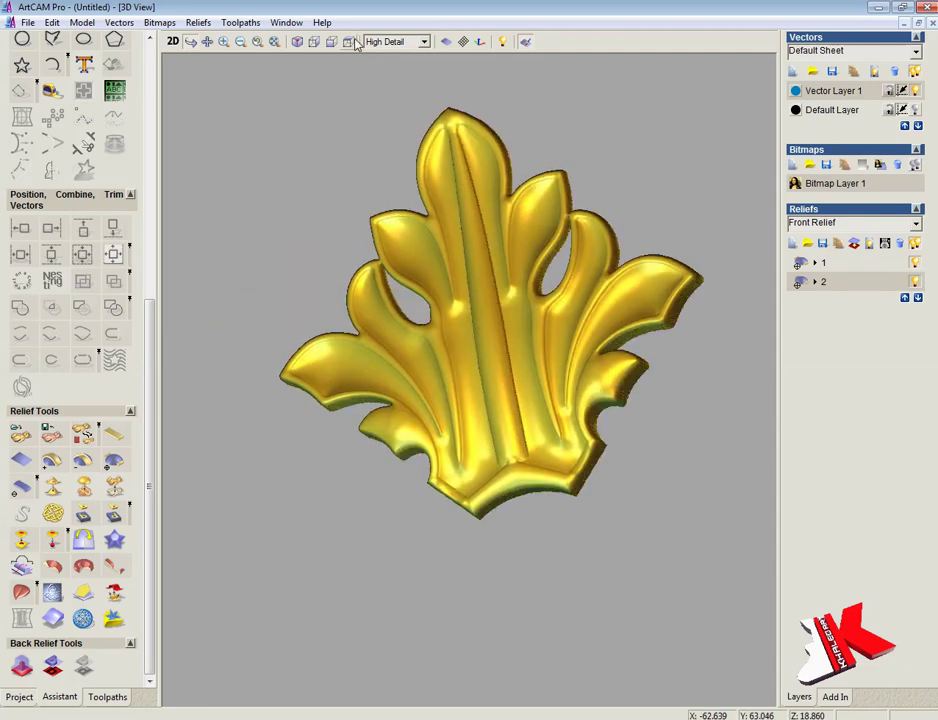
click(257, 41)
drag(553, 392, 343, 184)
scroll(377, 279, up, 3)
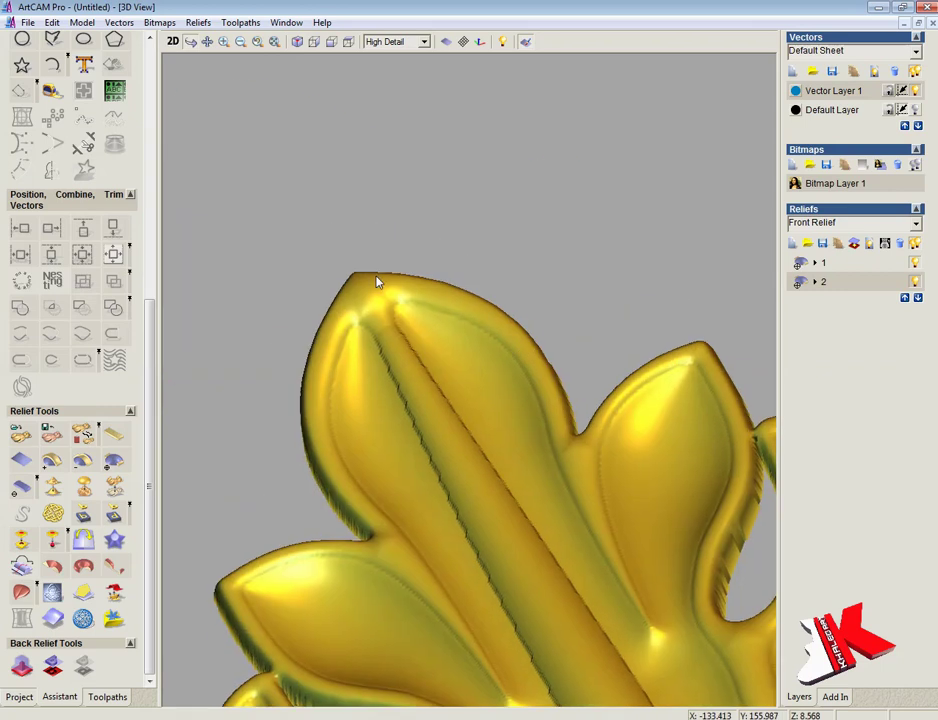
scroll(456, 277, up, 2)
key(F2)
Create a 0-to-2 angled plane from the stem's lower-right end to its upper-left end
scroll(362, 325, down, 3)
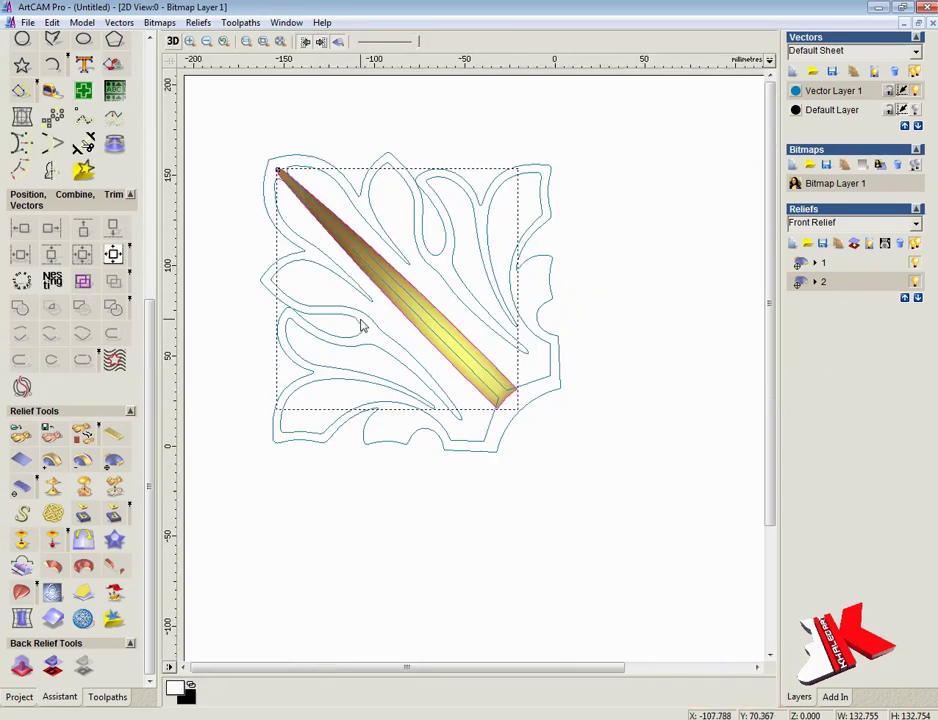
click(114, 511)
click(505, 396)
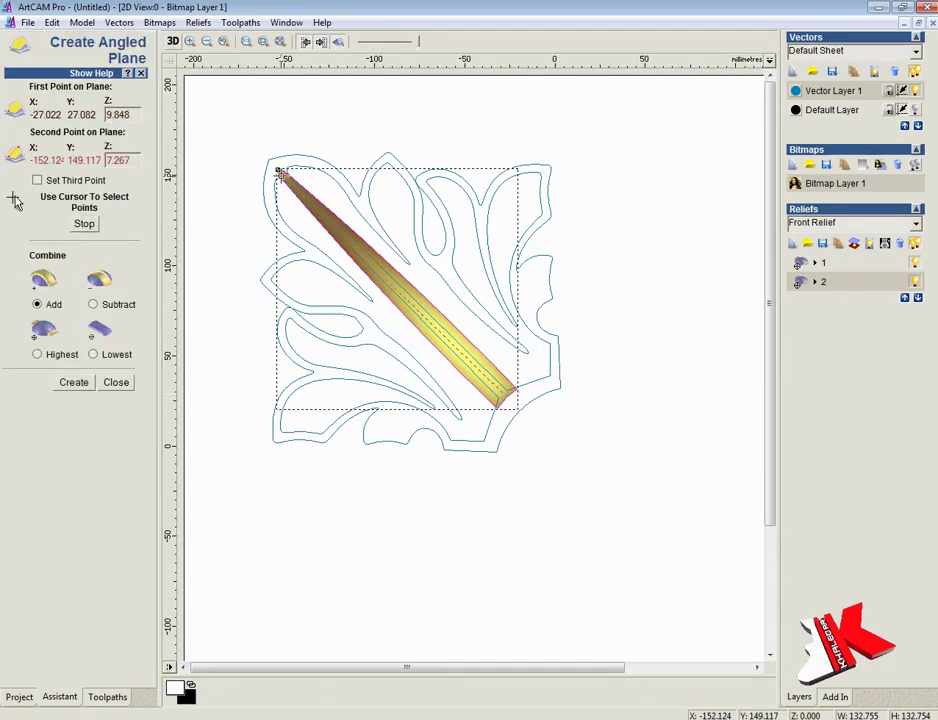
click(275, 167)
click(67, 386)
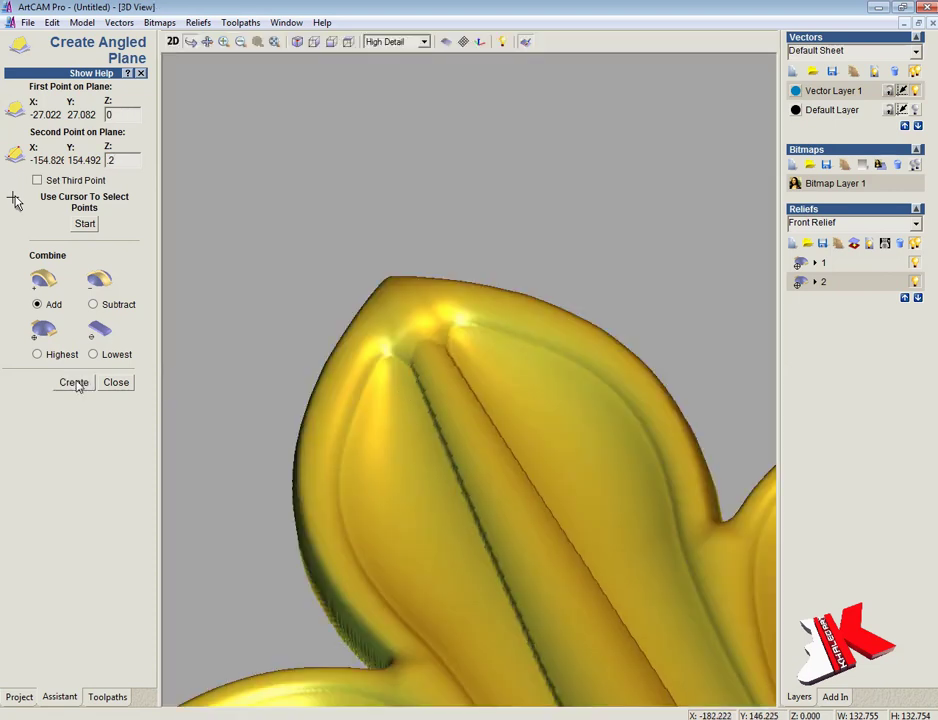
click(113, 387)
scroll(354, 94, down, 5)
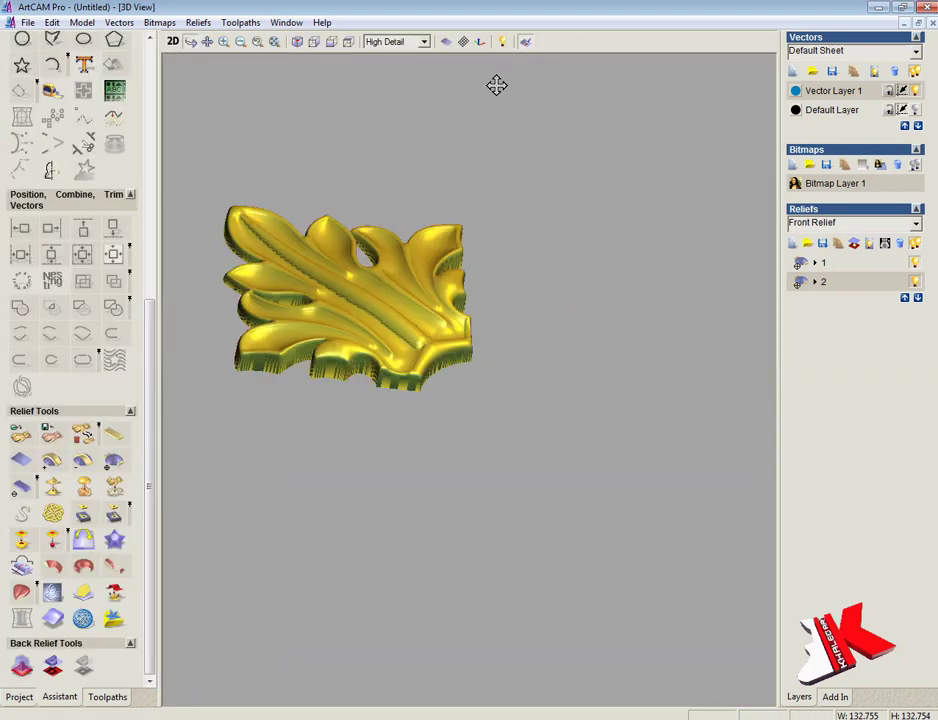
mouse_move(523, 337)
mouse_down()
mouse_move(347, 55)
mouse_move(536, 304)
mouse_move(475, 90)
mouse_move(461, 314)
mouse_move(535, 462)
mouse_up()
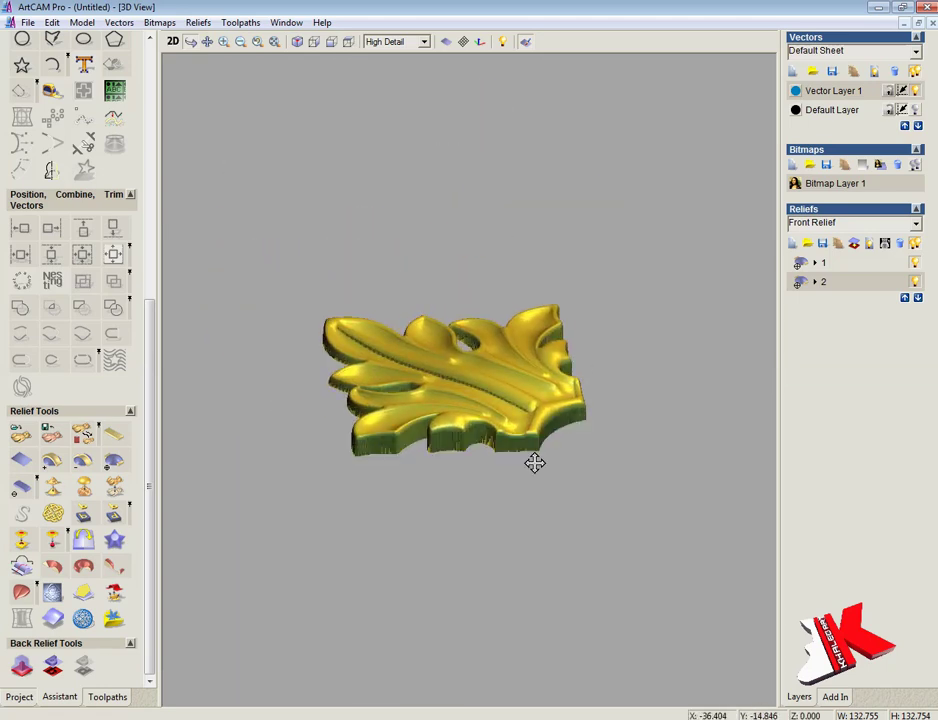
Rename relief layers to '2 back' and '1 back', and name the merged layer 'A'
double_click(850, 284)
text(ck)
key(Return)
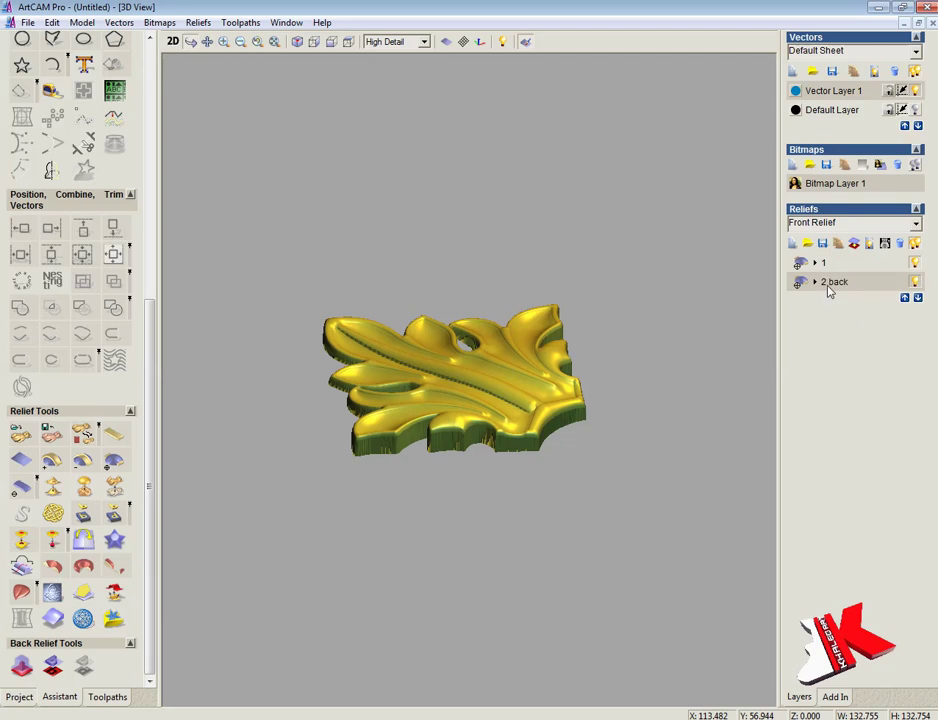
double_click(863, 263)
text(k)
key(Return)
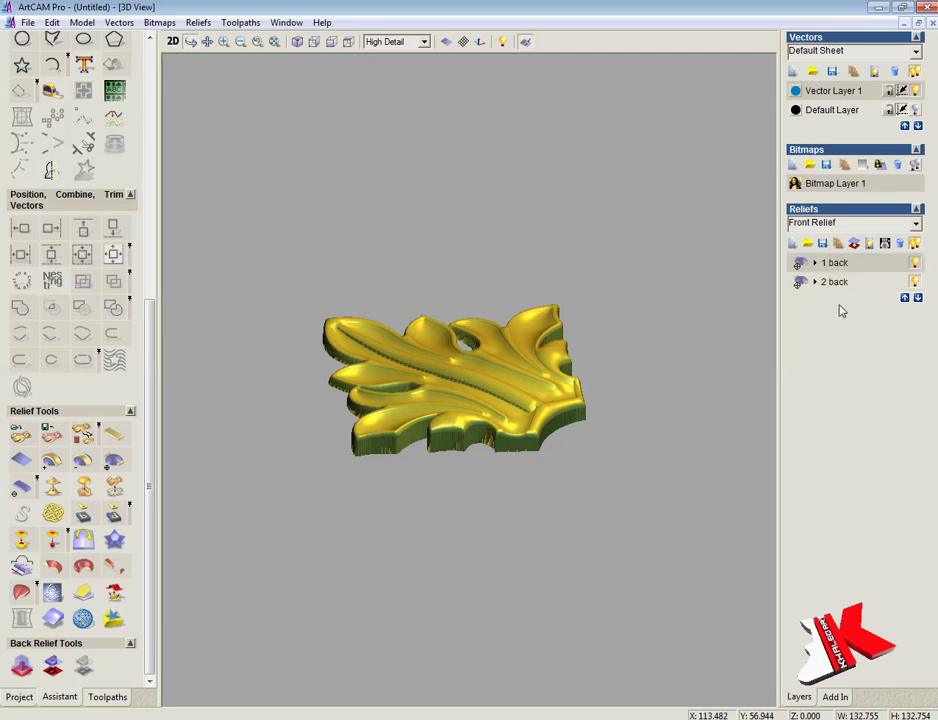
double_click(843, 262)
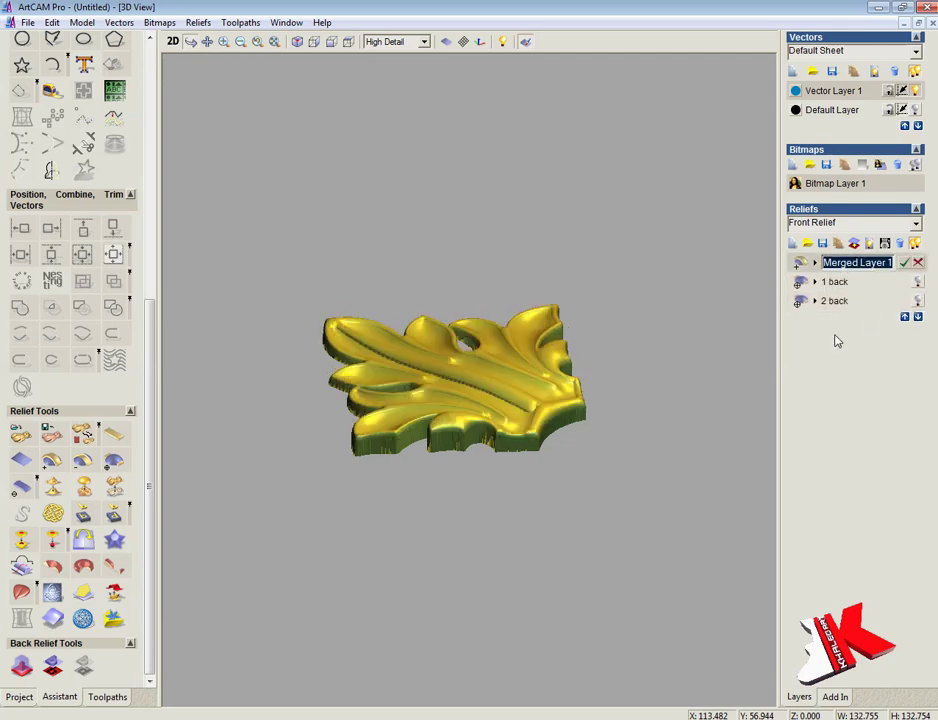
text(A)
key(Return)
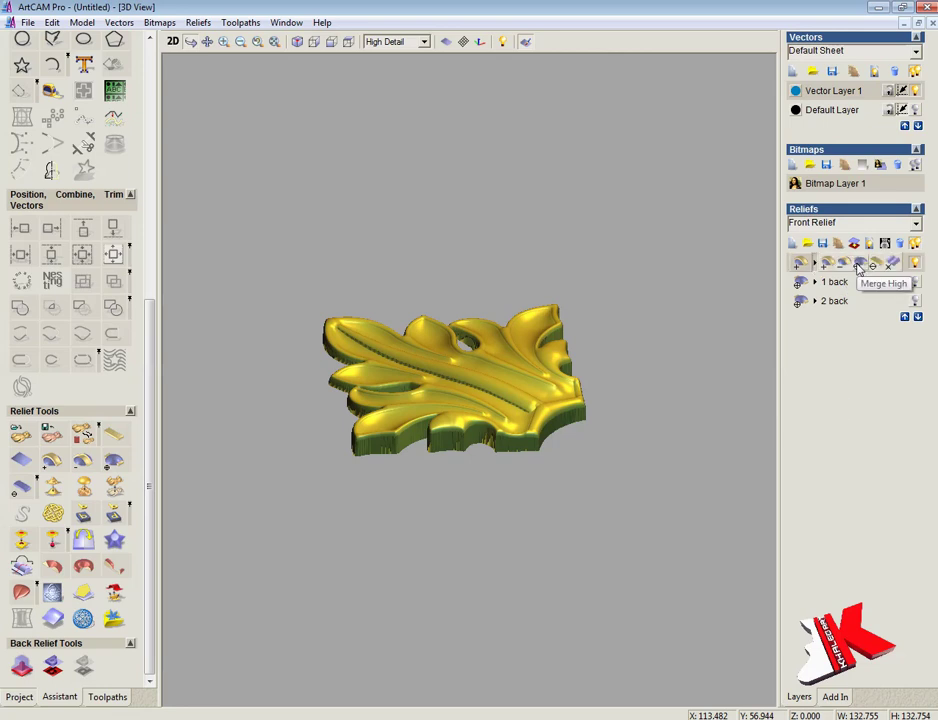
Mirror-merge the relief Top over bottom, view it from above, and place the reference photo beside it
key(5)
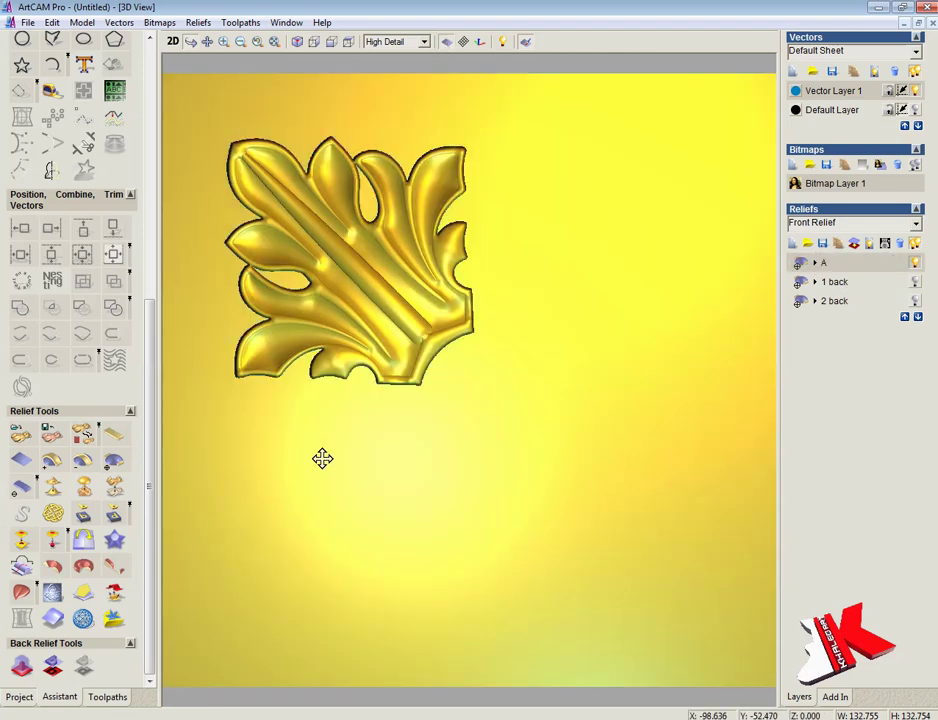
click(113, 486)
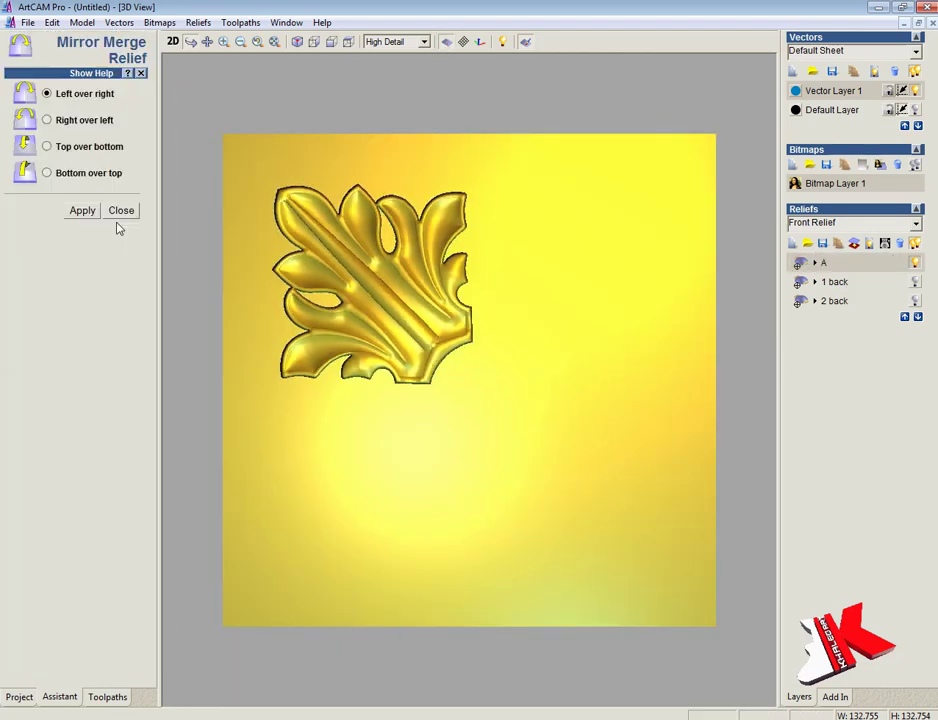
click(47, 147)
mouse_move(540, 297)
mouse_down()
mouse_move(520, 313)
mouse_move(546, 503)
mouse_up()
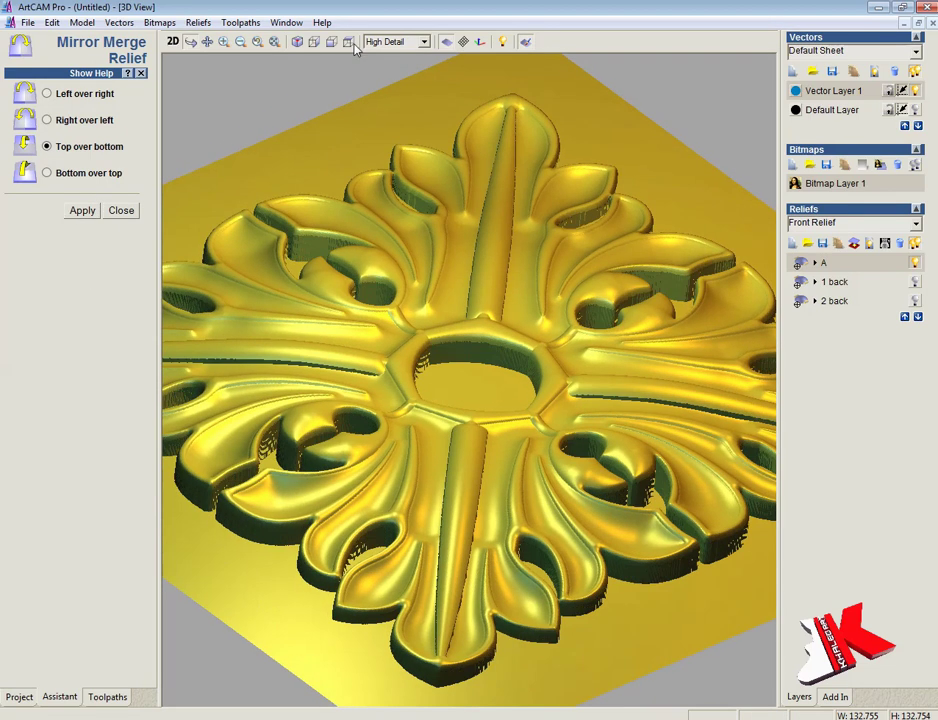
click(349, 42)
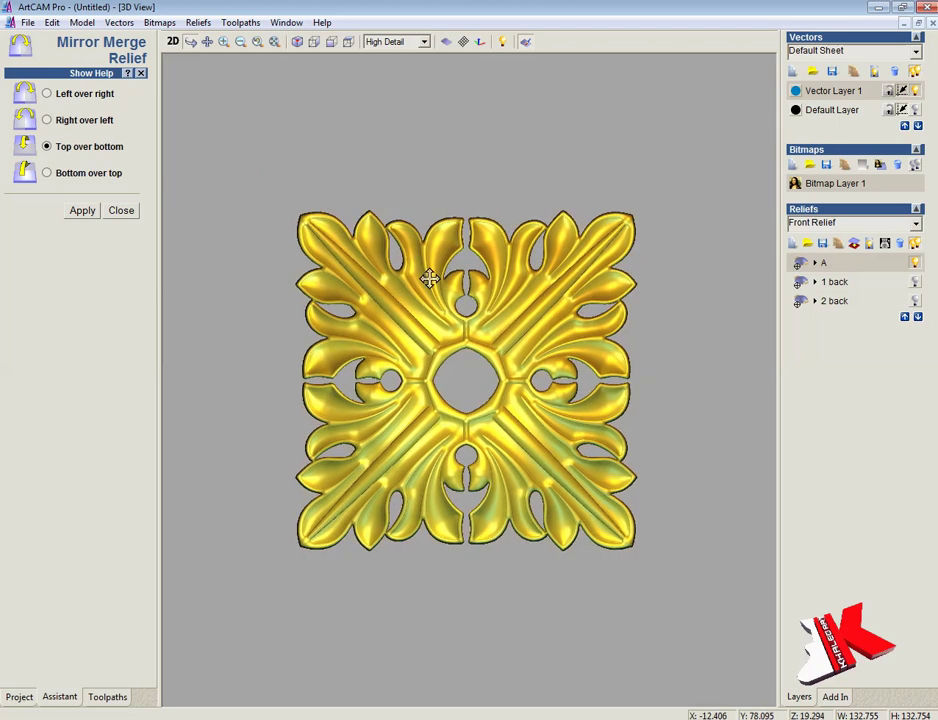
key(alt+Tab)
drag(207, 36, 576, 45)
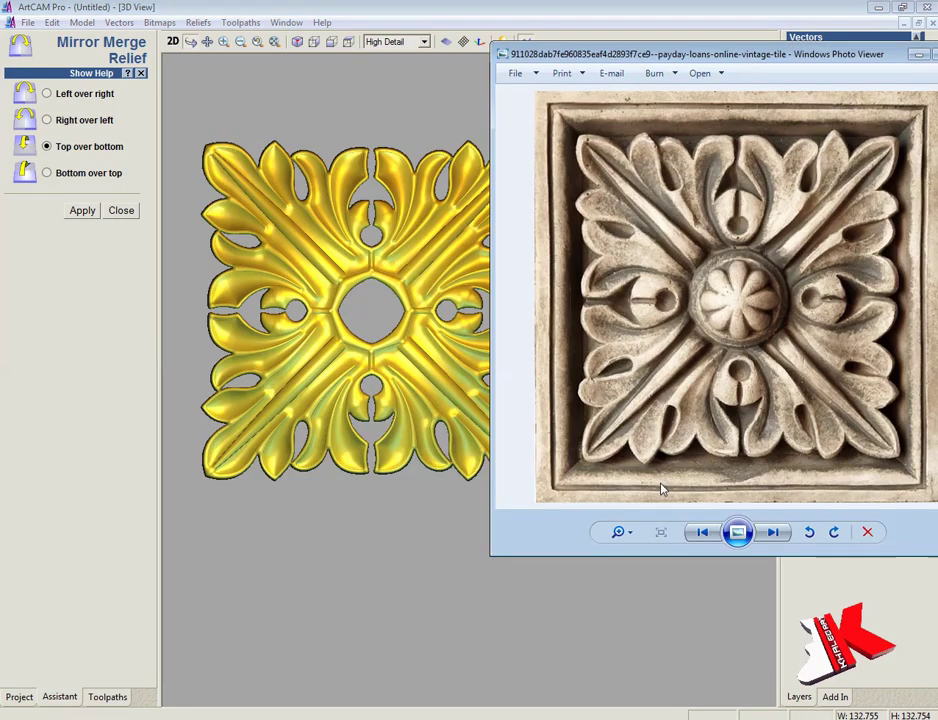
Compare the reference photo with the model, close Mirror Merge, and inspect the tile's relief depth
drag(883, 60, 486, 140)
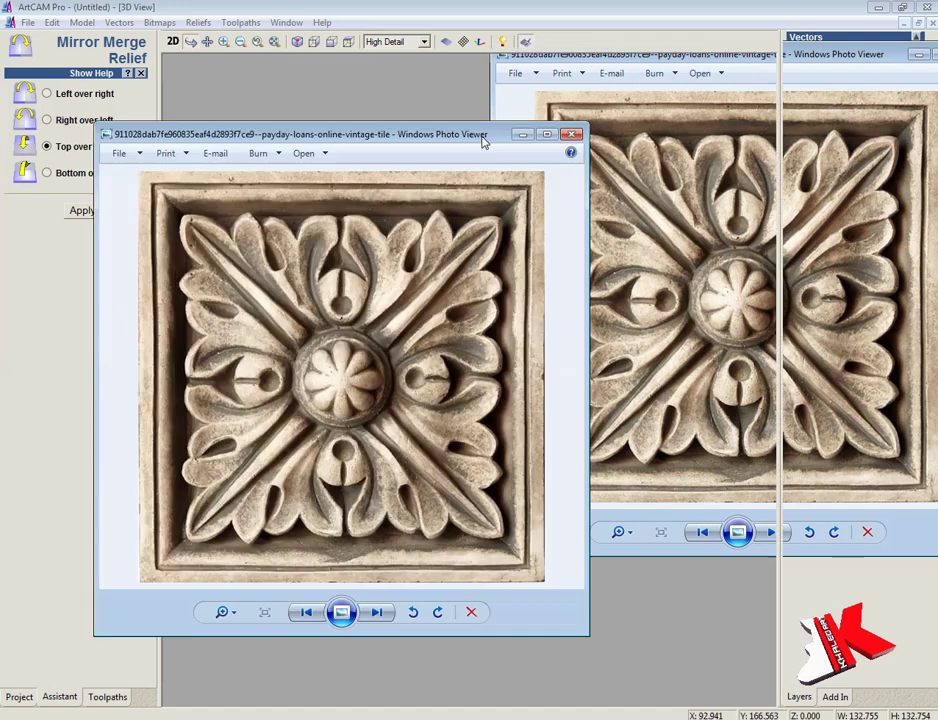
click(217, 716)
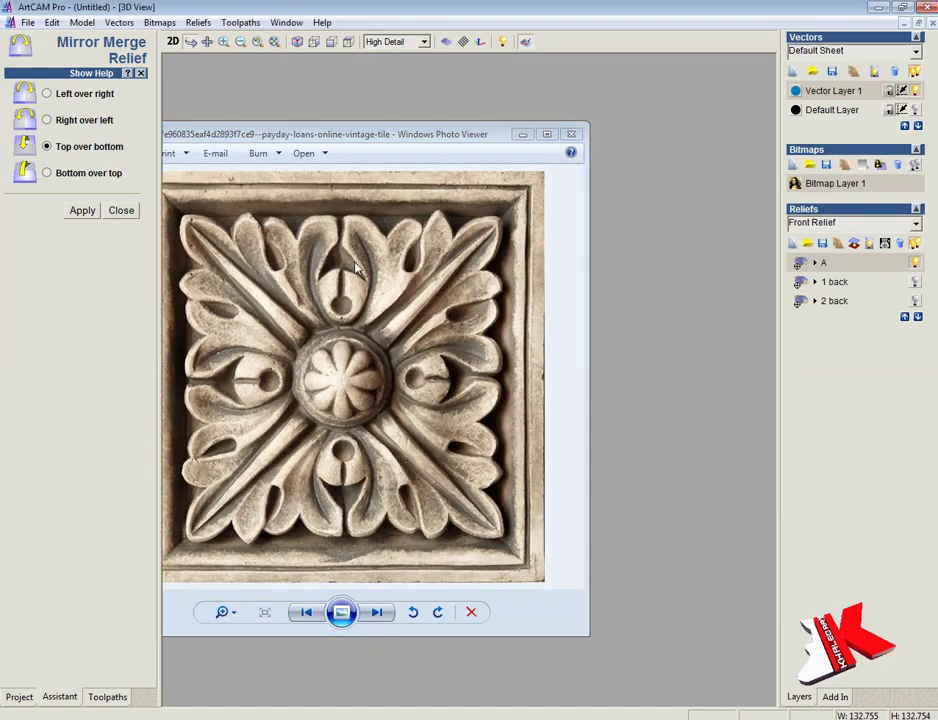
click(121, 210)
mouse_move(511, 202)
mouse_down()
mouse_move(647, 203)
mouse_move(586, 316)
mouse_up()
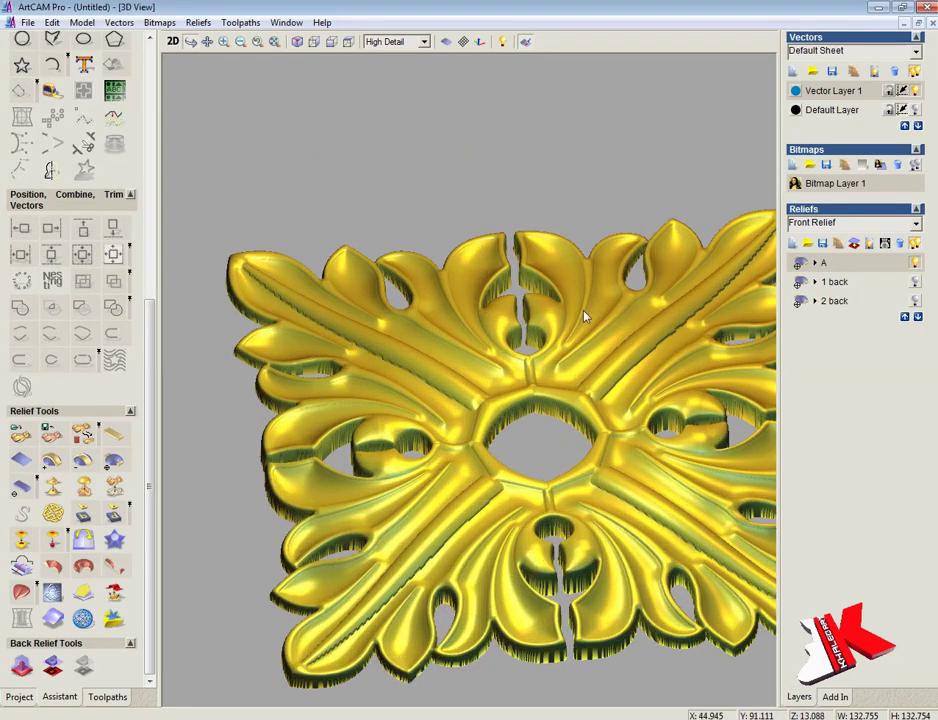
drag(465, 276, 361, 362)
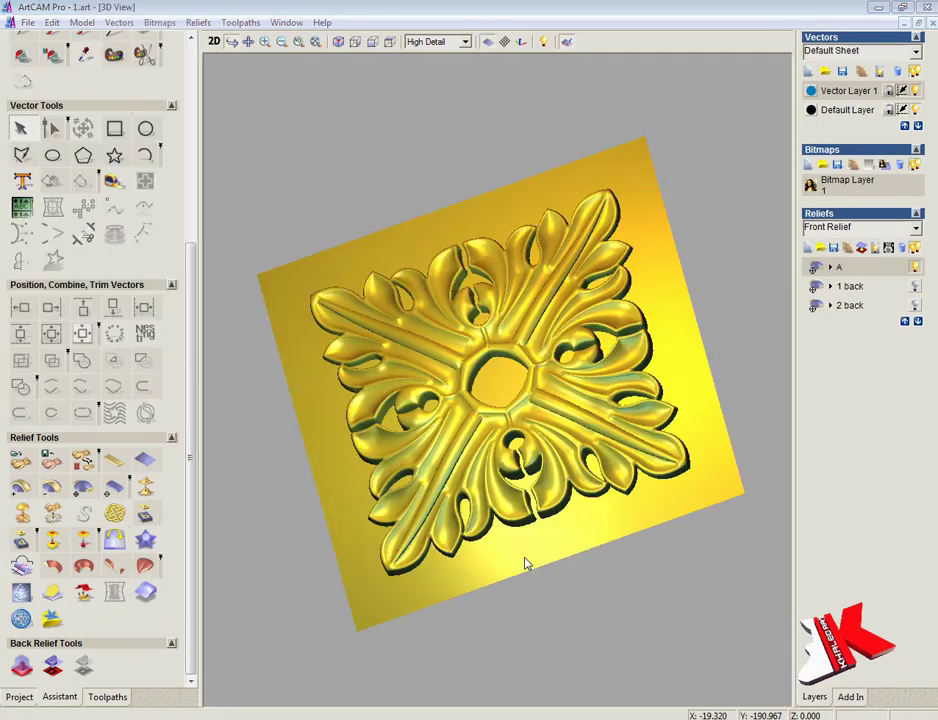
drag(523, 561, 555, 360)
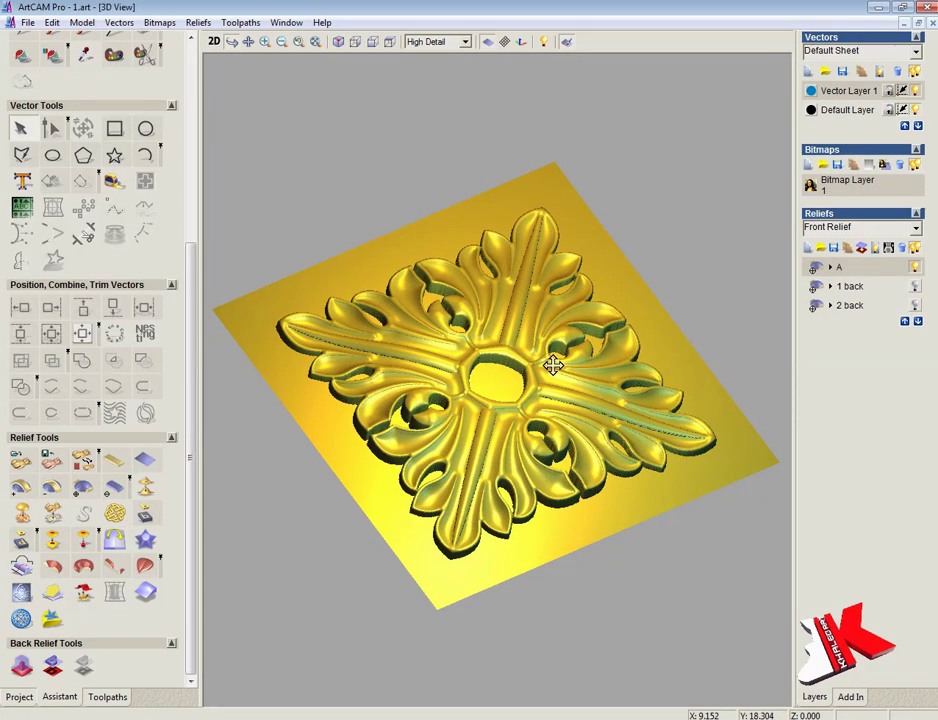
Add a new empty relief layer named 'B' and switch to the 2D drawing
click(866, 274)
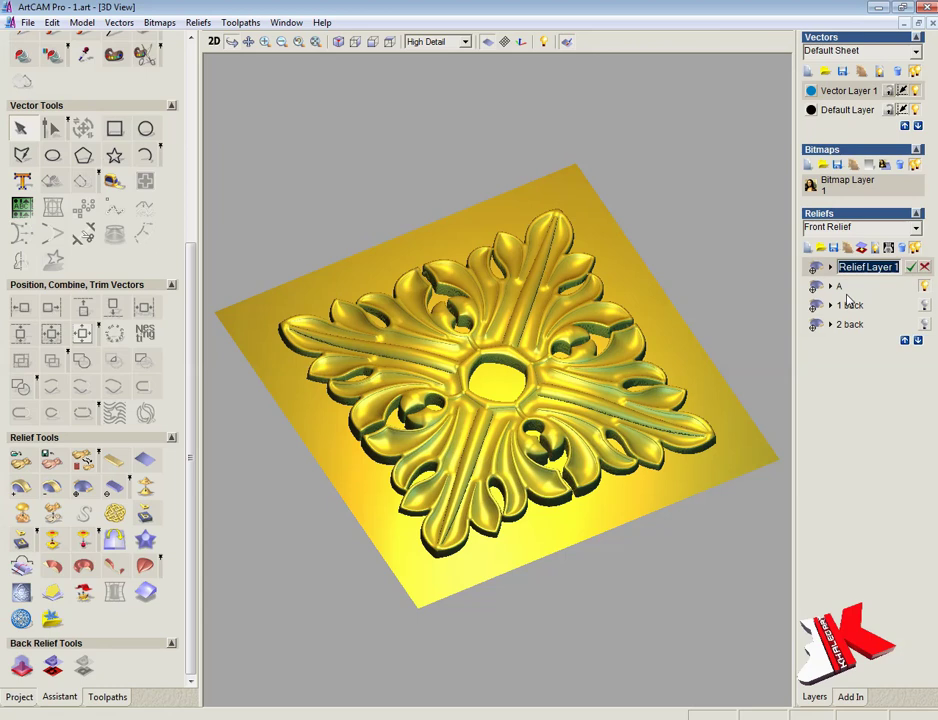
text(B)
key(Return)
key(F2)
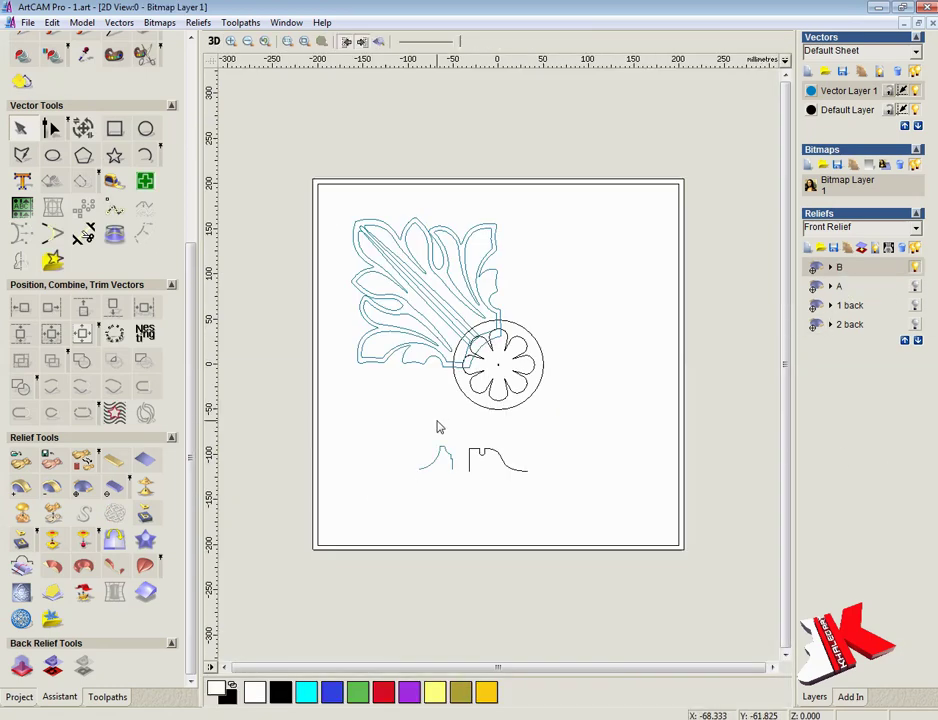
Offset the flower's circle outwards and place the small profile vector beside it
scroll(445, 455, up, 2)
click(459, 456)
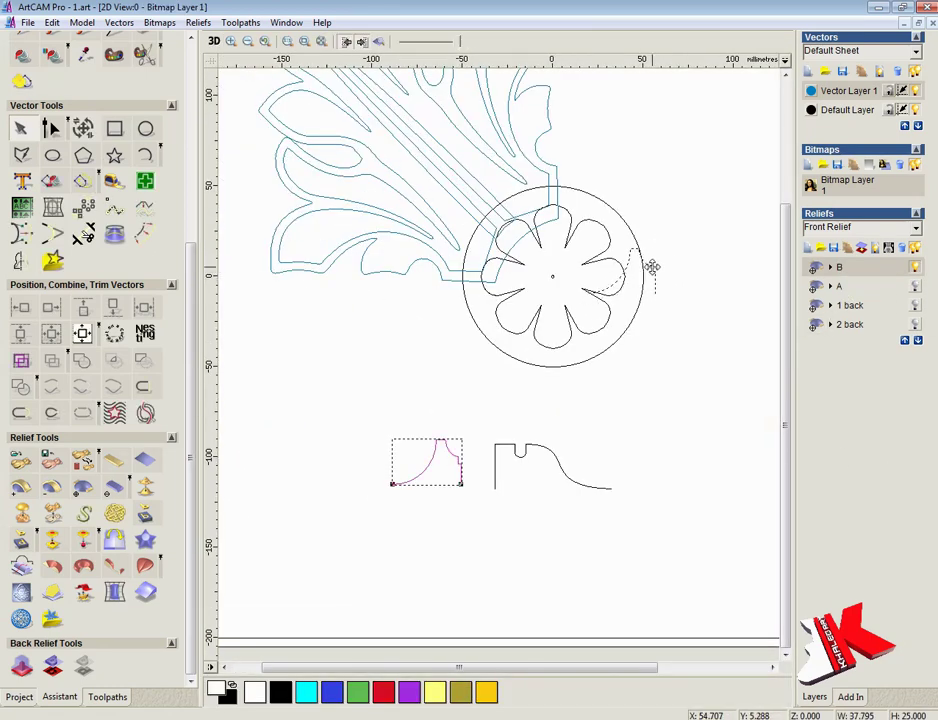
drag(652, 267, 650, 268)
scroll(560, 286, up, 2)
click(420, 325)
click(145, 233)
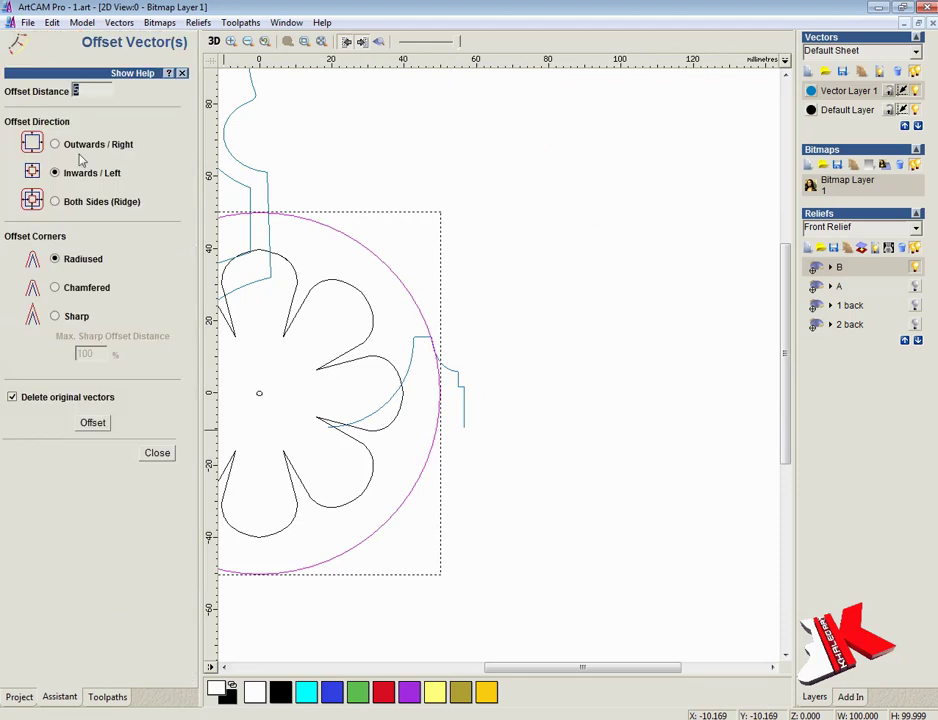
click(57, 146)
click(92, 423)
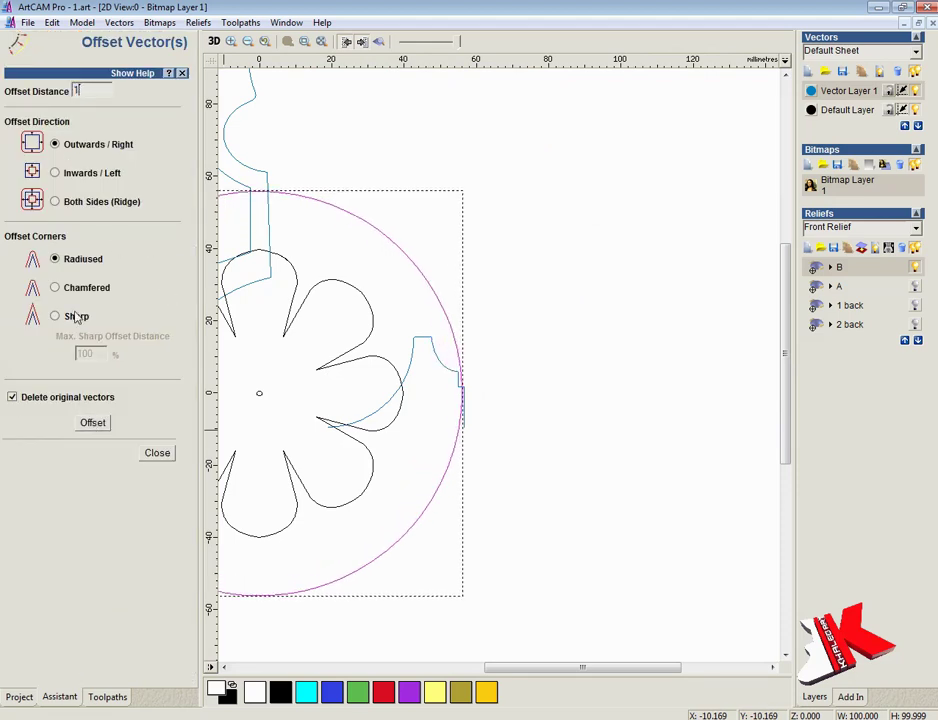
click(92, 423)
drag(459, 379, 637, 218)
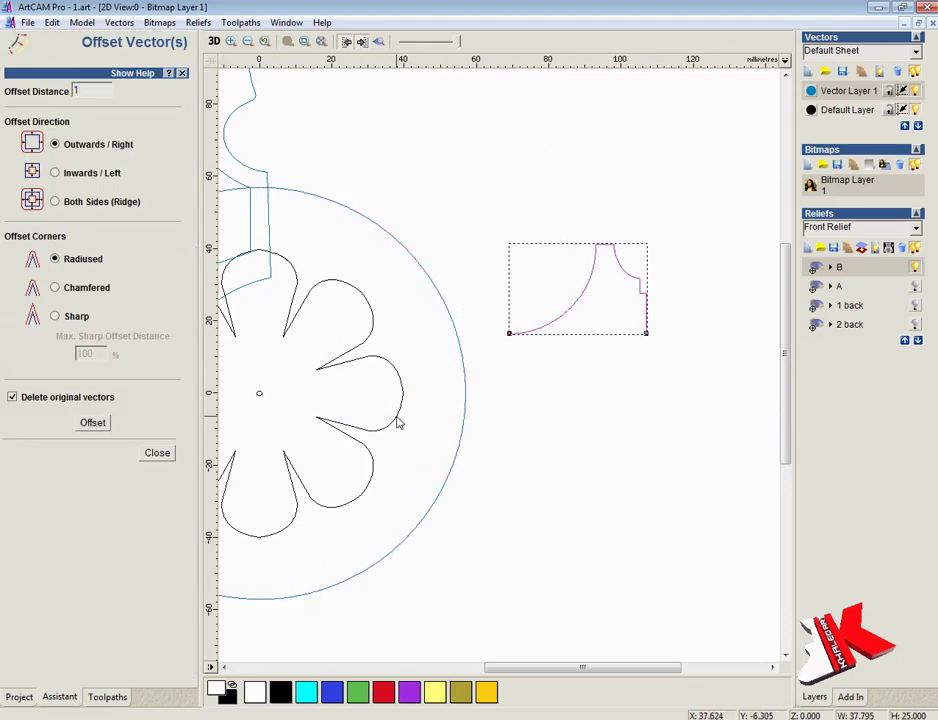
click(157, 452)
Sweep the profile around the enlarged circle, using the other side, to create the ring relief
click(84, 460)
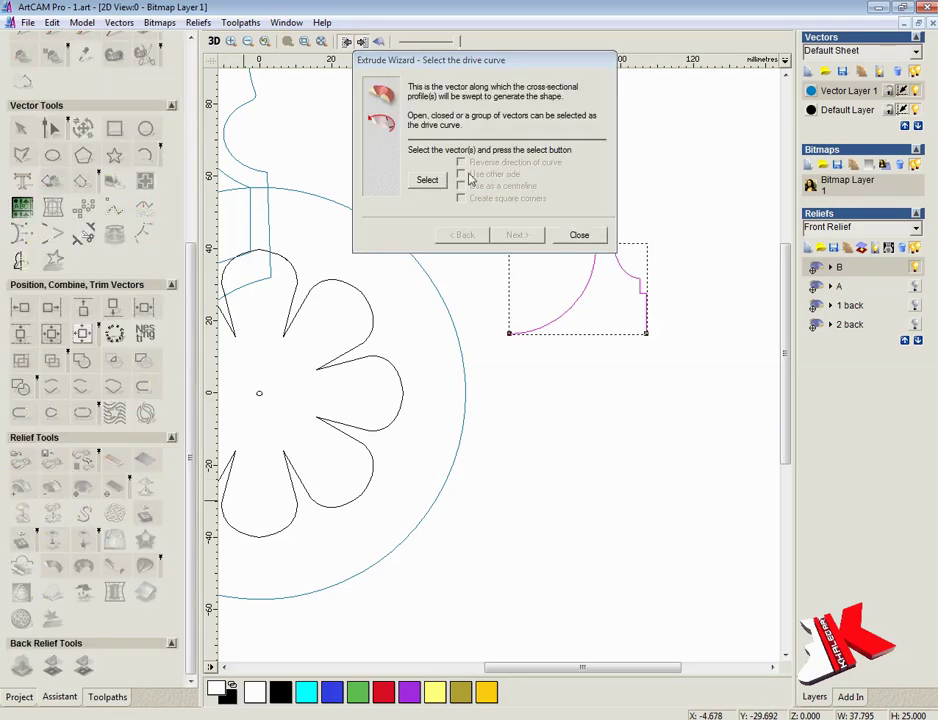
click(440, 290)
click(427, 180)
click(461, 174)
click(517, 234)
click(463, 234)
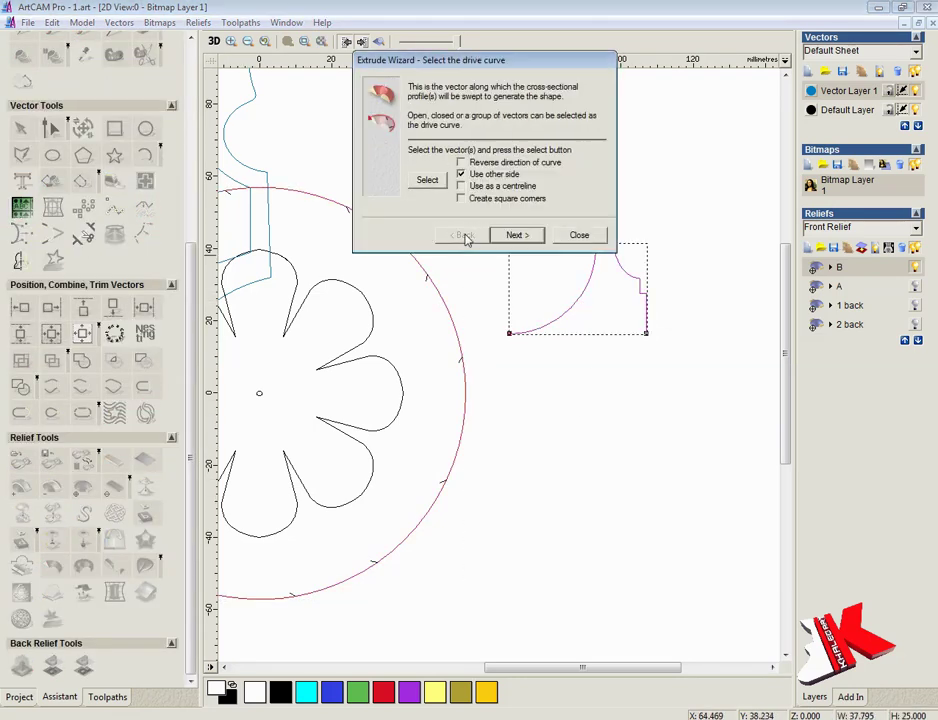
click(516, 235)
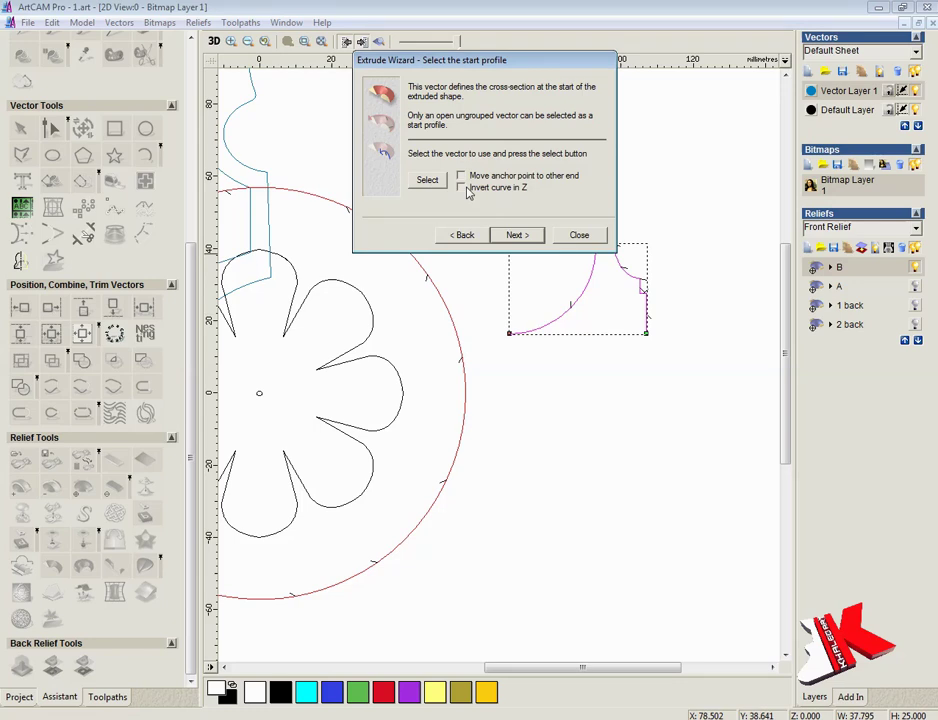
click(520, 235)
click(526, 237)
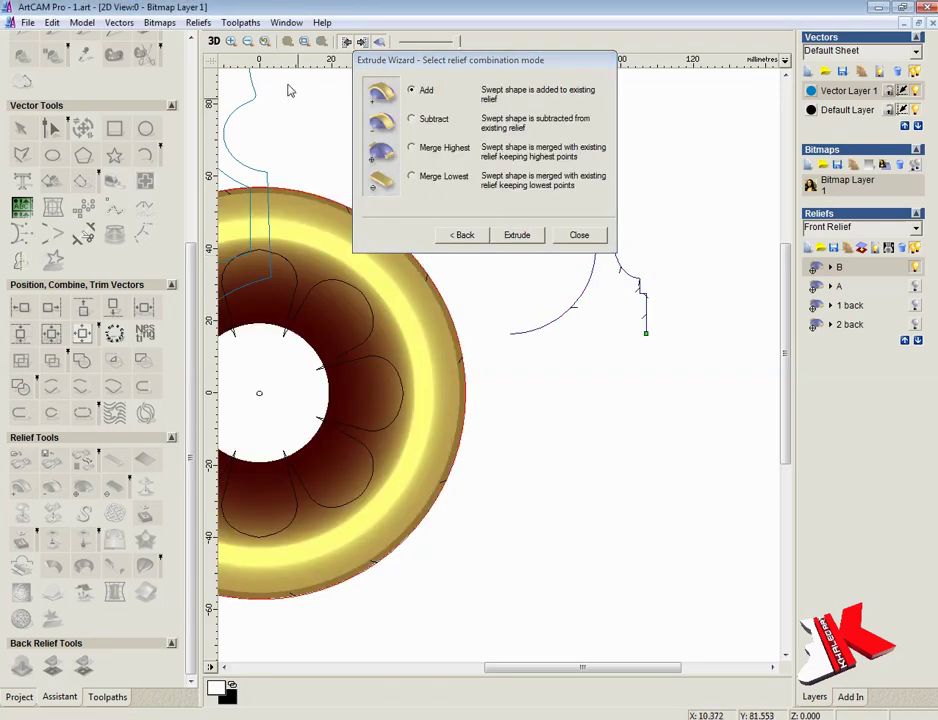
key(F3)
Inspect the new ring in 3D, close the sweep wizard, and frame the profile vector
scroll(565, 318, up, 5)
scroll(451, 513, up, 3)
mouse_move(451, 513)
mouse_down()
mouse_move(377, 465)
mouse_move(530, 314)
mouse_up()
click(579, 235)
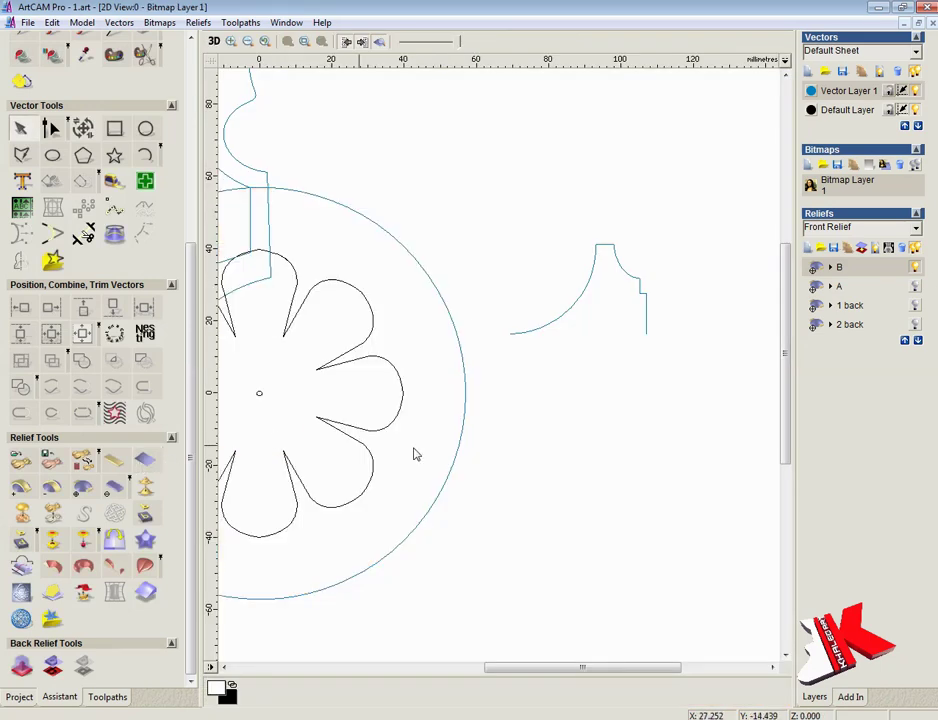
click(646, 310)
scroll(655, 282, up, 2)
middle_drag(655, 282, 265, 438)
Reshape the profile vector by pulling a curve node to the left
click(284, 465)
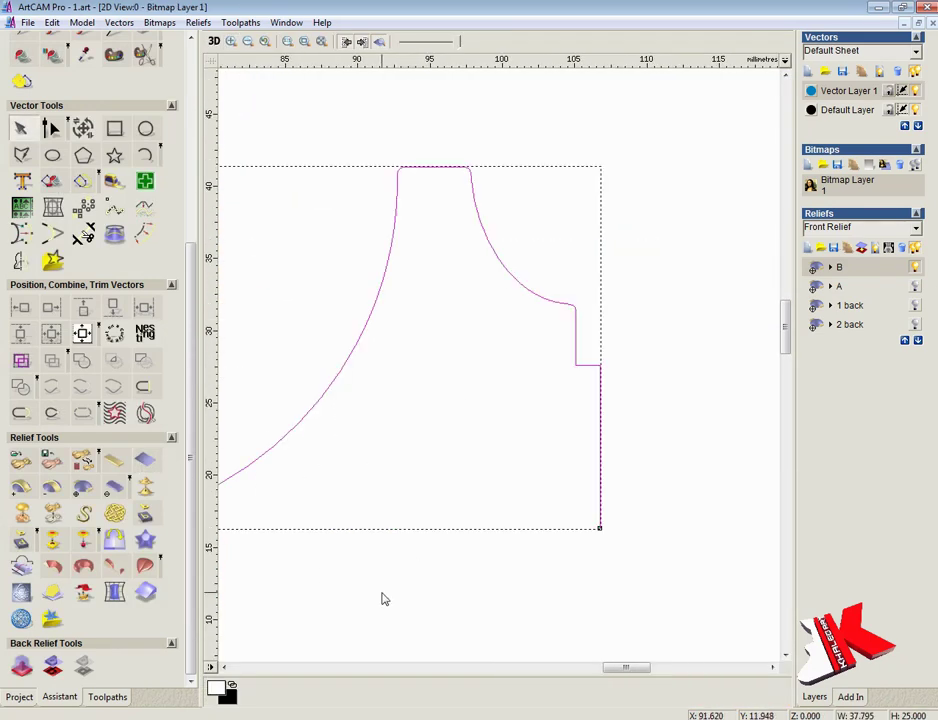
click(381, 597)
double_click(599, 392)
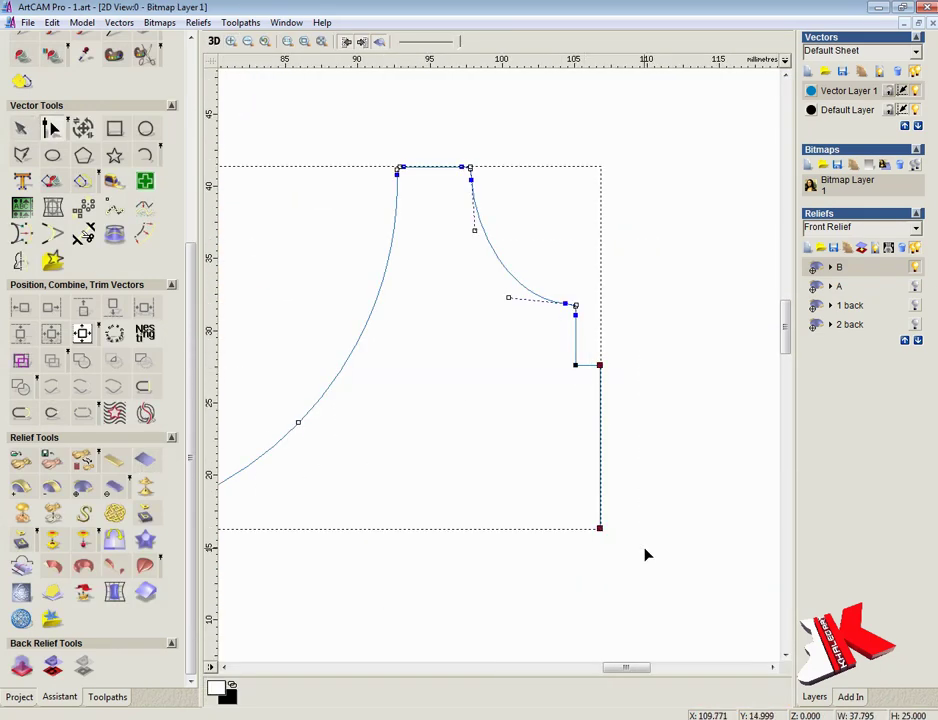
scroll(566, 314, up, 2)
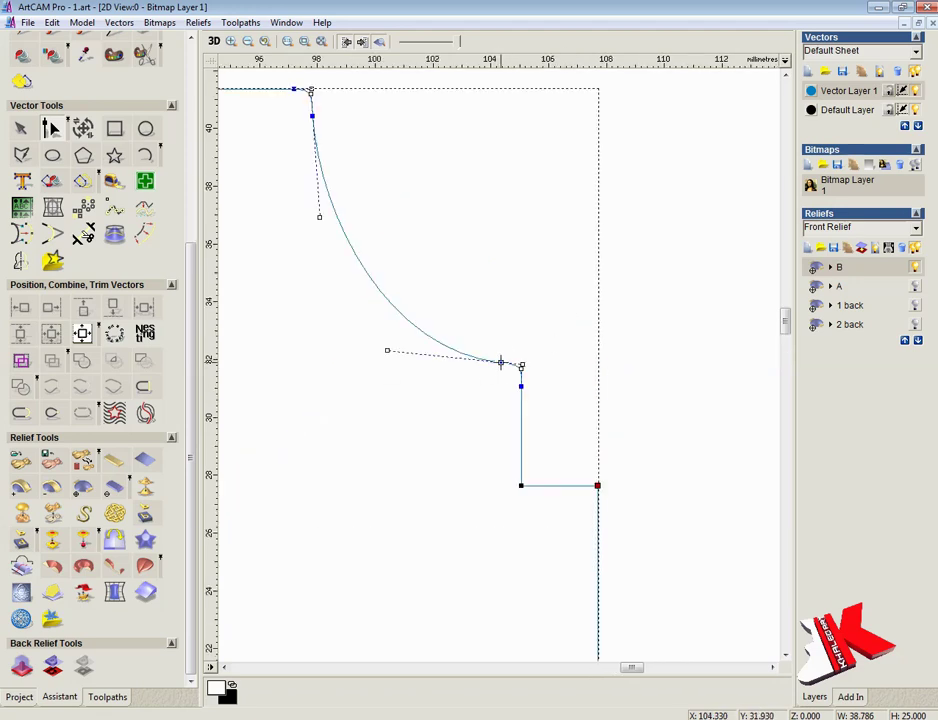
drag(501, 362, 469, 352)
scroll(392, 435, down, 3)
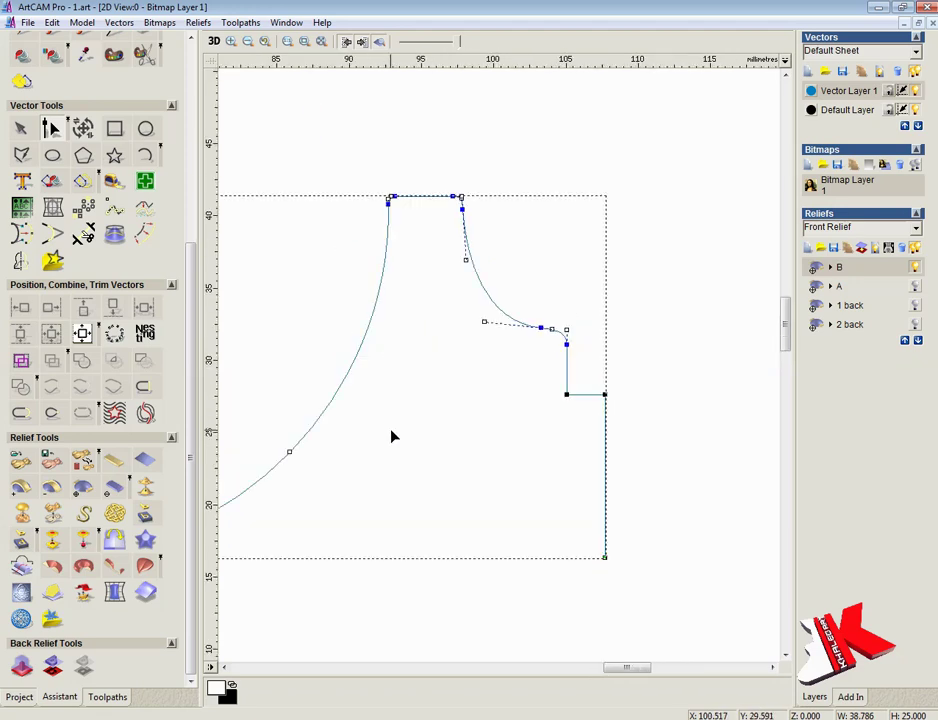
scroll(392, 435, down, 3)
scroll(120, 226, up, 3)
click(20, 288)
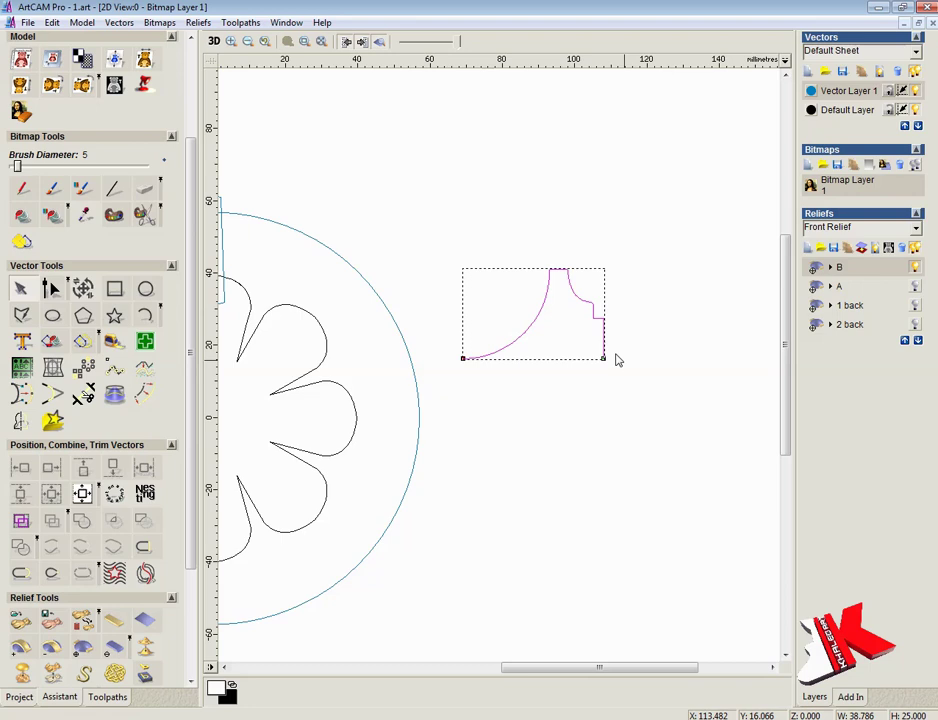
Offset the circle around the flower outwards again
click(420, 392)
click(83, 341)
click(92, 422)
scroll(540, 350, down, 2)
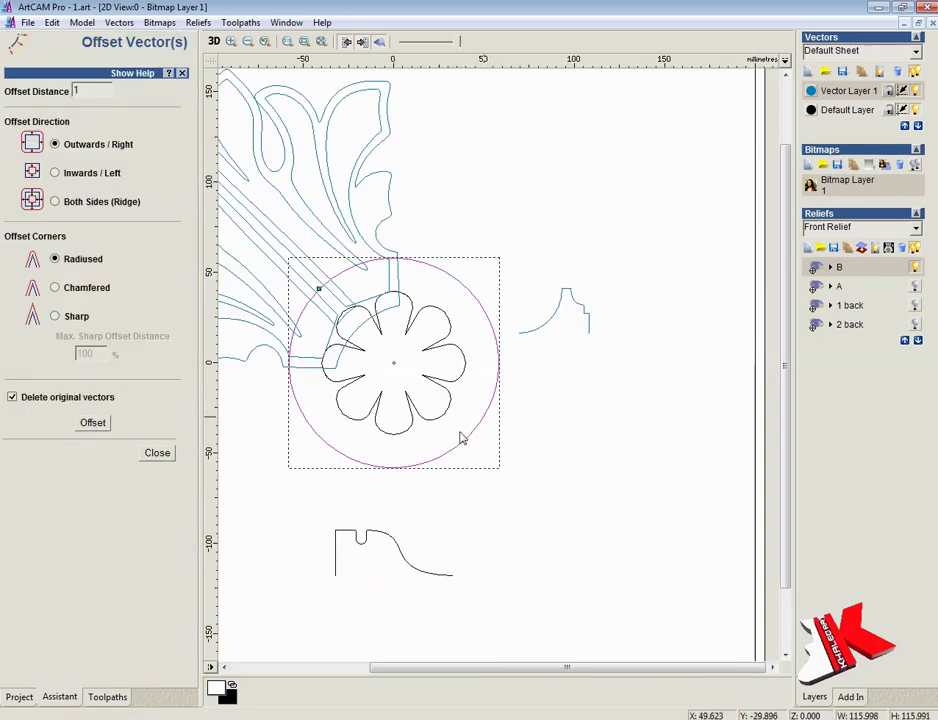
click(157, 452)
scroll(90, 300, down, 3)
Sweep the reshaped profile around the circle into a dished ring, then add a new relief layer
click(52, 460)
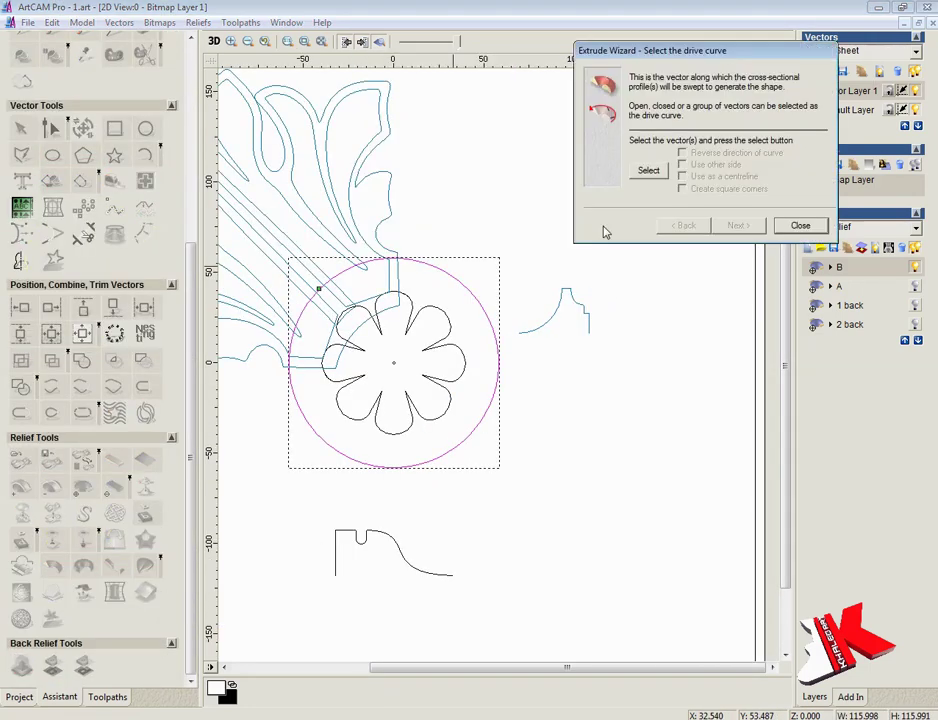
click(648, 170)
click(738, 225)
click(589, 318)
click(648, 170)
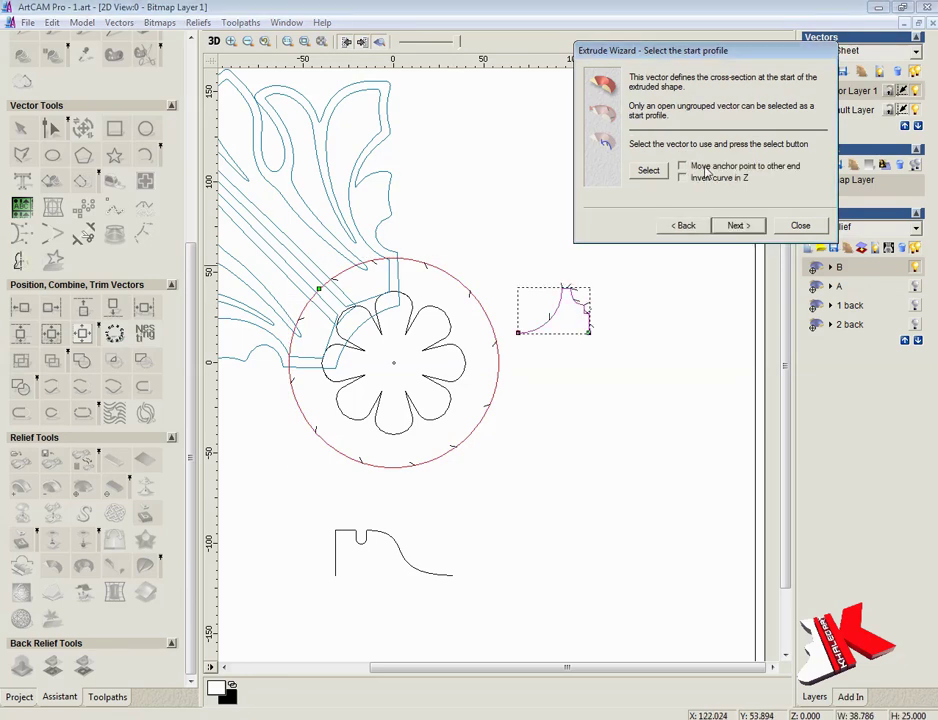
click(737, 227)
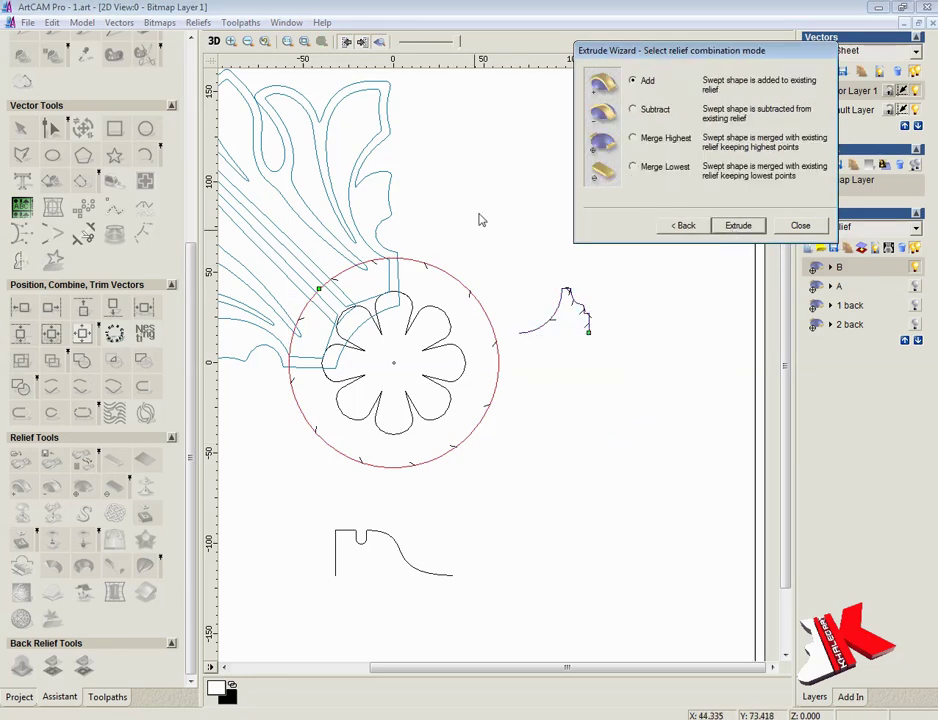
scroll(701, 456, up, 3)
scroll(482, 352, down, 2)
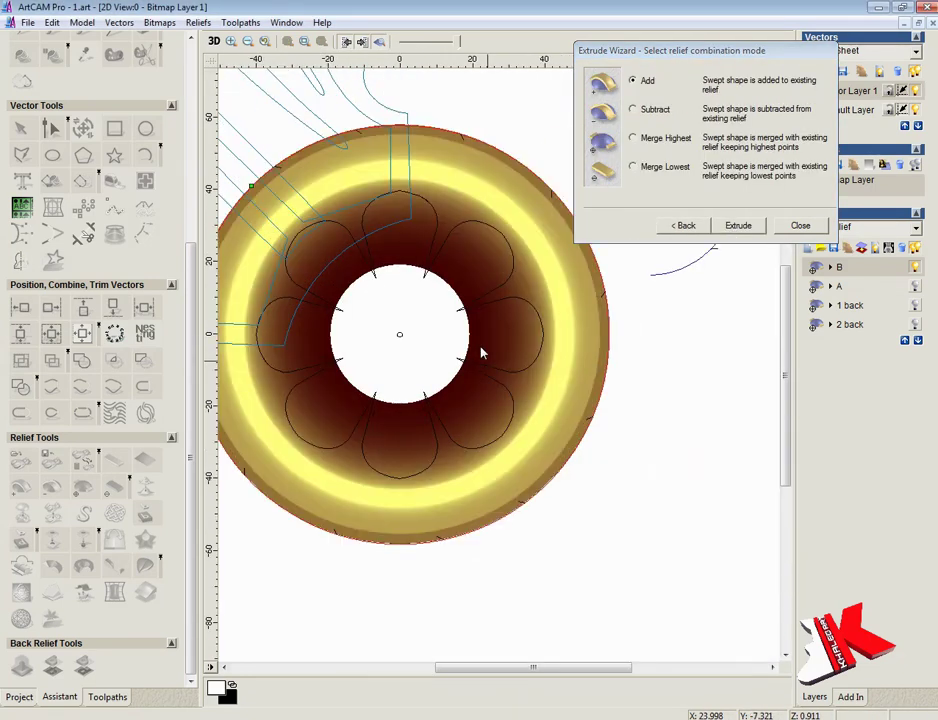
key(F3)
mouse_move(517, 260)
mouse_down()
mouse_move(635, 300)
mouse_move(620, 330)
mouse_up()
click(800, 225)
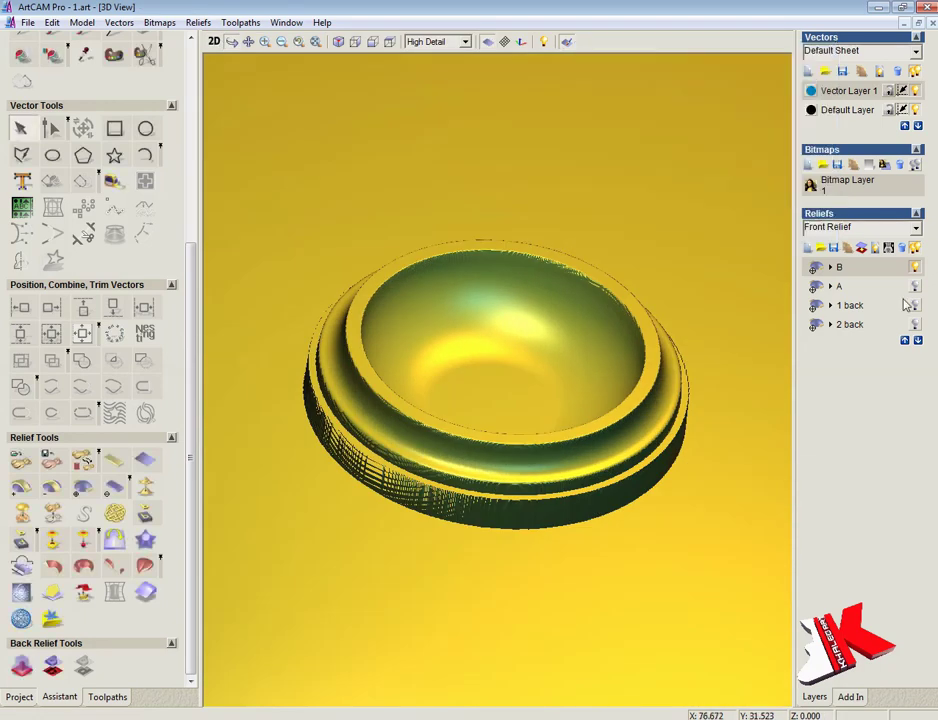
Name the new relief layer C and build a 10 mm male adding dome over the large circle
text(C)
key(Return)
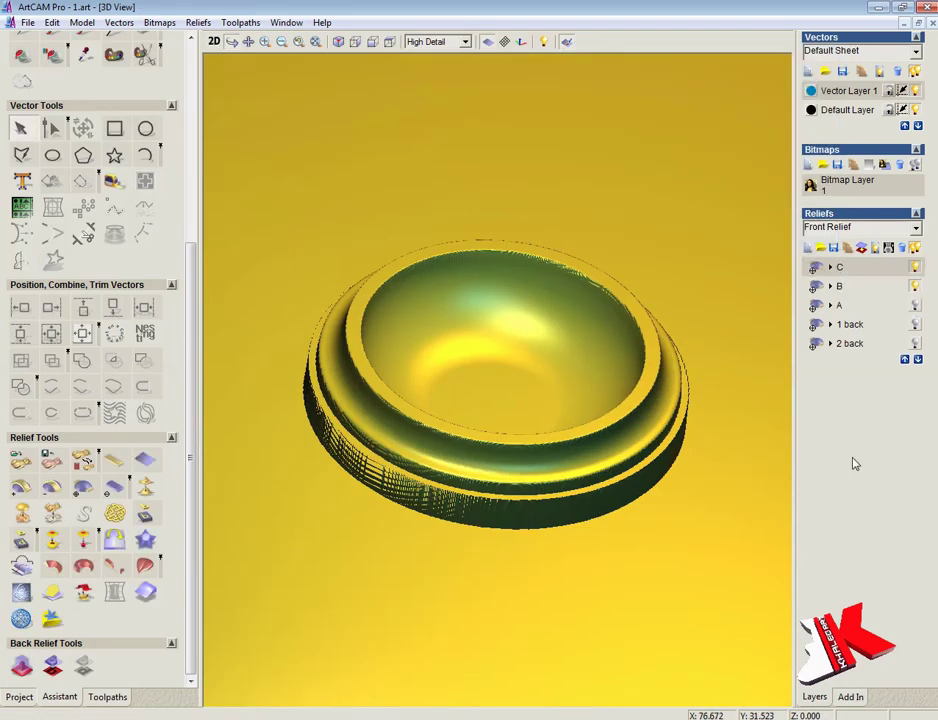
key(F2)
click(598, 390)
double_click(598, 390)
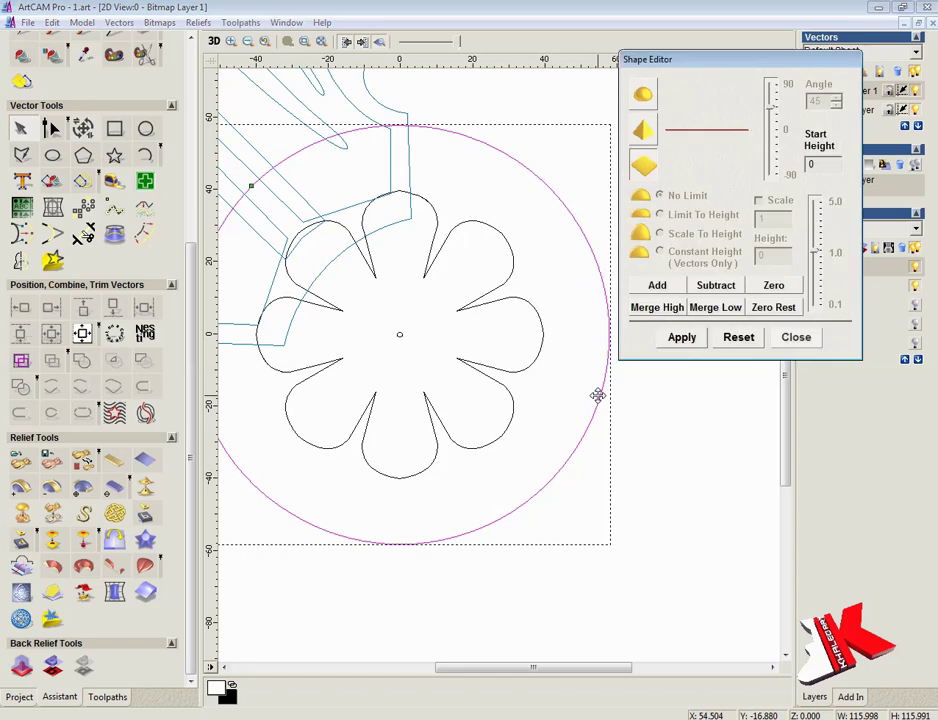
key(Escape)
click(198, 22)
click(250, 268)
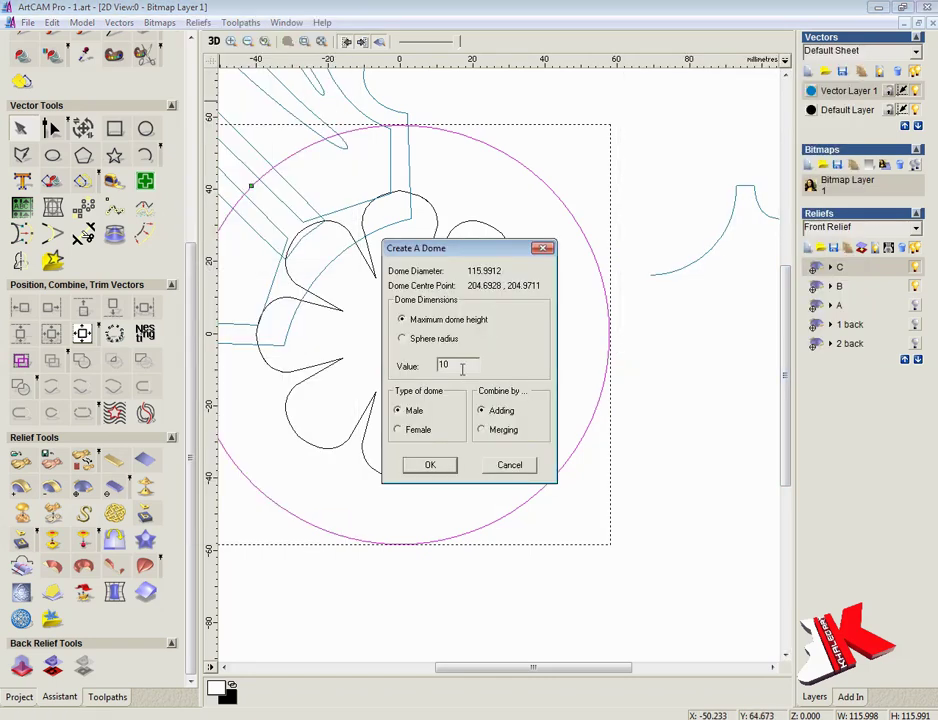
click(431, 466)
Scale the layer C relief height to 20.0 mm and check it side-on
key(F3)
click(53, 565)
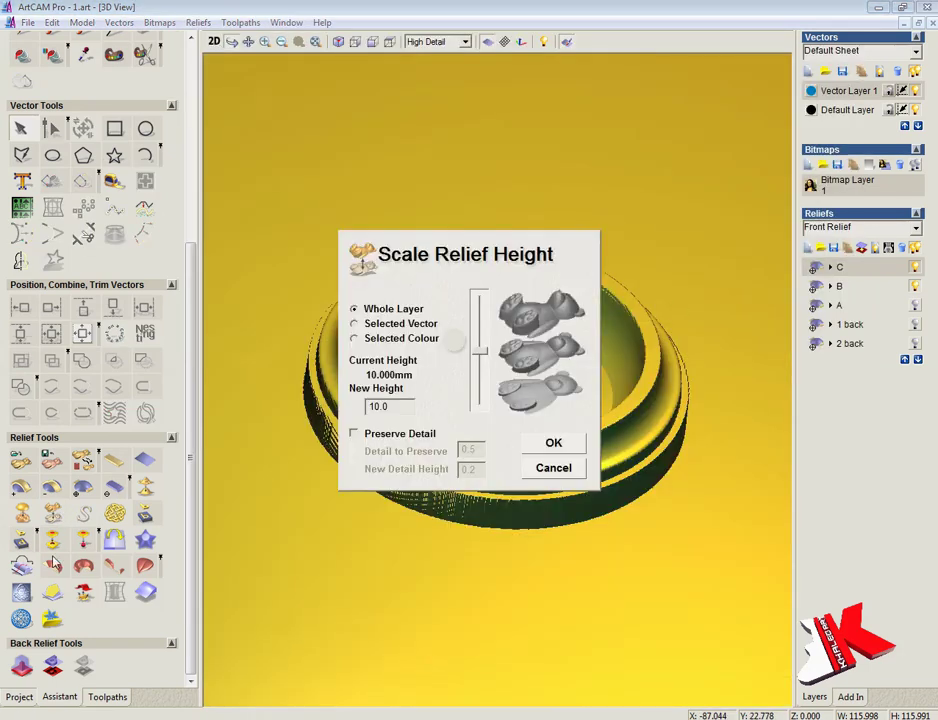
text(20.0)
click(553, 443)
mouse_move(498, 454)
mouse_down()
mouse_move(539, 206)
mouse_move(525, 410)
mouse_up()
key(F2)
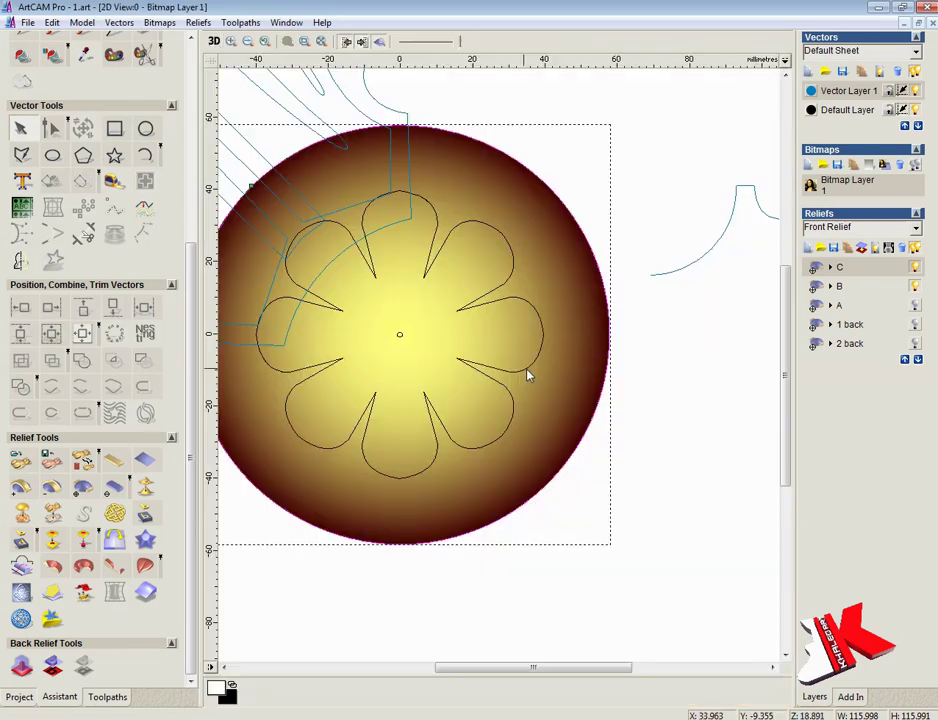
Duplicate relief layer C as C Copy and hide relief layer B
click(851, 249)
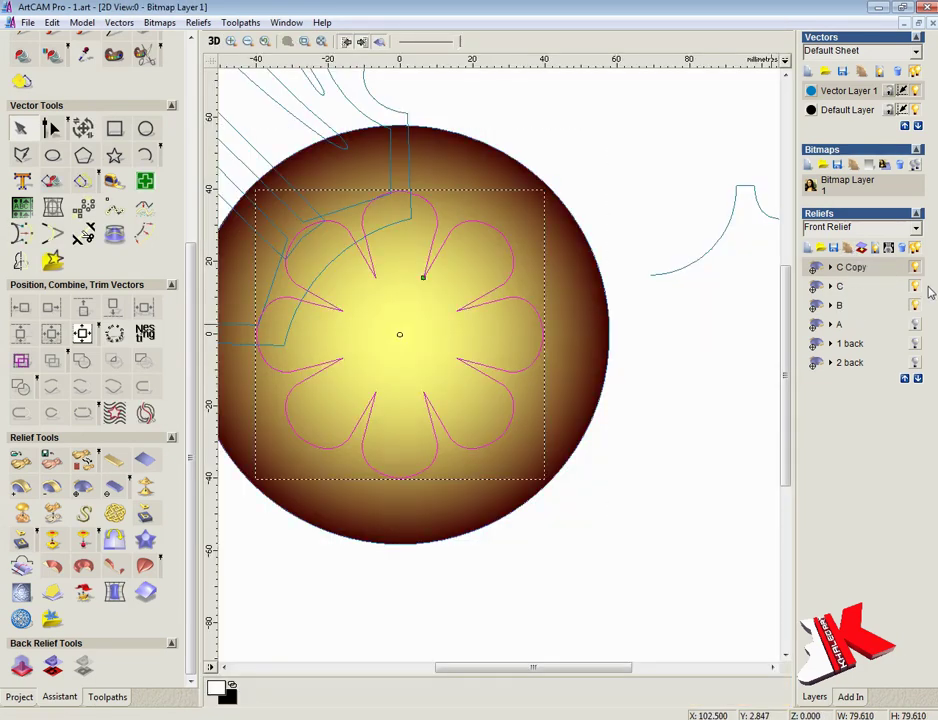
key(F12)
click(792, 338)
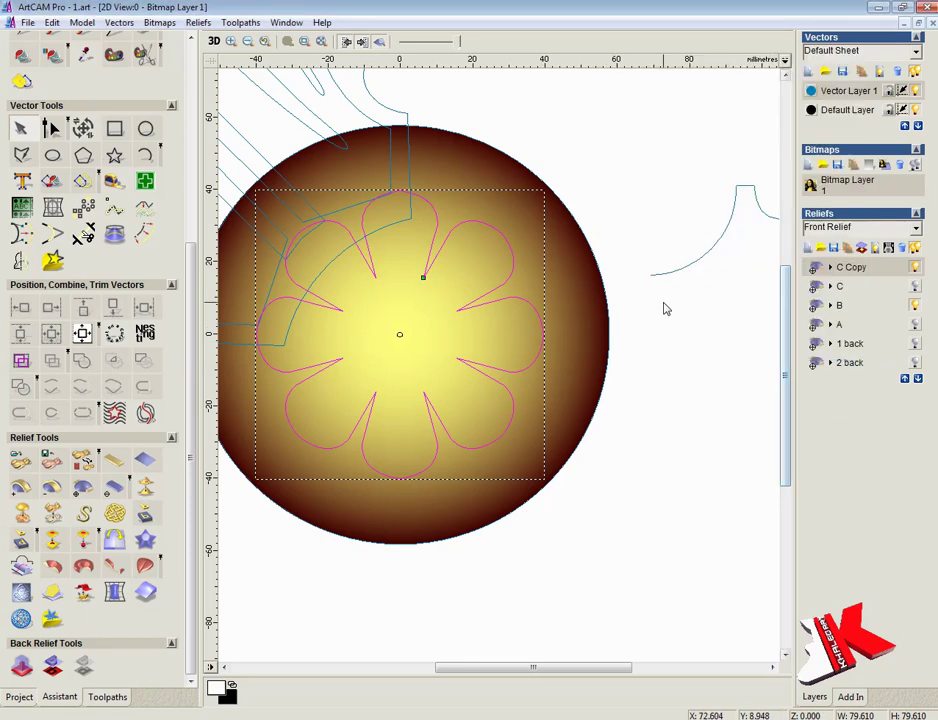
key(F3)
click(913, 306)
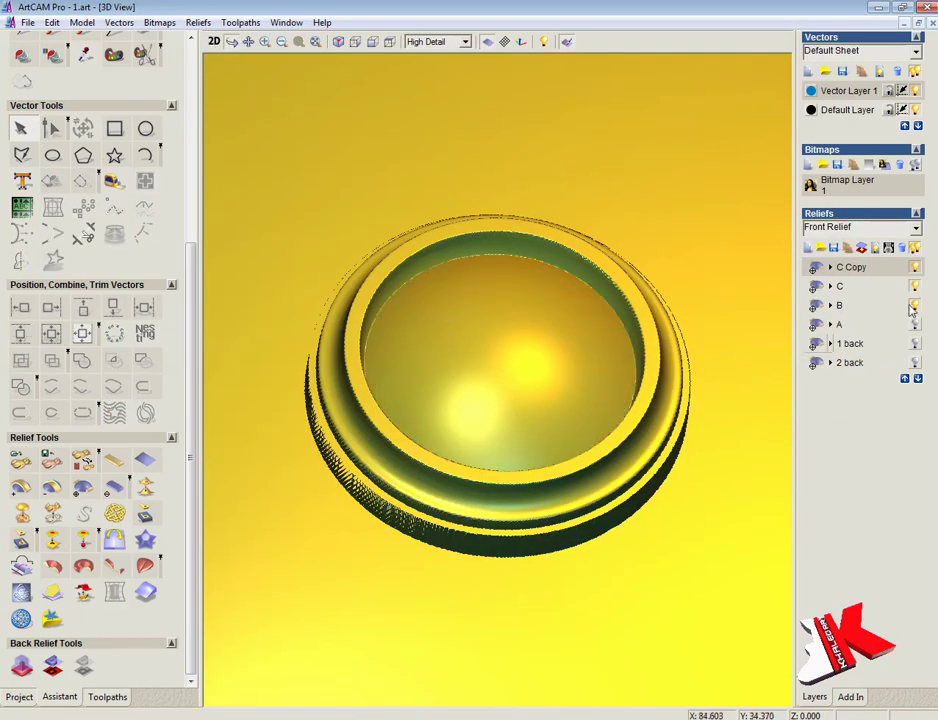
key(F2)
Add the eight-petal flower onto the copied dome at a 2.0 mm start height
key(F12)
key(F3)
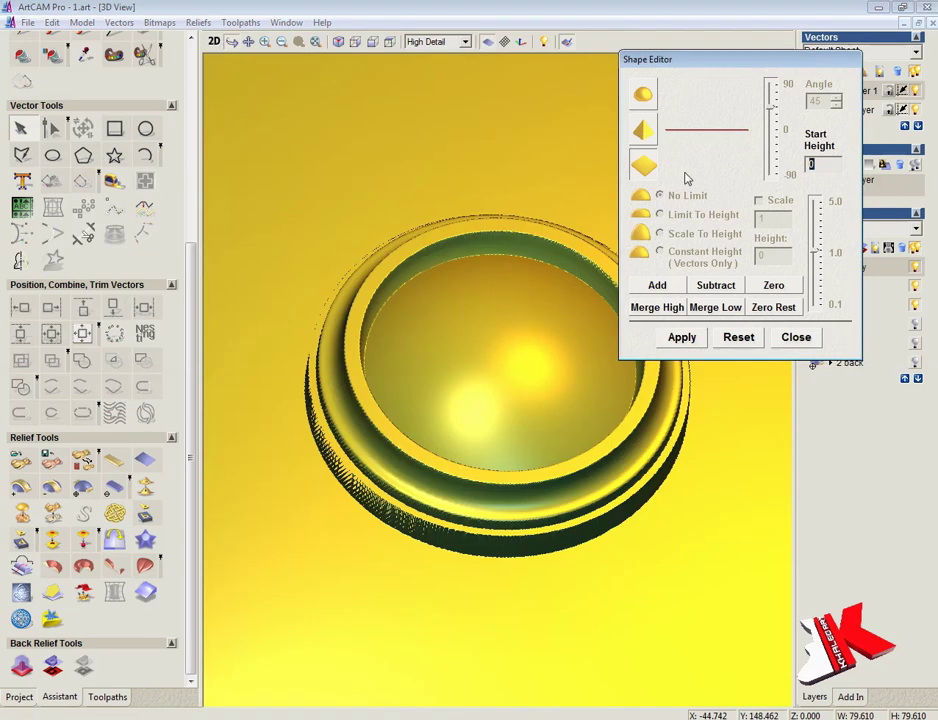
text(2)
click(660, 287)
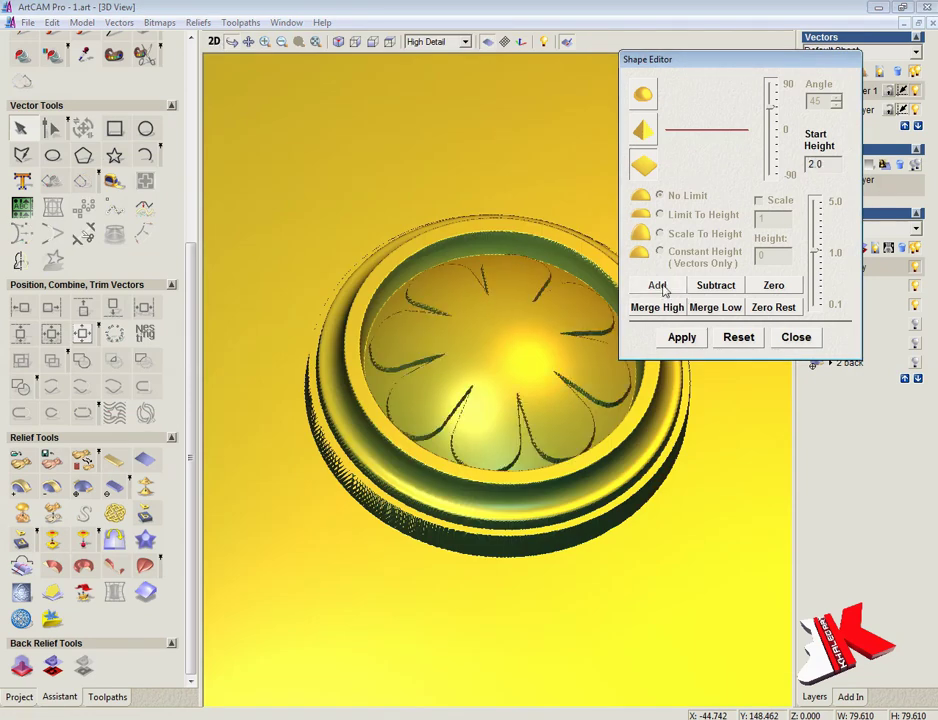
click(356, 42)
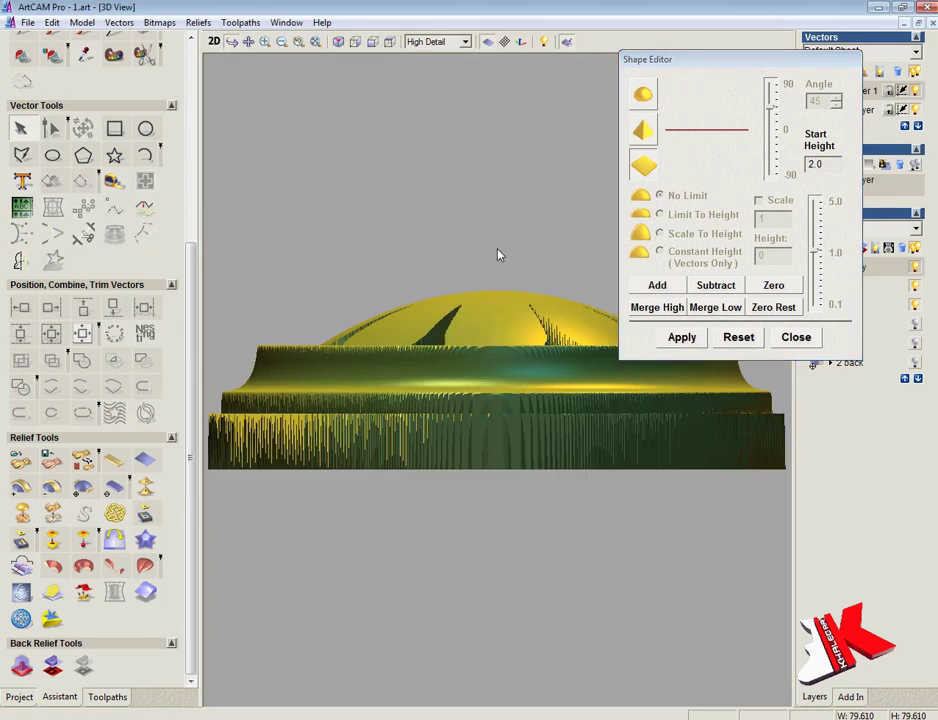
drag(498, 255, 486, 454)
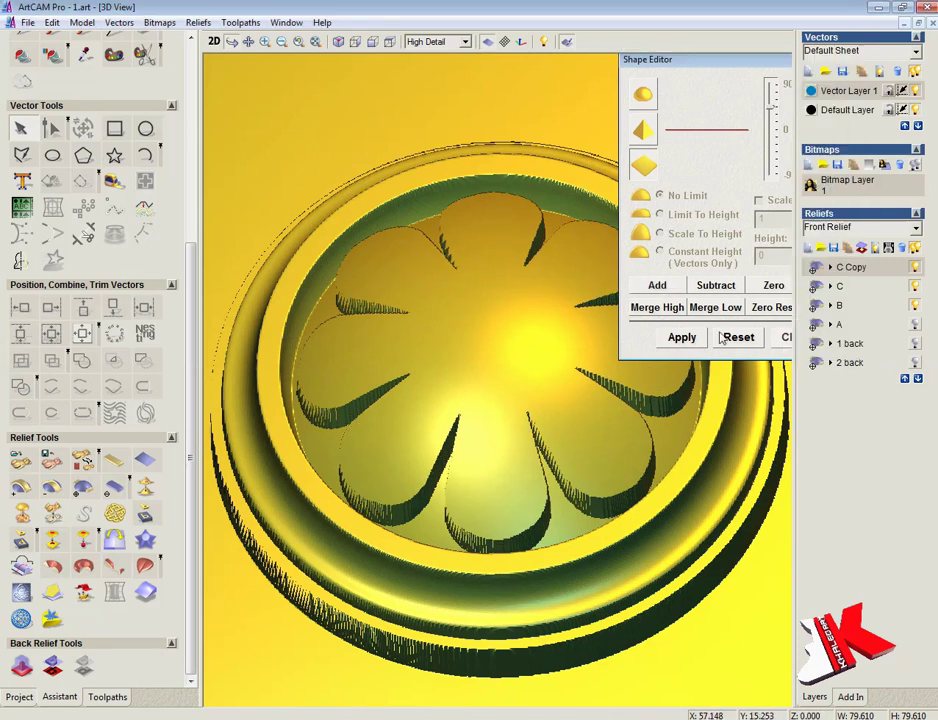
click(786, 337)
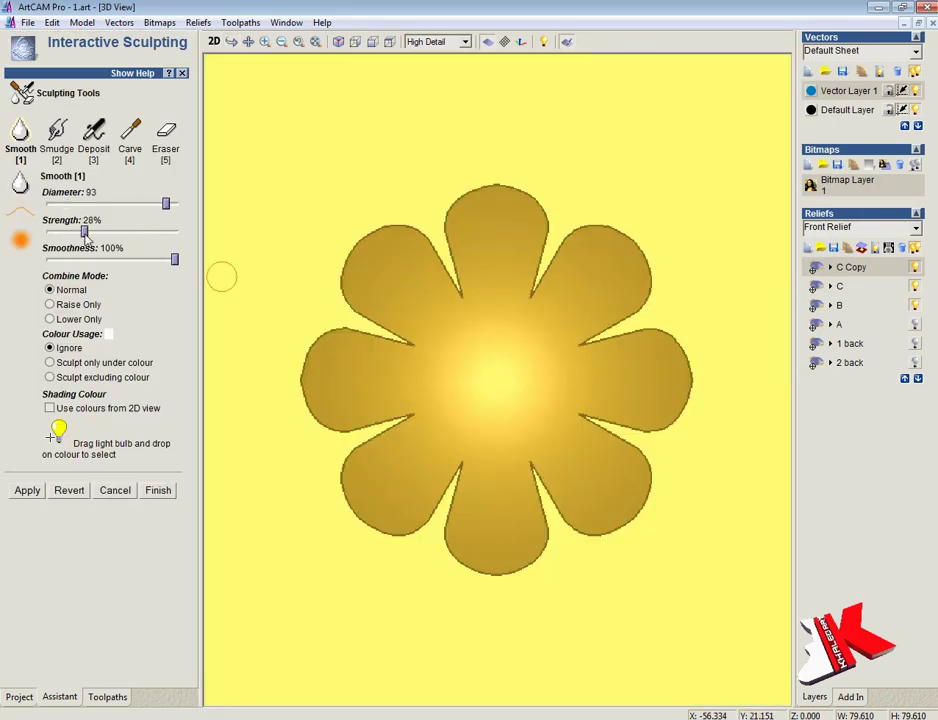
Smooth the relief along the flower petal outlines, then hide the leaf layers, keeping ring B and dome C visible
mouse_move(222, 277)
mouse_down()
mouse_move(636, 353)
mouse_move(620, 239)
mouse_move(641, 289)
mouse_move(471, 641)
mouse_move(405, 318)
mouse_up()
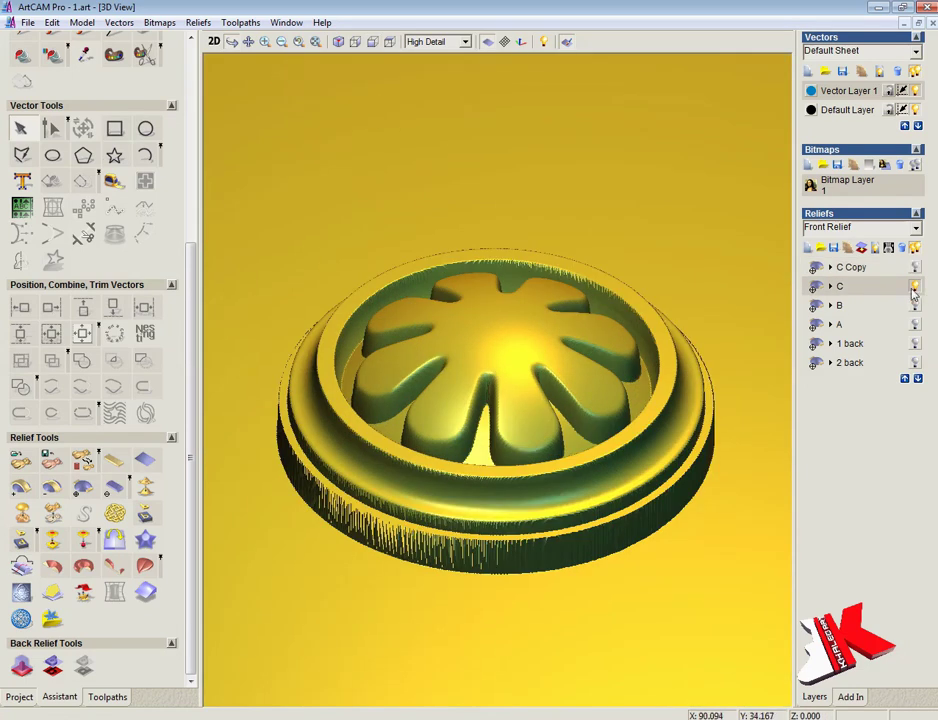
click(913, 287)
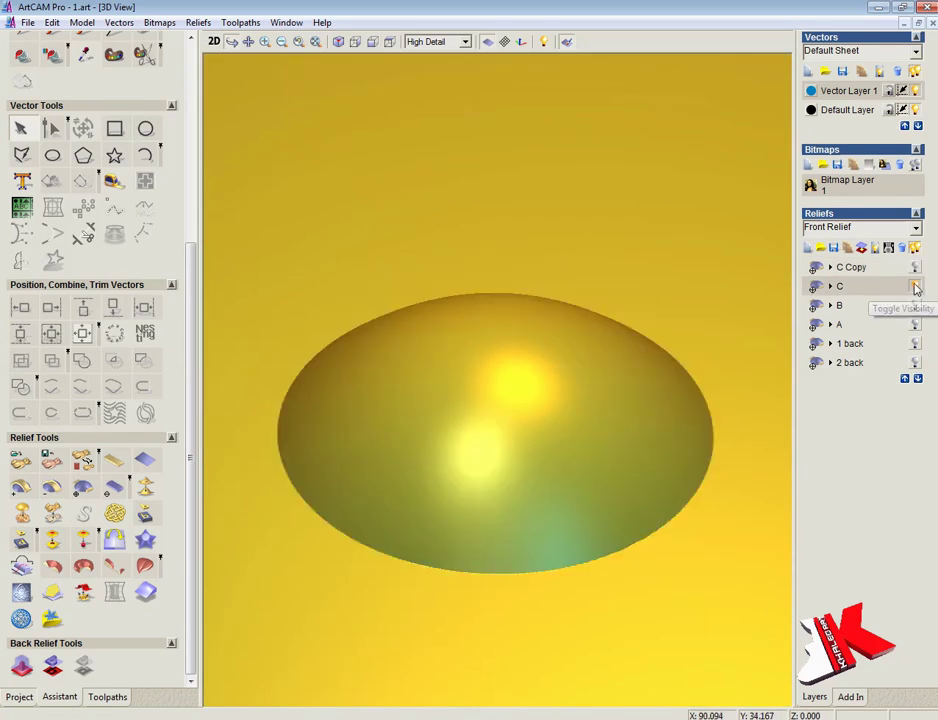
click(914, 305)
click(914, 325)
click(914, 343)
click(914, 362)
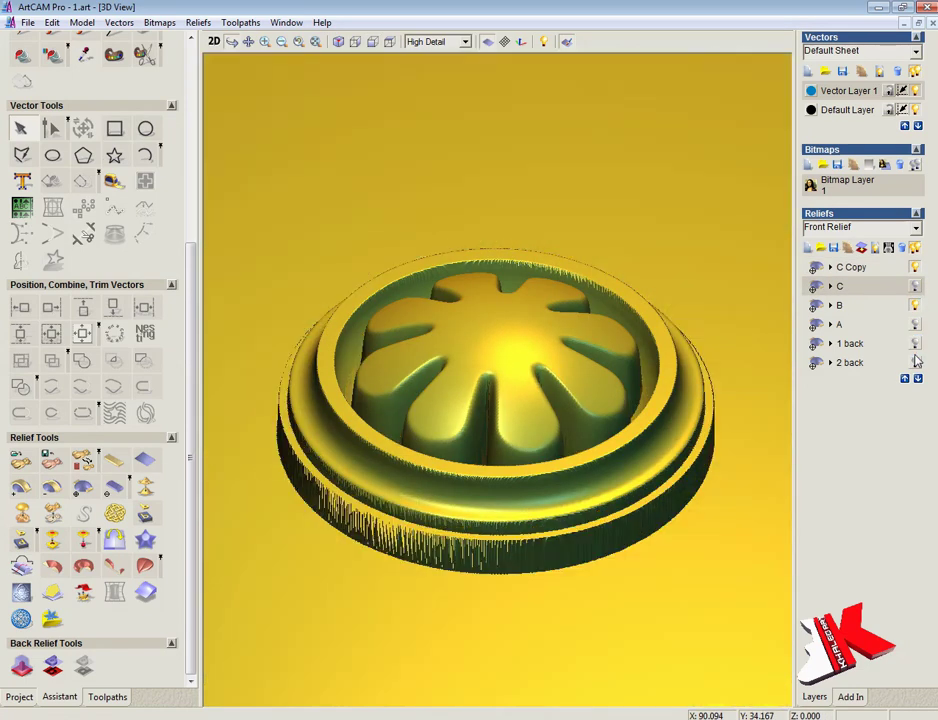
click(914, 287)
click(914, 287)
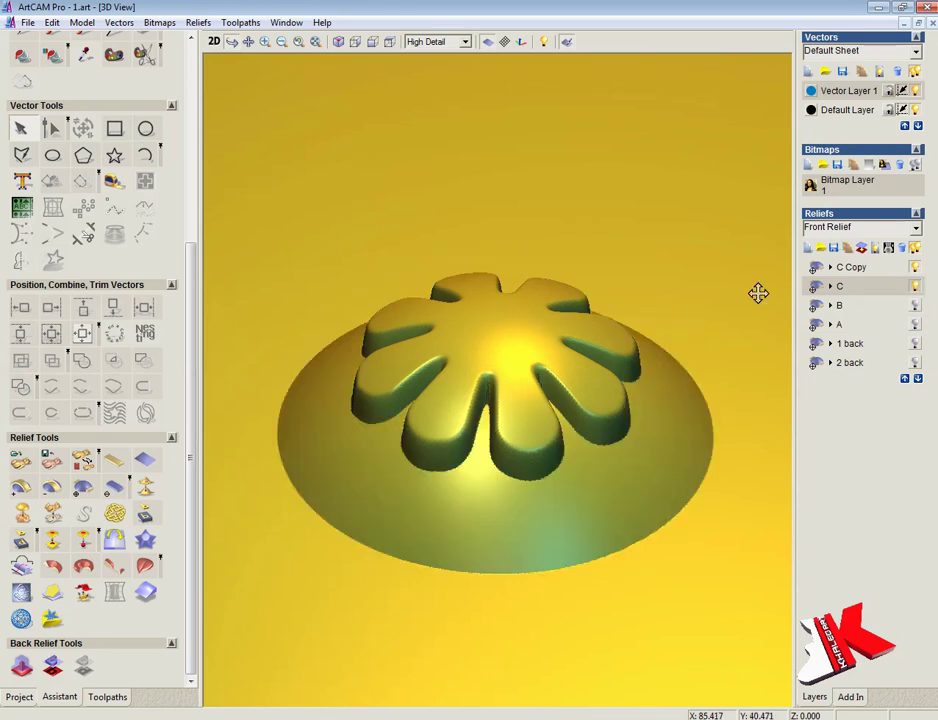
click(914, 306)
Hide the flower layers so only ring layer B shows, and bring up Smooth Relief for it
mouse_move(726, 318)
mouse_down()
mouse_move(486, 140)
mouse_move(487, 319)
mouse_up()
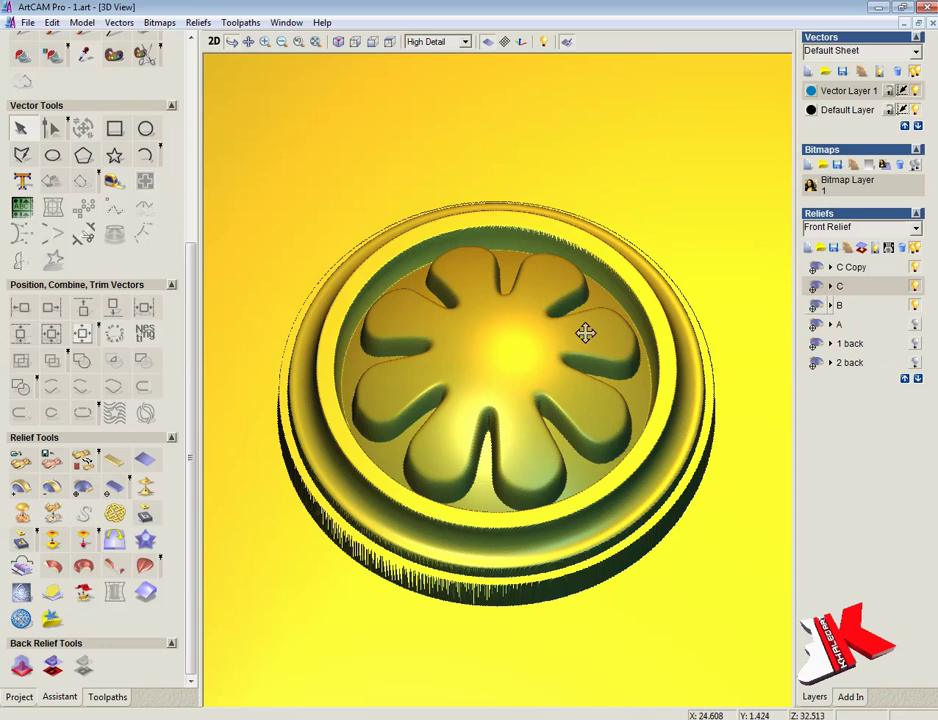
mouse_move(586, 333)
mouse_down()
mouse_move(515, 130)
mouse_move(507, 241)
mouse_move(561, 421)
mouse_up()
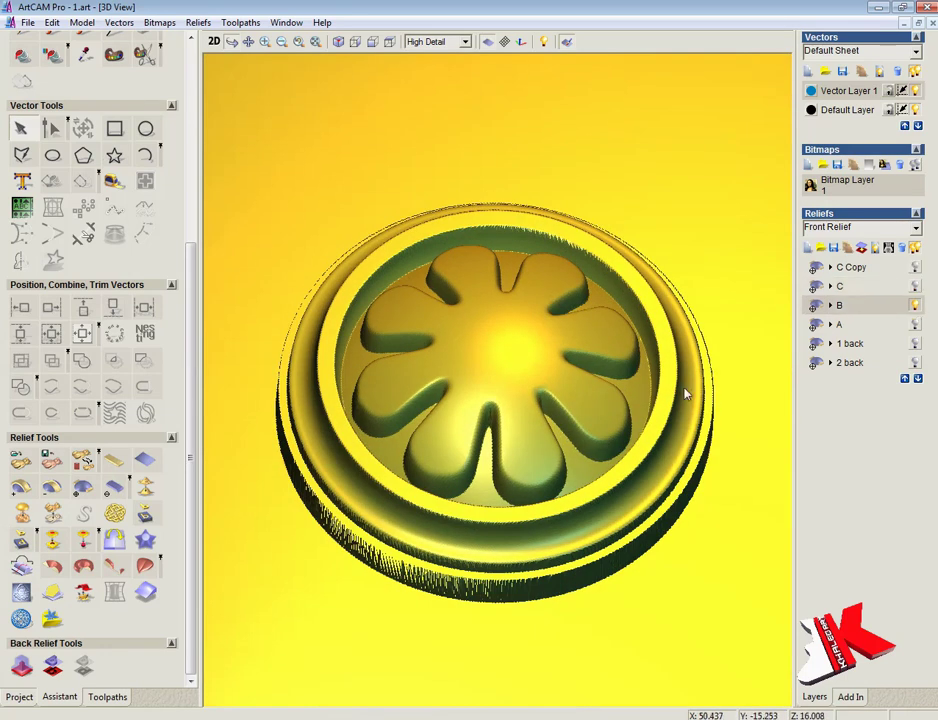
click(383, 44)
scroll(471, 329, up, 3)
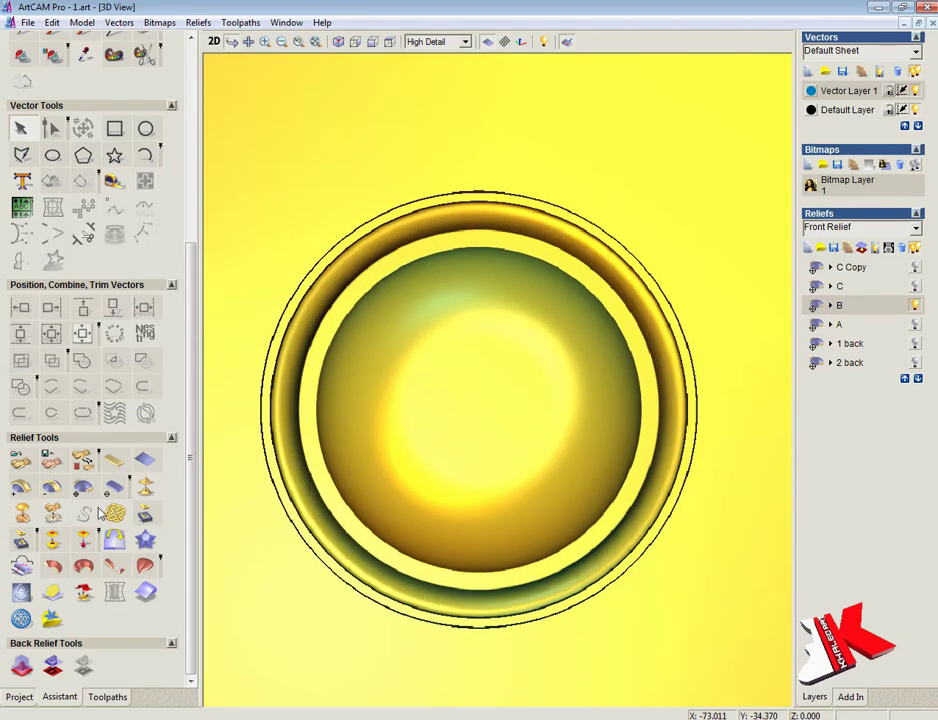
click(145, 487)
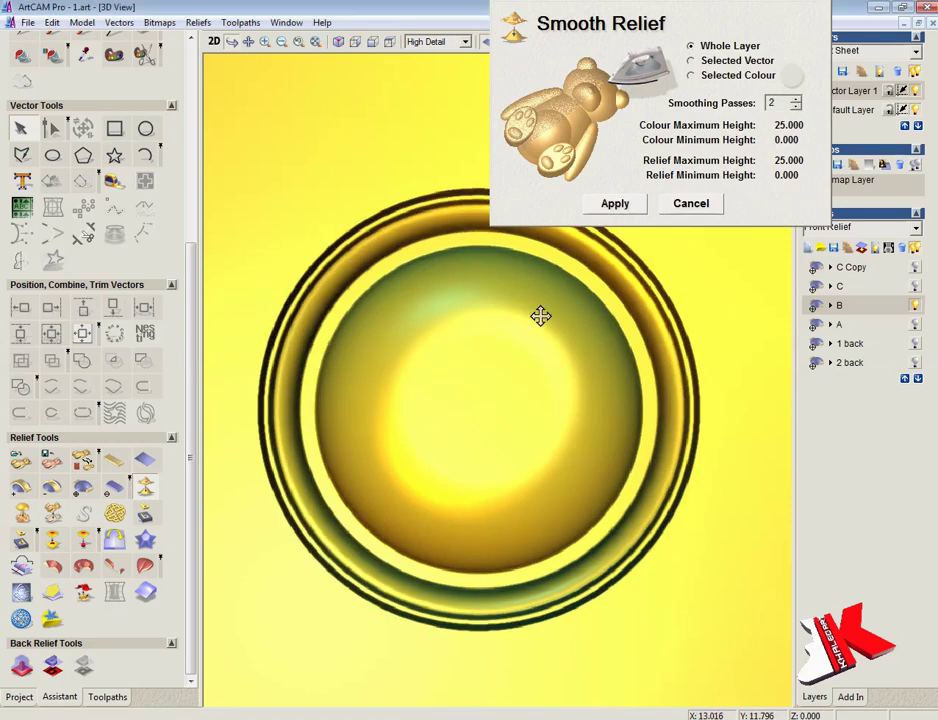
Cancel smoothing and merge the visible ring, dome and flower layers into one layer named B
drag(540, 314, 417, 391)
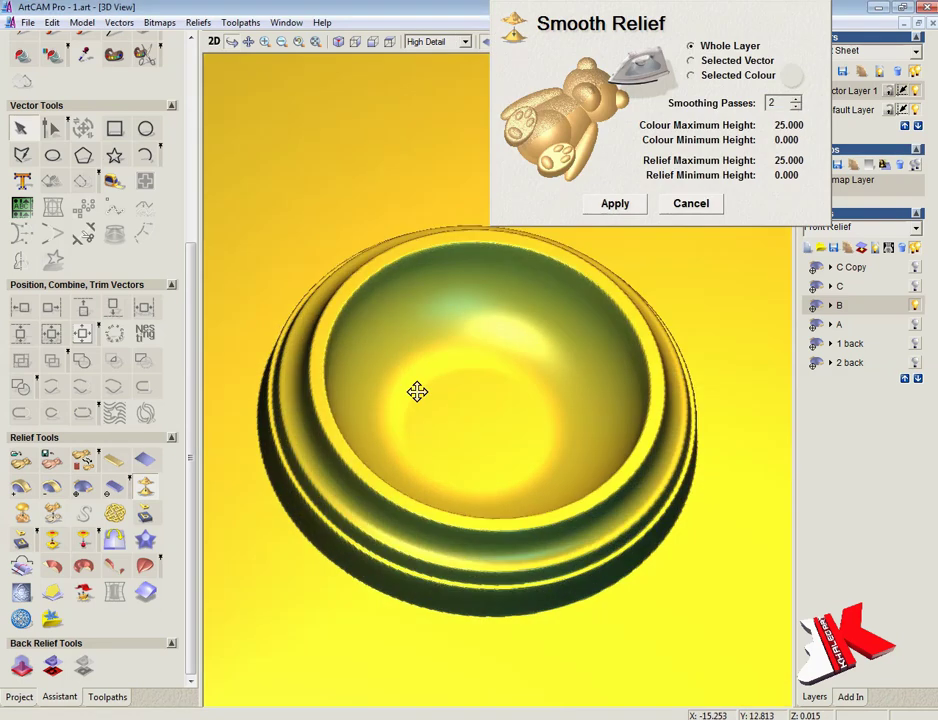
click(700, 208)
click(214, 42)
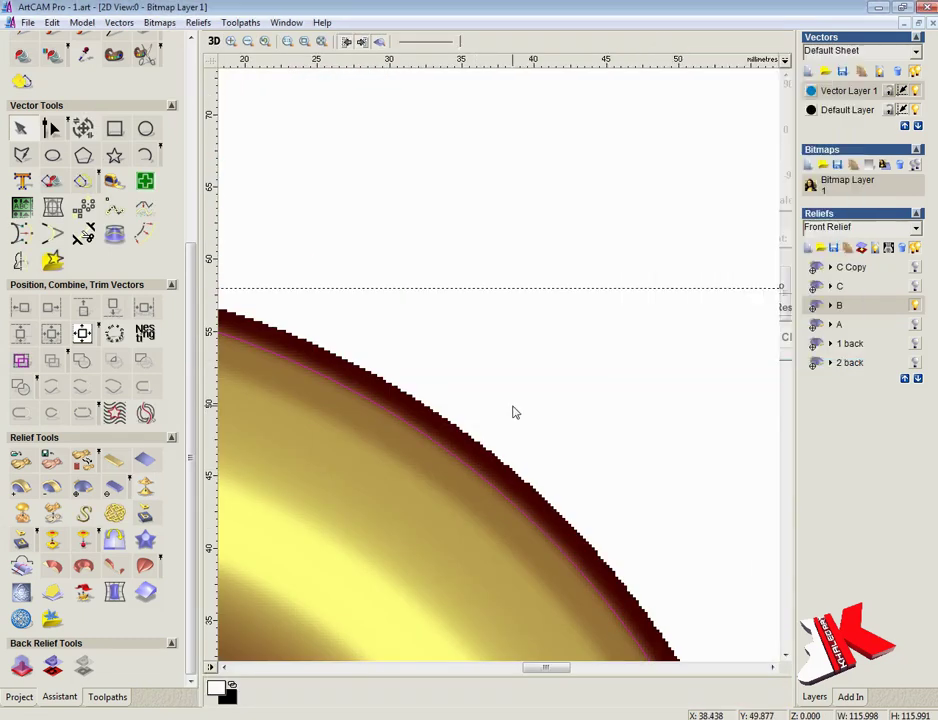
click(214, 42)
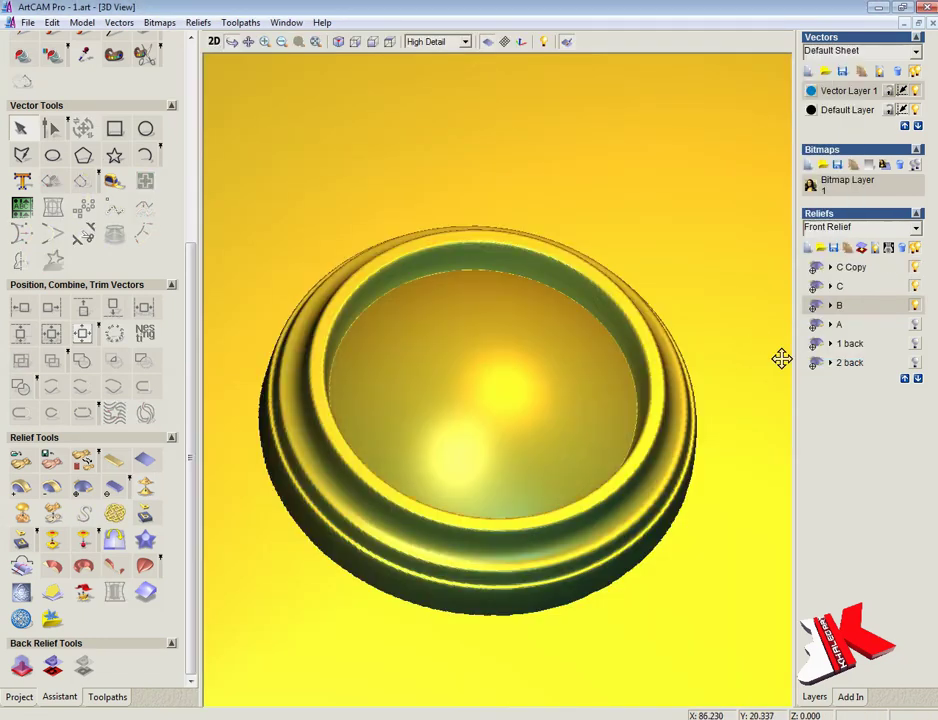
click(876, 249)
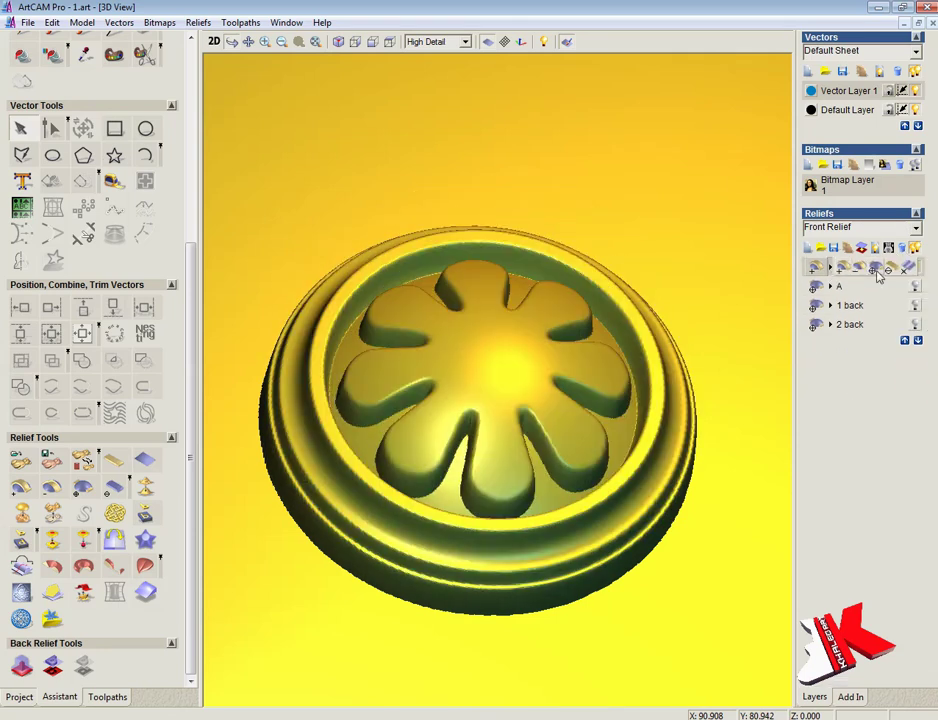
key(Return)
Show leaf layer A with merged layer B, inspect the tile from several angles, then return to 2D
click(374, 44)
click(377, 45)
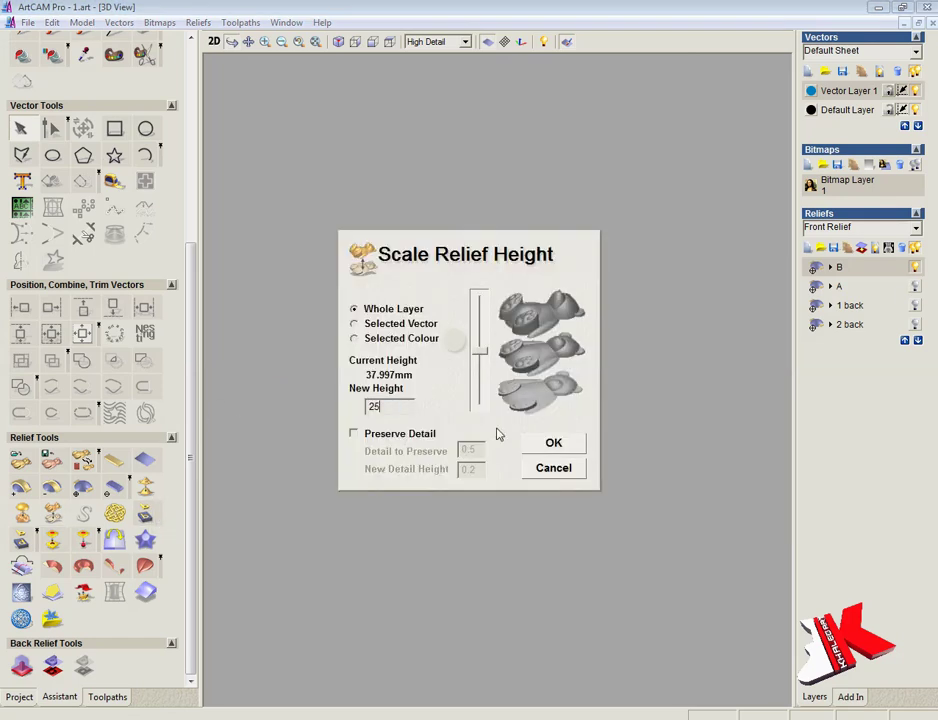
key(Return)
mouse_move(419, 546)
mouse_down()
mouse_move(528, 540)
mouse_move(521, 597)
mouse_up()
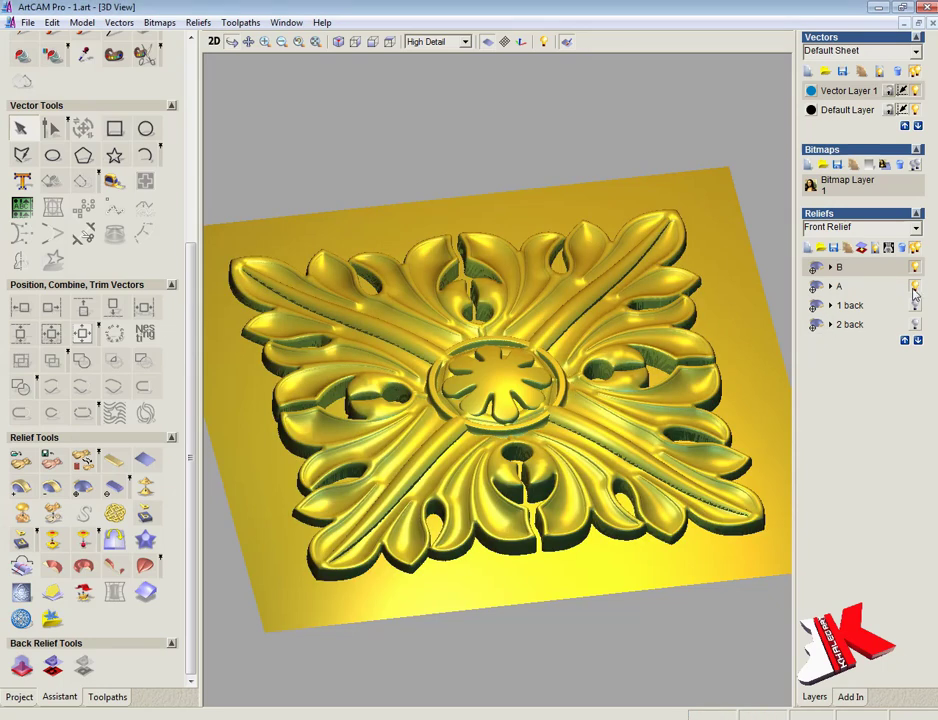
drag(564, 234, 456, 105)
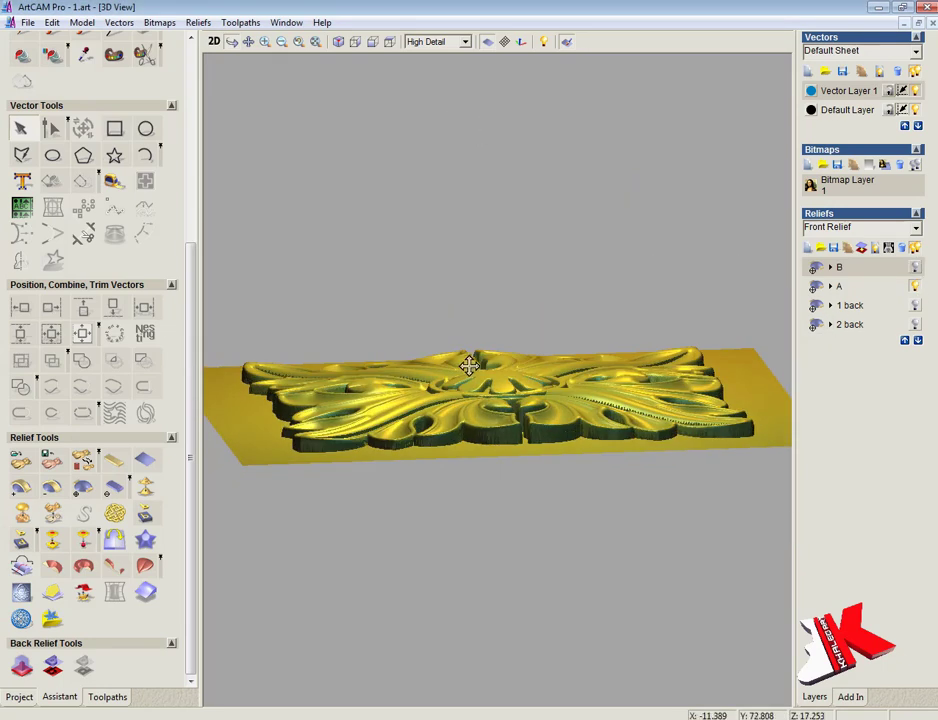
mouse_move(469, 366)
mouse_down()
mouse_move(611, 549)
mouse_move(492, 341)
mouse_up()
key(F2)
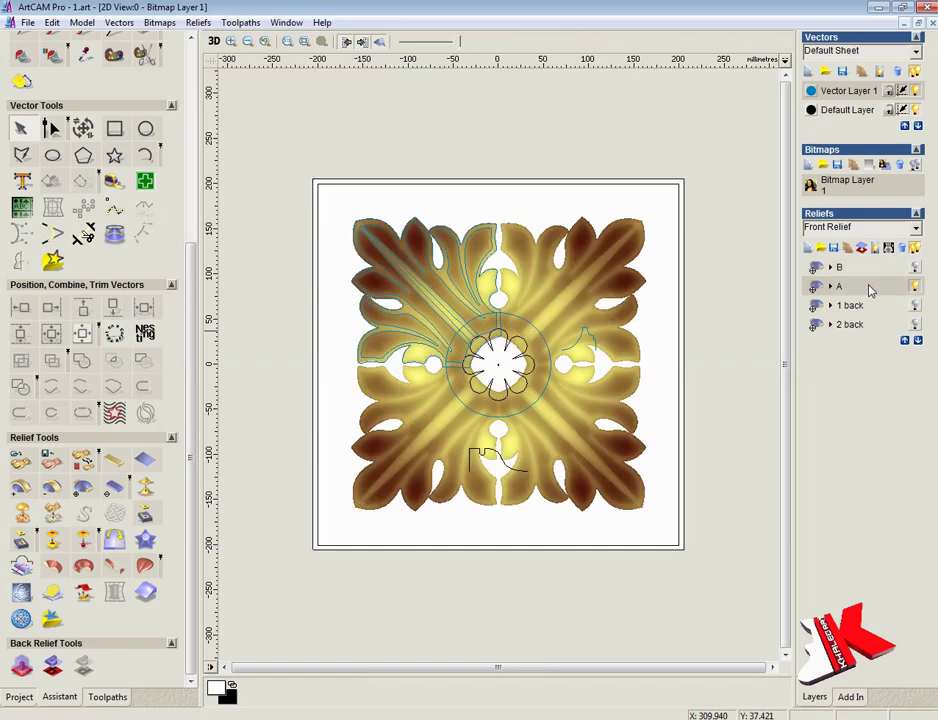
Add a new relief layer named A BACK and select the circle around the rosette
click(810, 248)
text(A BAC)
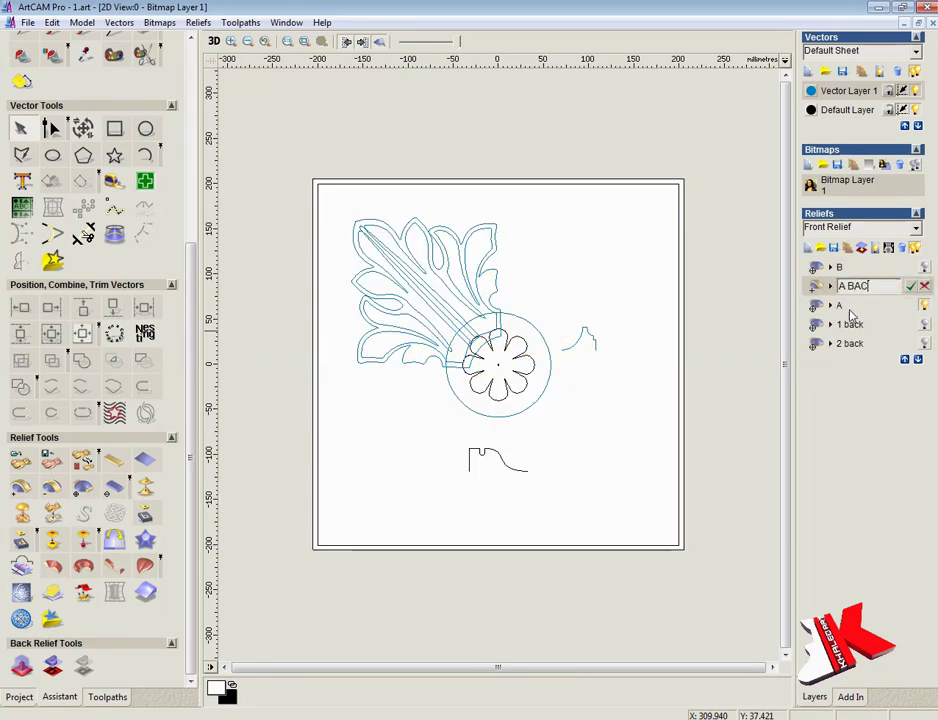
text(K)
key(Return)
click(534, 402)
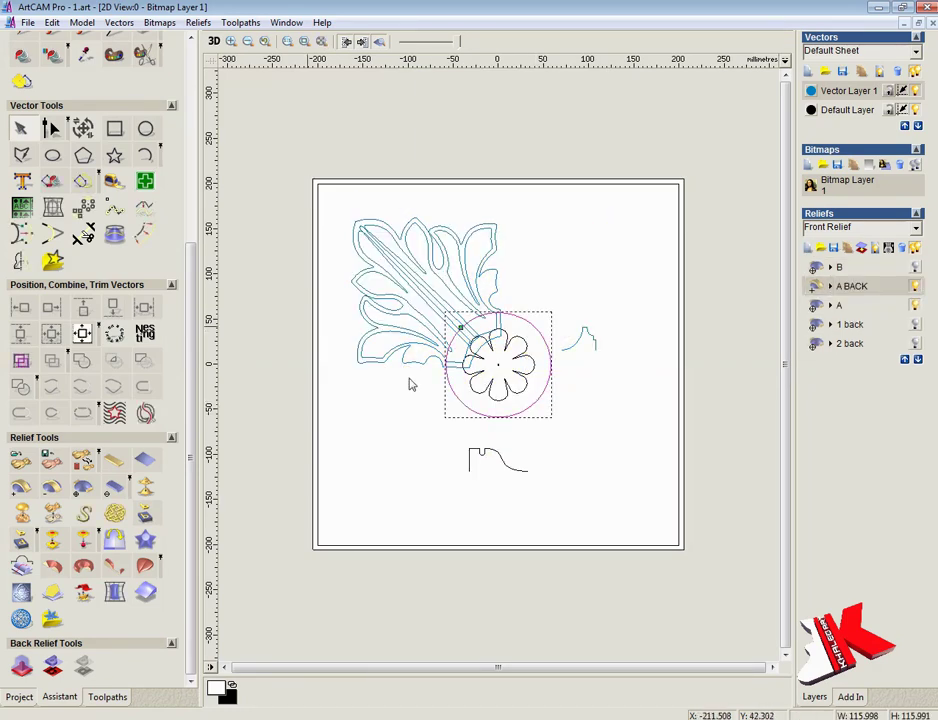
right_click(540, 398)
right_click(588, 226)
key(Escape)
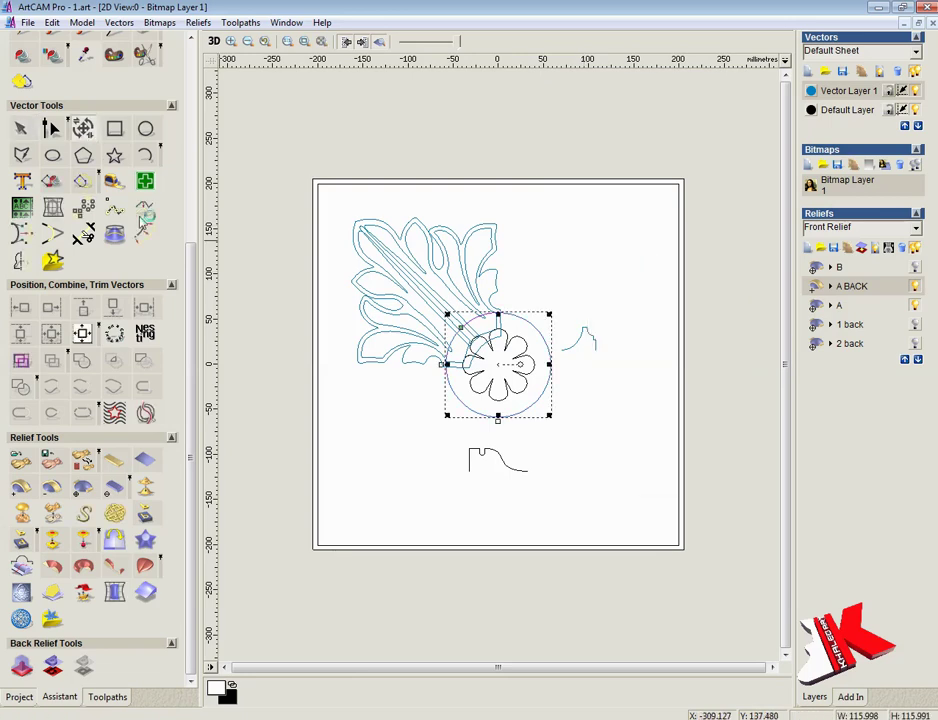
Enlarge the circle to about 558 mm across and make relief layer B active
click(84, 128)
drag(91, 262, 125, 262)
click(118, 510)
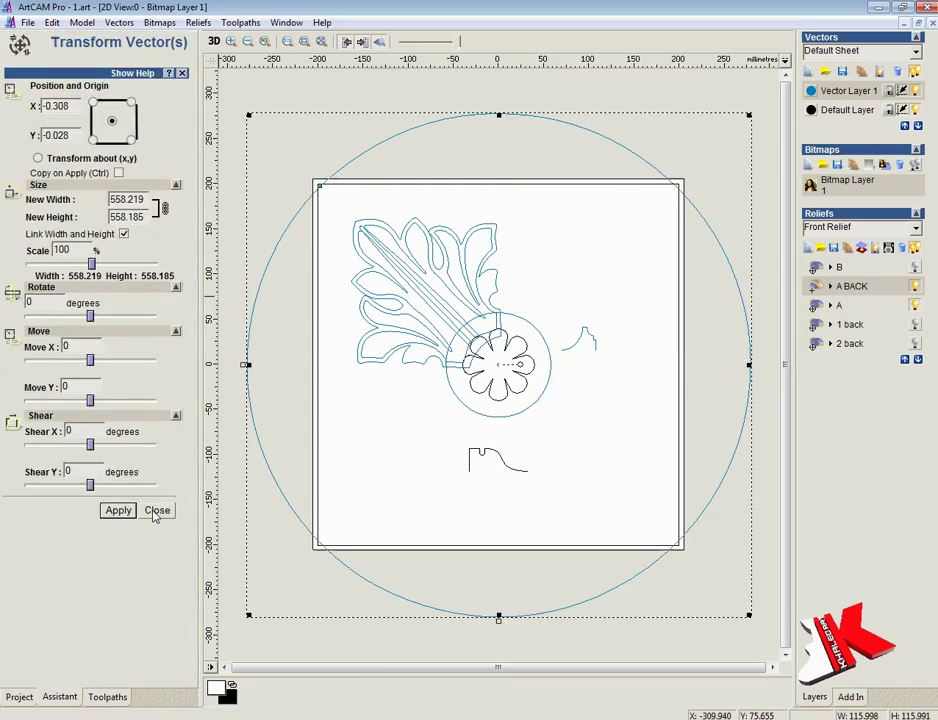
click(157, 510)
scroll(171, 372, up, 5)
click(838, 267)
scroll(565, 365, up, 5)
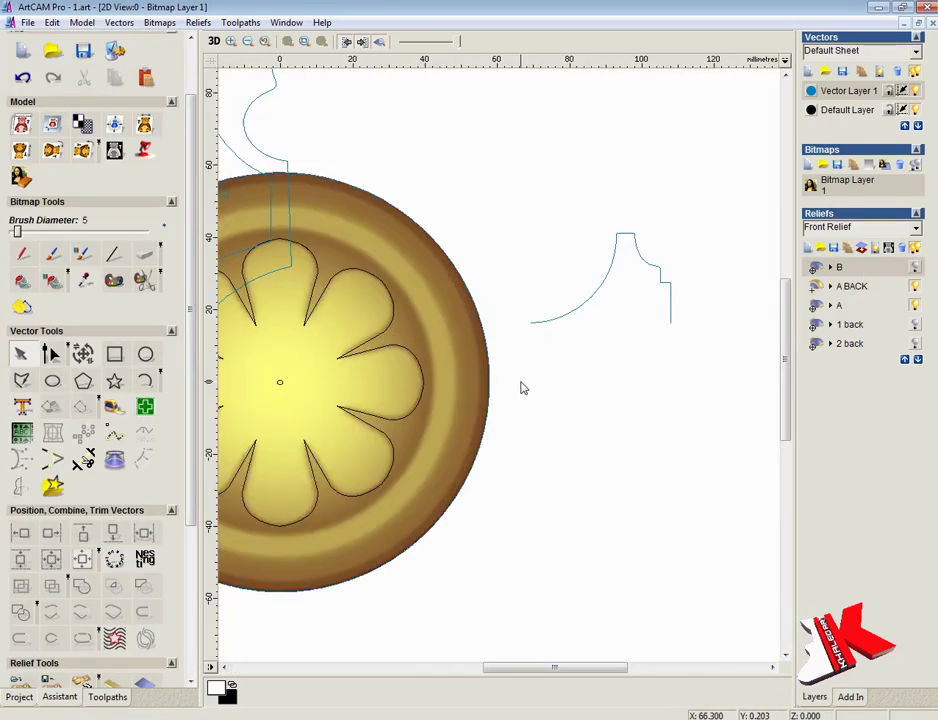
scroll(582, 420, down, 2)
scroll(607, 419, down, 1)
scroll(304, 328, up, 1)
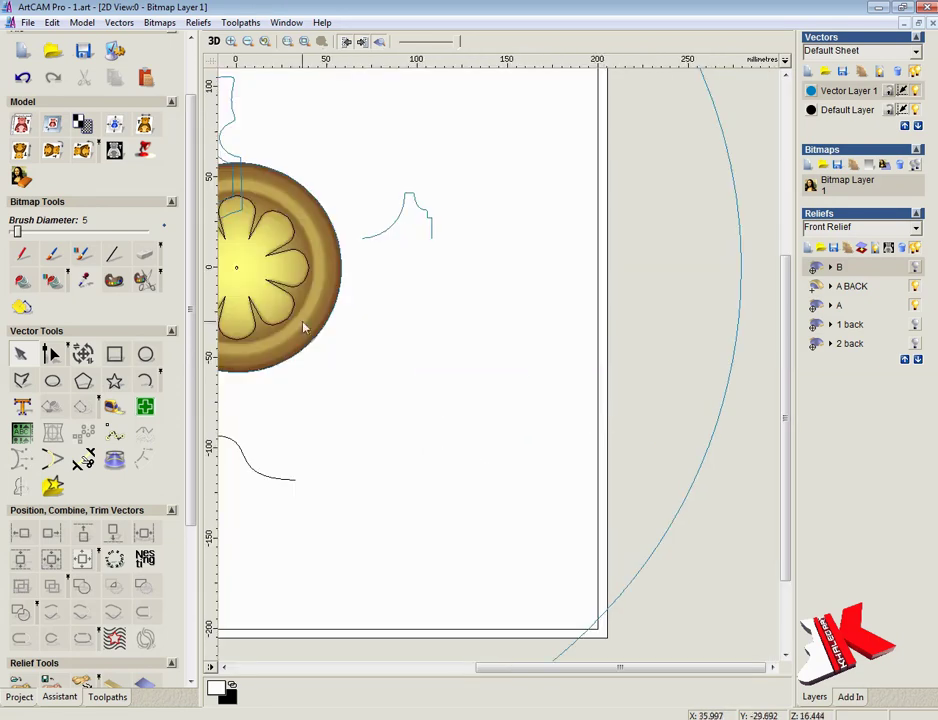
Draw a long 25 mm tall rectangle and move it below the rosette
click(115, 356)
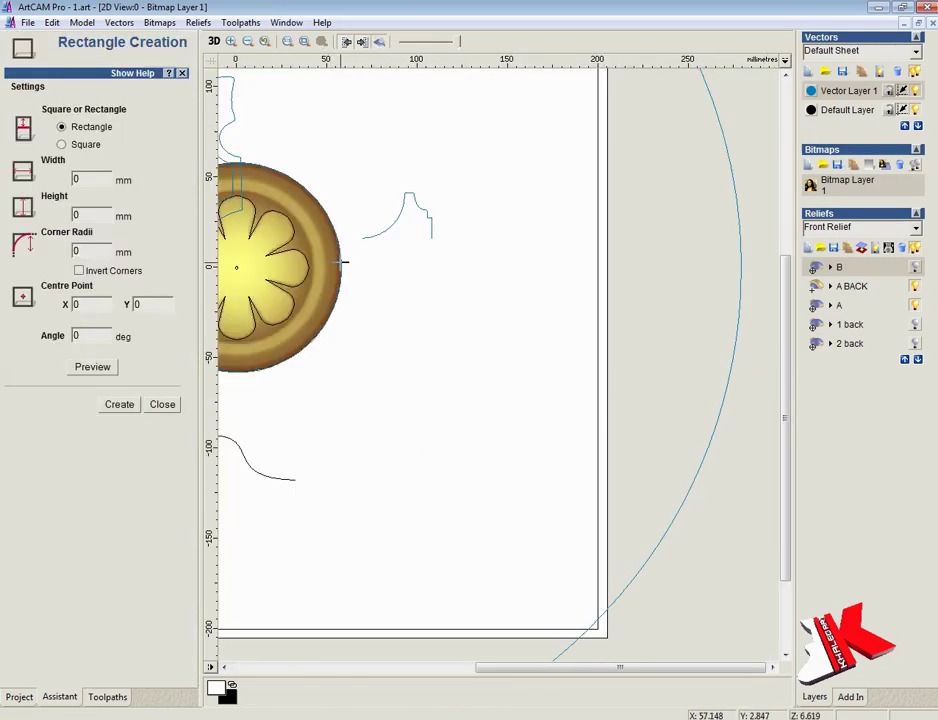
drag(323, 262, 741, 217)
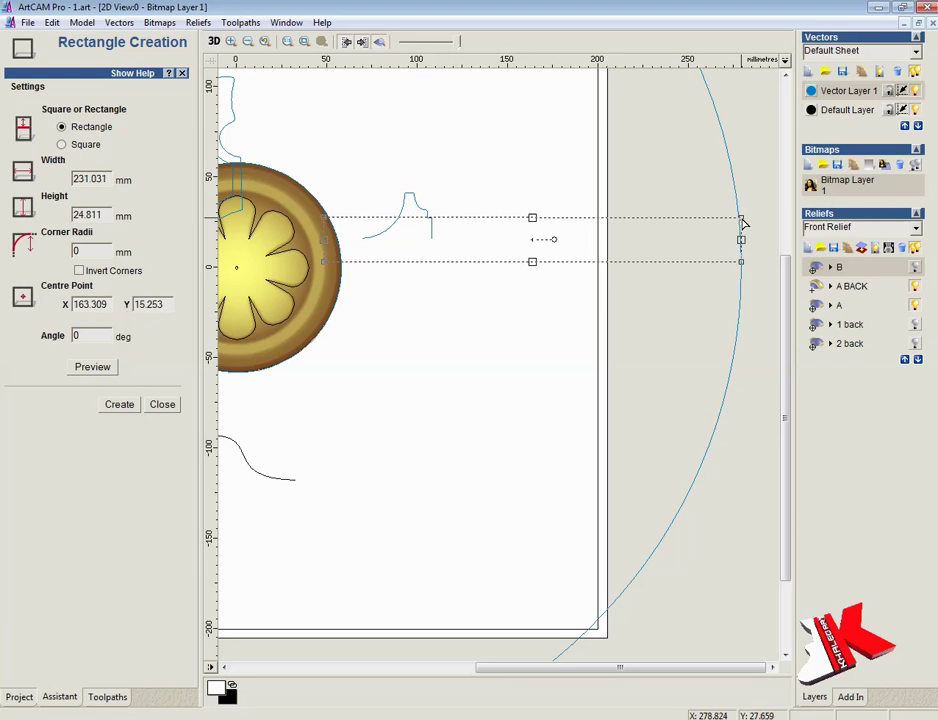
click(119, 404)
click(162, 404)
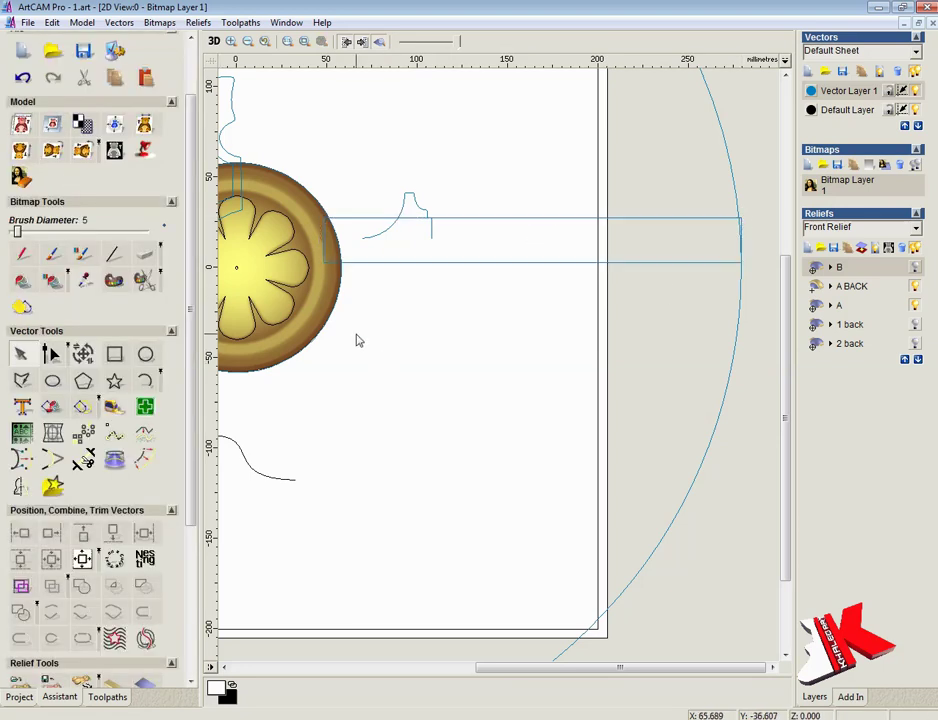
click(398, 263)
drag(398, 263, 359, 432)
Remove one rectangle side, lower the left corner node, and convert the long span to a bezier
key(n)
right_click(465, 431)
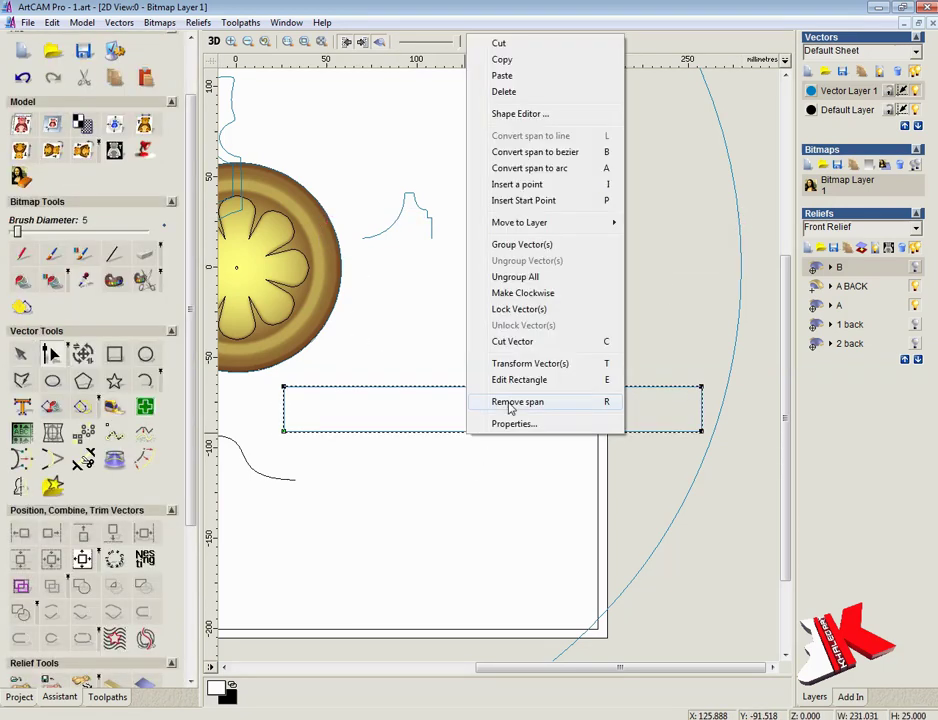
click(505, 407)
drag(285, 387, 284, 409)
right_click(396, 418)
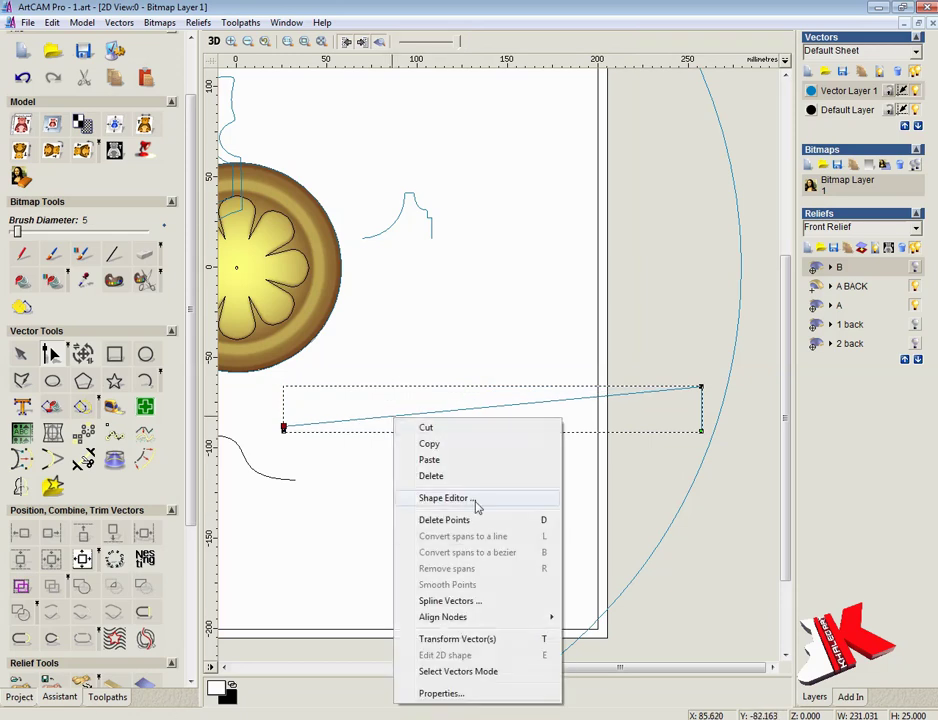
right_click(356, 425)
right_click(357, 420)
click(424, 138)
Drag the curve's end nodes and control handles to form a wavy profile
drag(423, 410, 326, 351)
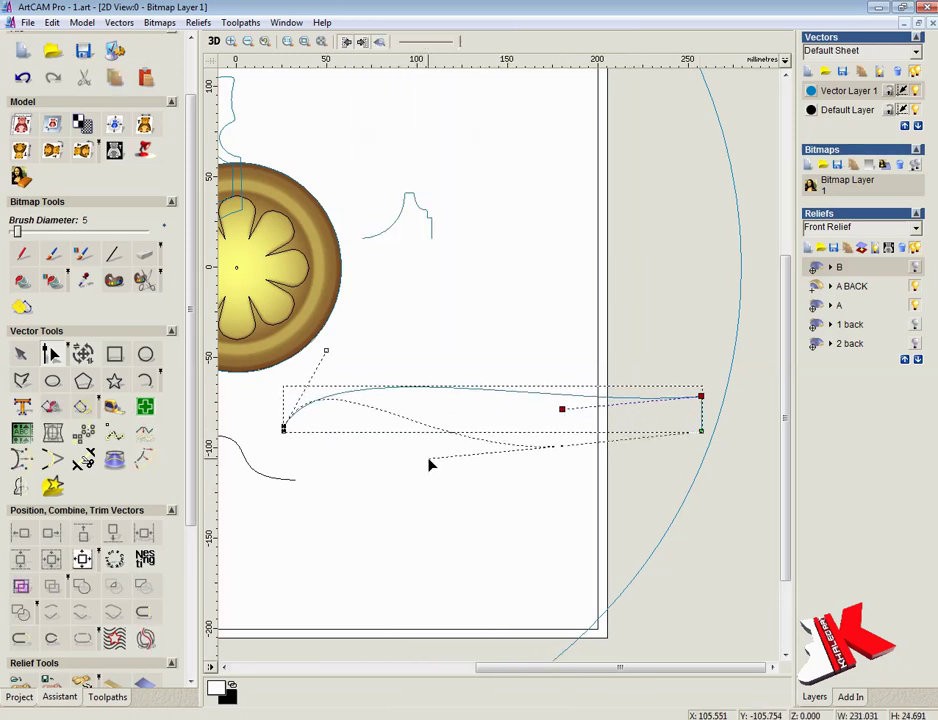
drag(429, 465, 395, 485)
drag(432, 431, 562, 409)
drag(494, 497, 511, 490)
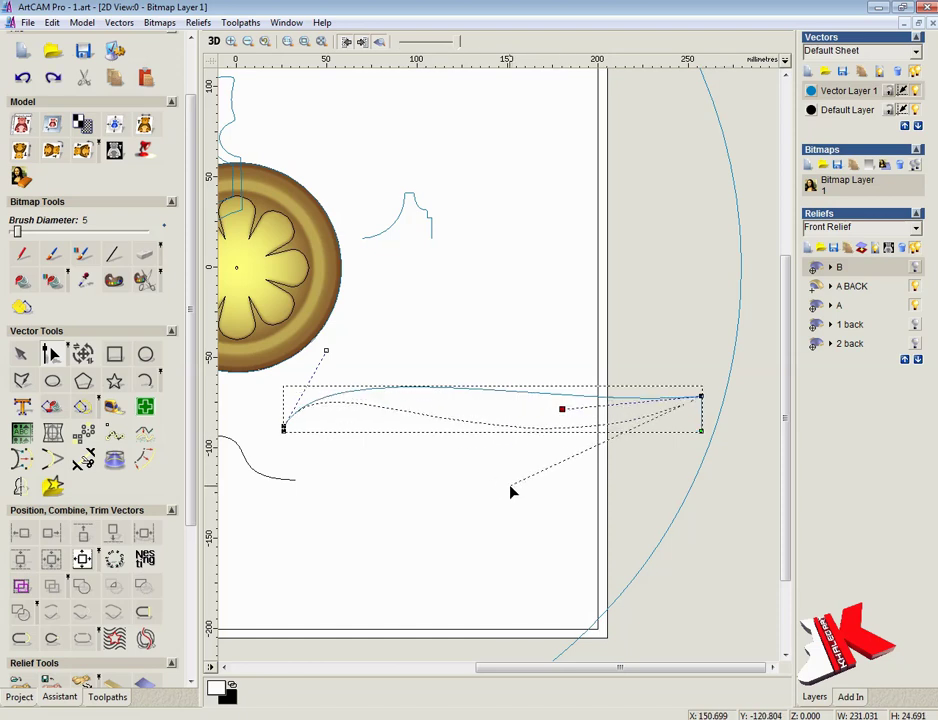
drag(325, 350, 361, 354)
scroll(463, 392, up, 2)
scroll(463, 392, up, 3)
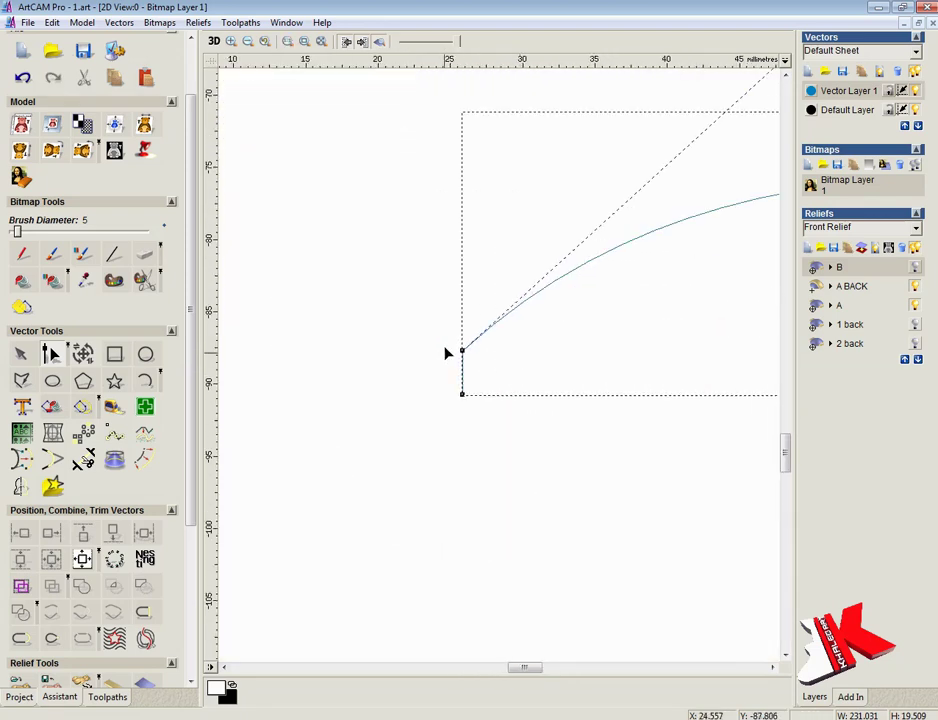
drag(461, 352, 484, 335)
scroll(477, 415, down, 3)
scroll(515, 441, down, 5)
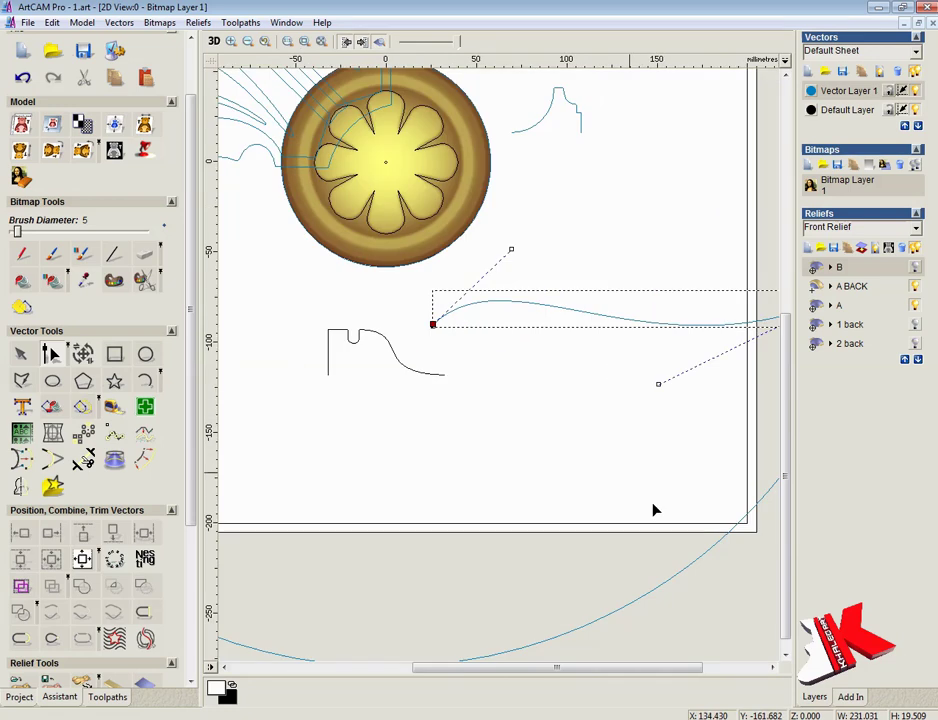
scroll(95, 400, down, 3)
scroll(459, 484, down, 2)
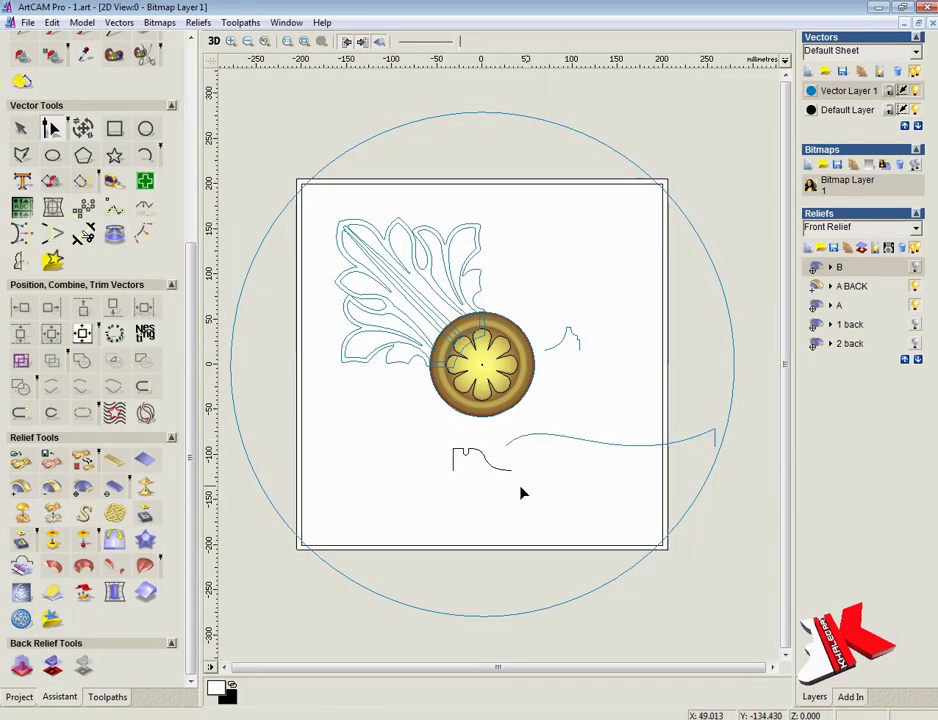
Move the wavy curve up beside the rosette, reaching the large circle
click(51, 458)
click(800, 225)
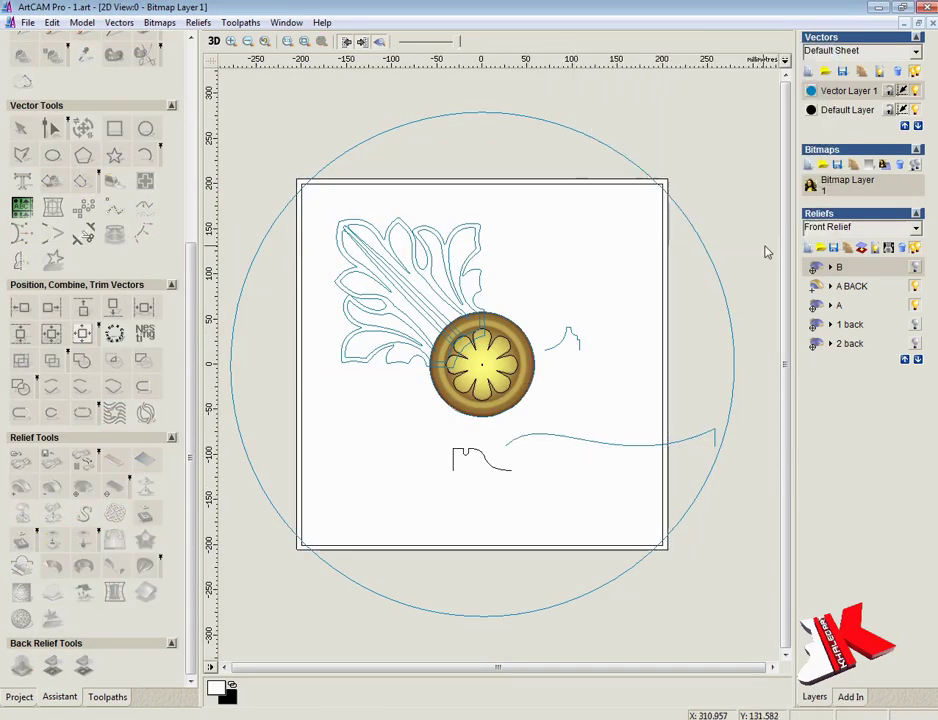
mouse_move(561, 436)
mouse_down()
mouse_move(576, 352)
mouse_move(536, 370)
mouse_up()
scroll(536, 370, up, 2)
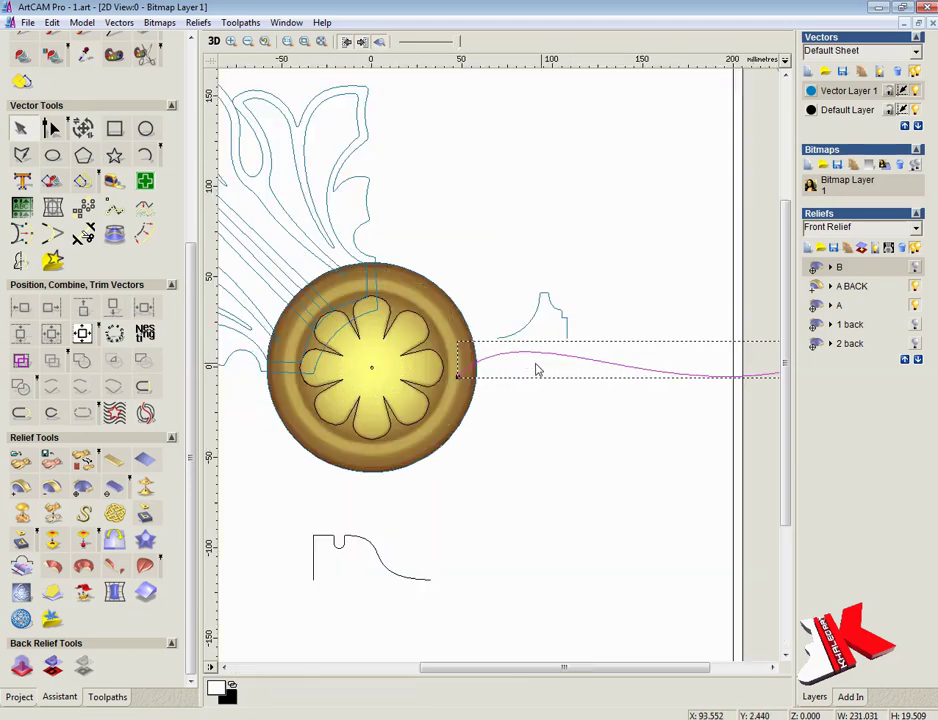
scroll(536, 329, up, 4)
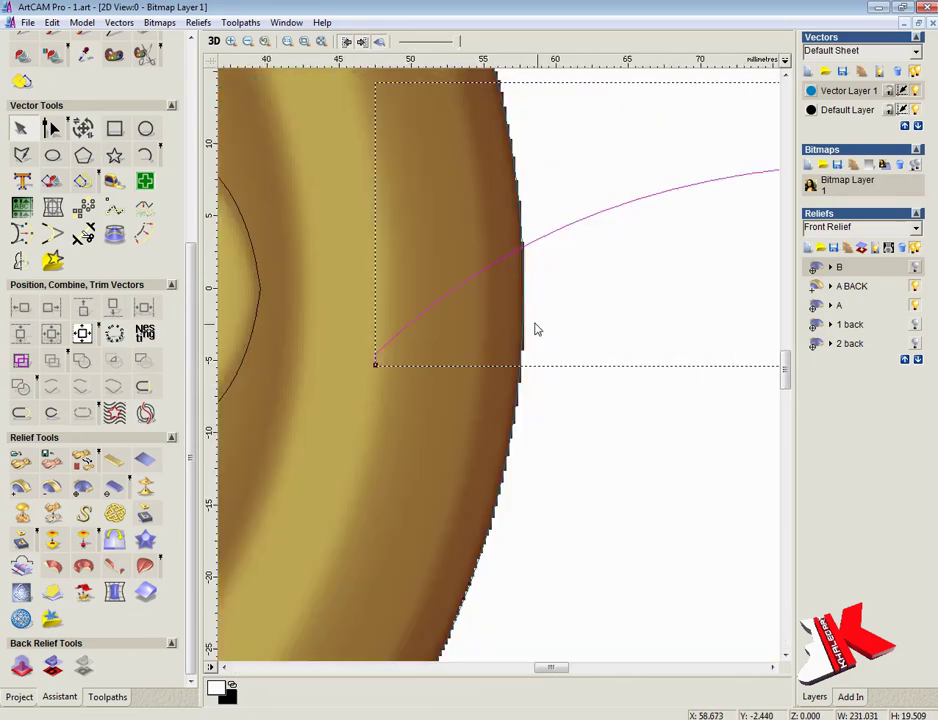
Offset the rosette circle 3 mm inward, keeping the original circle
click(145, 236)
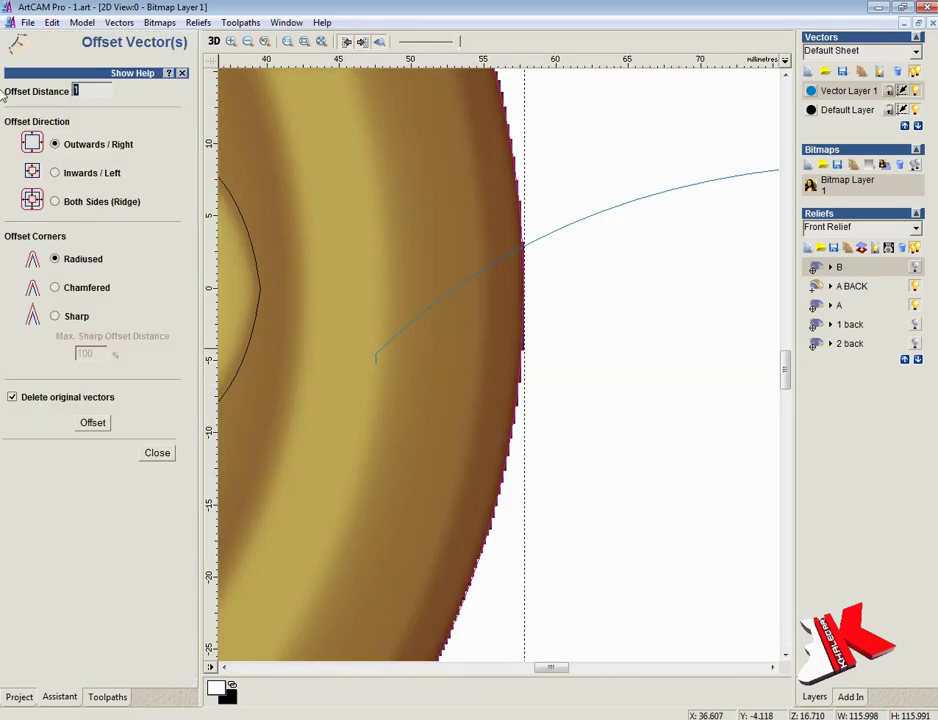
click(85, 423)
click(93, 424)
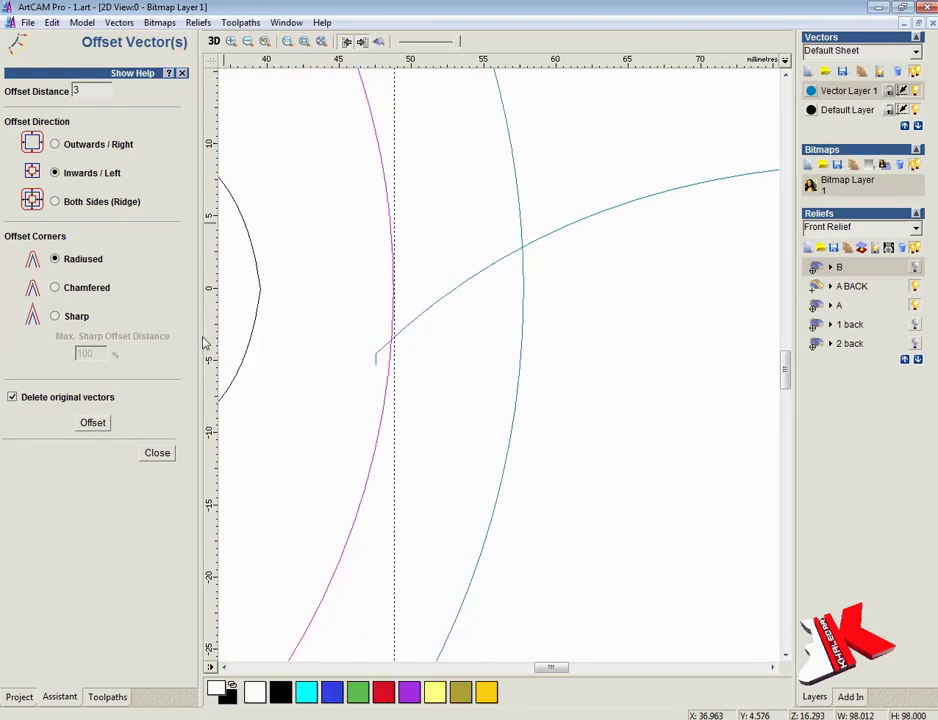
text(1)
click(163, 453)
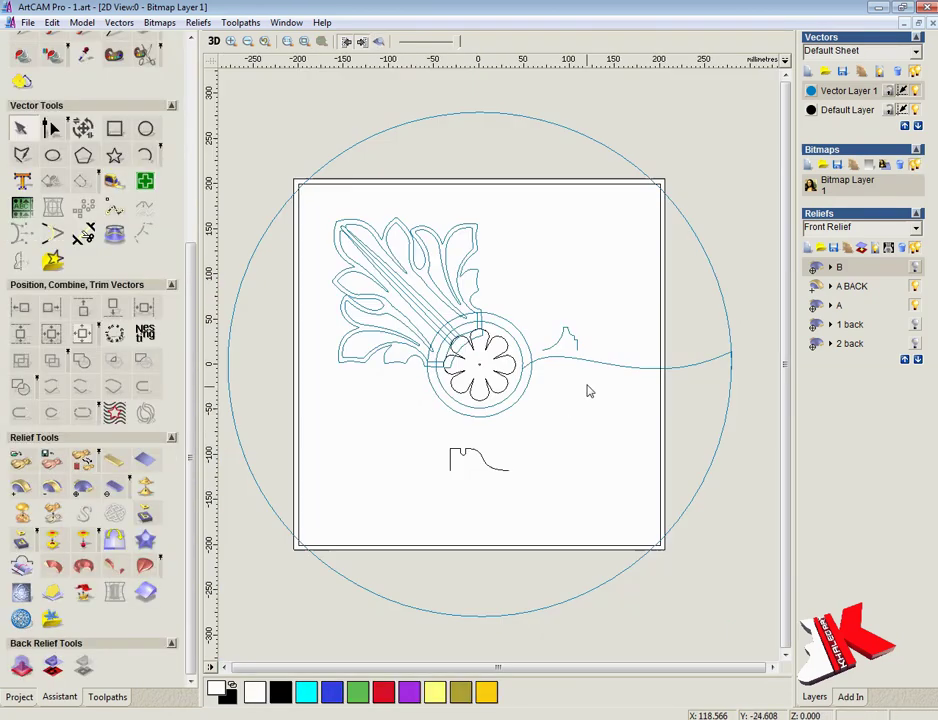
Set up a two-rail sweep with the big and rosette circles as rails and the wavy cross section
drag(598, 369, 598, 434)
click(51, 459)
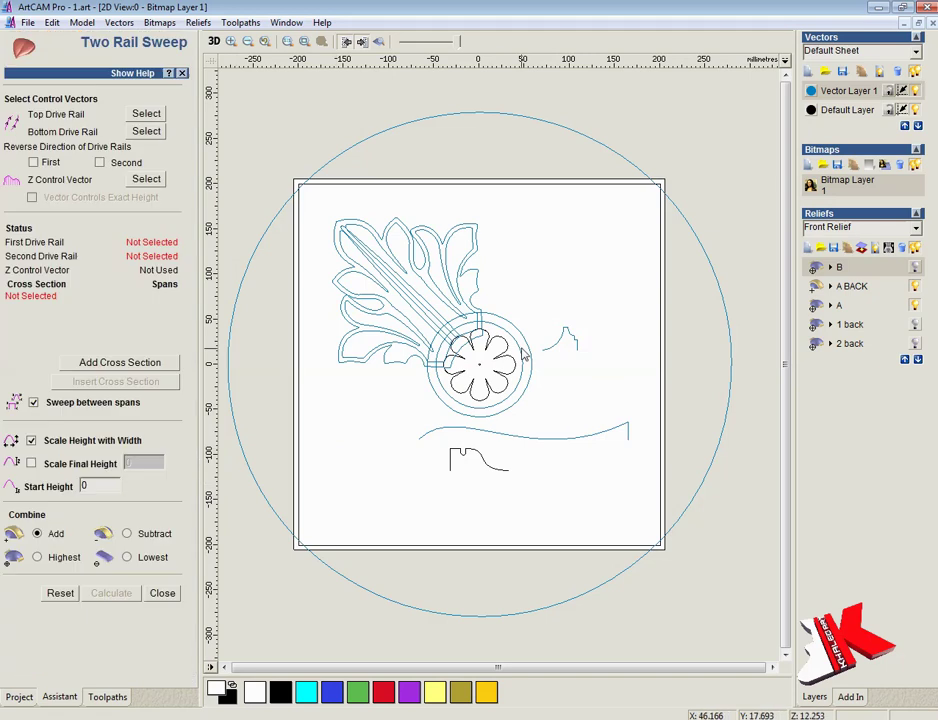
click(146, 114)
click(613, 147)
click(147, 131)
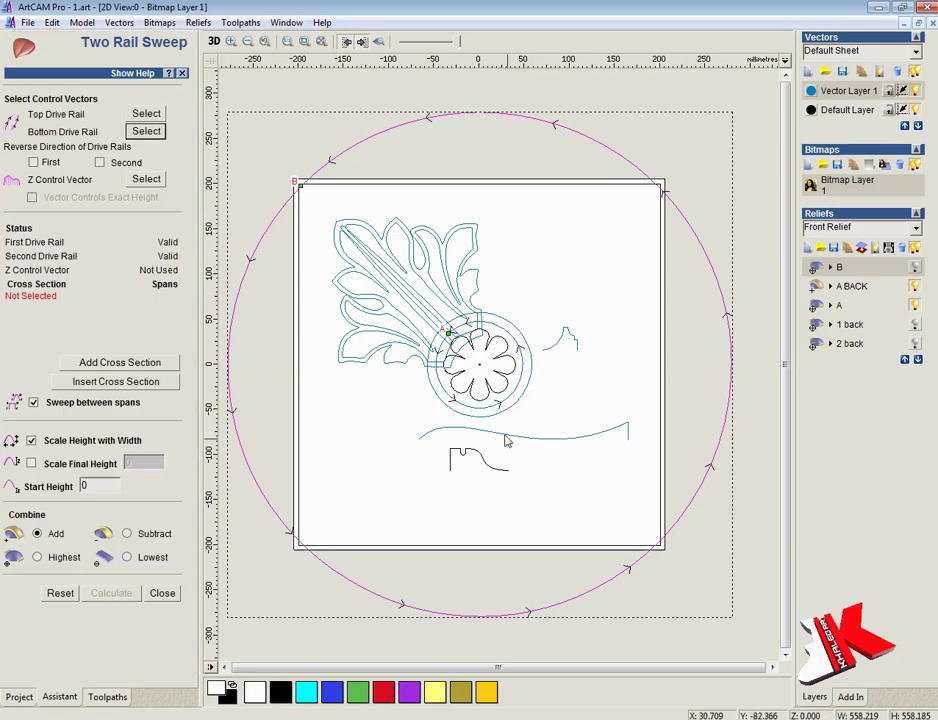
click(505, 430)
click(117, 382)
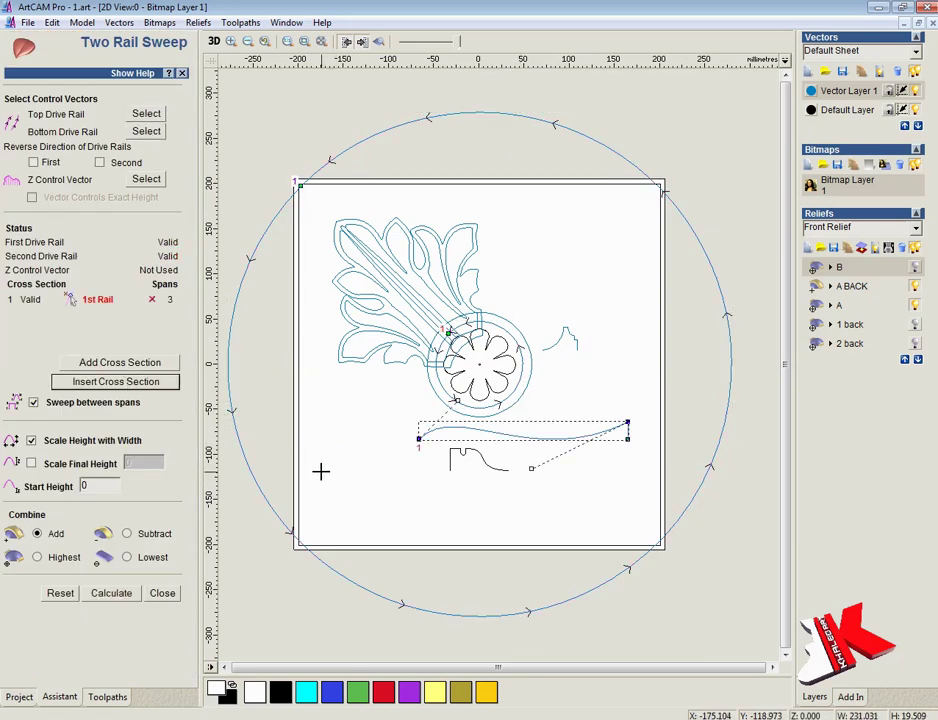
Hide relief layer B and make A BACK the working relief layer
click(117, 596)
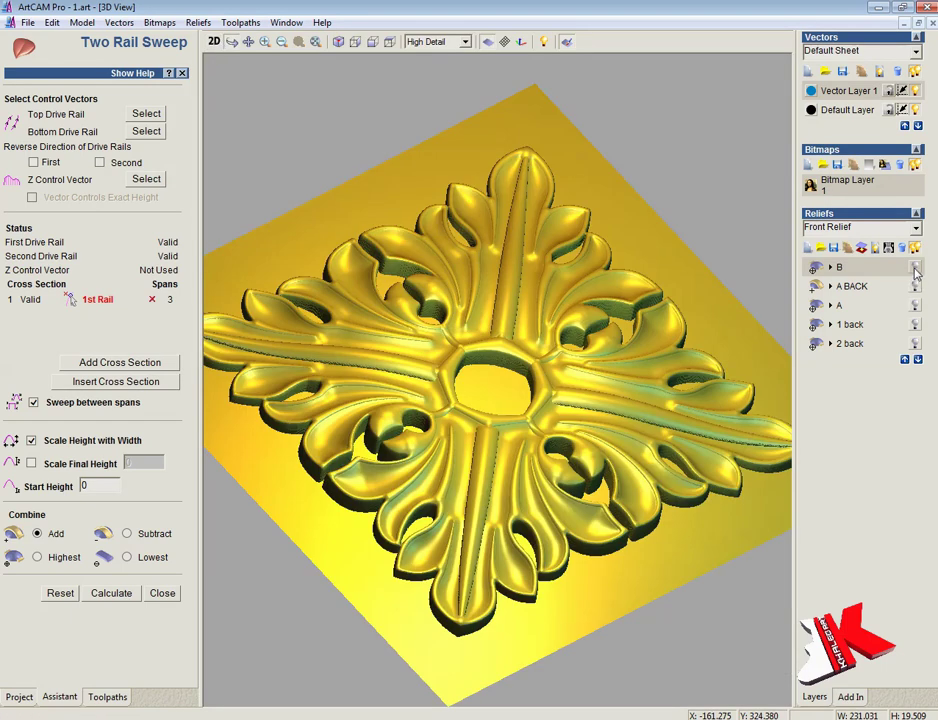
click(914, 268)
click(818, 326)
key(F2)
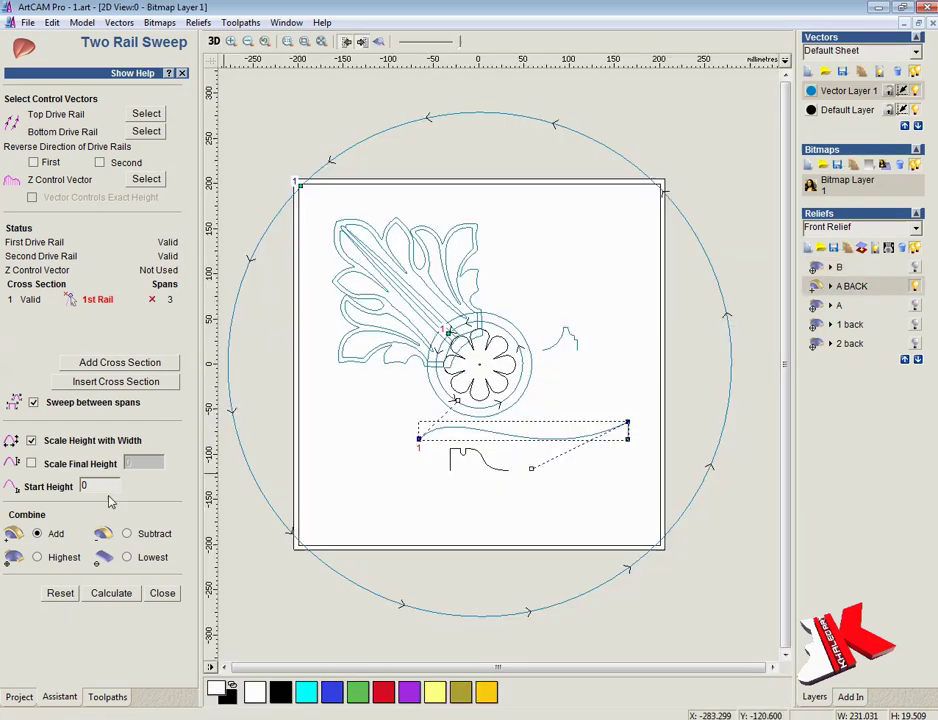
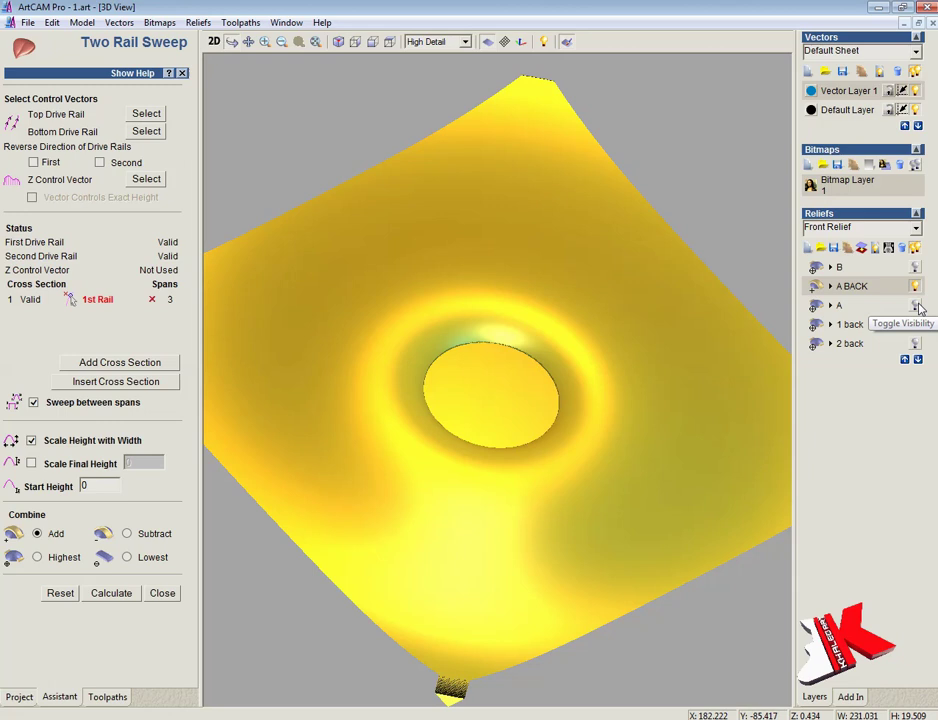
In 3D view, merge the visible reliefs and delete the original A and A BACK layers
click(918, 305)
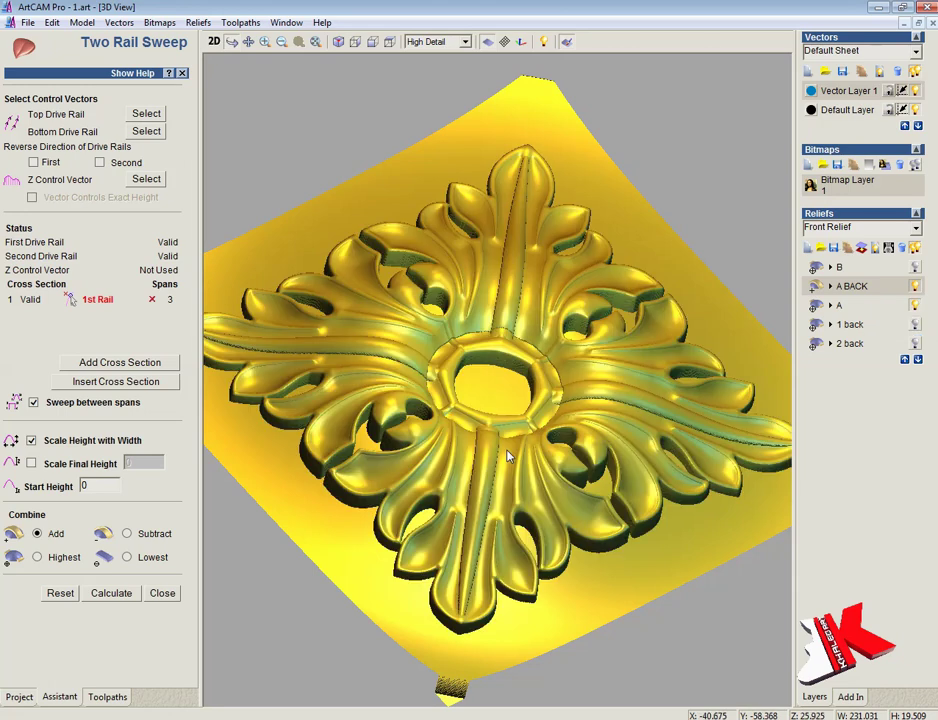
mouse_move(509, 446)
mouse_down()
mouse_move(487, 532)
mouse_move(532, 369)
mouse_move(468, 300)
mouse_move(490, 430)
mouse_up()
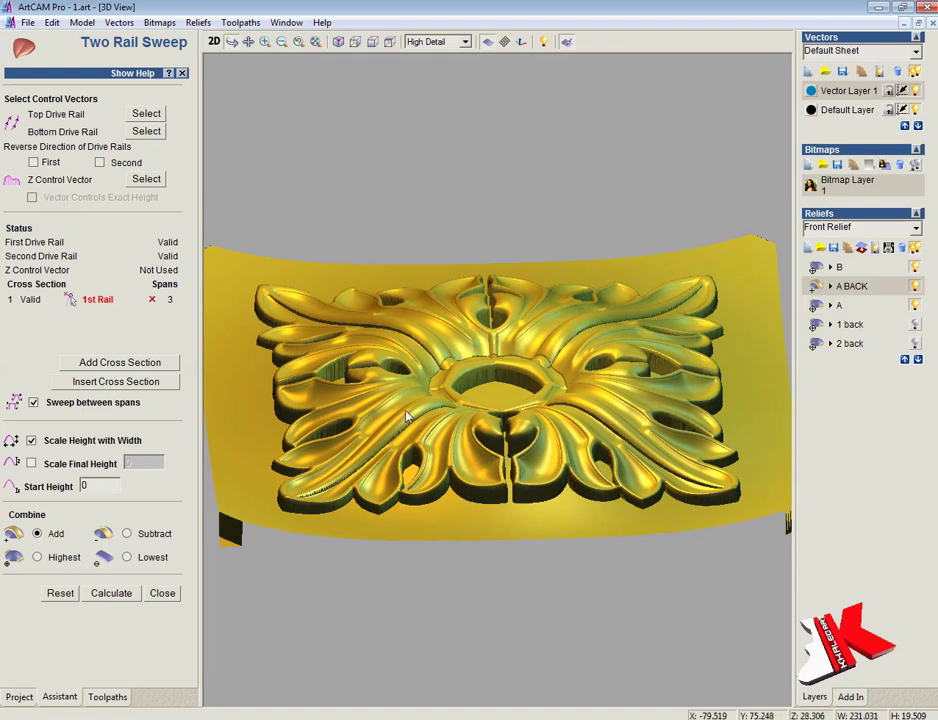
scroll(406, 417, up, 1)
scroll(528, 389, up, 4)
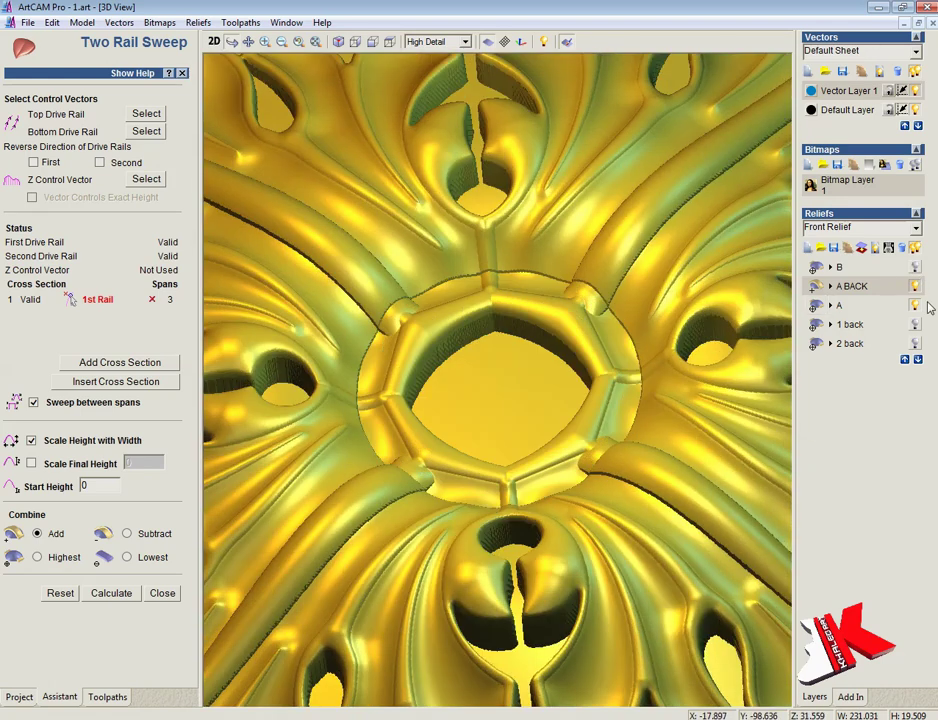
key(0)
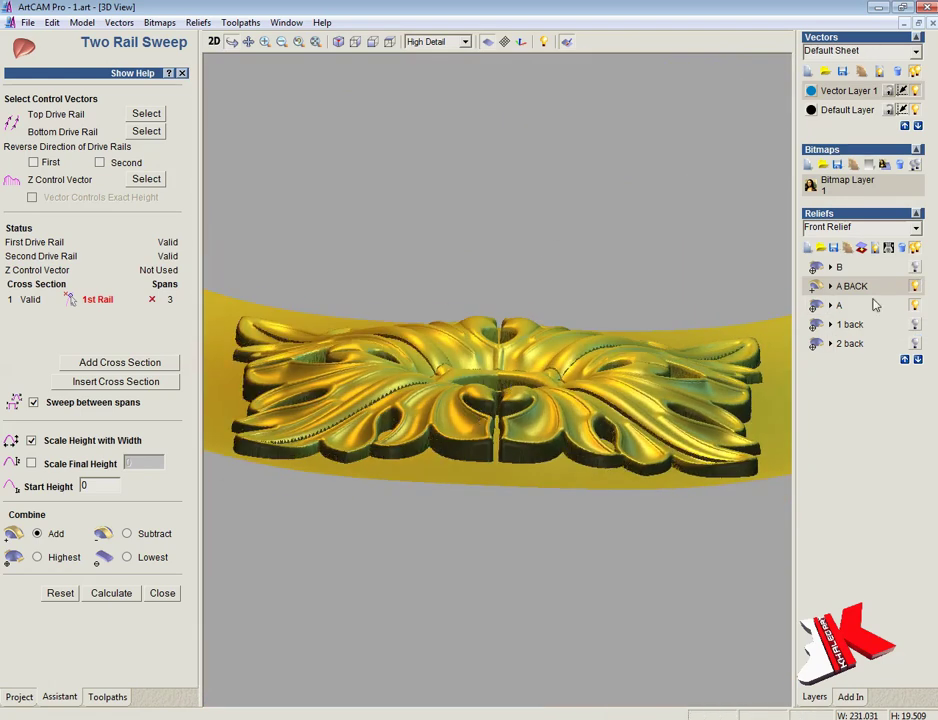
click(848, 326)
key(Delete)
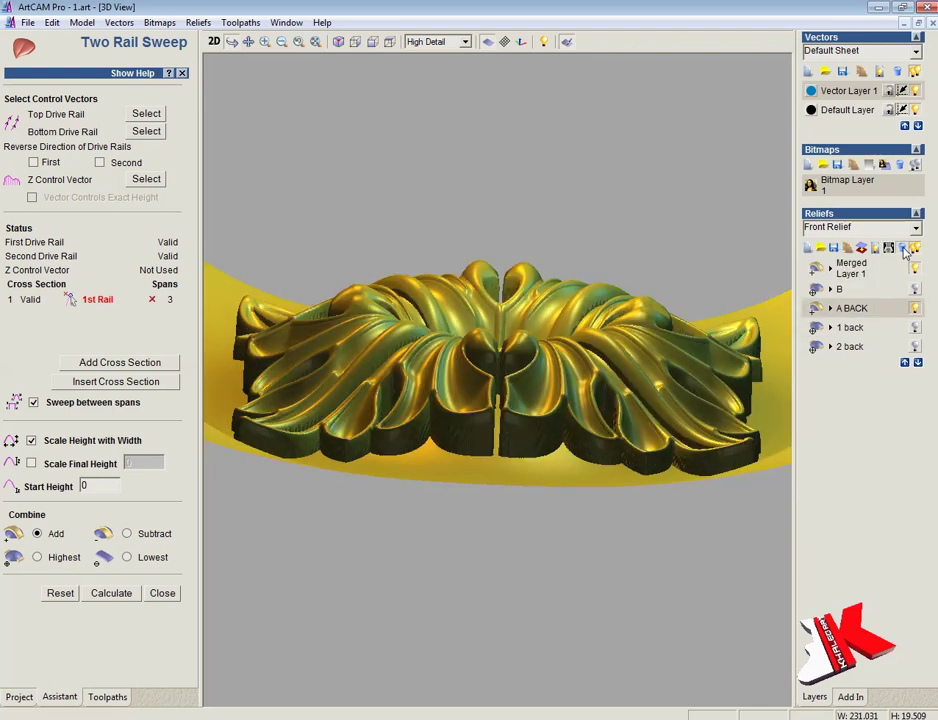
key(Delete)
Rename the merged relief layer to A and move it below layer B
double_click(852, 278)
text(A)
click(919, 266)
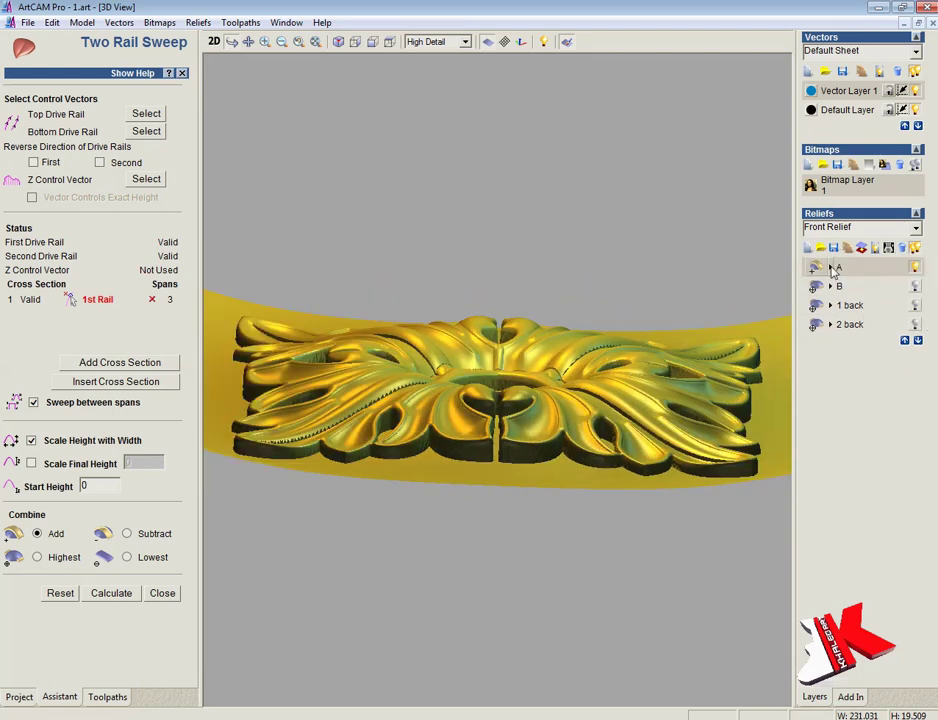
click(918, 340)
drag(398, 394, 425, 548)
Close the Two Rail Sweep settings and select the leaf outline in 2D view
key(F2)
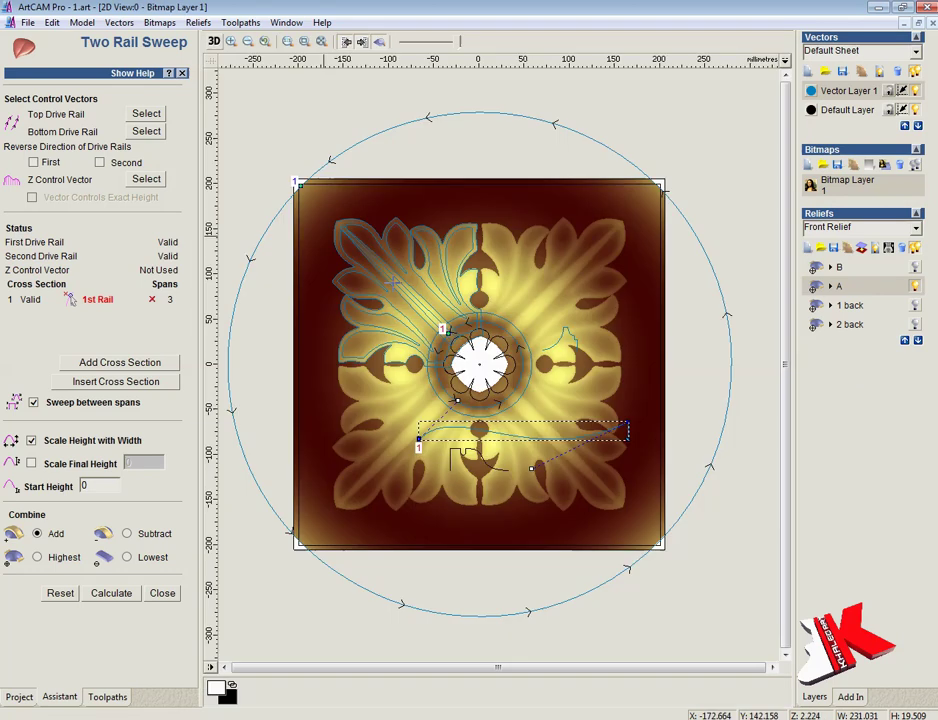
key(Escape)
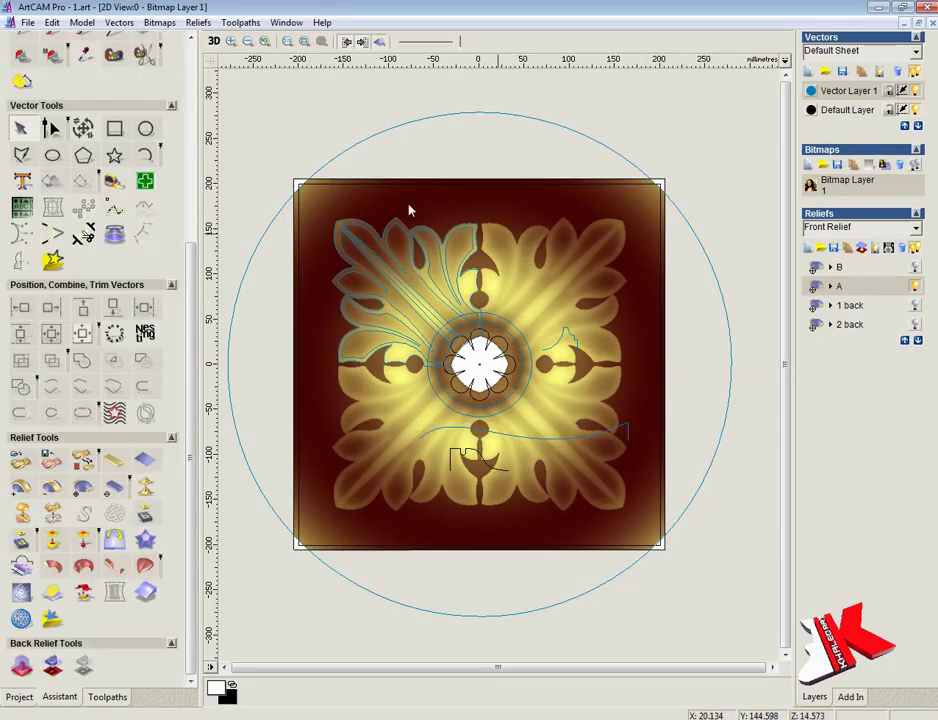
click(362, 44)
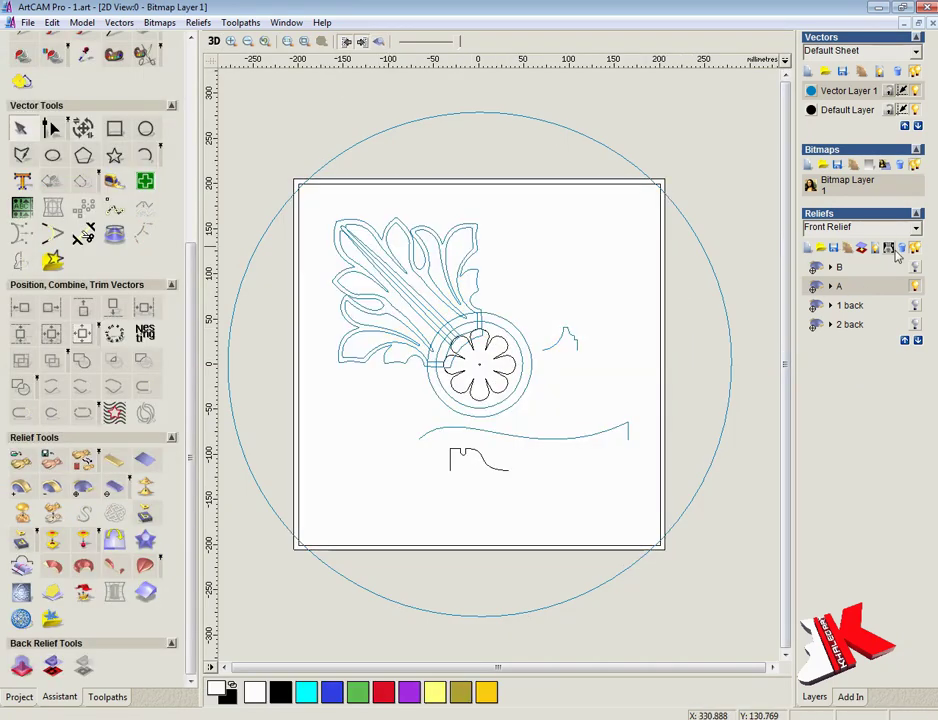
click(213, 42)
mouse_move(506, 345)
mouse_down()
mouse_move(530, 222)
mouse_move(418, 264)
mouse_up()
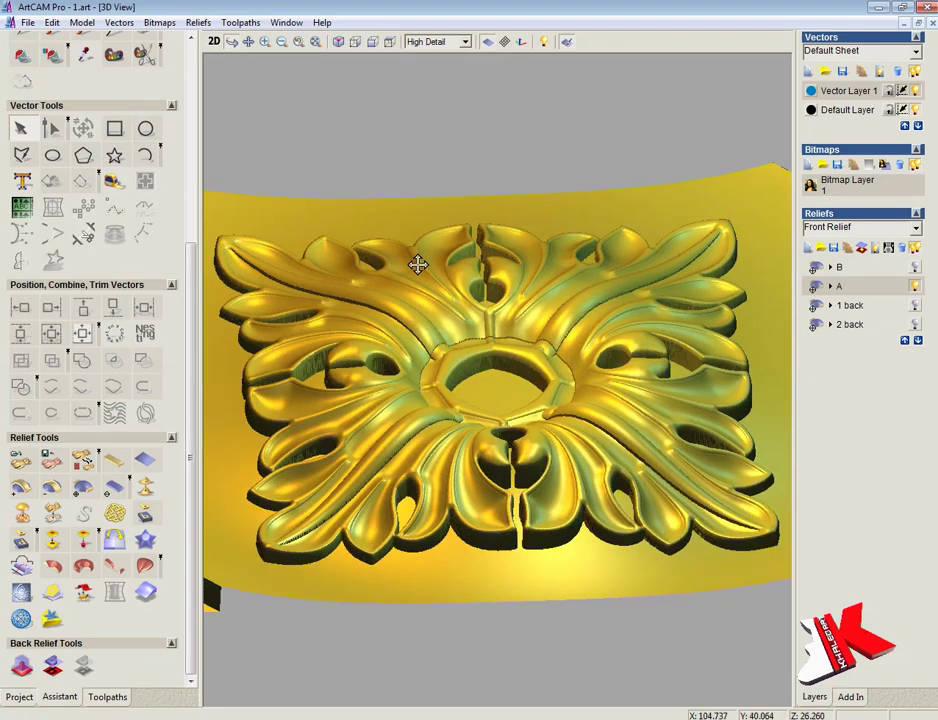
click(213, 42)
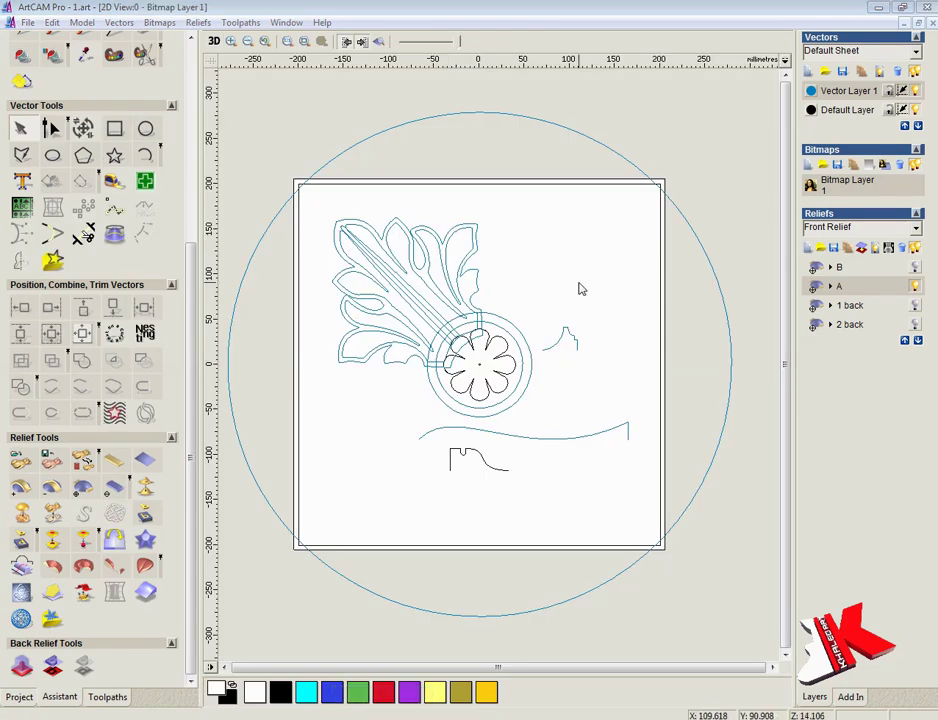
click(478, 244)
key(F4)
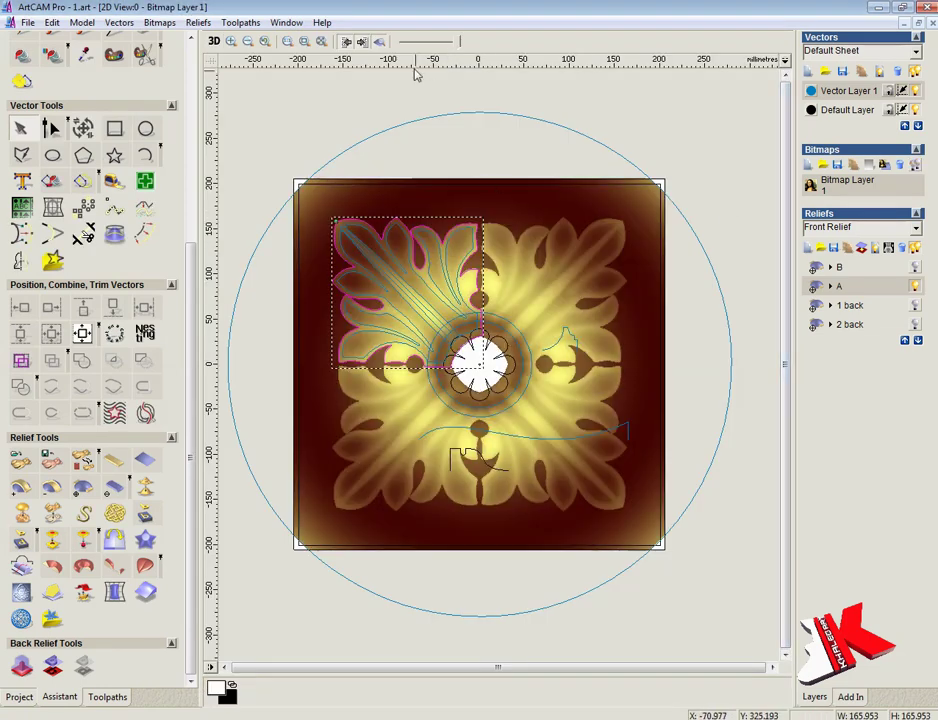
key(F4)
right_click(486, 193)
key(Escape)
scroll(27, 370, up, 3)
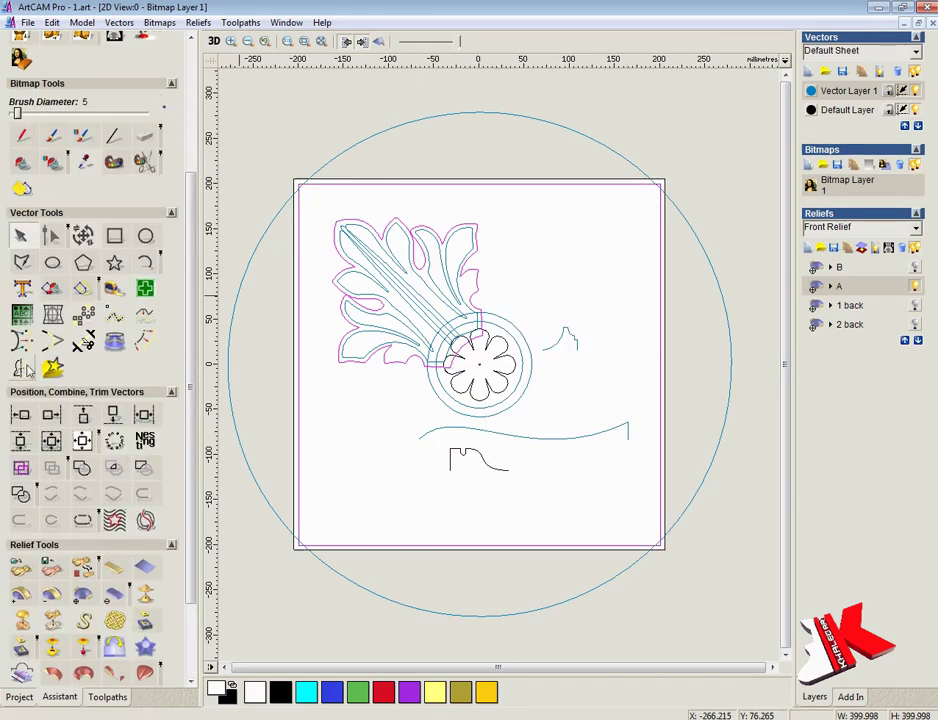
Mirror the leaf horizontally about the centre to make a right-hand copy
click(25, 369)
click(147, 175)
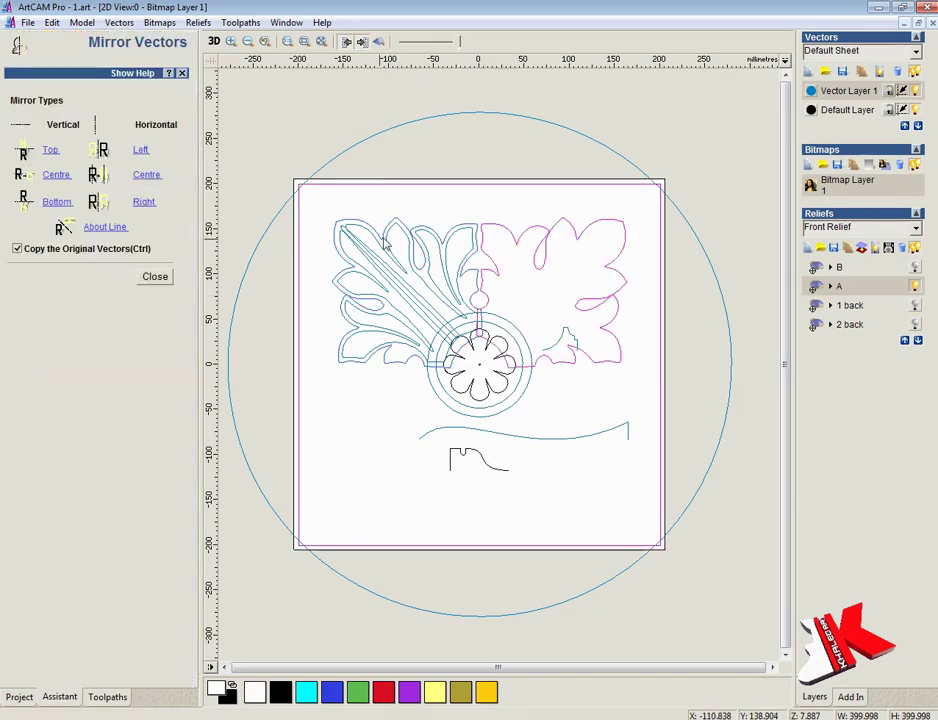
shift+click(463, 222)
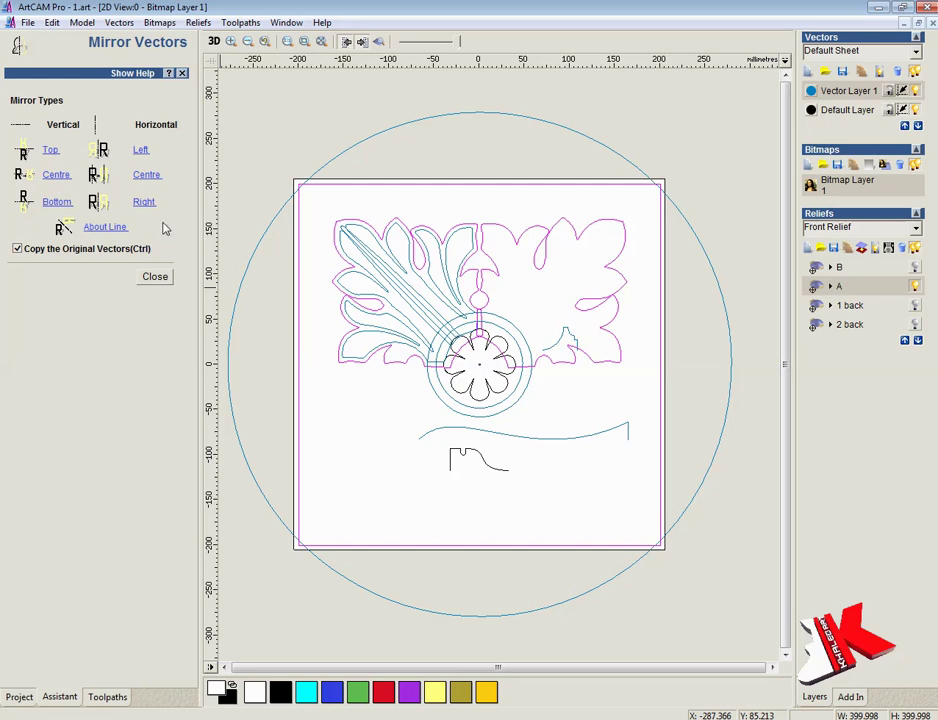
click(57, 203)
key(ctrl+z)
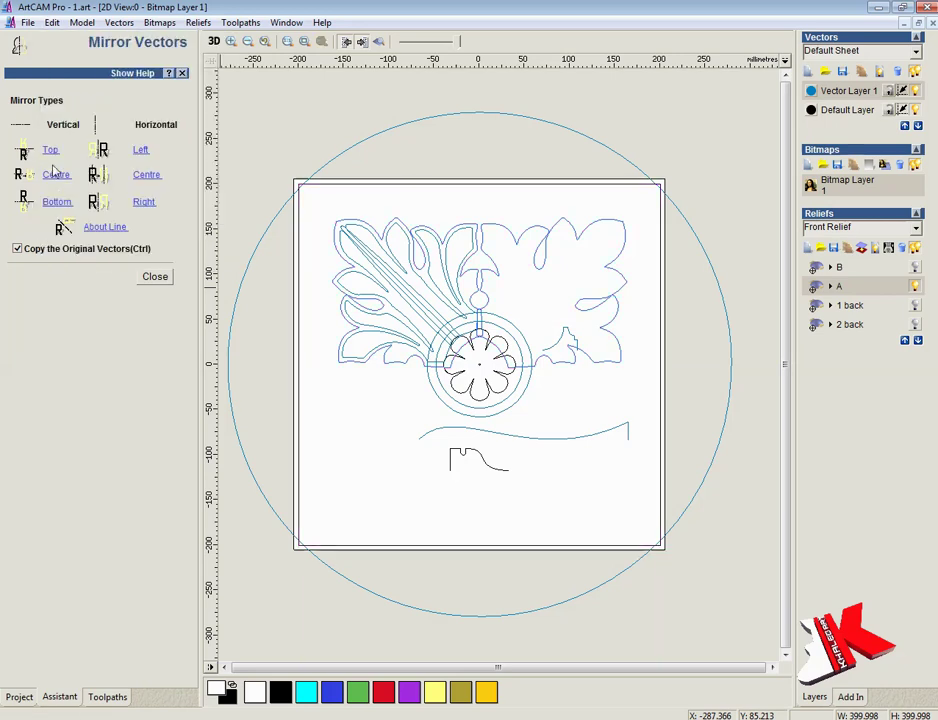
Mirror both upper leaves vertically into the bottom half, undoing to restore the upper-right leaf
click(532, 398)
shift+click(444, 230)
click(55, 203)
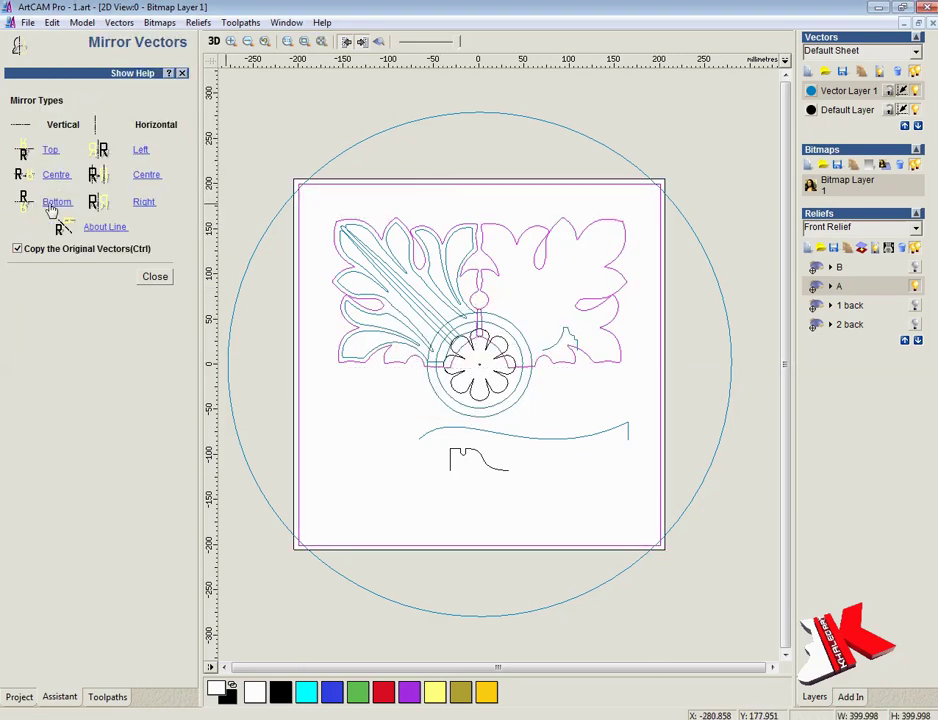
click(57, 204)
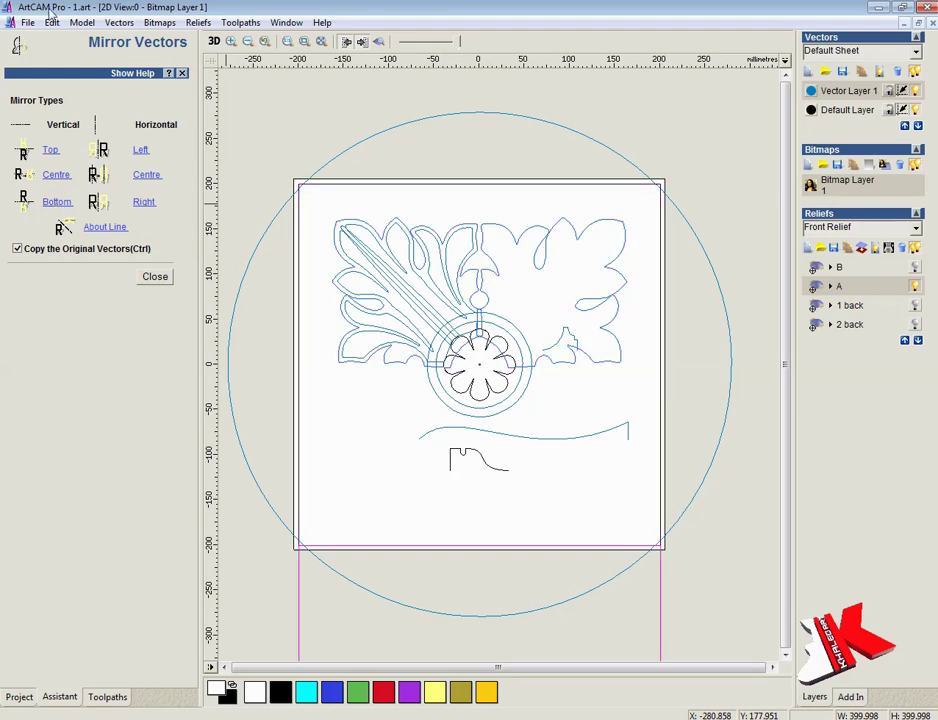
click(444, 230)
shift+click(540, 220)
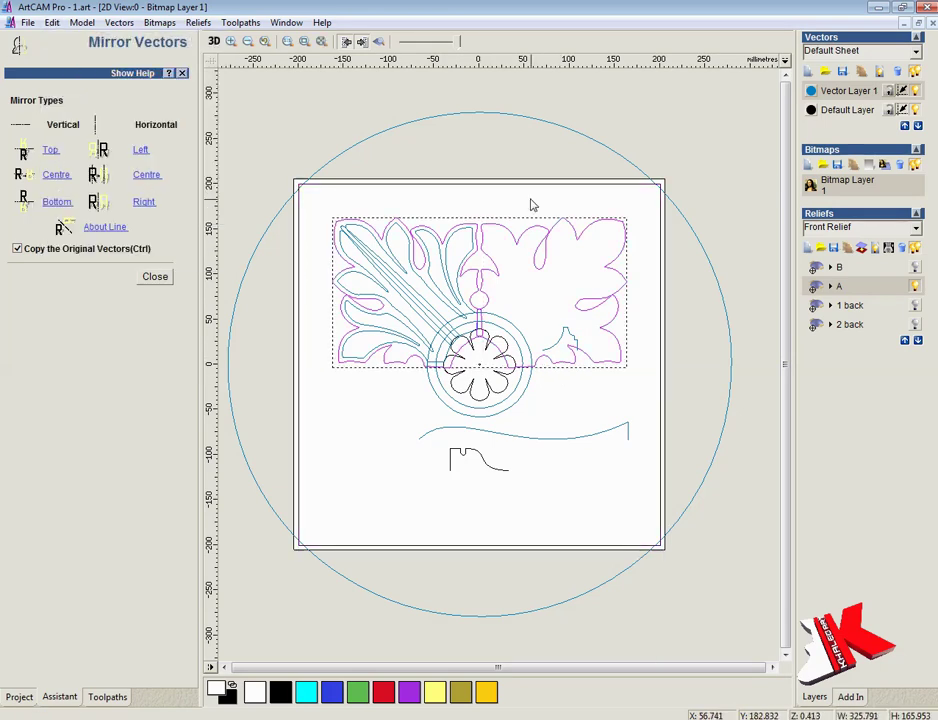
shift+click(530, 185)
click(146, 177)
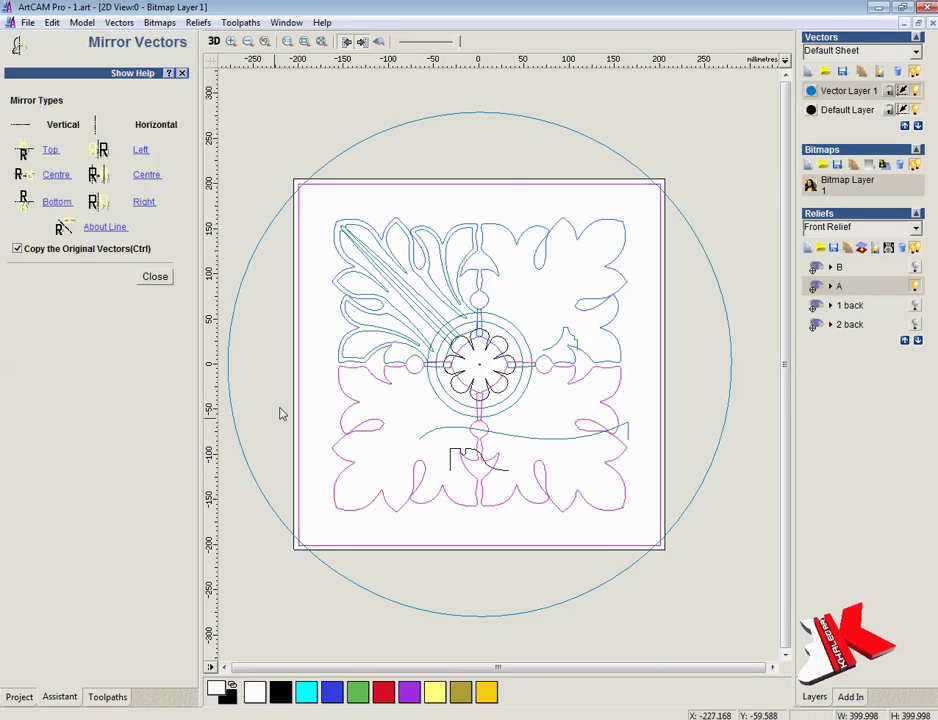
click(51, 22)
click(60, 40)
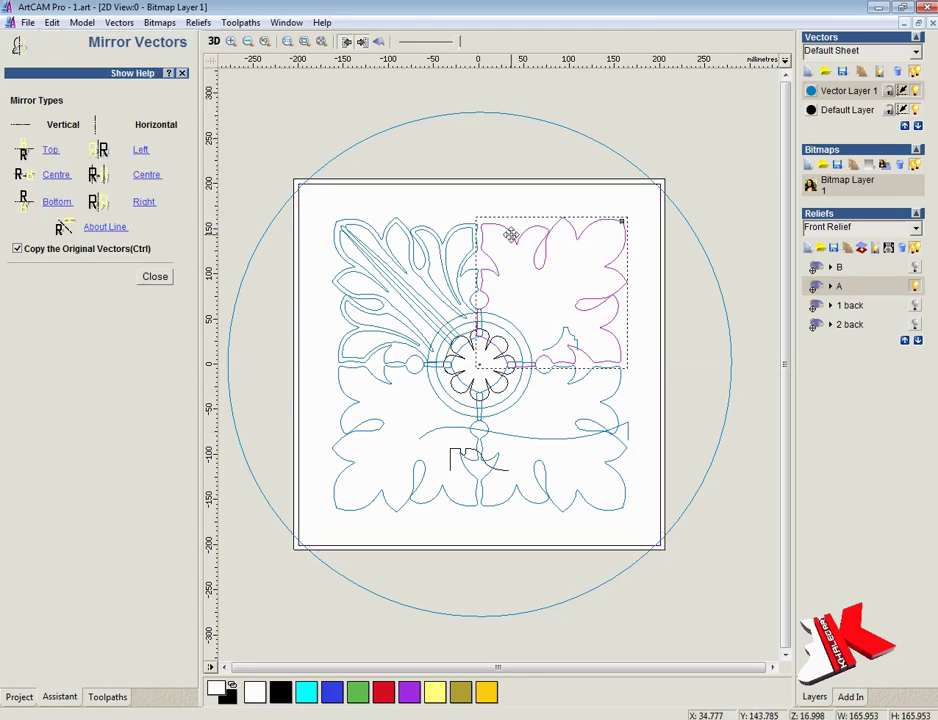
Select the whole four-way square design and copy it for Vector Layer 2
drag(320, 200, 645, 525)
right_click(536, 497)
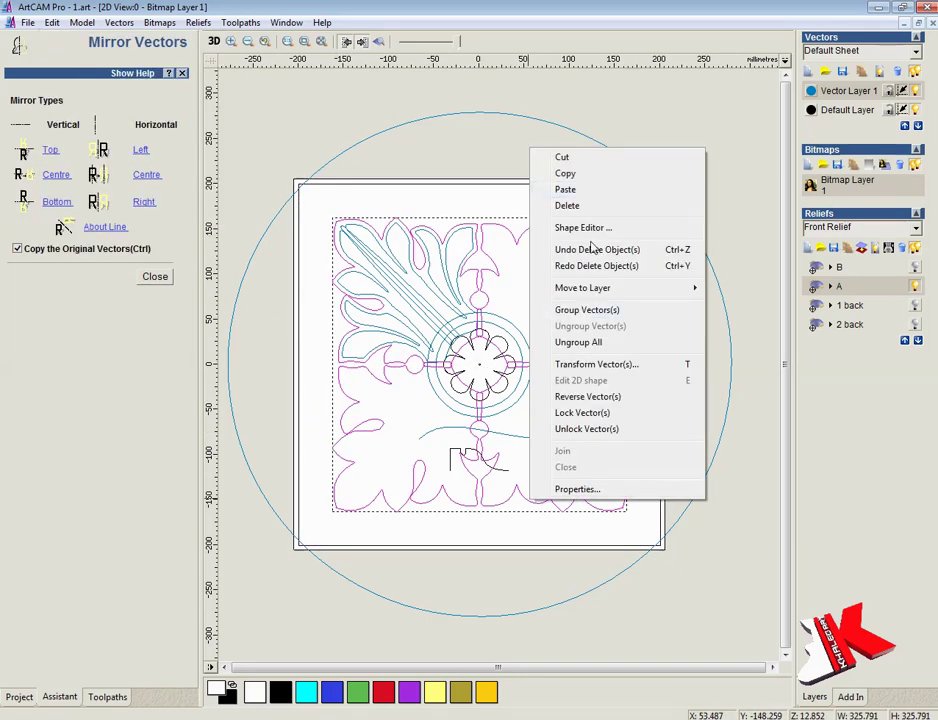
click(565, 287)
right_click(574, 310)
Paste the rosette onto Vector Layer 2, merge the vectors and show the relief preview
click(620, 358)
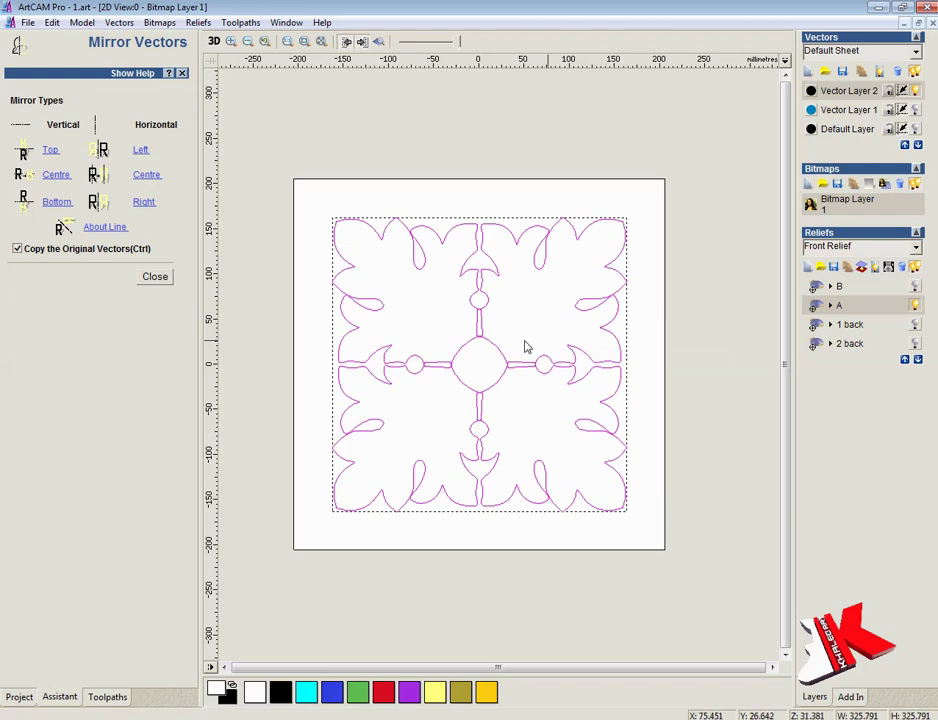
click(155, 277)
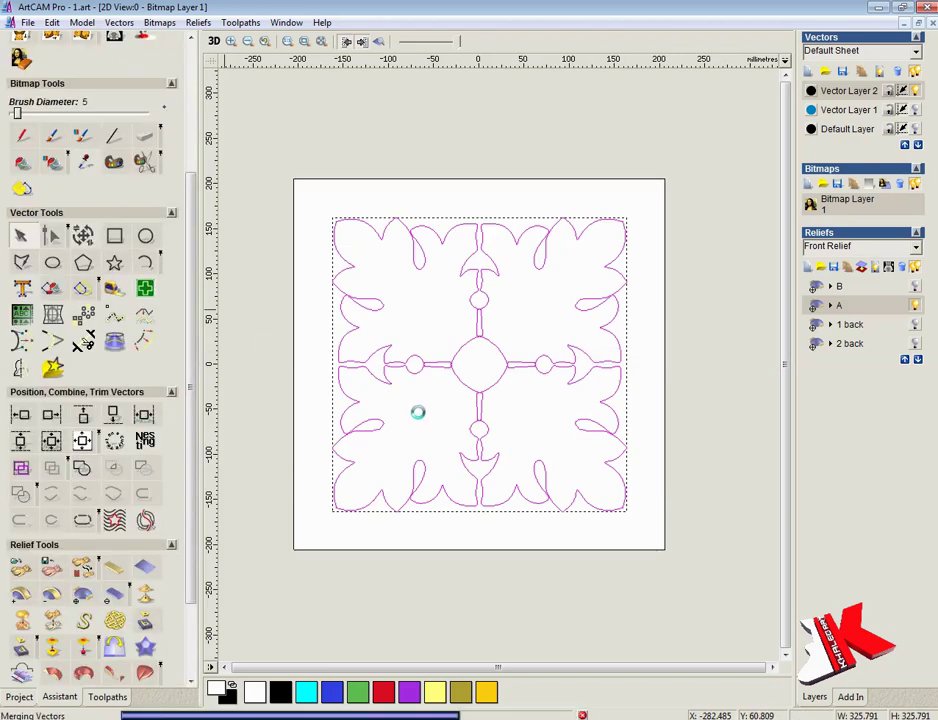
click(904, 268)
Apply Zero Rest from the square outline's Shape Editor and view the trimmed relief in 3D
double_click(625, 290)
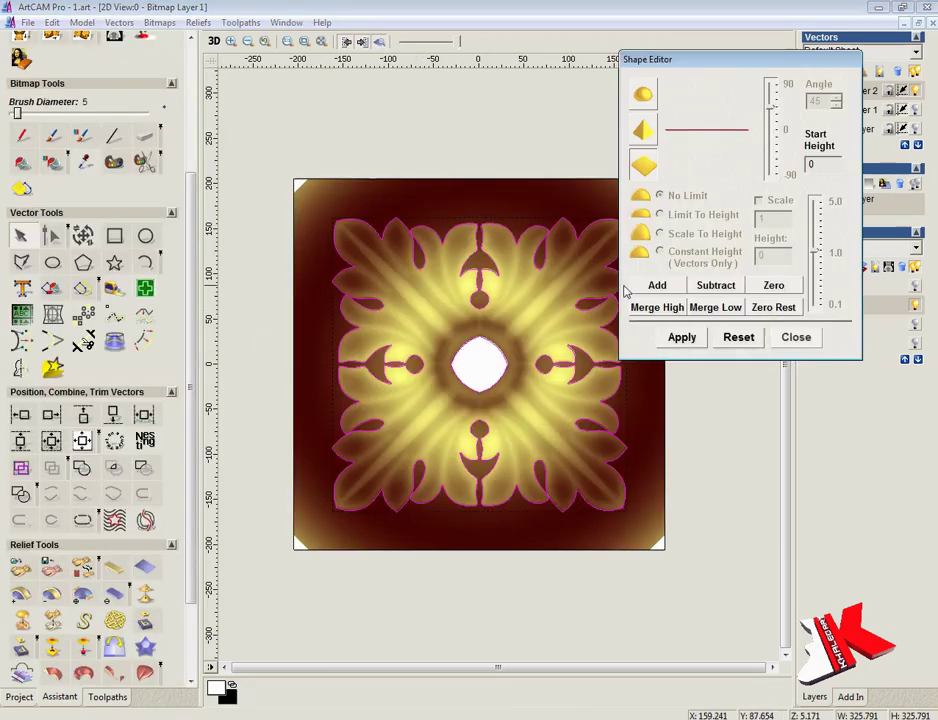
click(776, 340)
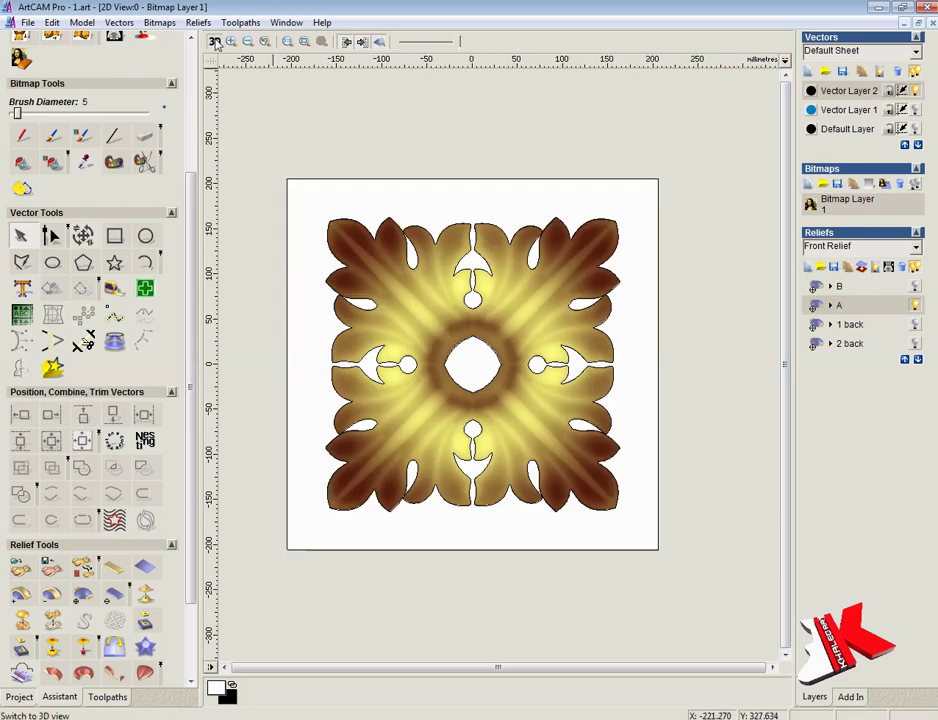
click(215, 42)
drag(561, 253, 484, 491)
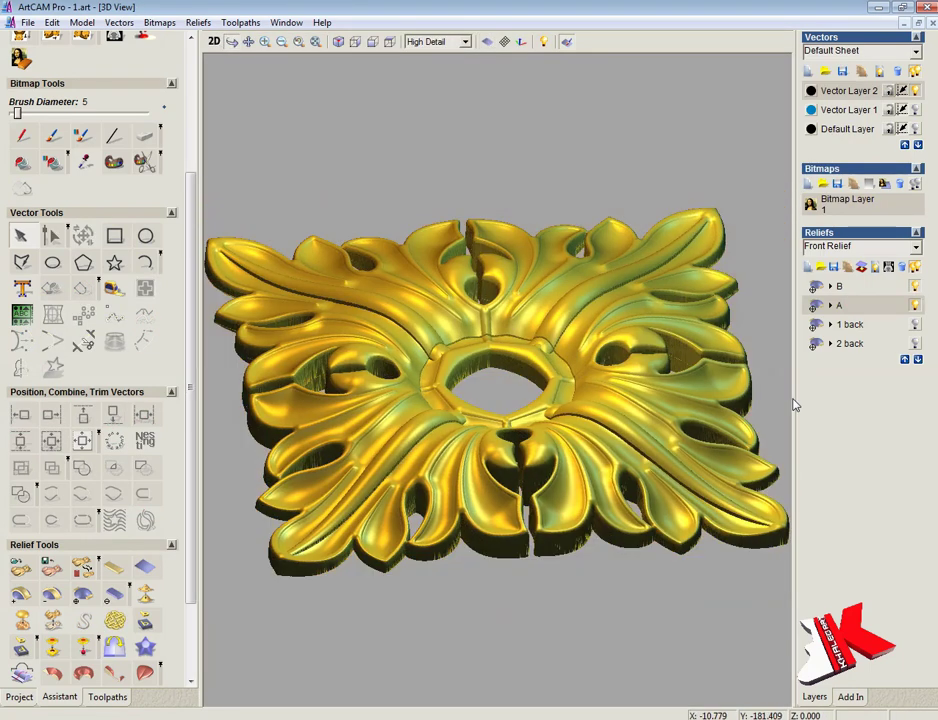
Scale relief layer B to a 30.0 mm height
click(355, 41)
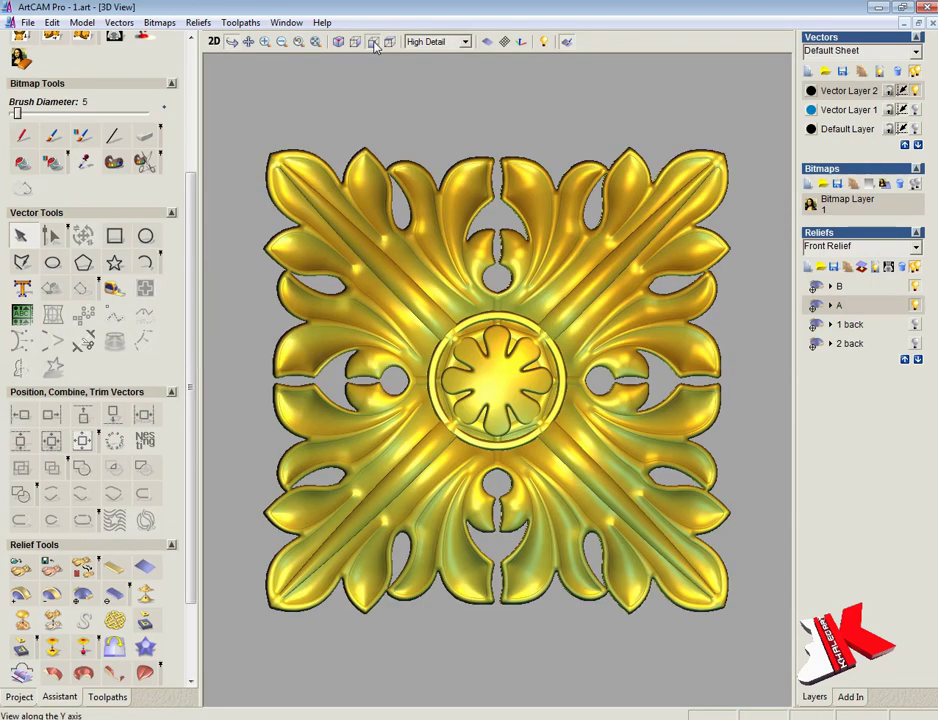
click(372, 41)
scroll(505, 266, up, 3)
scroll(92, 545, down, 2)
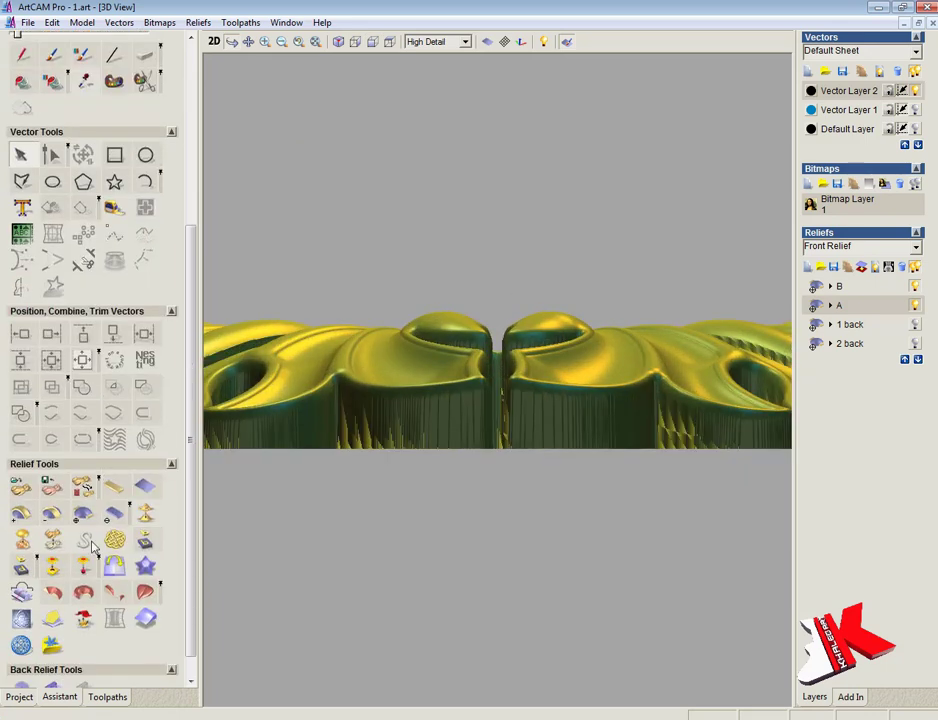
click(114, 486)
text(3)
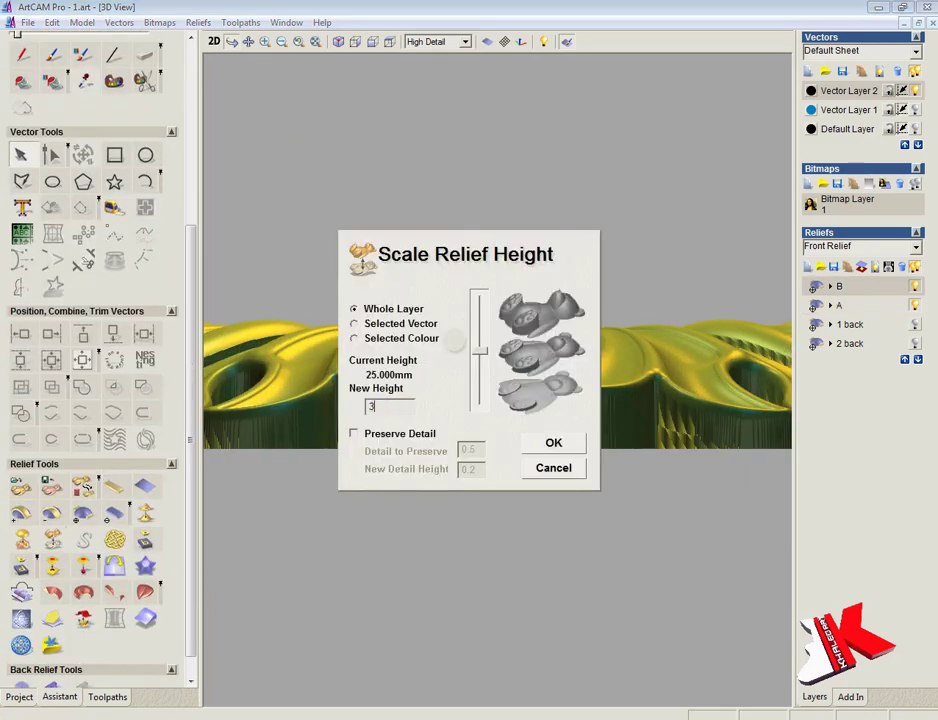
text(0.0)
key(Return)
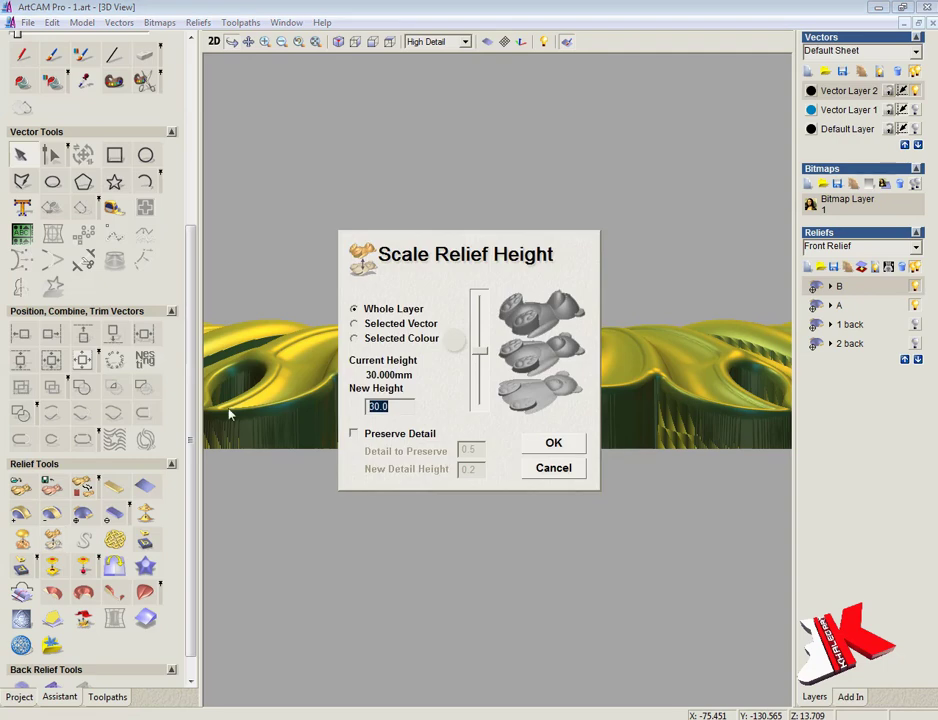
Scale relief layer A to 30.0 mm height, then return to the 2D layout
click(553, 468)
click(852, 306)
click(54, 542)
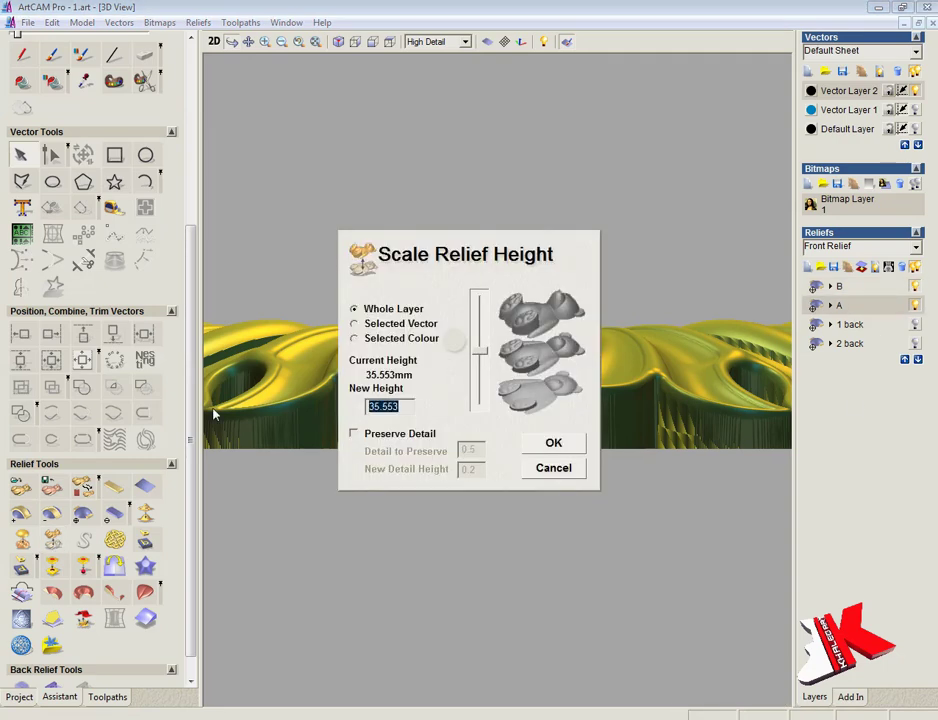
text(30.0)
click(548, 443)
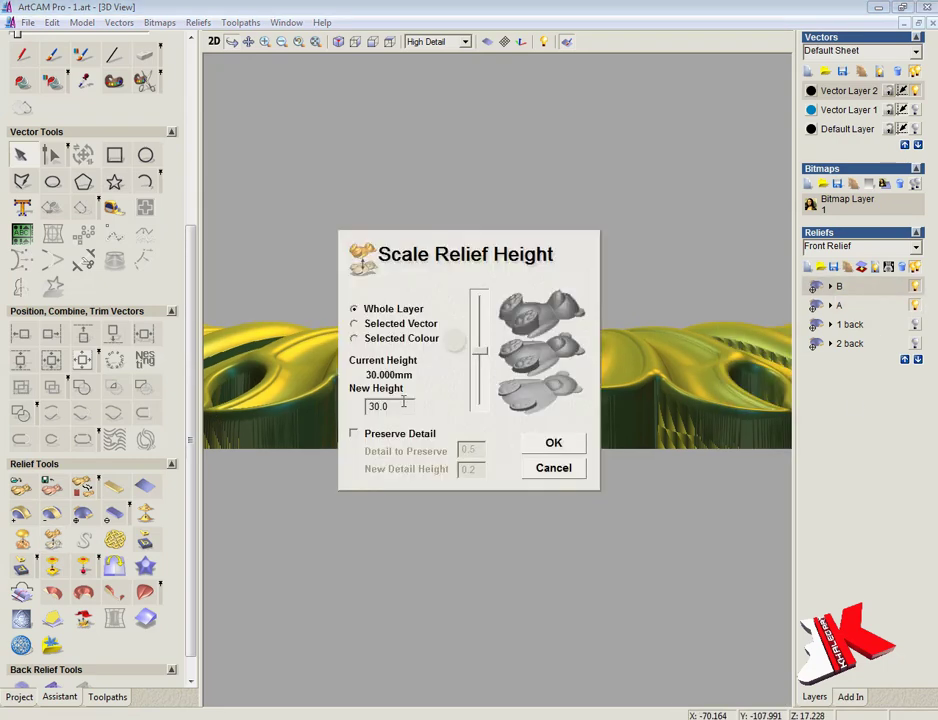
click(548, 443)
mouse_move(477, 403)
mouse_down()
mouse_move(485, 441)
mouse_move(549, 453)
mouse_move(509, 634)
mouse_move(511, 343)
mouse_up()
scroll(507, 350, up, 3)
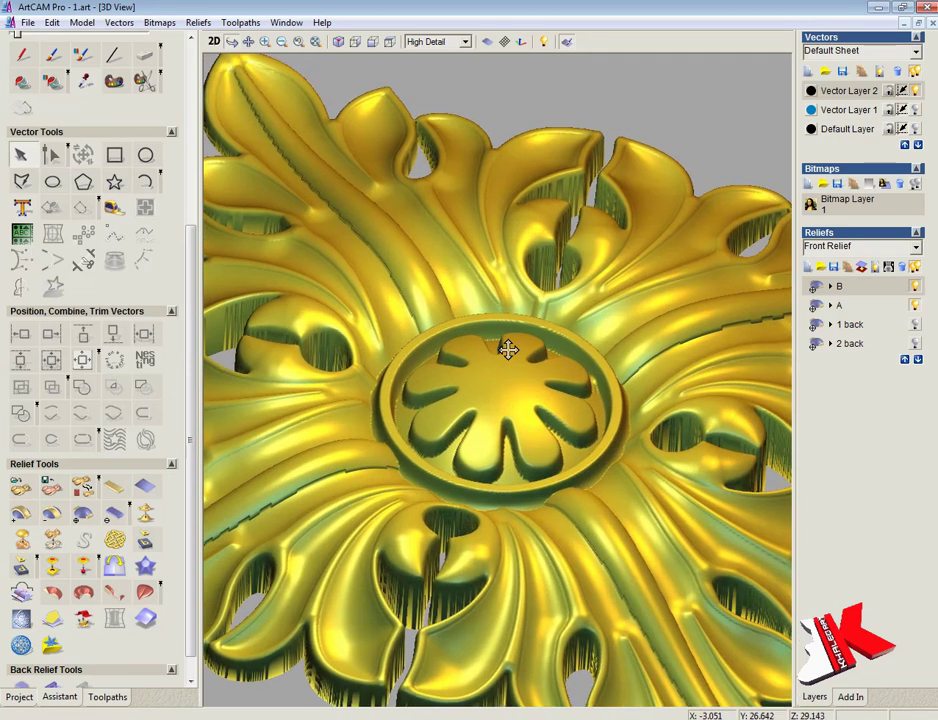
scroll(507, 350, up, 3)
click(213, 41)
scroll(540, 351, up, 3)
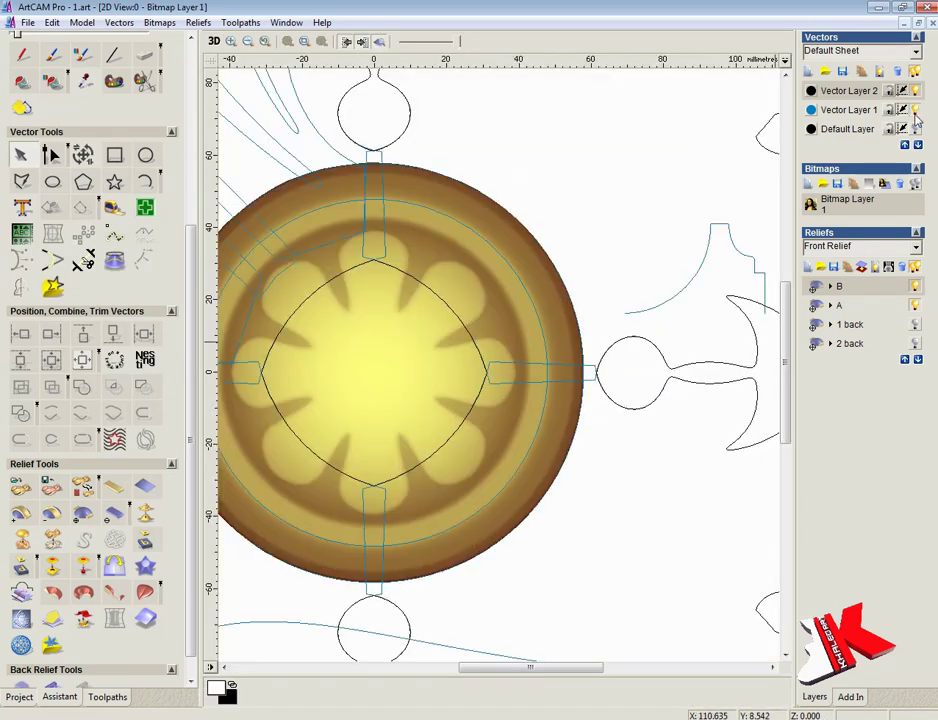
Add the centre circle's shape five times, at 2.0 then 4.0 start height, building a raised disc
click(580, 335)
double_click(584, 274)
key(F3)
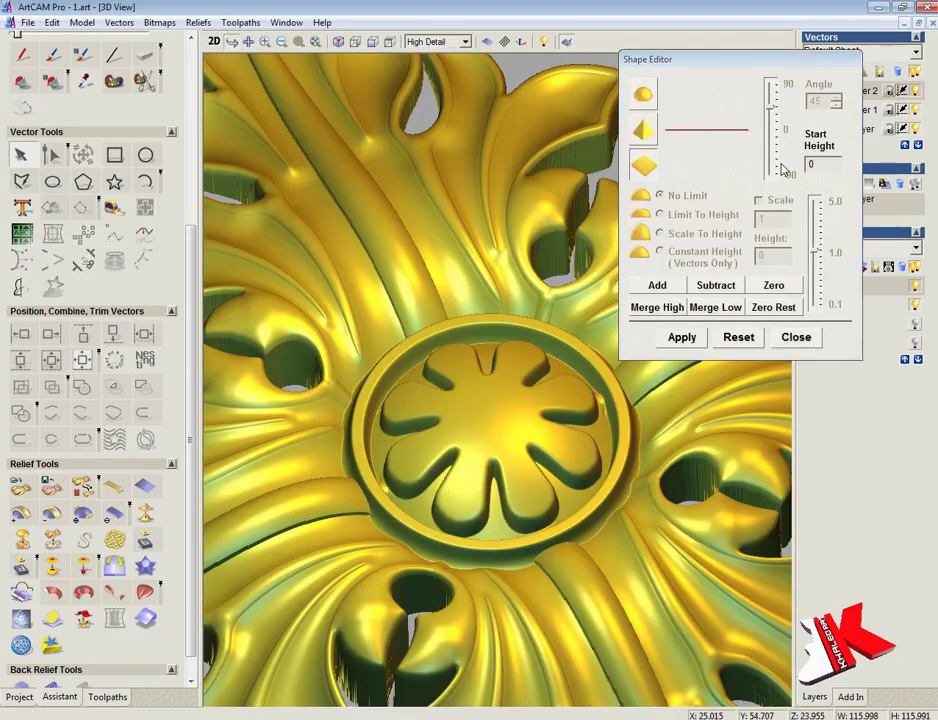
text(2)
click(656, 286)
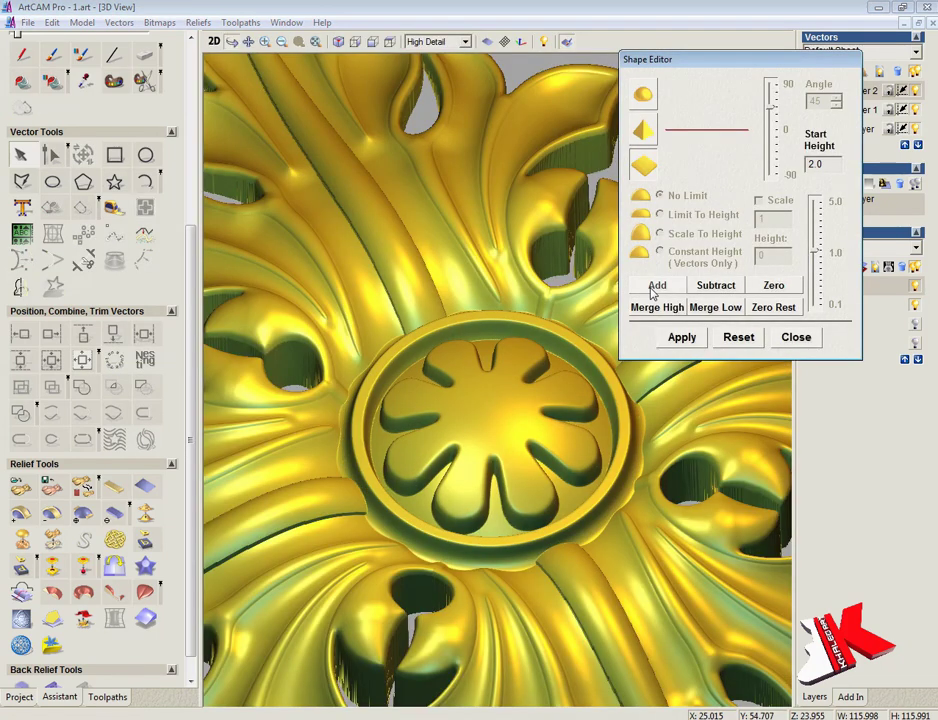
click(656, 286)
click(651, 288)
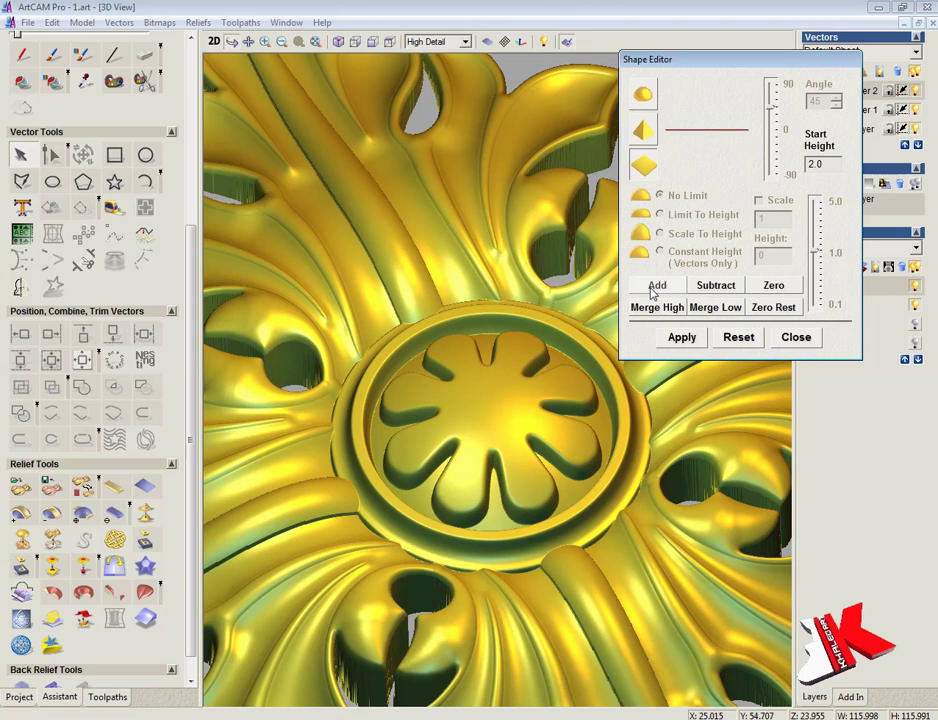
click(651, 288)
click(666, 289)
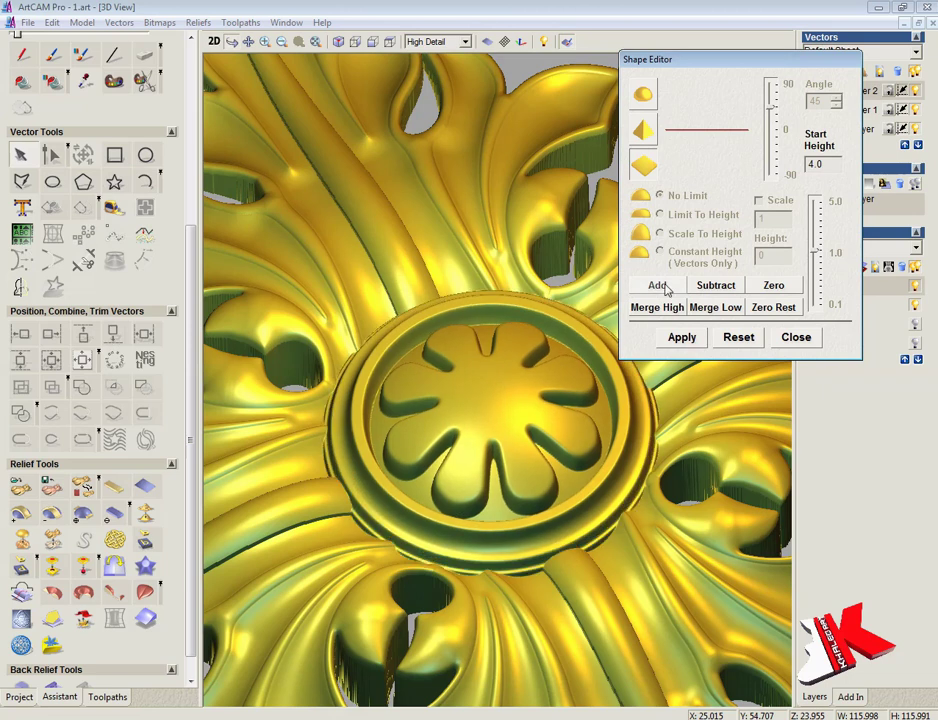
key(0)
scroll(511, 320, up, 3)
scroll(511, 320, up, 2)
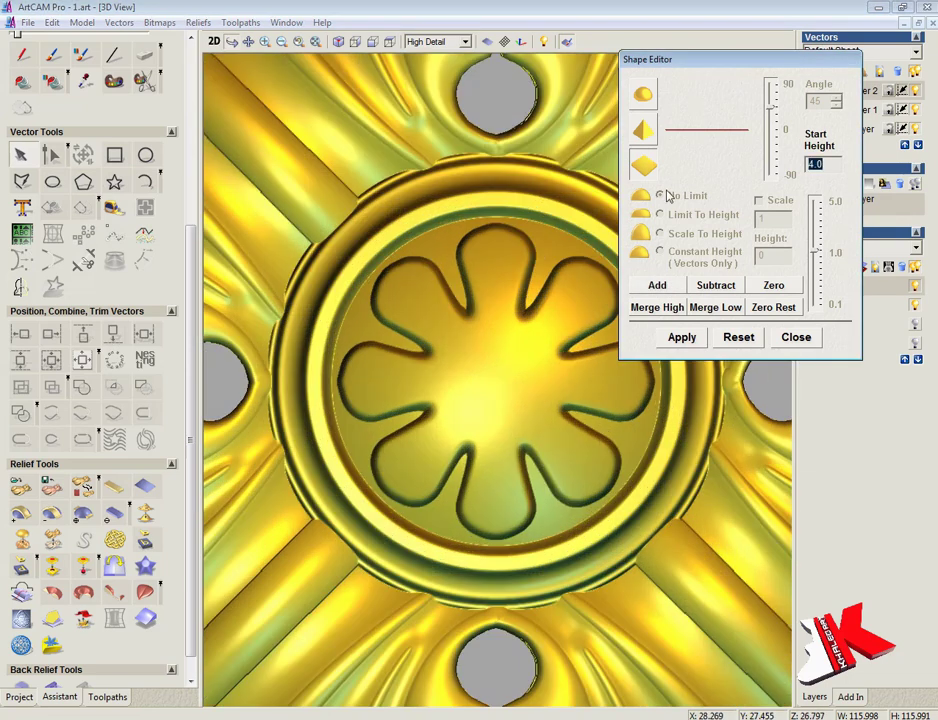
mouse_move(559, 421)
mouse_down()
mouse_move(637, 378)
mouse_move(662, 288)
mouse_up()
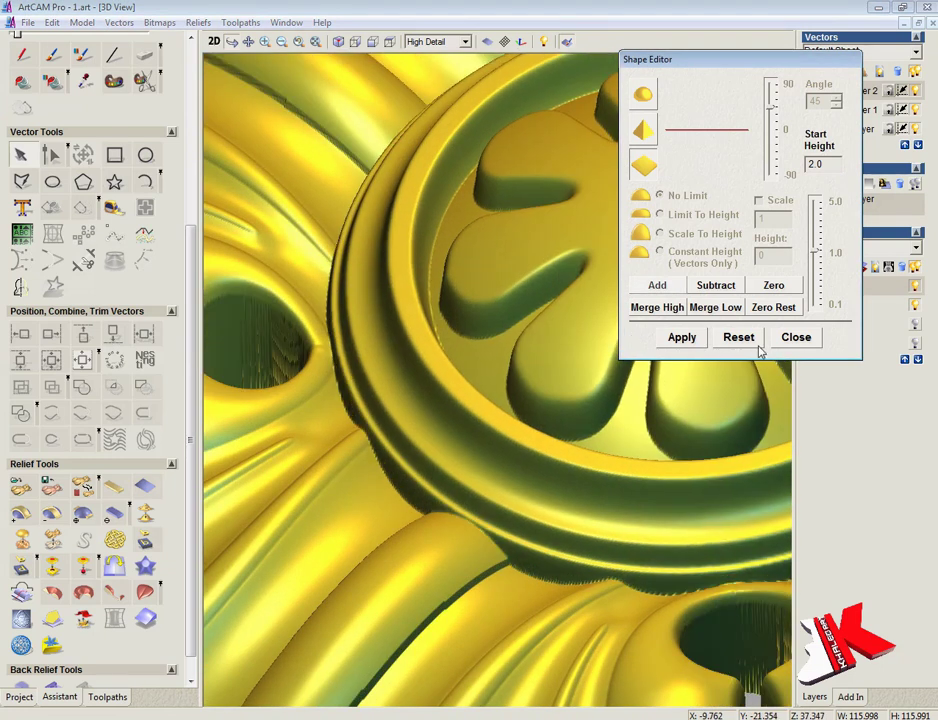
click(796, 337)
Rescale the relief to 30 height and check the selected circle's shape settings
key(0)
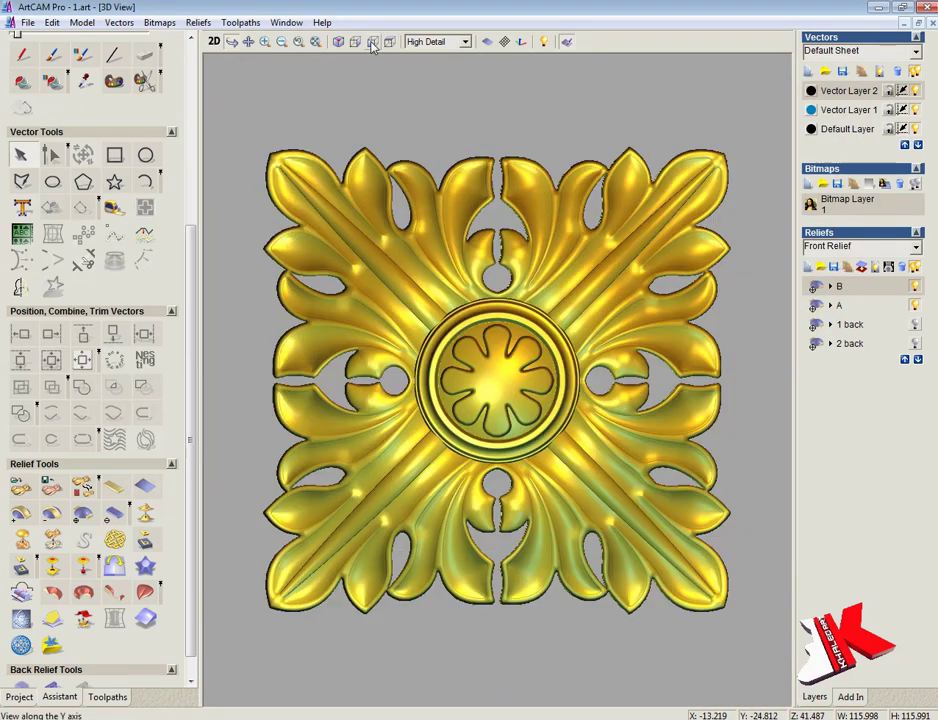
click(372, 46)
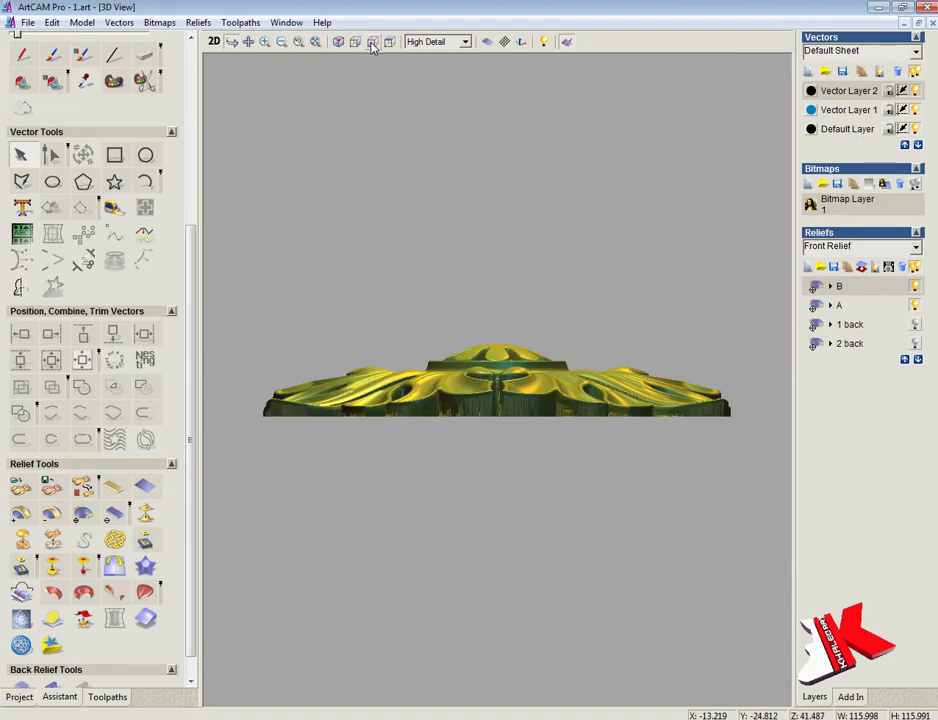
mouse_move(477, 473)
mouse_down()
mouse_move(352, 530)
mouse_move(510, 283)
mouse_move(496, 530)
mouse_up()
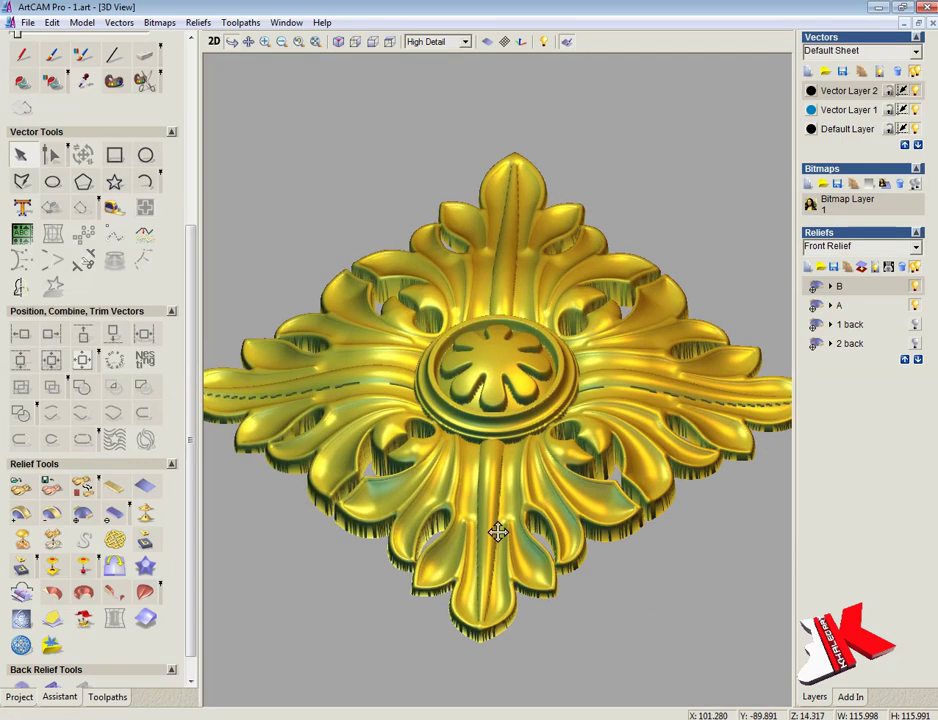
click(145, 540)
text(30)
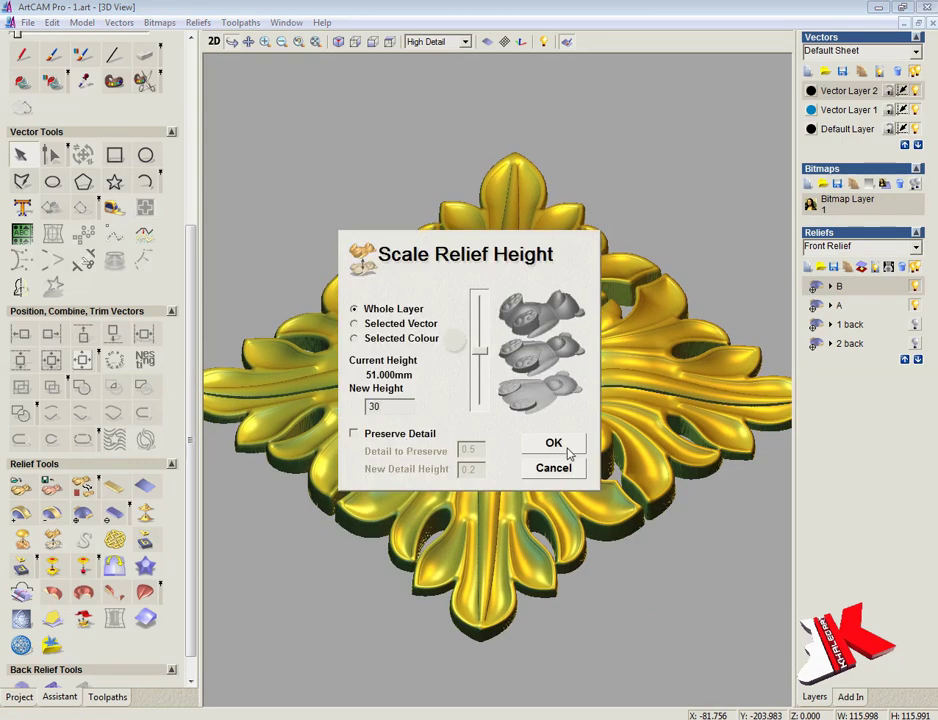
click(560, 445)
key(F2)
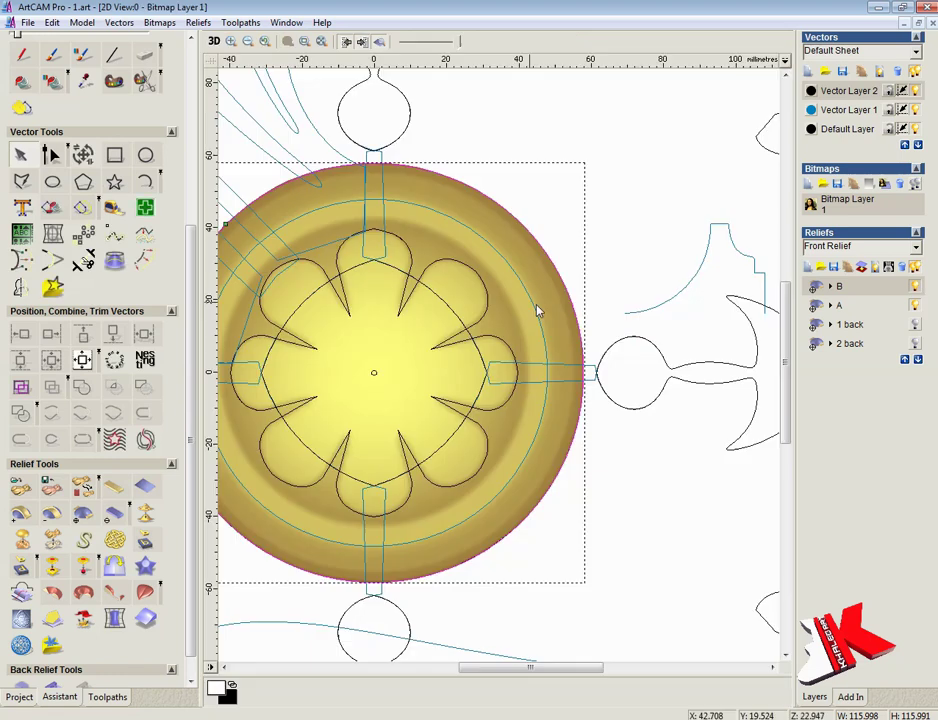
key(F12)
click(785, 341)
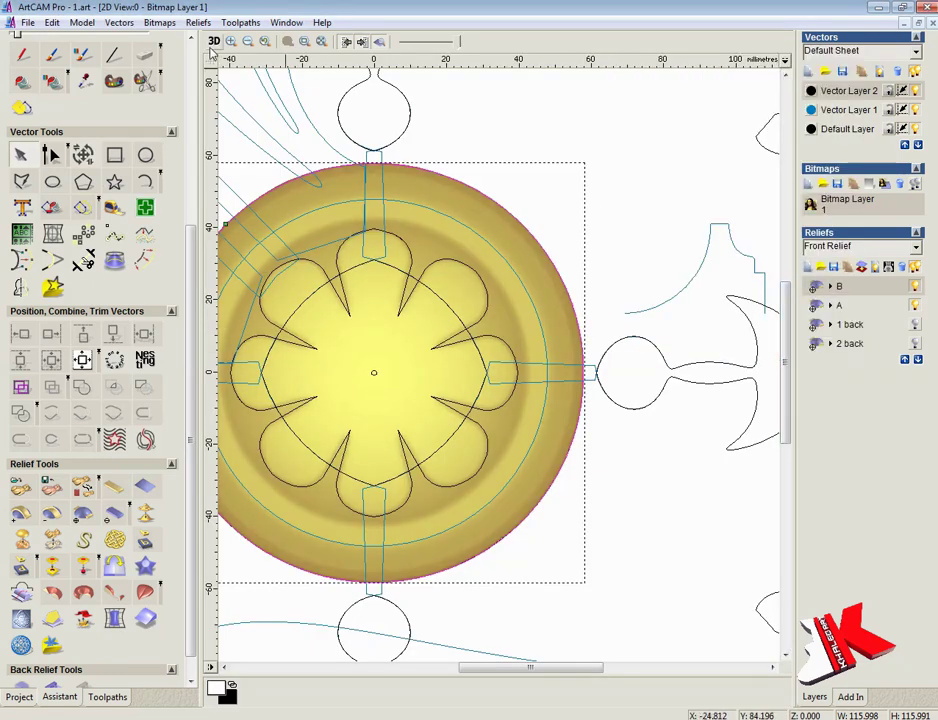
Scale the relief height to 40.0 and open the large outer circle's Shape Editor
key(F3)
click(145, 540)
text(40.0)
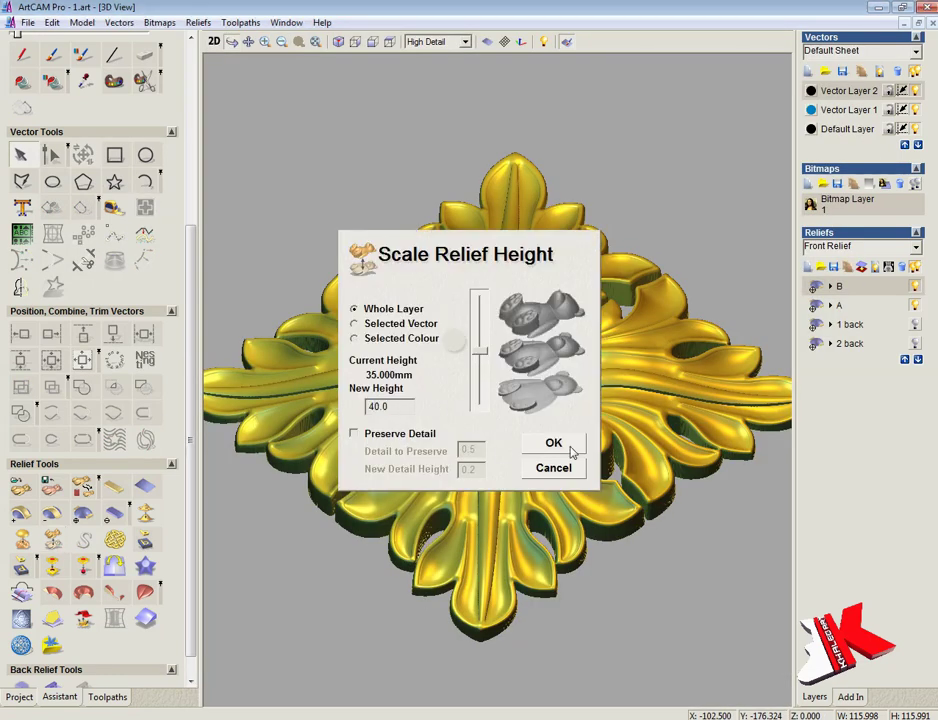
click(553, 444)
drag(531, 370, 325, 232)
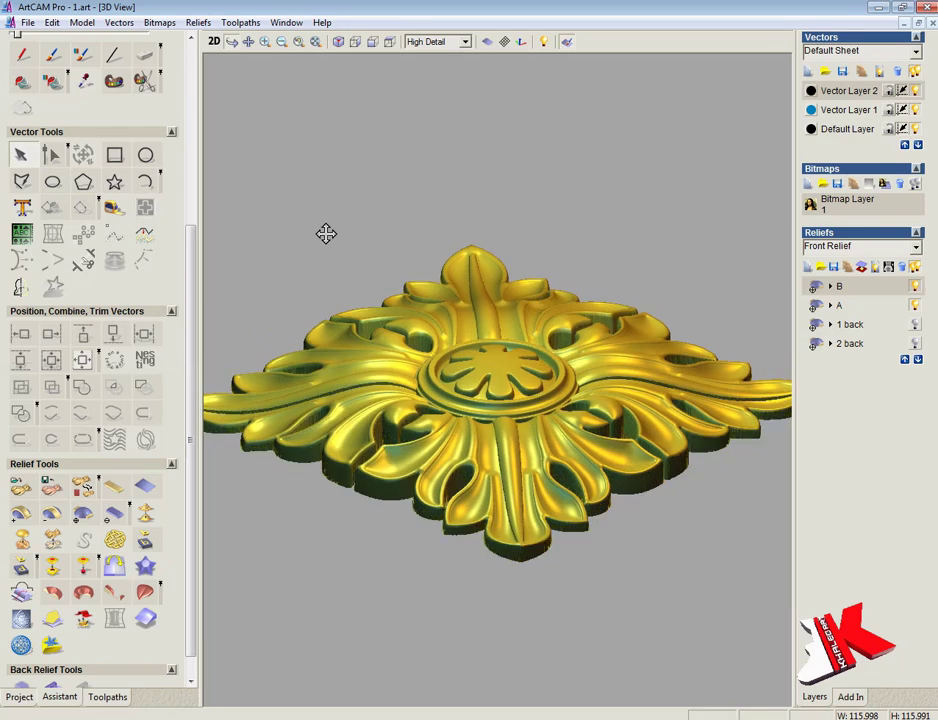
key(F2)
double_click(743, 375)
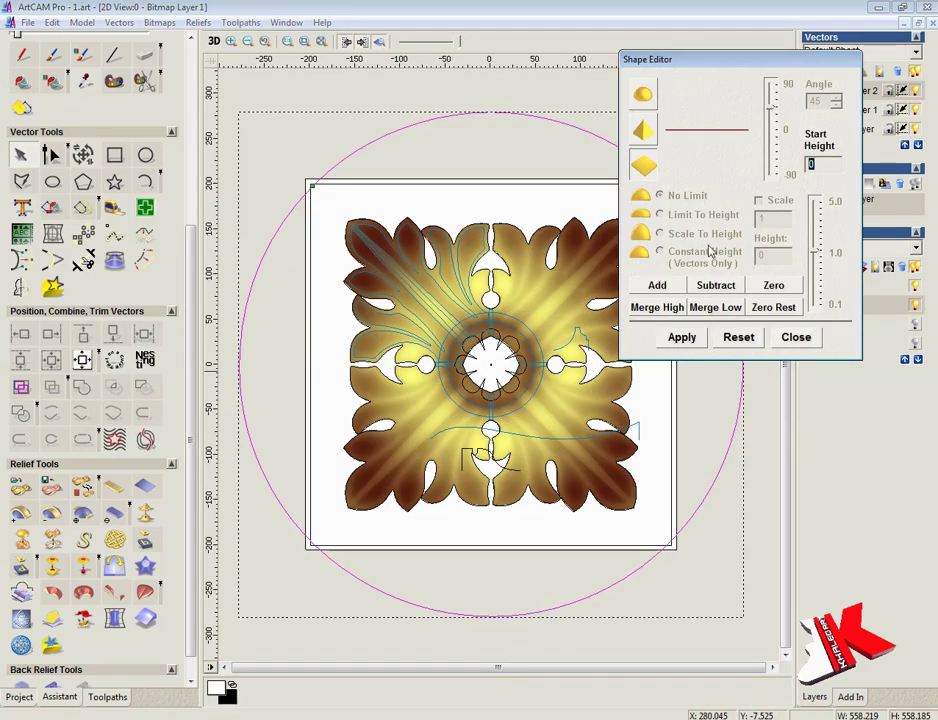
Apply the outer circle's shape at a 2.0 start height
text(2.0)
click(716, 286)
click(796, 337)
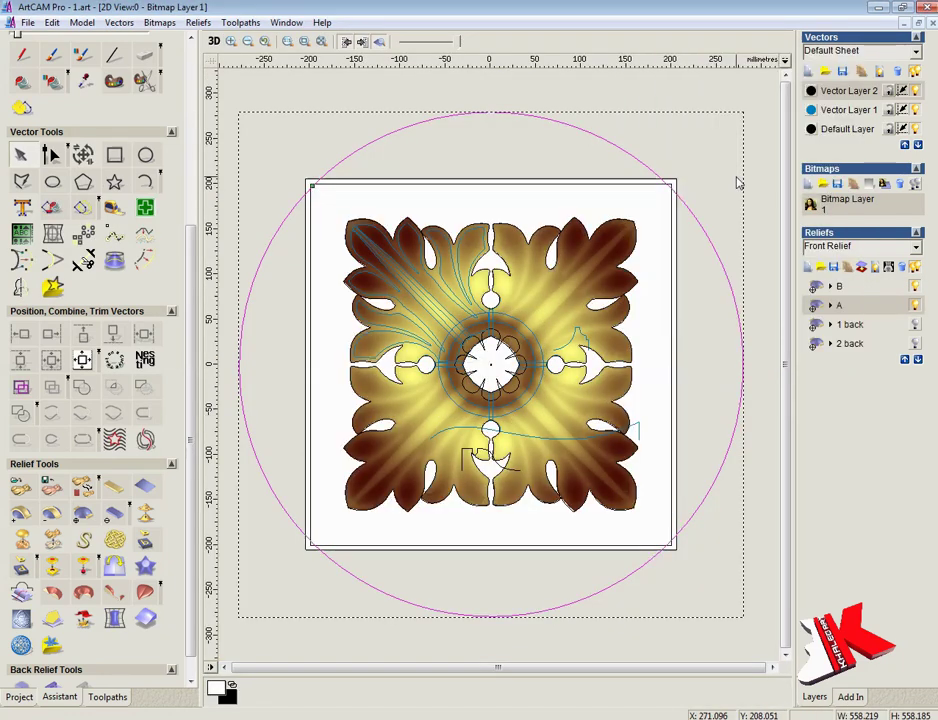
Inspect the relief in 3D from front and oblique angles, then add a new relief layer
key(F3)
key(1)
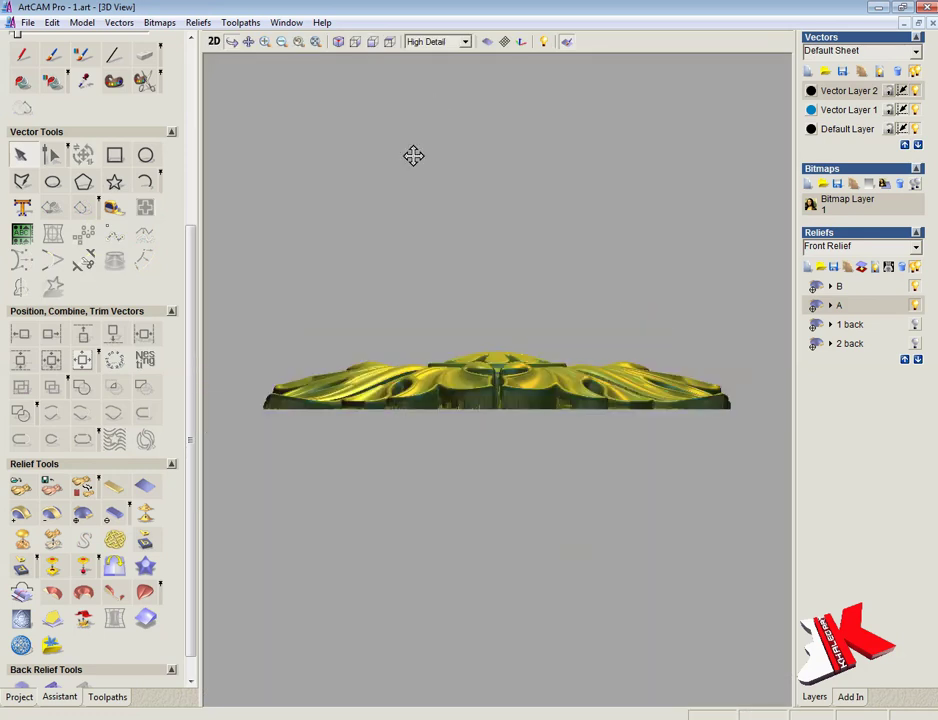
mouse_move(445, 221)
mouse_down()
mouse_move(456, 528)
mouse_move(429, 266)
mouse_move(678, 307)
mouse_up()
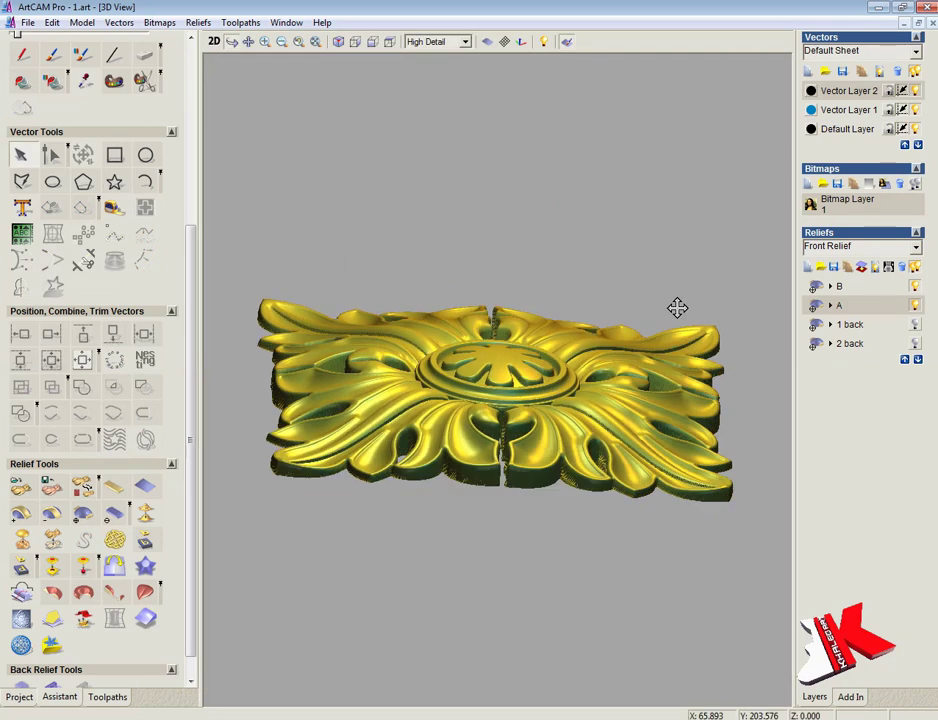
drag(696, 358, 440, 211)
key(F2)
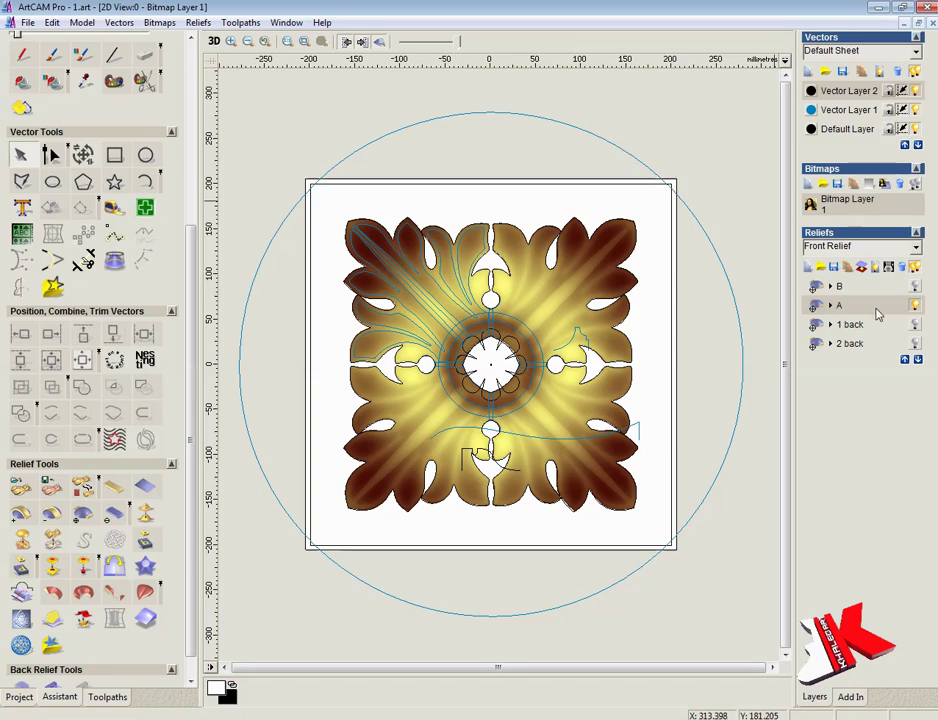
click(916, 330)
Hide the Default Layer and delete the vectors in the other three quadrants
click(914, 129)
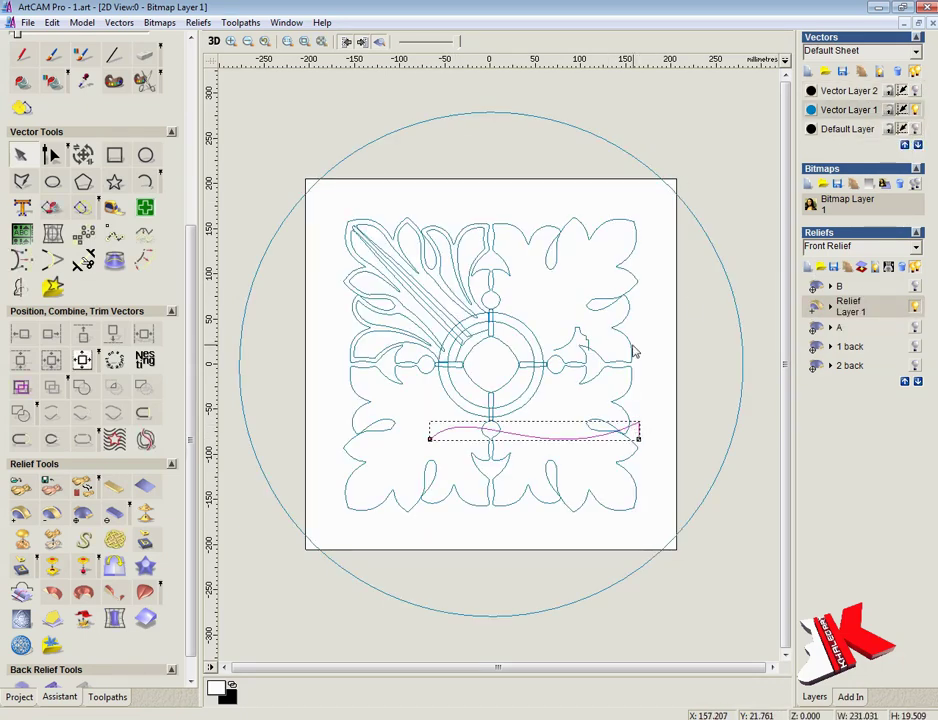
drag(486, 218, 632, 394)
key(Delete)
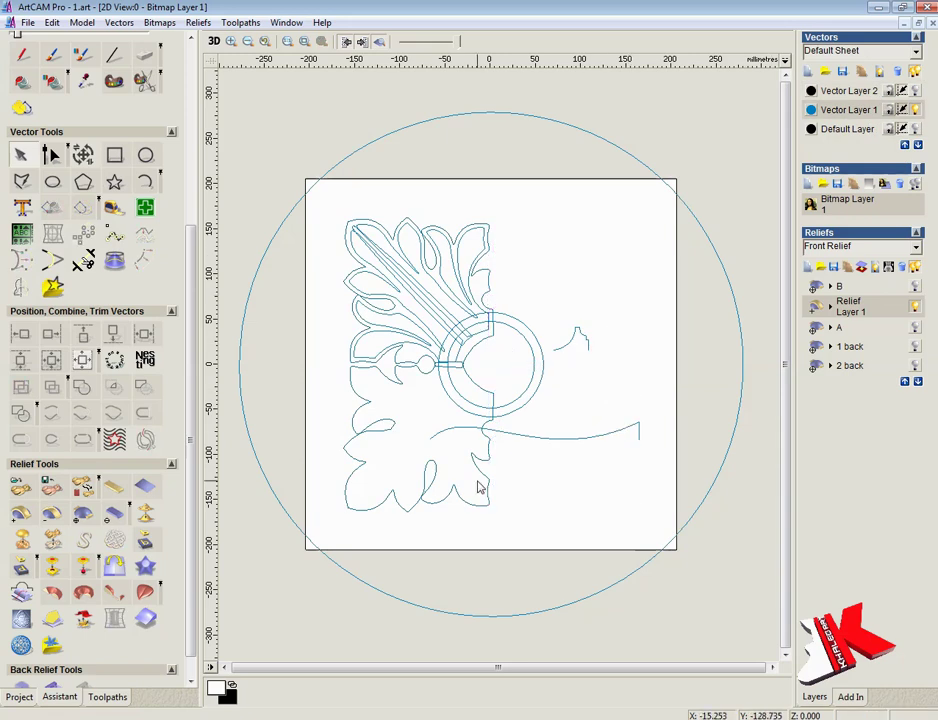
drag(330, 560, 513, 498)
key(Delete)
Select the bottom curve, then clear the selection again
click(583, 440)
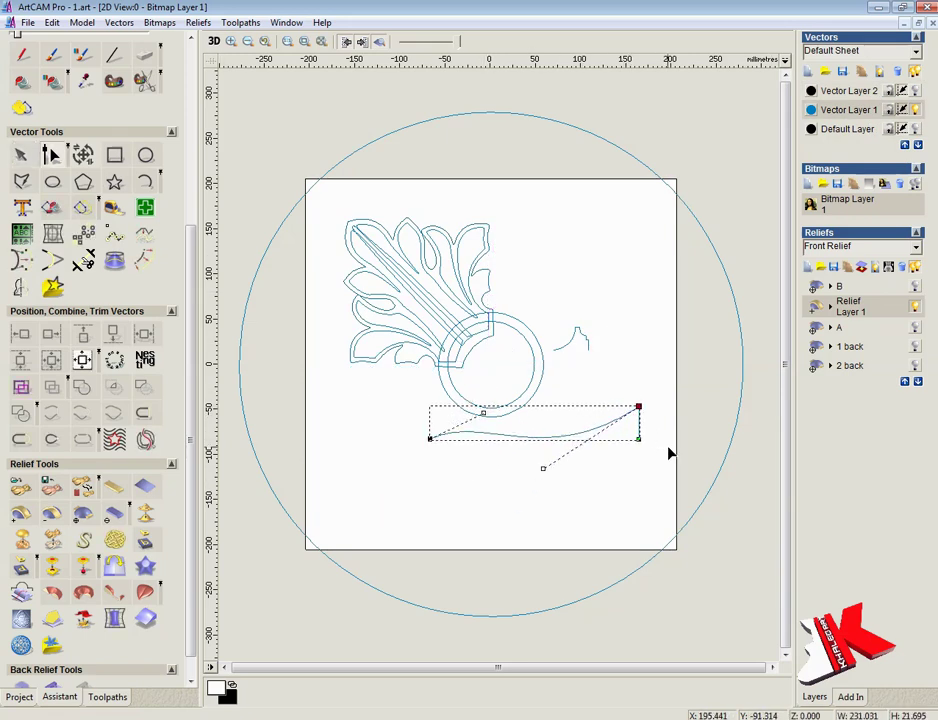
click(422, 470)
click(437, 444)
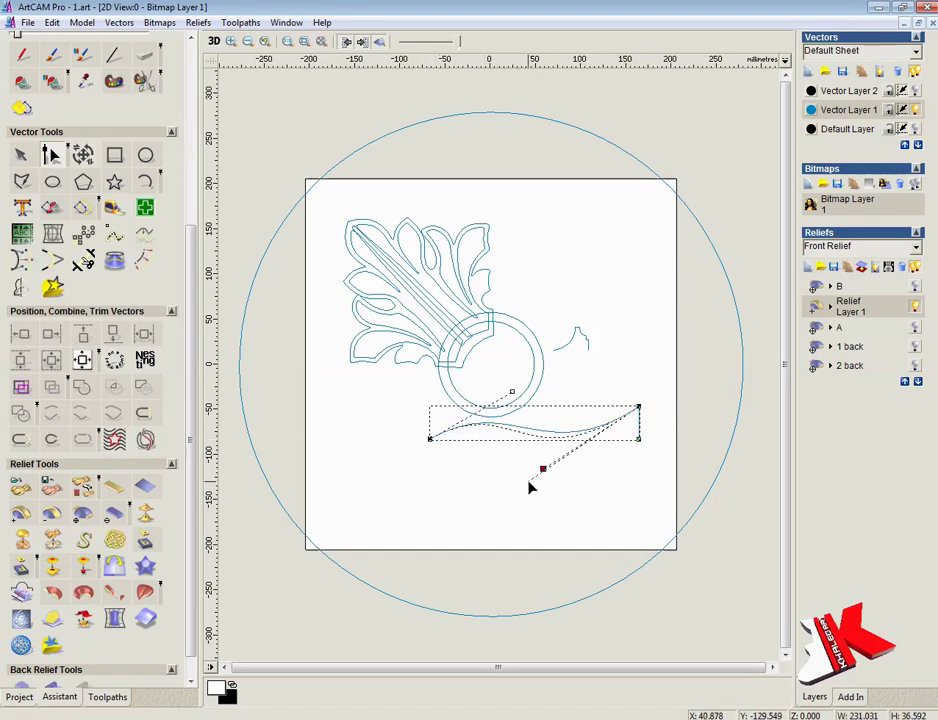
click(531, 541)
Sweep the bottom curve between the inner and outer circle rails and calculate the relief
click(145, 592)
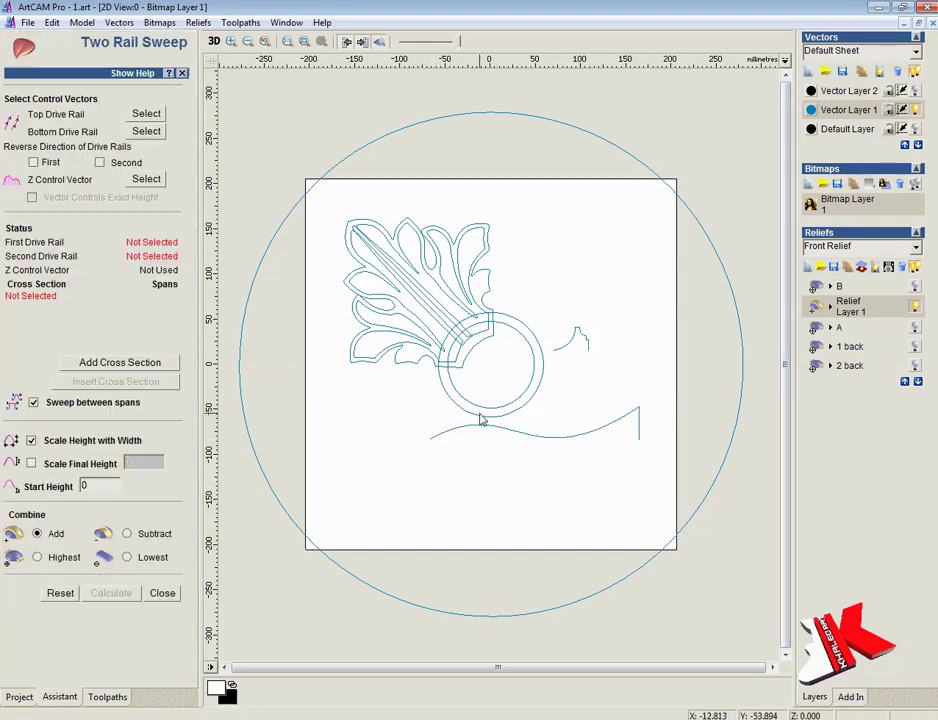
click(533, 397)
click(718, 255)
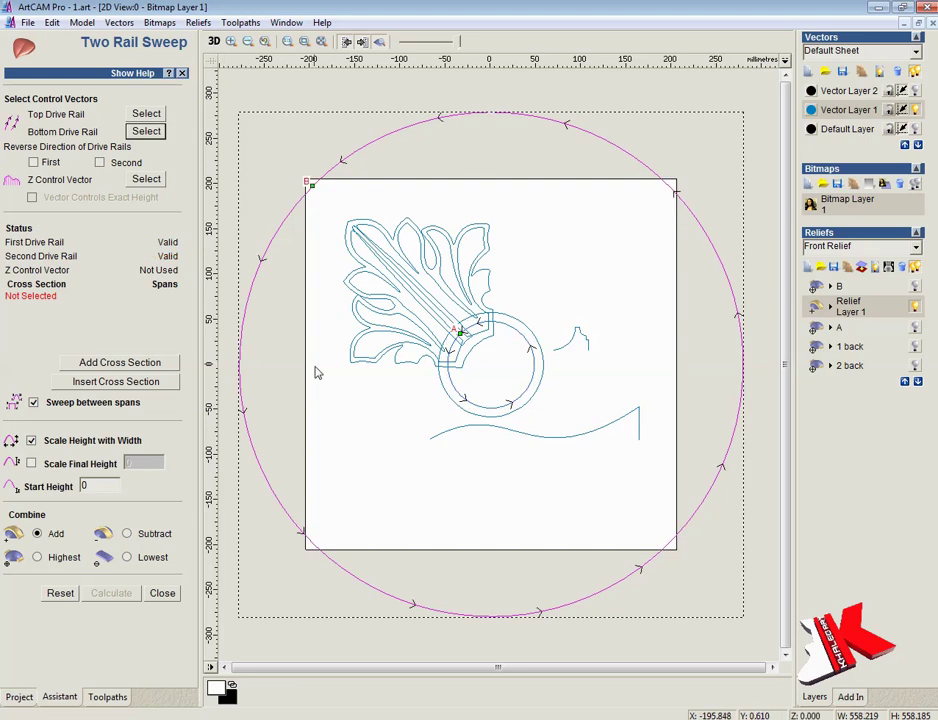
click(557, 437)
click(115, 381)
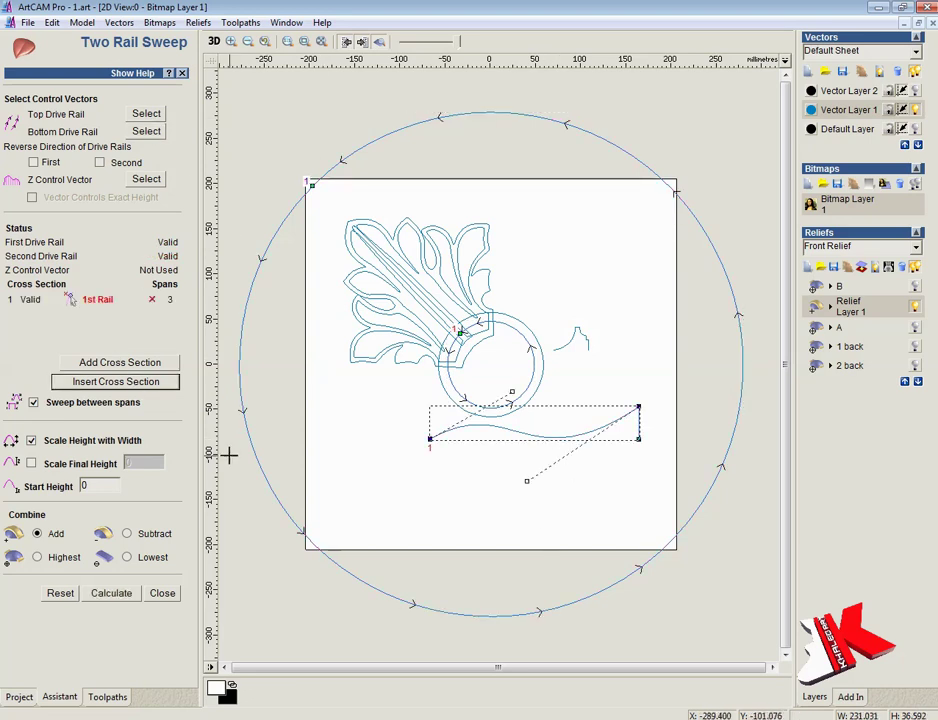
click(112, 593)
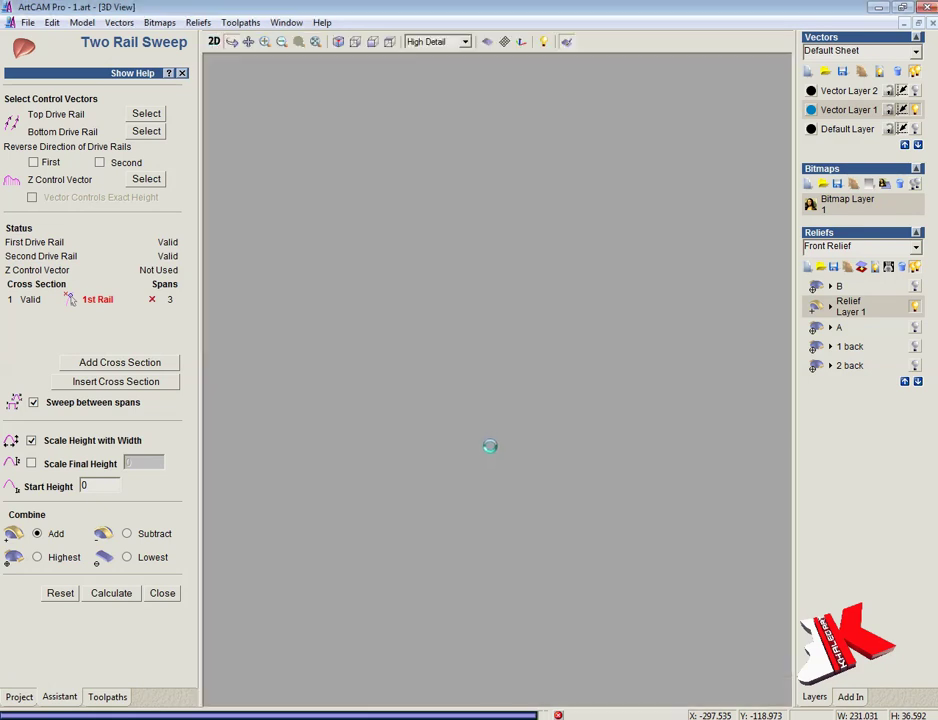
Orbit the 3D view to inspect the swept surface, then return to 2D
mouse_move(490, 441)
mouse_down()
mouse_move(514, 272)
mouse_move(520, 420)
mouse_up()
drag(670, 387, 771, 372)
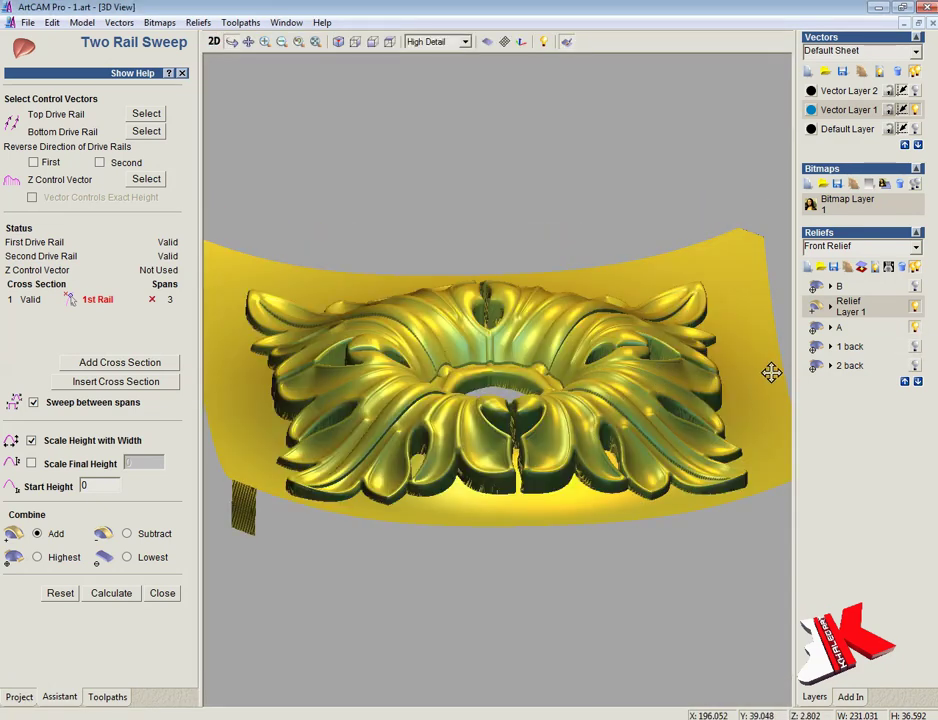
click(373, 42)
mouse_move(486, 485)
mouse_down()
mouse_move(500, 525)
mouse_move(628, 387)
mouse_move(428, 410)
mouse_up()
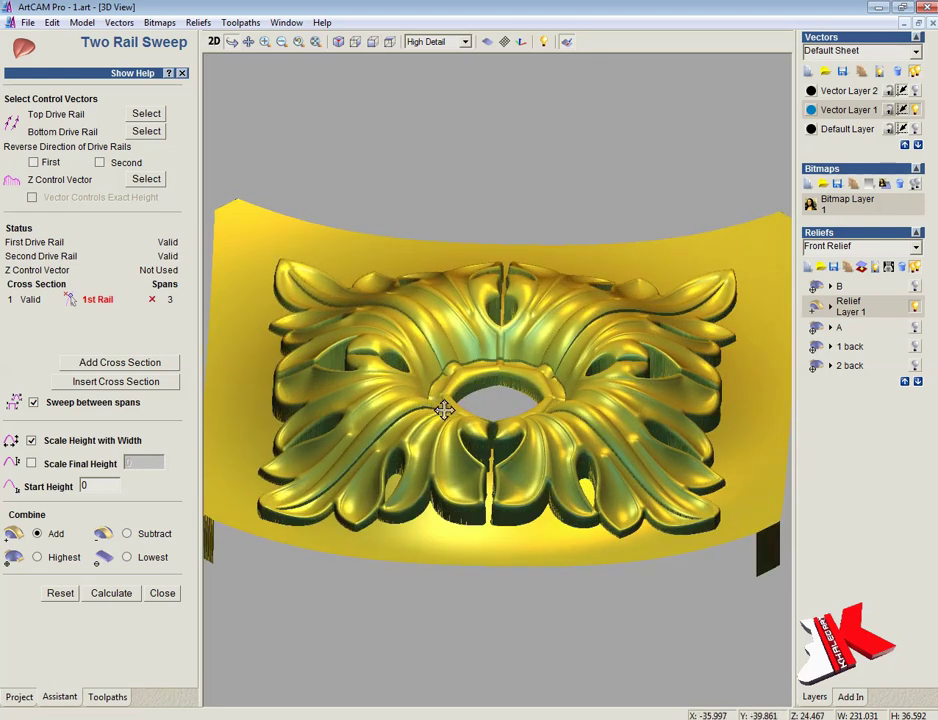
drag(445, 304, 454, 312)
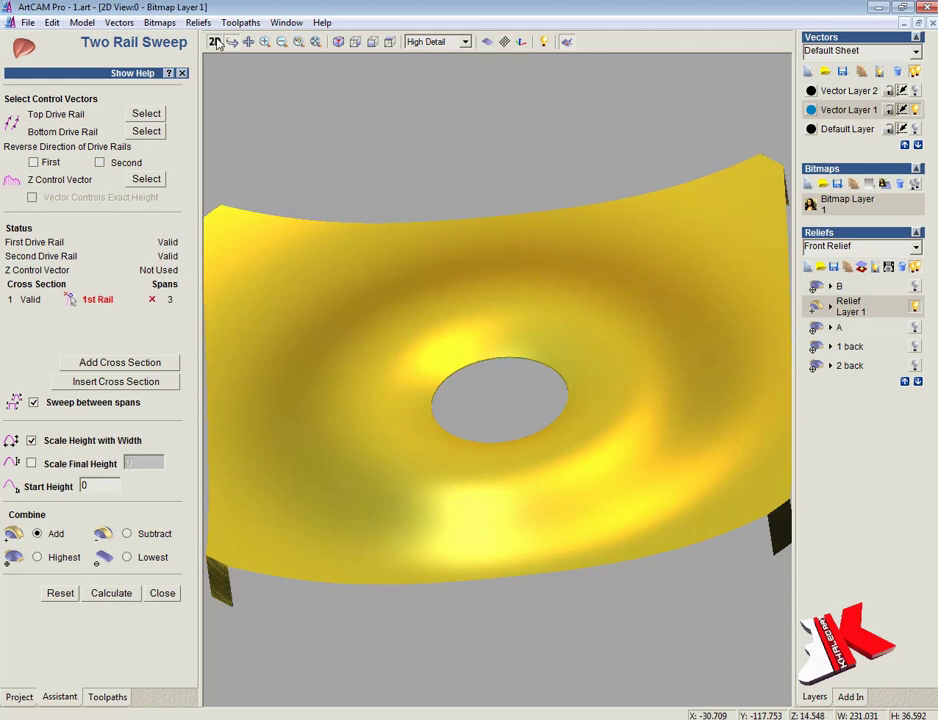
key(F2)
Node-edit the cross-section profile curve to flatten its sweep
click(51, 155)
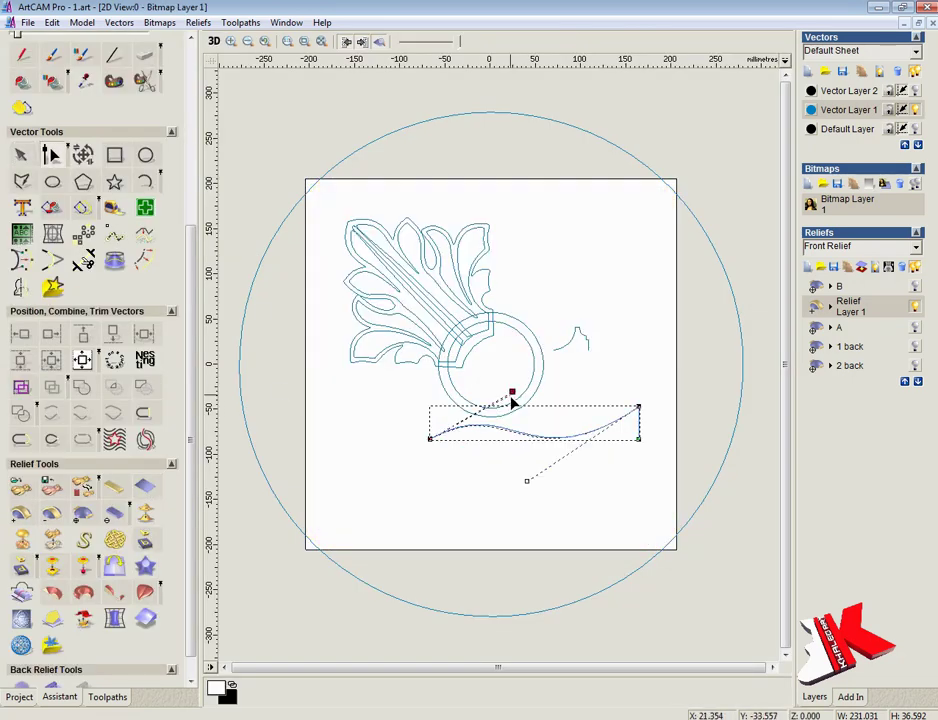
drag(513, 399, 512, 414)
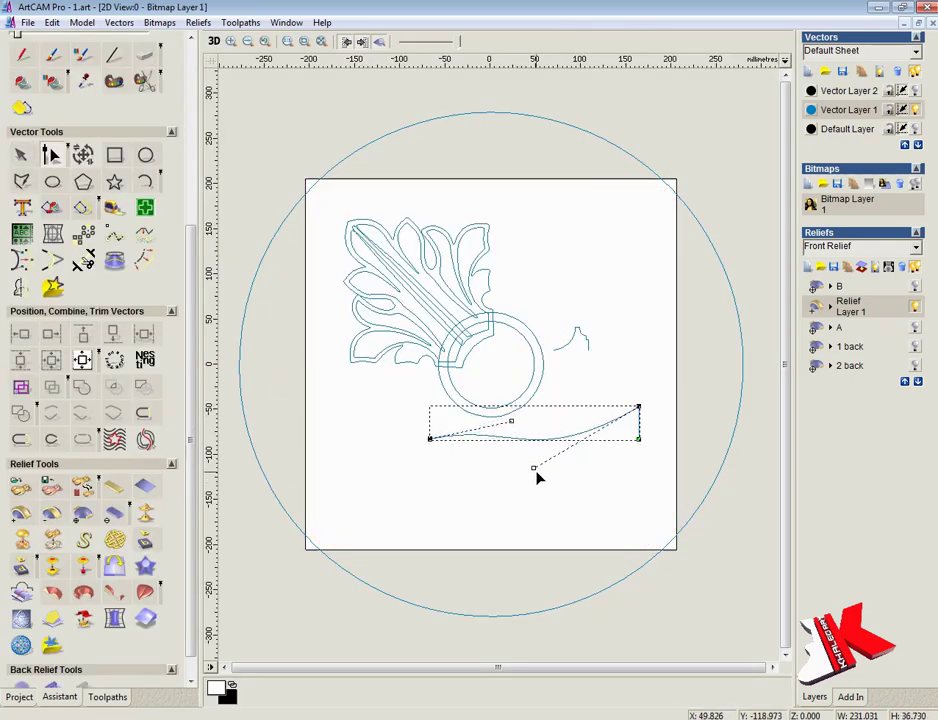
mouse_move(533, 467)
mouse_down()
mouse_move(540, 458)
mouse_move(500, 453)
mouse_up()
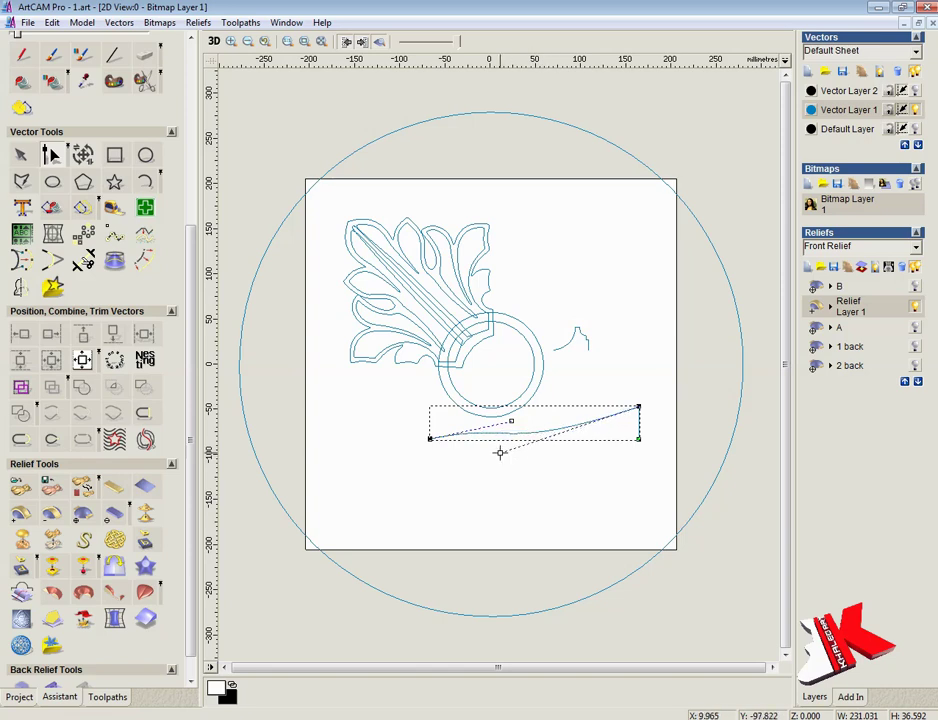
Rebuild the two-rail sweep with the inner and outer circles as rails and the profile as cross section
click(83, 600)
click(146, 113)
click(460, 330)
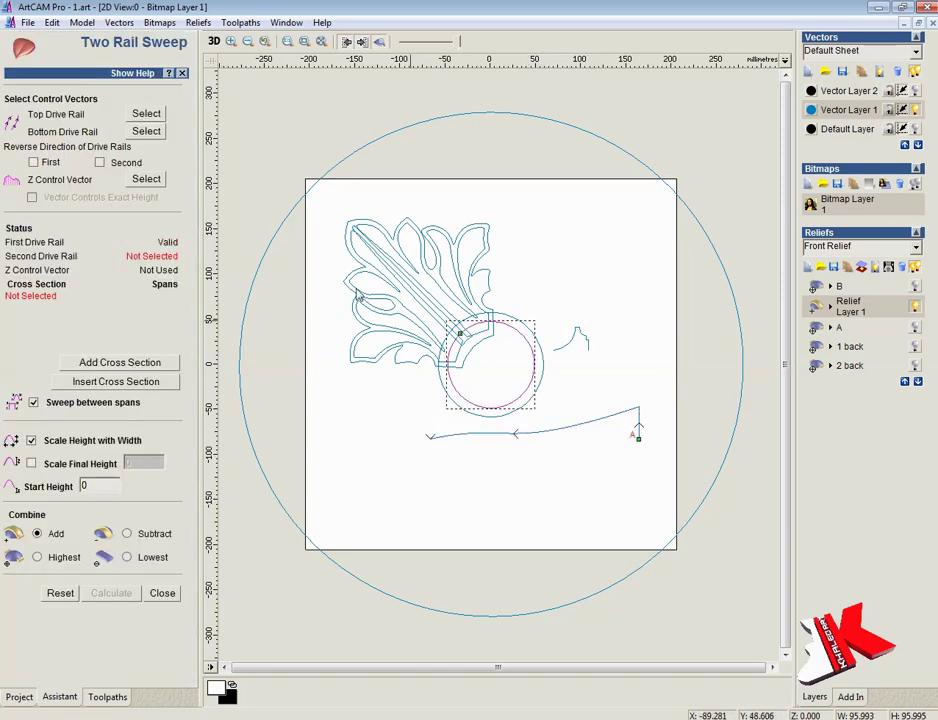
click(720, 262)
click(146, 131)
click(535, 430)
click(120, 362)
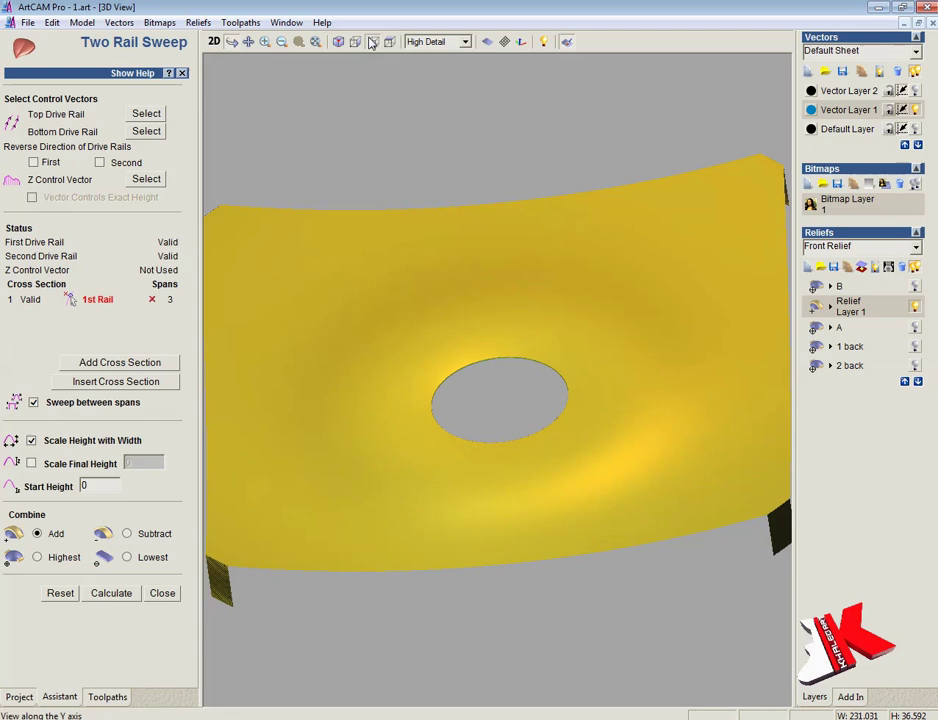
Inspect the recomputed sweep dish from side and angled views, then close the sweep tool
drag(470, 380, 481, 480)
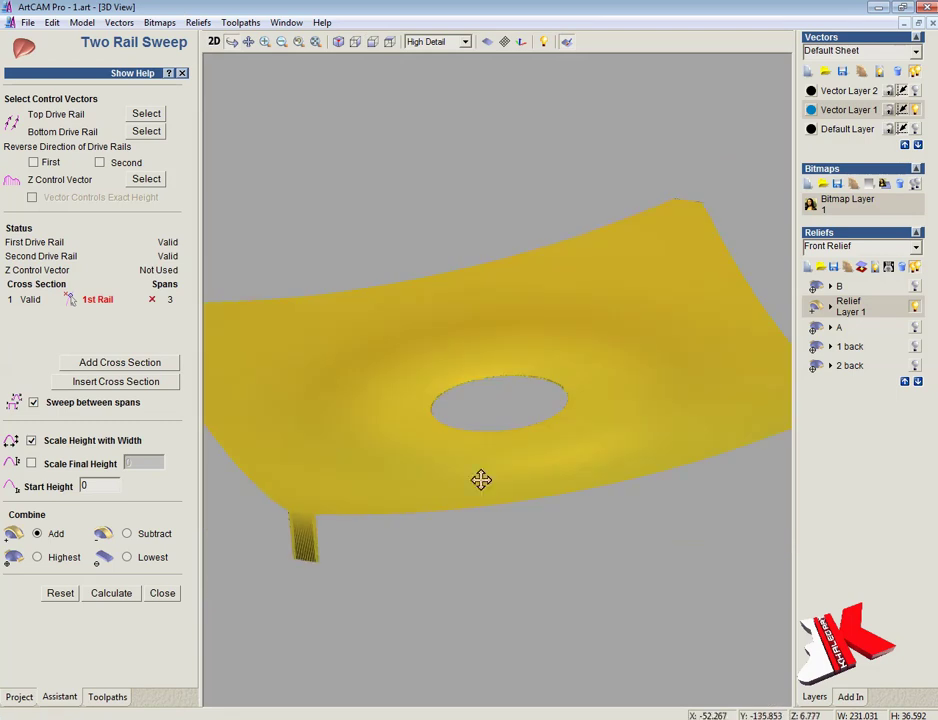
click(377, 42)
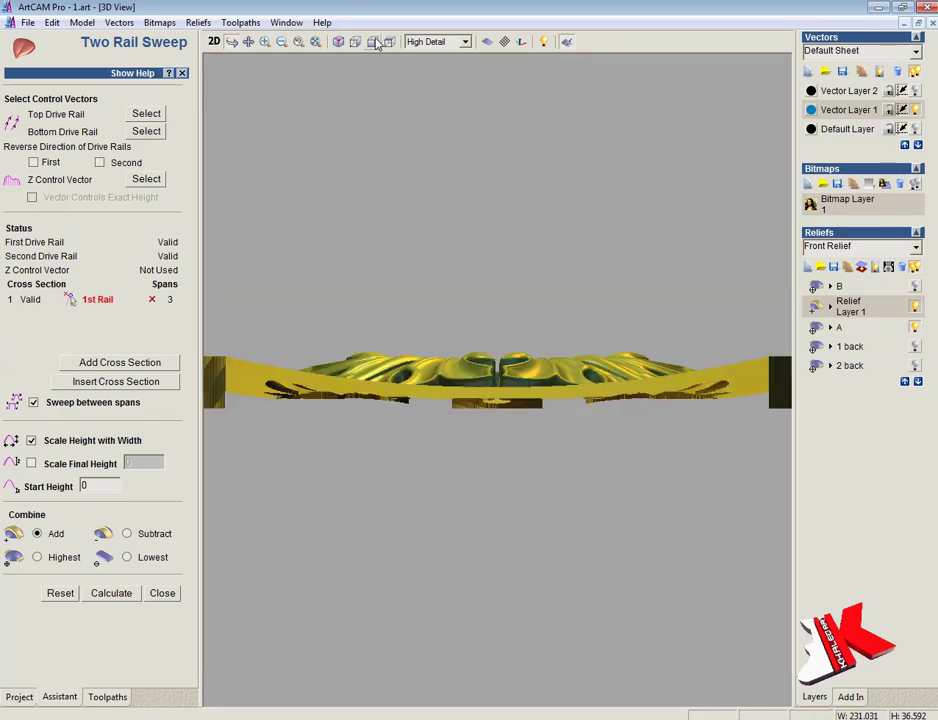
click(354, 41)
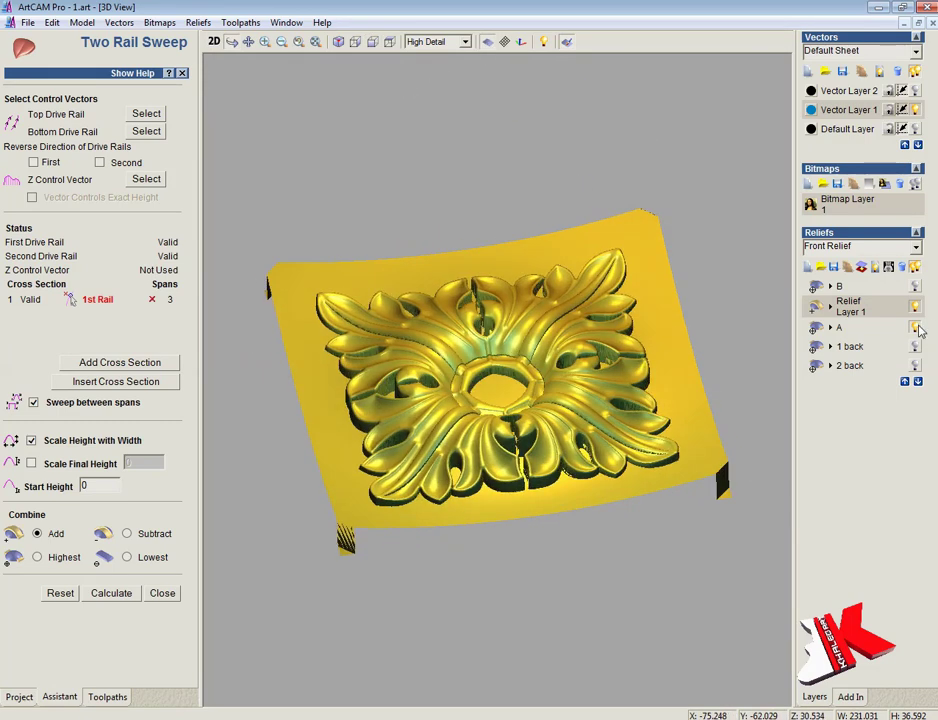
drag(458, 430, 463, 182)
key(F2)
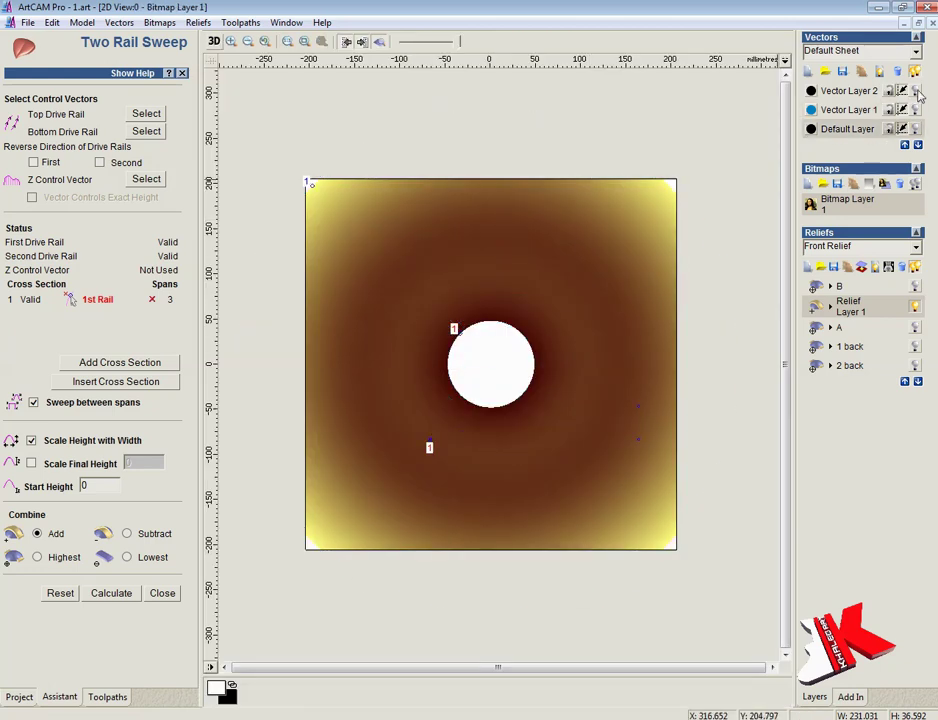
key(Escape)
Apply a Shape Editor shape to the square rosette outline and view the leaf relief in 3D
click(425, 232)
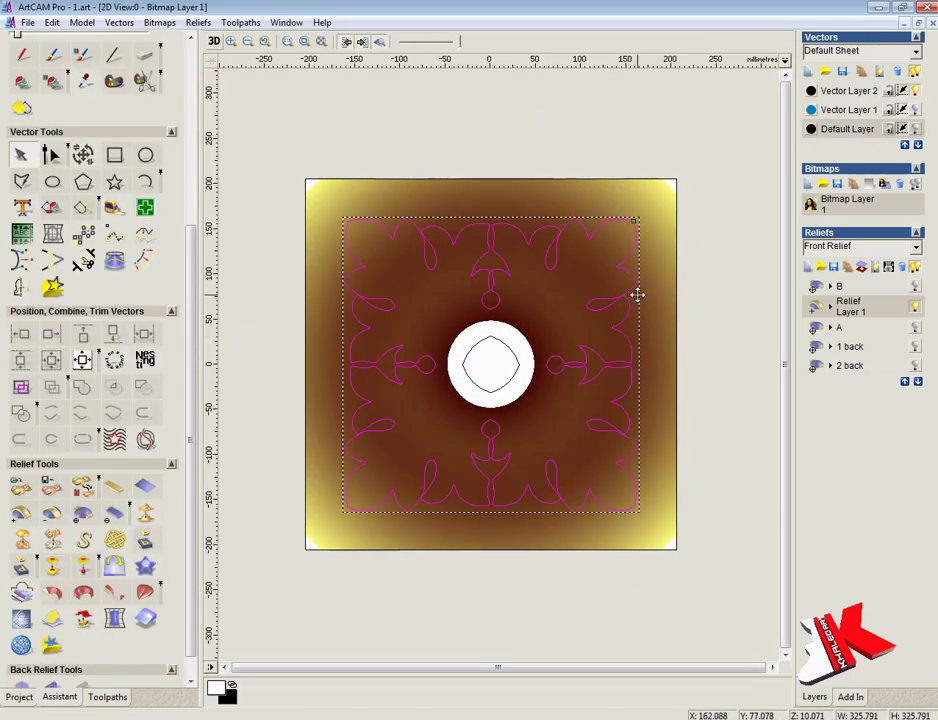
double_click(637, 294)
click(680, 334)
click(791, 334)
key(F3)
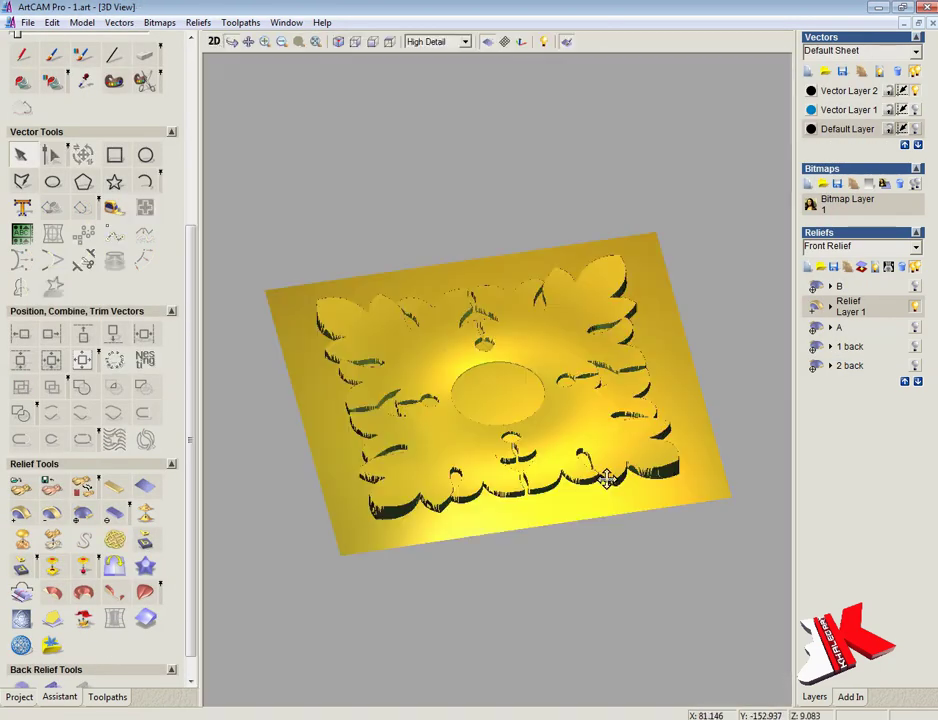
mouse_move(549, 444)
mouse_down()
mouse_move(433, 90)
mouse_move(517, 243)
mouse_up()
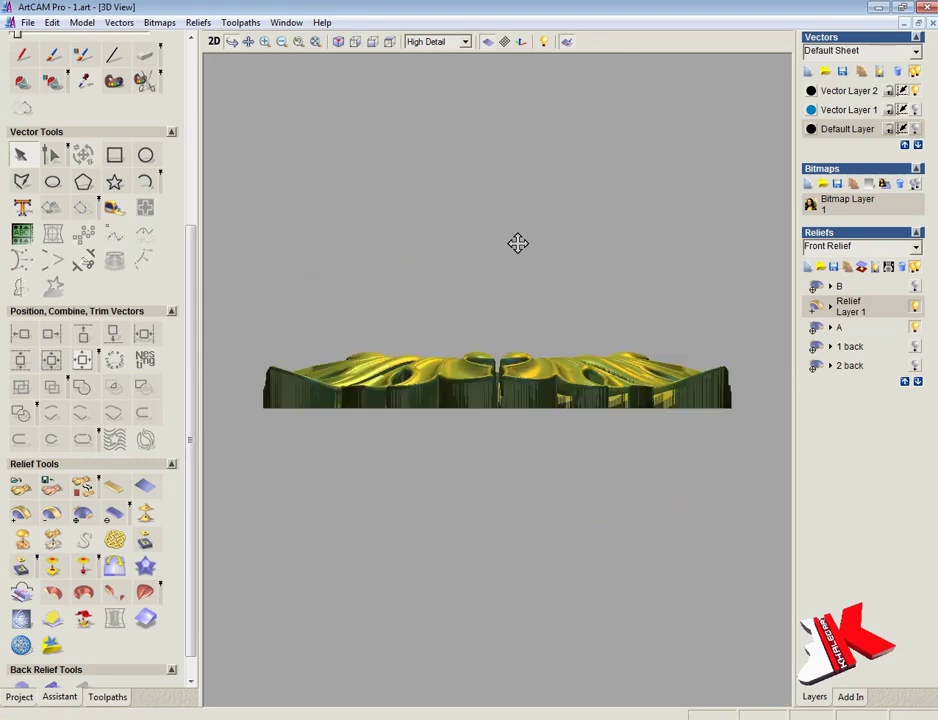
Try merging the visible relief layers, then undo the merge
click(372, 41)
drag(446, 462, 513, 523)
click(22, 487)
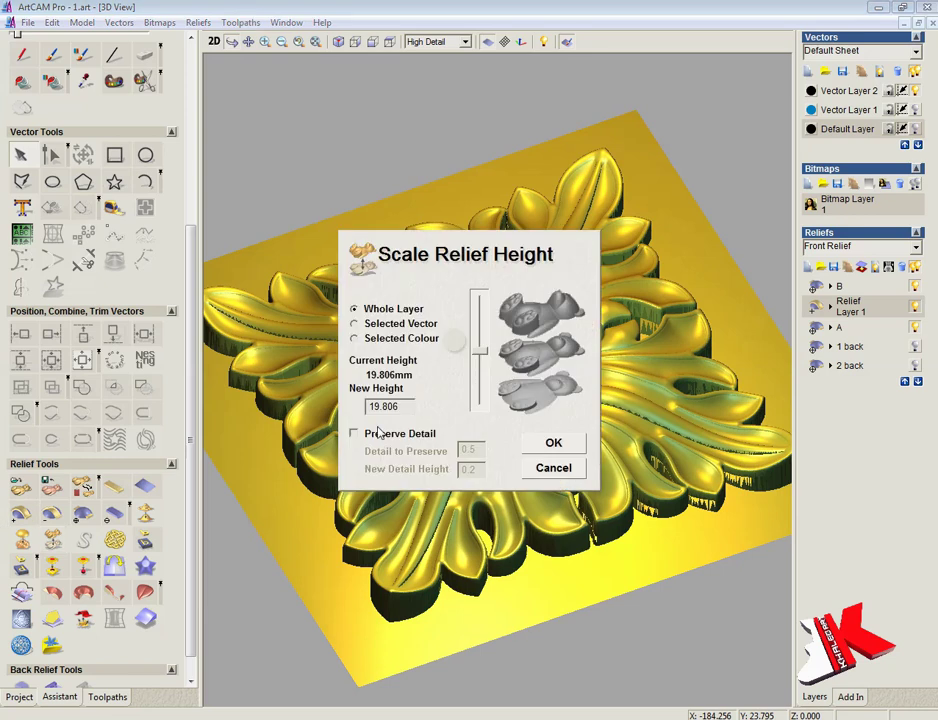
click(553, 470)
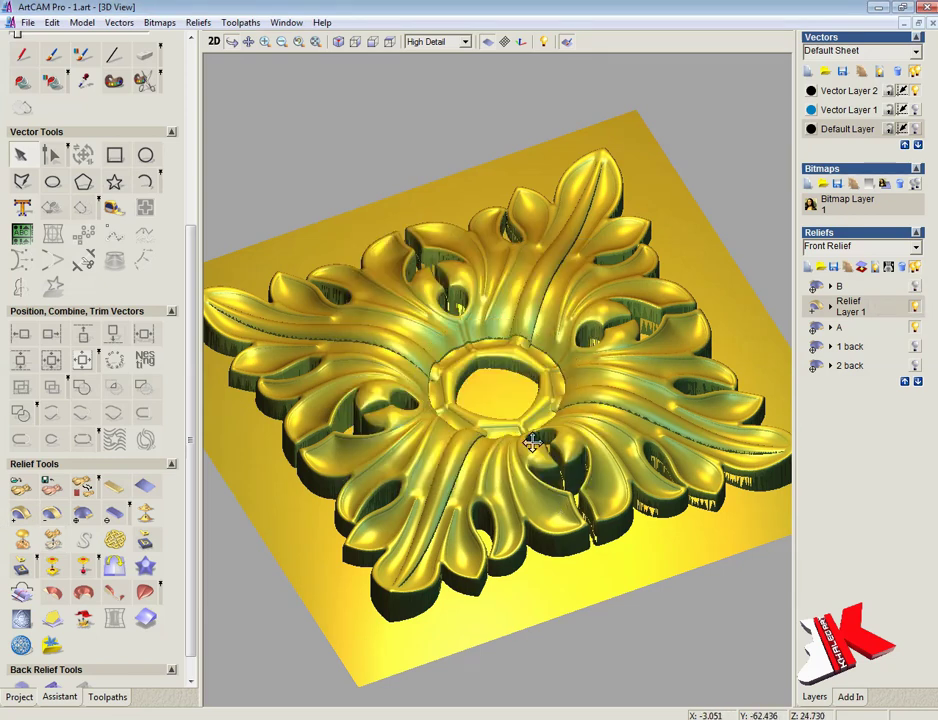
click(876, 268)
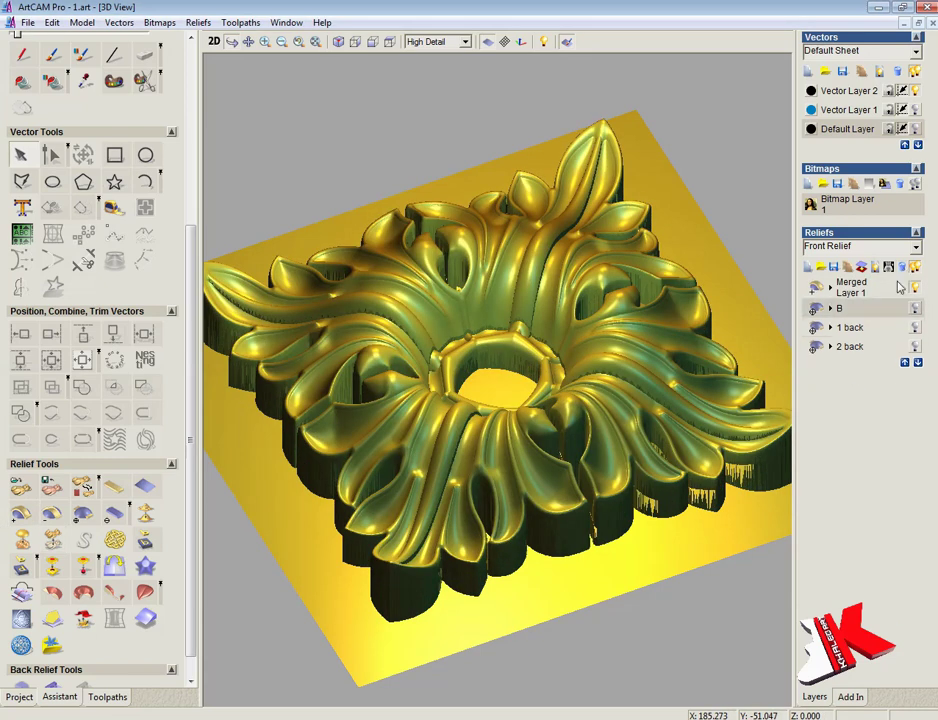
key(ctrl+z)
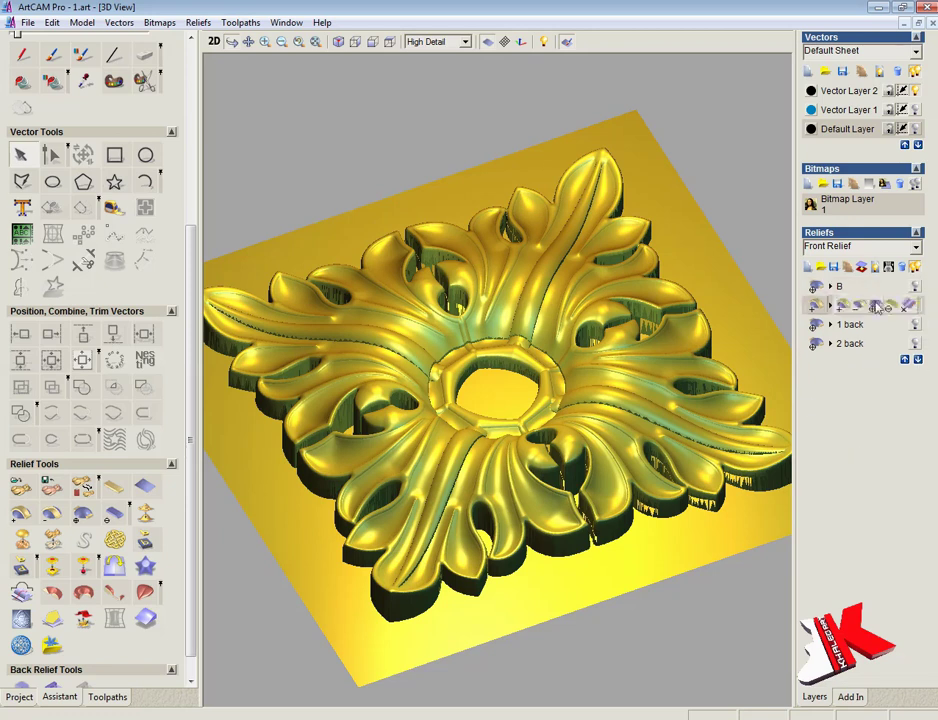
Scale relief layer A to a 40 mm height, then check layer B's height scaling
click(52, 540)
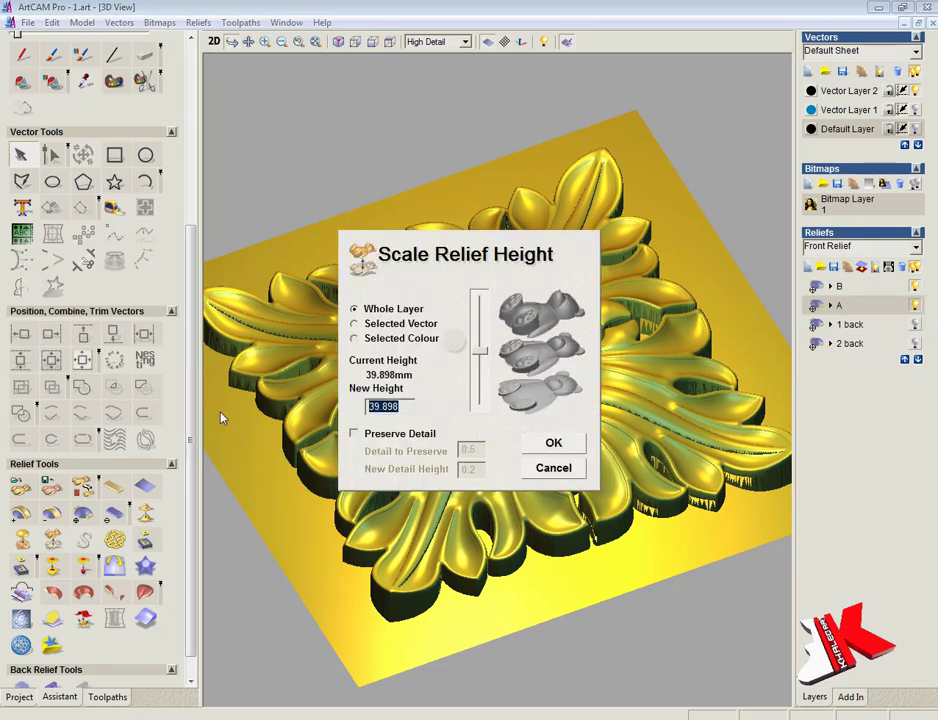
text(0)
click(554, 443)
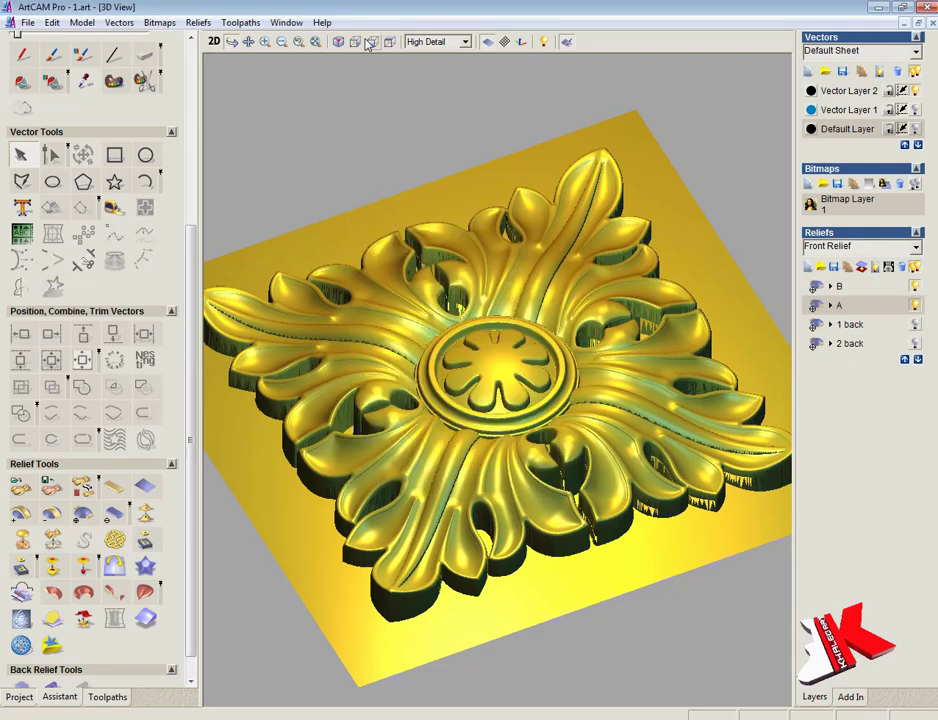
click(370, 42)
click(856, 286)
click(52, 540)
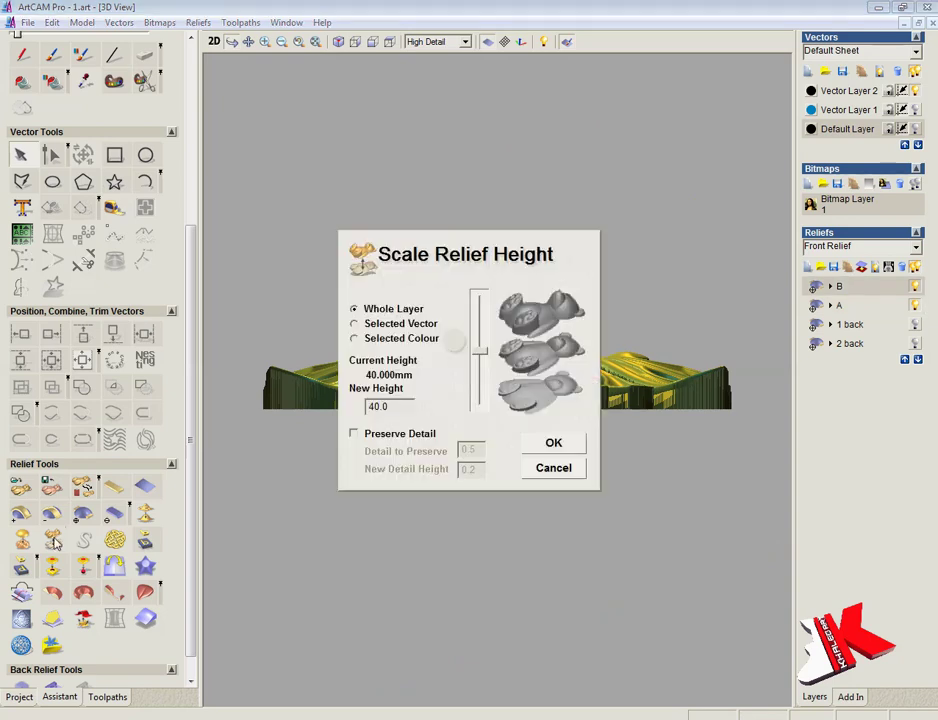
click(554, 443)
Lower relief layer A's height to 36 mm and review the rosette from oblique views
mouse_move(603, 561)
mouse_down()
mouse_move(387, 471)
mouse_move(527, 376)
mouse_up()
scroll(527, 376, down, 3)
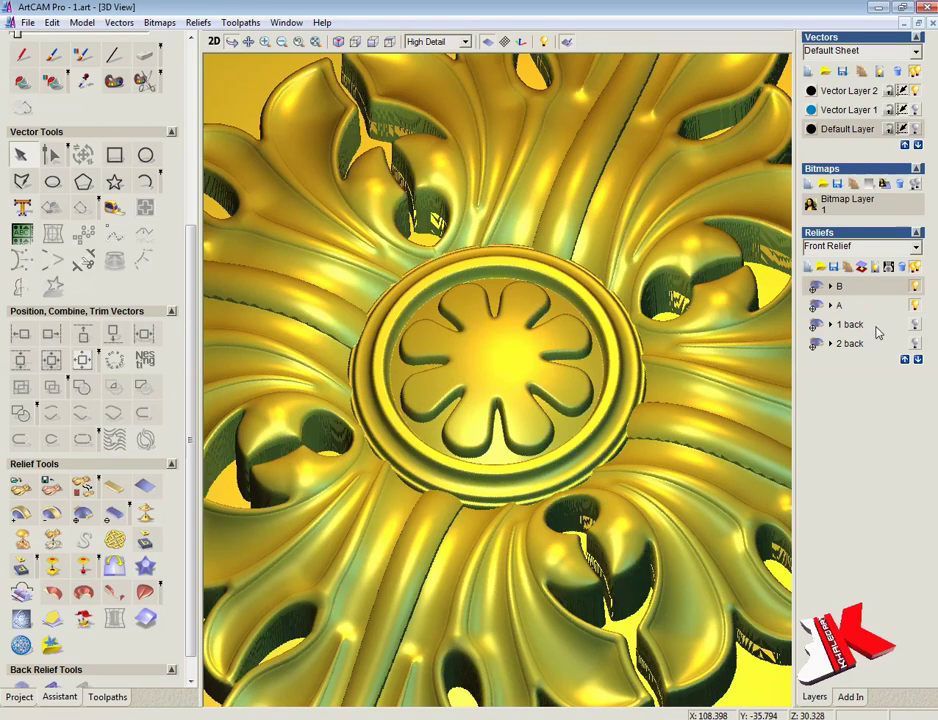
click(838, 305)
click(52, 540)
text(36)
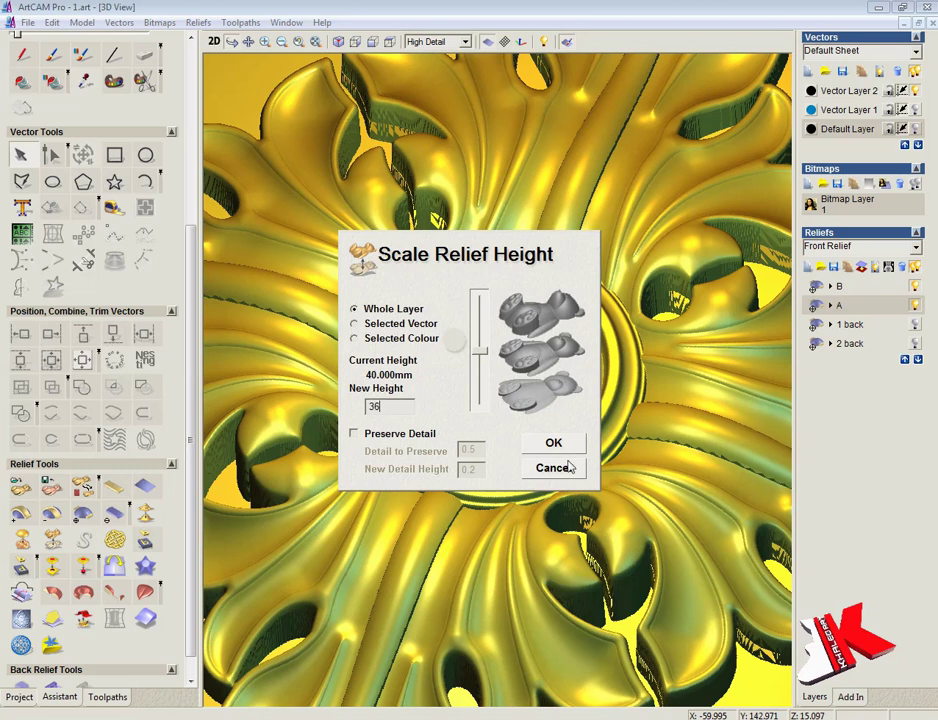
click(553, 442)
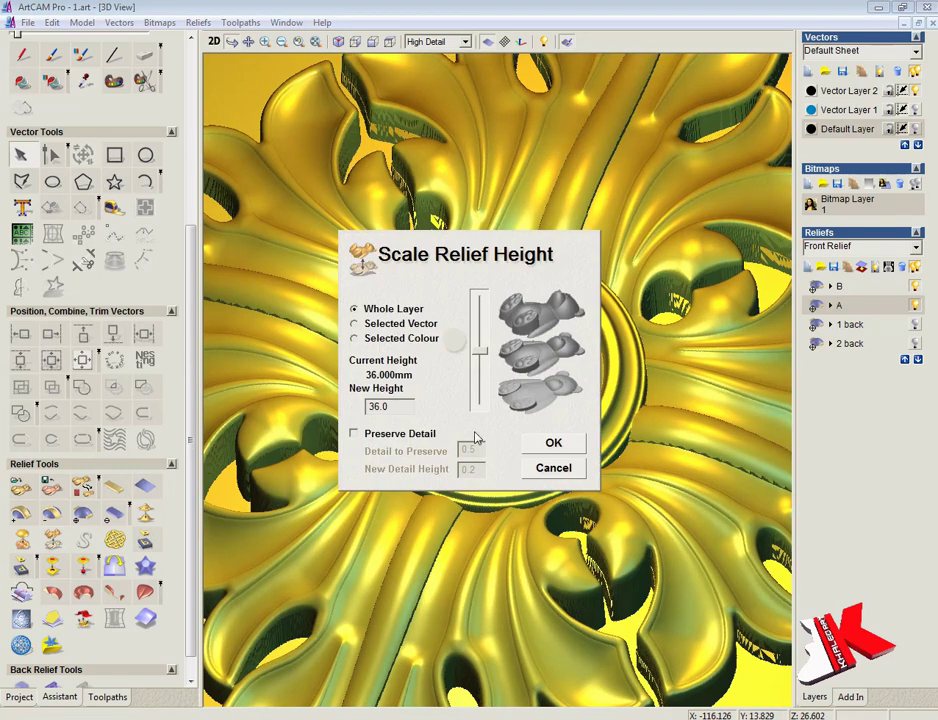
click(541, 445)
click(389, 42)
drag(509, 373, 465, 356)
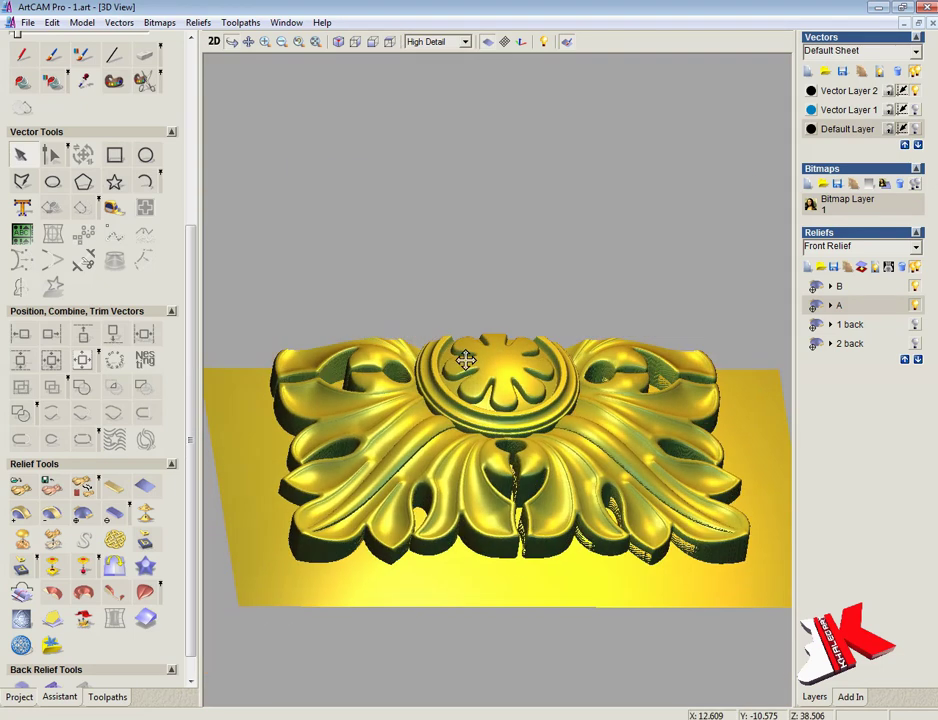
click(373, 42)
mouse_move(455, 264)
mouse_down()
mouse_move(477, 393)
mouse_move(593, 406)
mouse_move(297, 517)
mouse_up()
Save the model with relief layer B selected
click(850, 286)
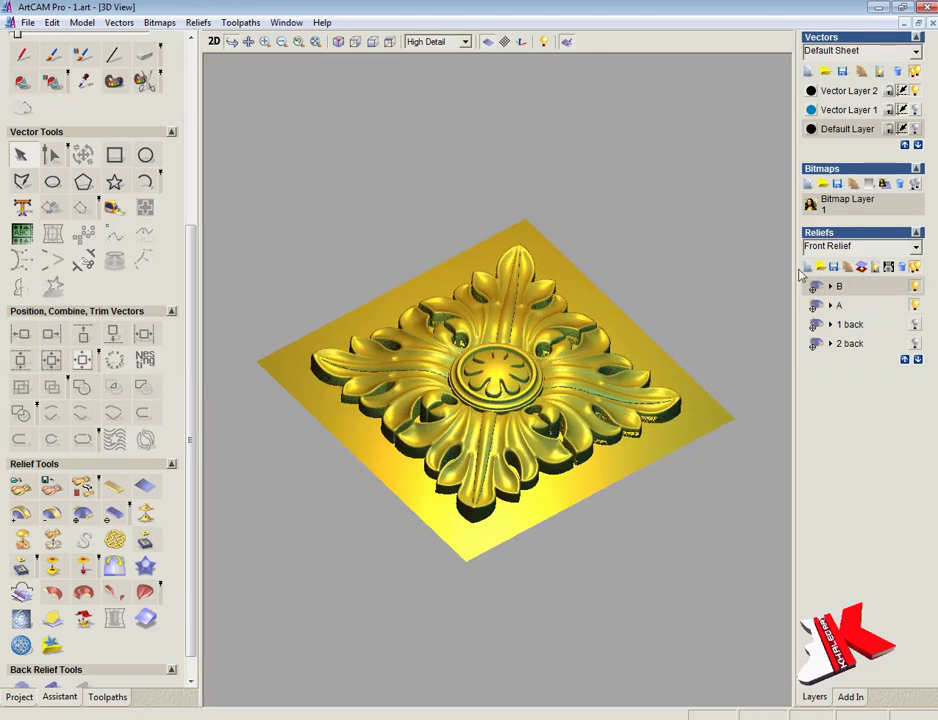
click(30, 22)
click(90, 87)
Add a new empty relief layer named FRAME
click(809, 266)
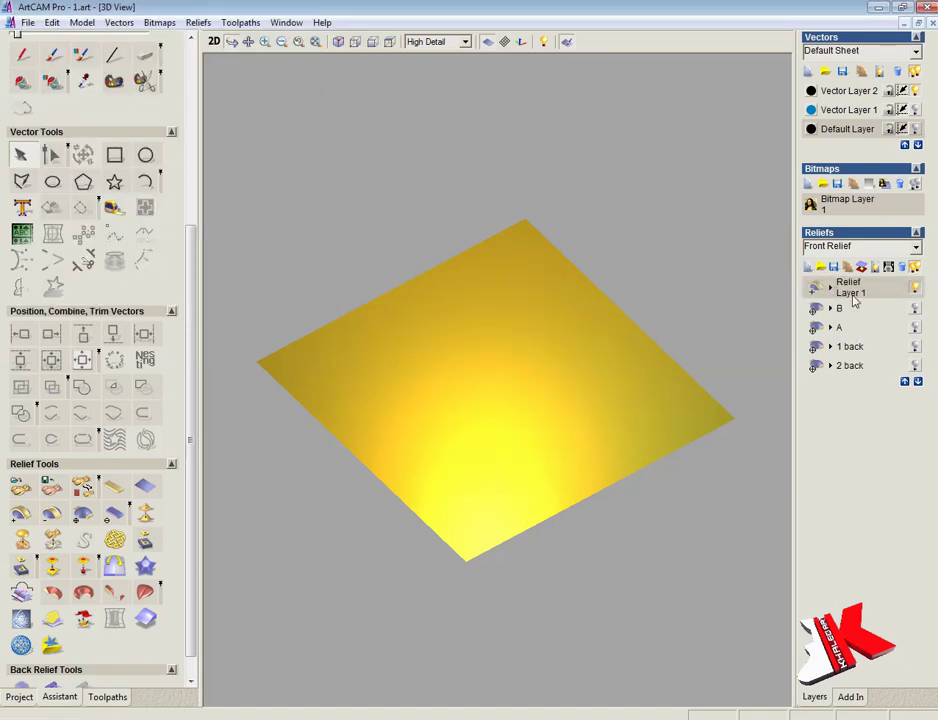
double_click(851, 291)
text(ME)
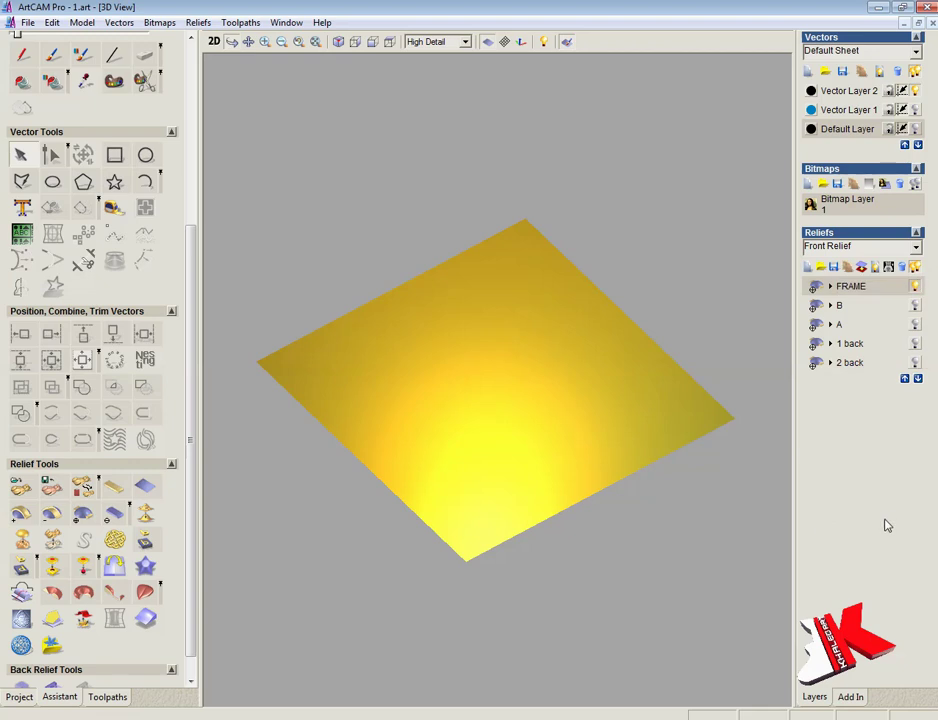
key(Return)
Extrude the moulding profile along the frame rectangle to build the frame relief
key(F2)
click(915, 128)
click(306, 547)
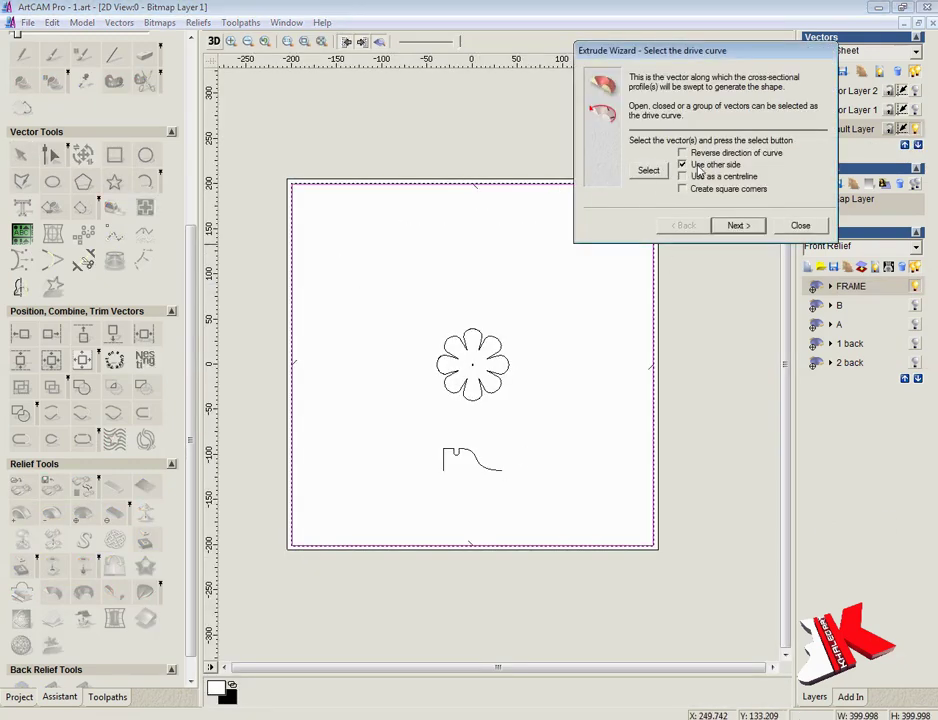
click(738, 225)
click(475, 457)
click(684, 225)
click(738, 225)
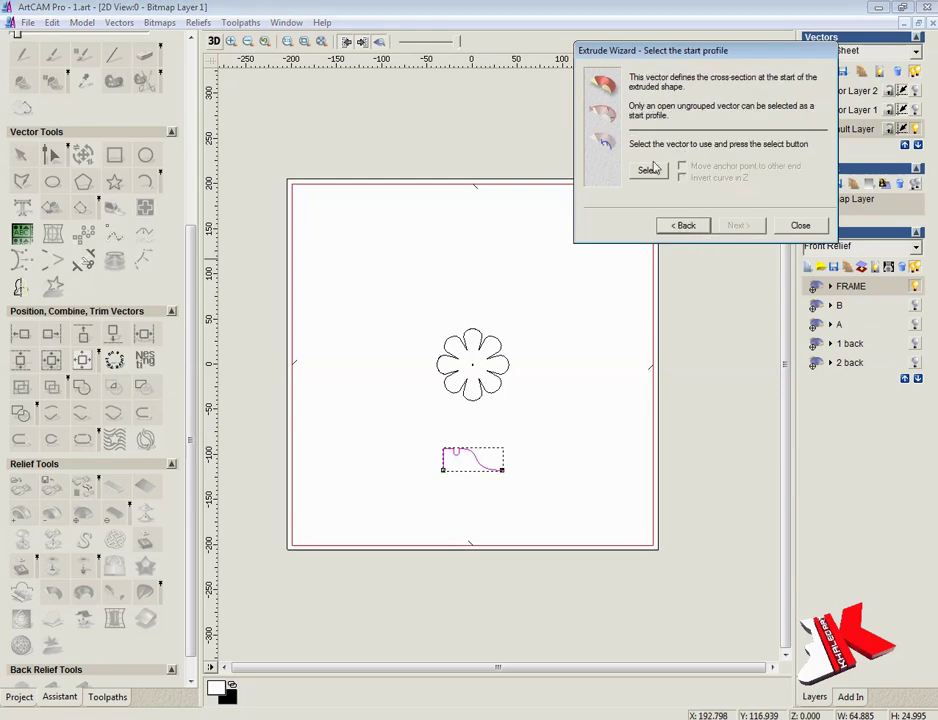
click(648, 169)
click(733, 226)
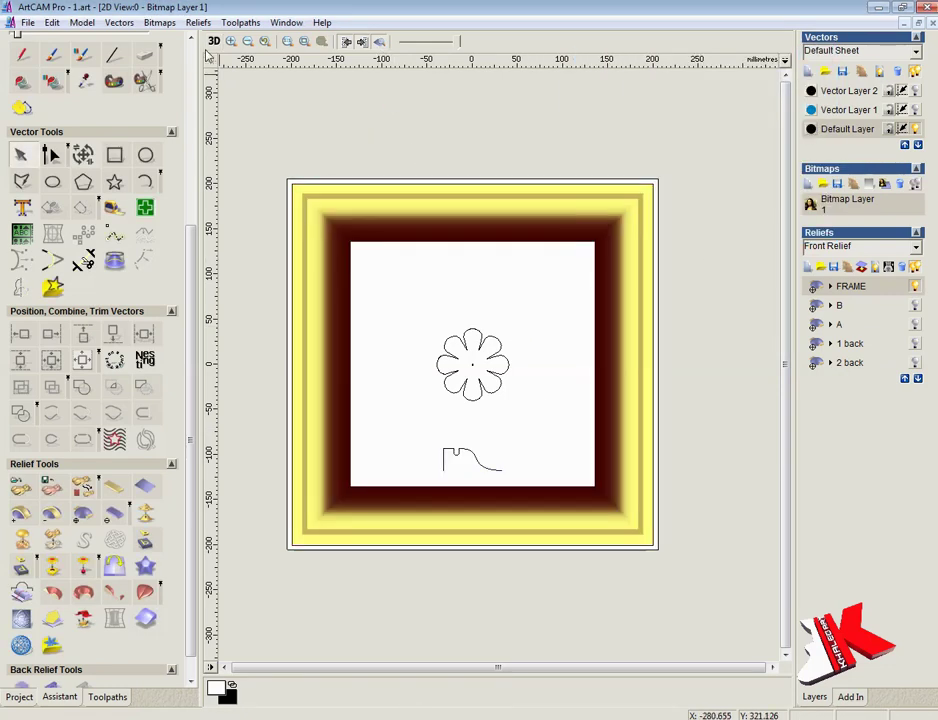
key(F3)
Orbit the frame in 3D and turn on the rosette relief layers inside it
mouse_move(469, 422)
mouse_down()
mouse_move(465, 444)
mouse_move(496, 54)
mouse_up()
click(505, 41)
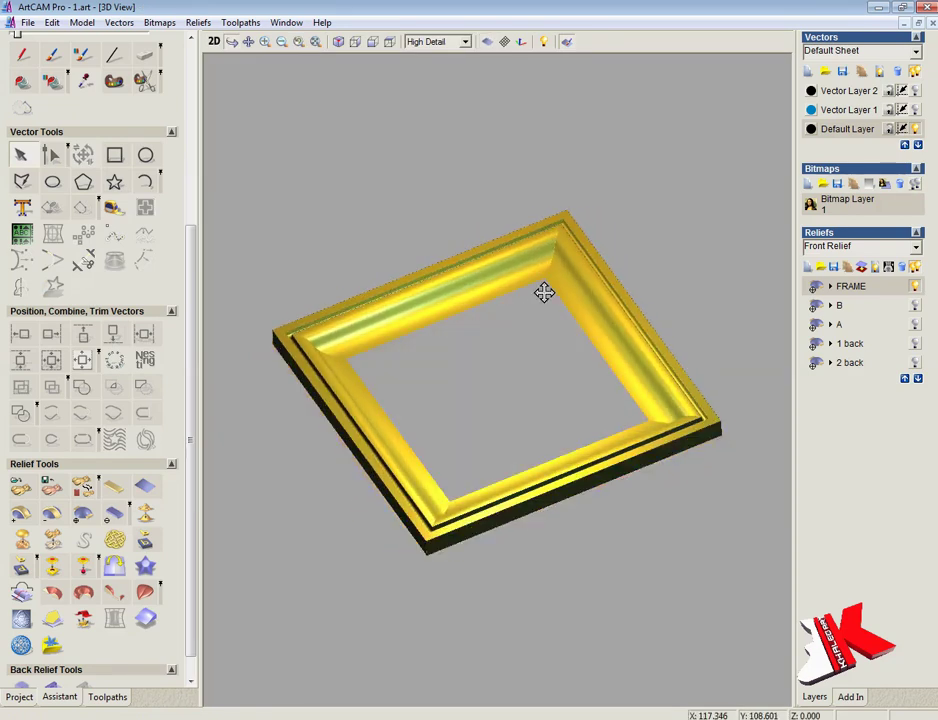
drag(542, 291, 915, 333)
click(914, 326)
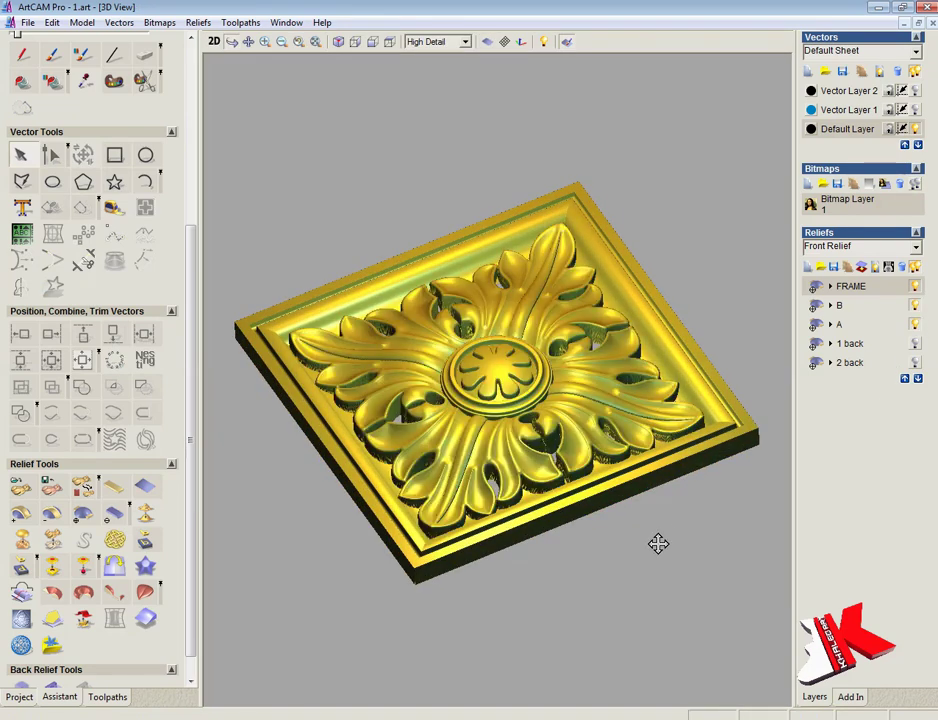
Orbit the panel through preset viewpoints to inspect its side edge
click(338, 42)
drag(418, 672, 518, 595)
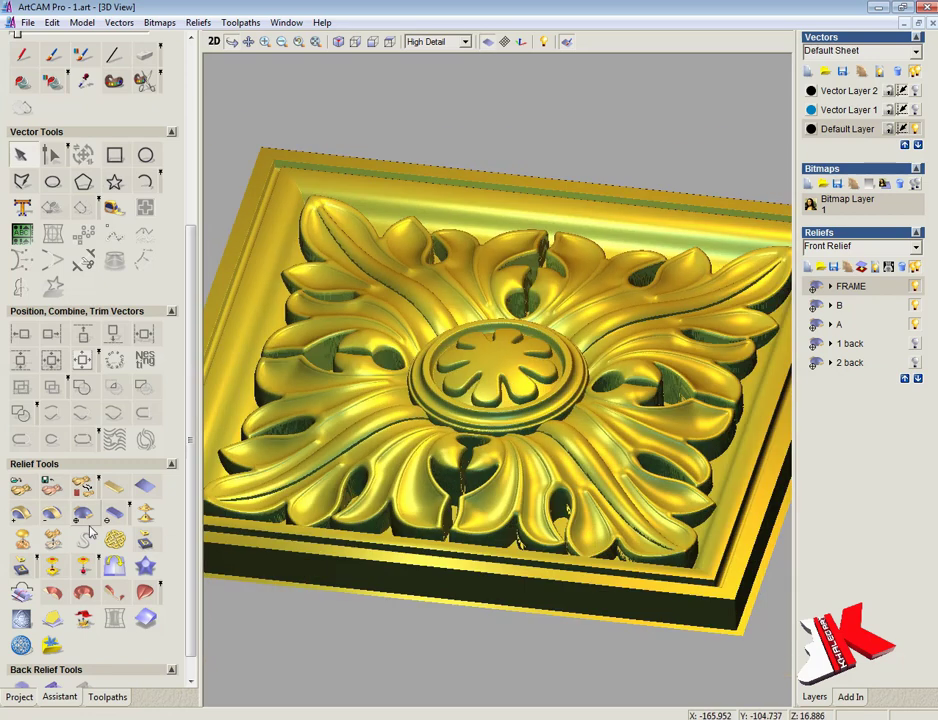
click(553, 442)
click(377, 41)
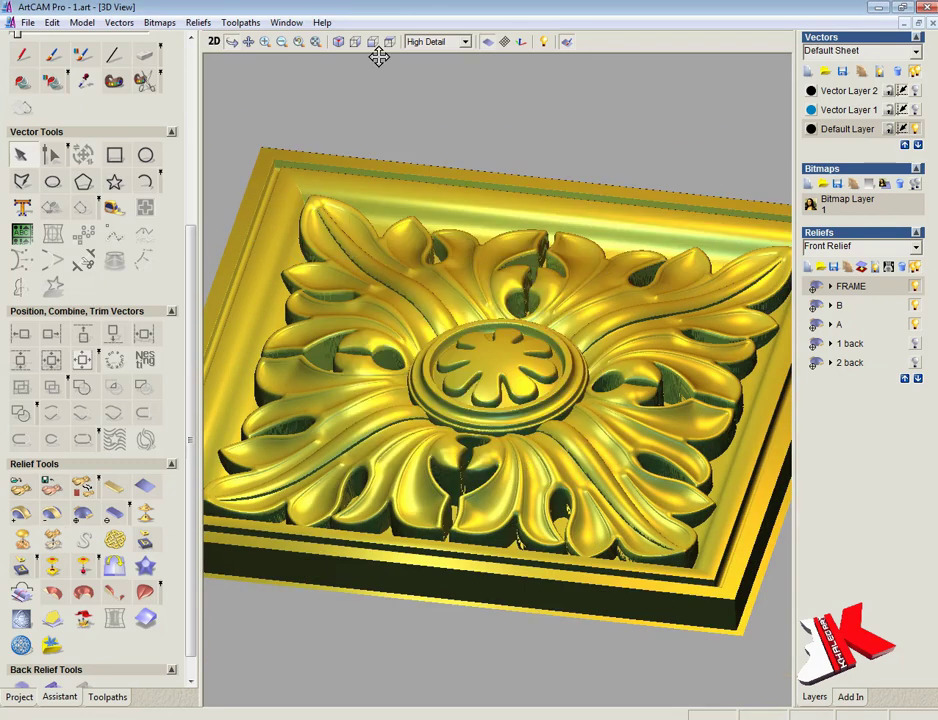
drag(482, 368, 594, 542)
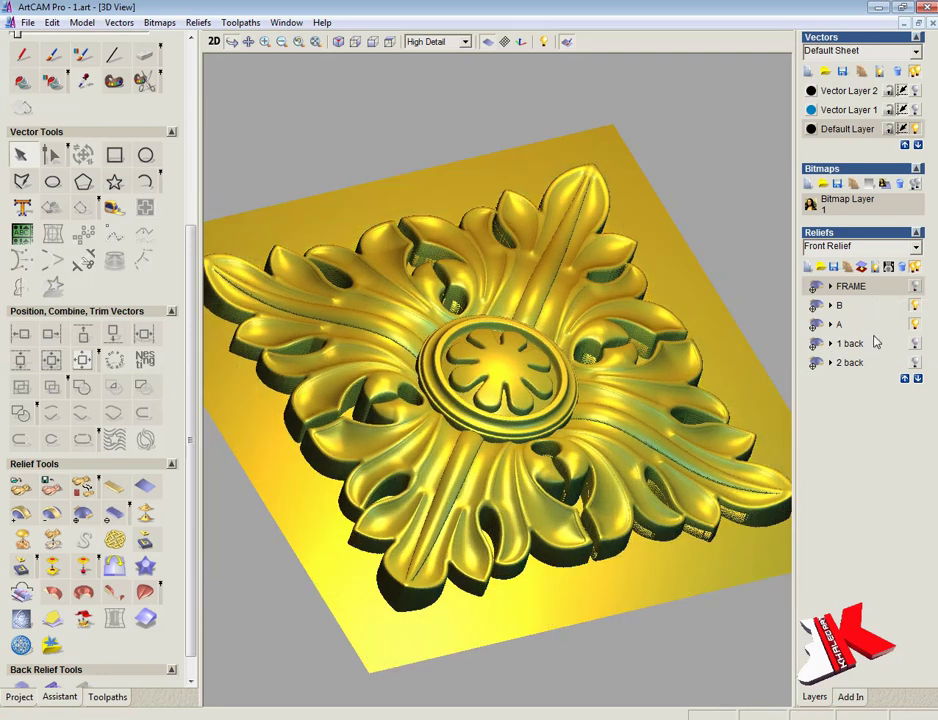
Merge the visible reliefs into a new layer and undo the accidental relief deletion
click(862, 324)
click(876, 268)
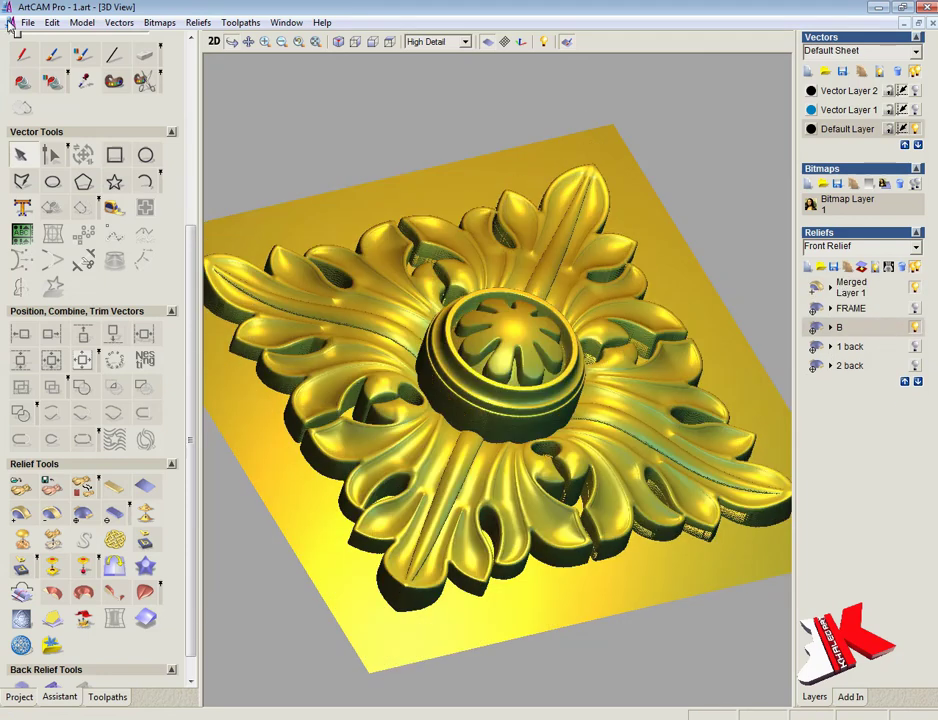
click(51, 22)
click(70, 39)
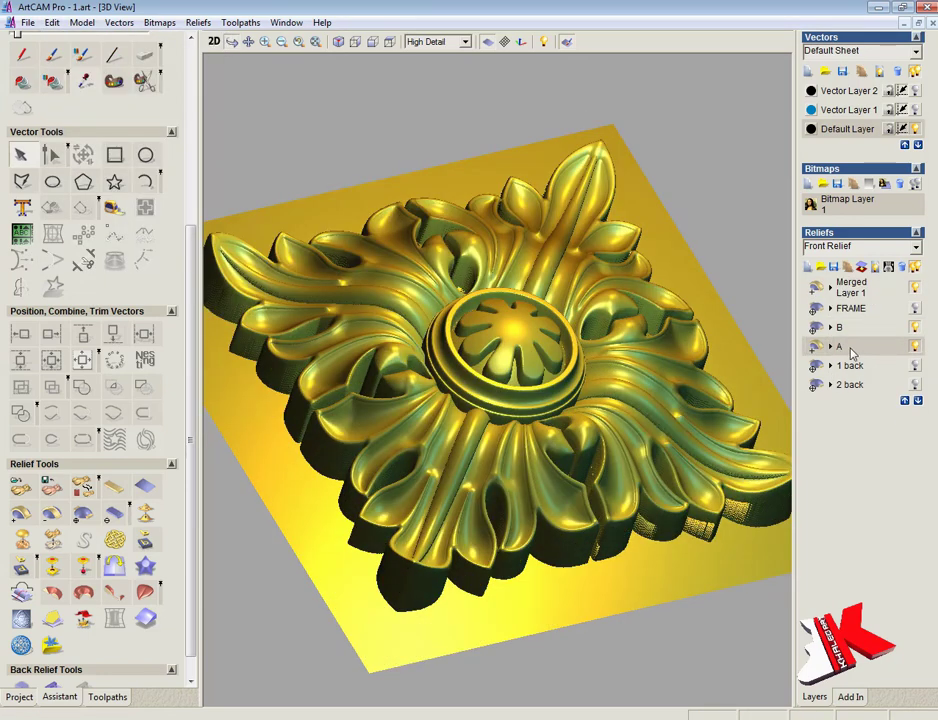
Rename the merged layer to 'END OF ALL' and apply a 25 mm relief height
click(852, 287)
click(852, 287)
text(END OF A)
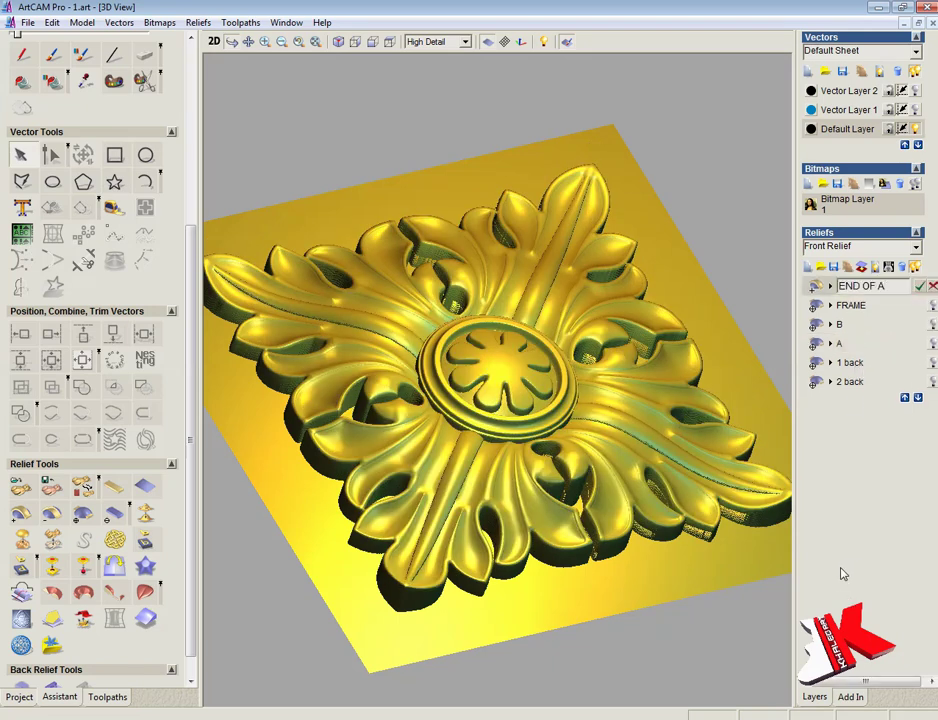
text(LL)
key(Return)
text(25)
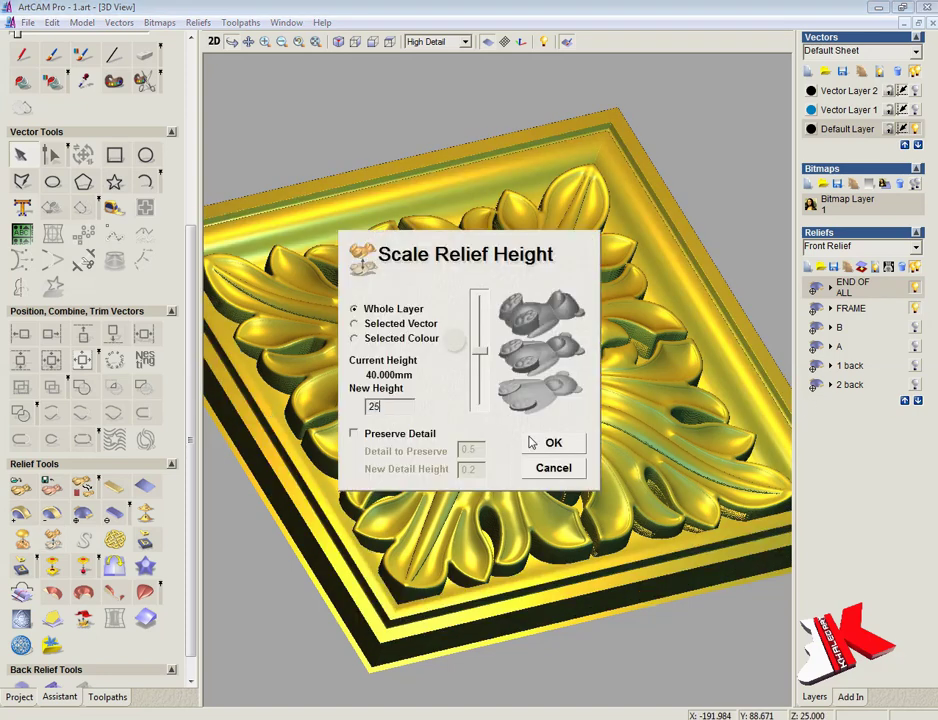
click(531, 441)
Scale the END OF ALL relief height to 30 mm and view the panel in angled perspective
click(850, 308)
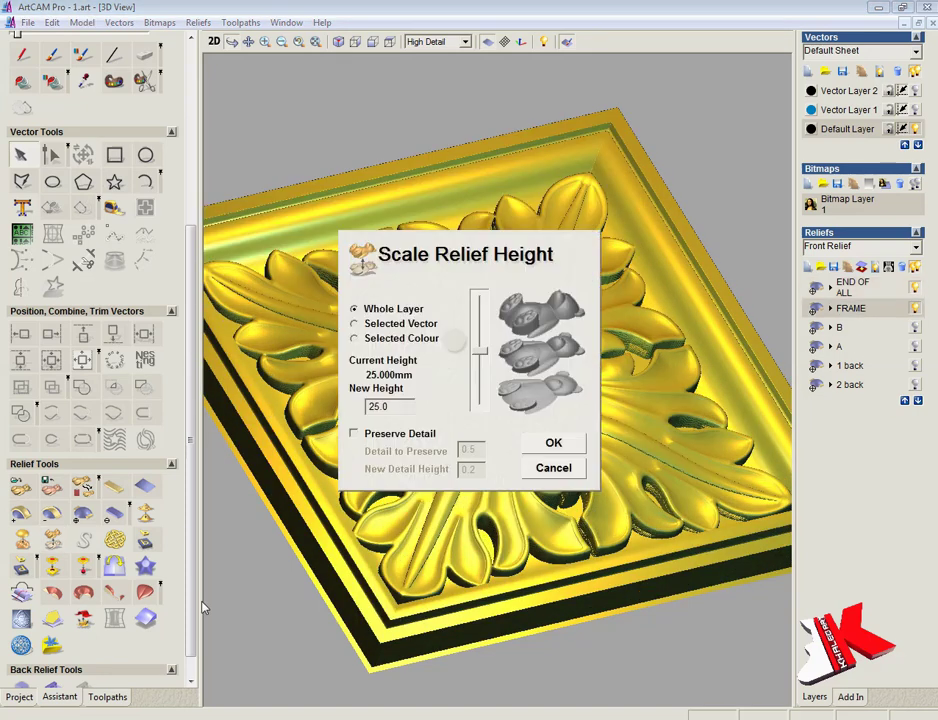
click(553, 442)
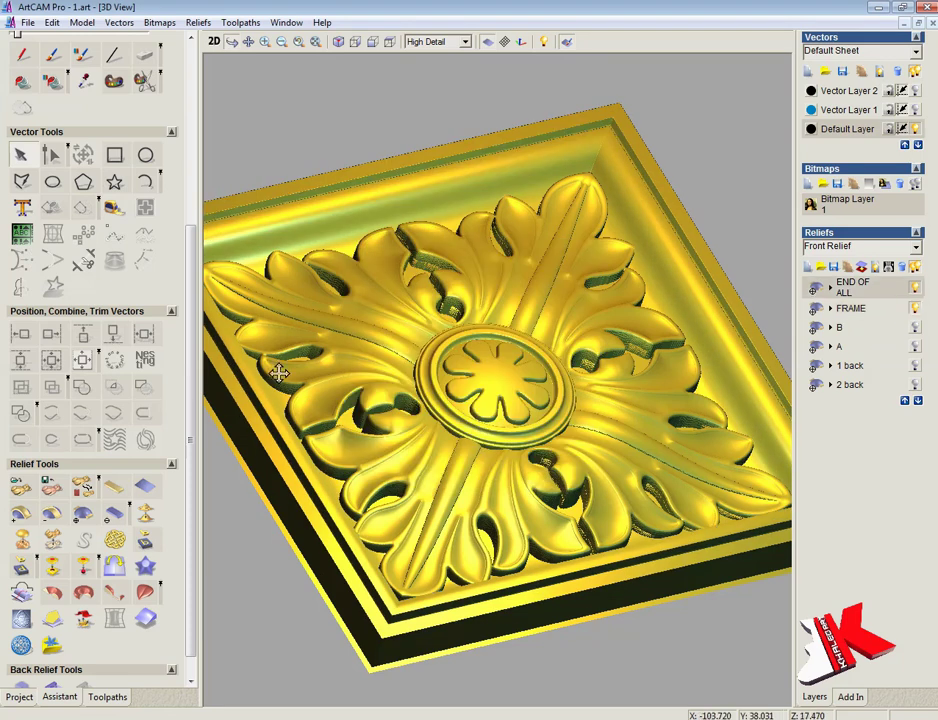
text(30)
click(578, 446)
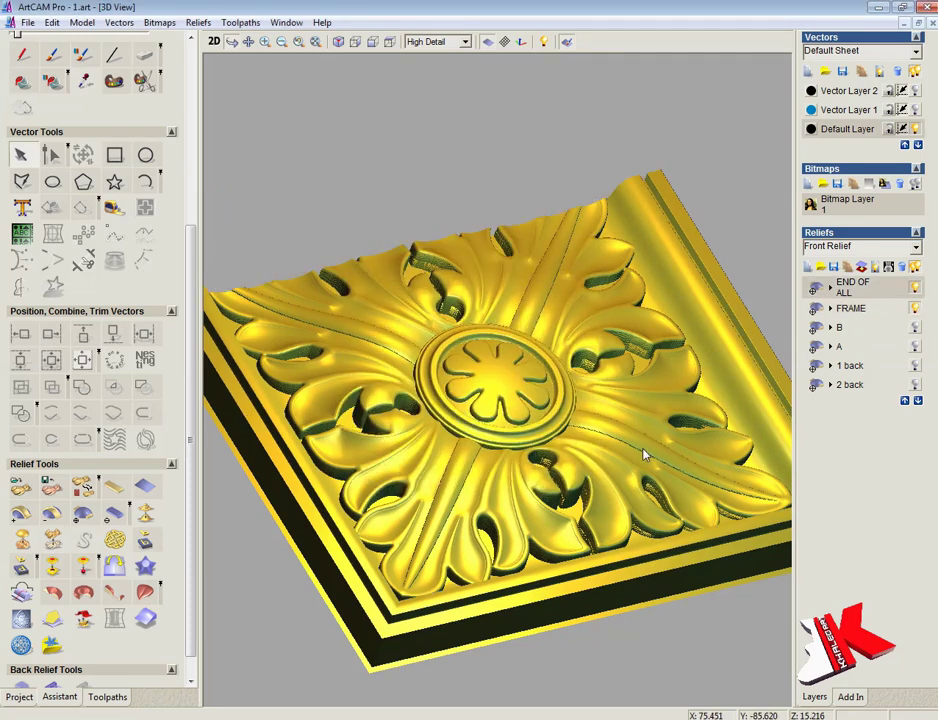
drag(586, 450, 360, 515)
middle_drag(360, 515, 546, 432)
drag(546, 432, 540, 272)
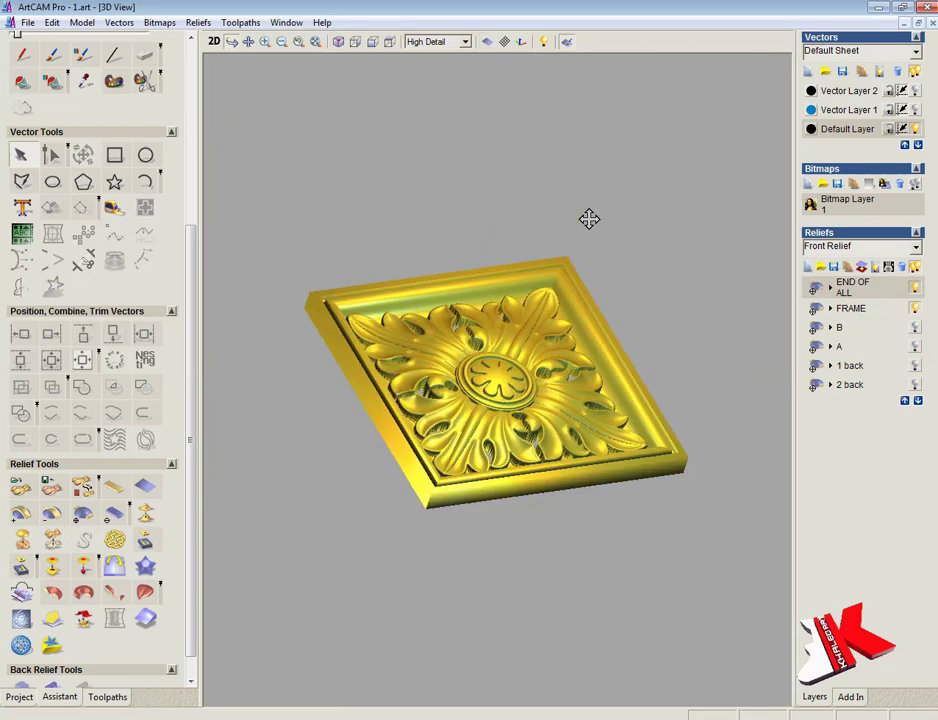
Switch the 3D display to Low Detail and orbit the panel to a top-down view
click(372, 41)
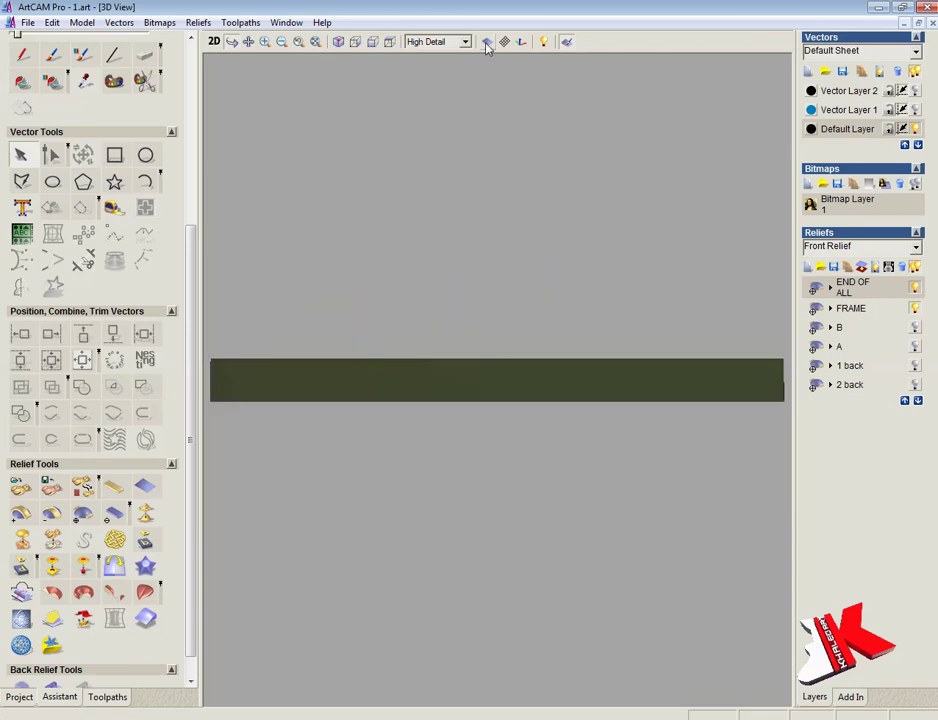
click(437, 41)
click(430, 56)
drag(526, 200, 525, 186)
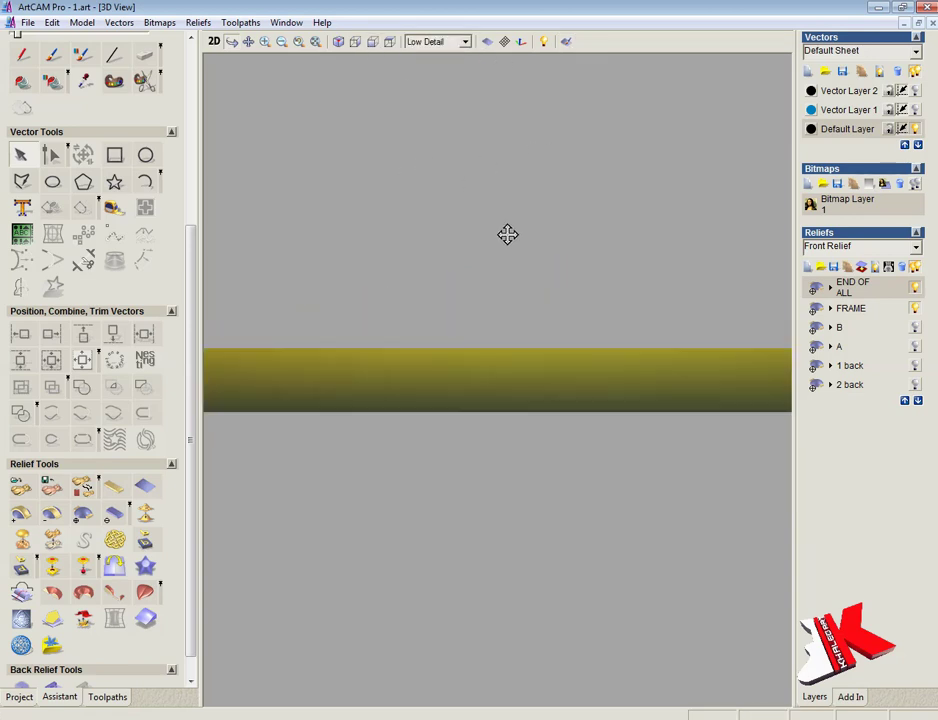
click(355, 41)
mouse_move(416, 214)
mouse_down()
mouse_move(433, 193)
mouse_move(469, 226)
mouse_move(532, 465)
mouse_move(484, 507)
mouse_up()
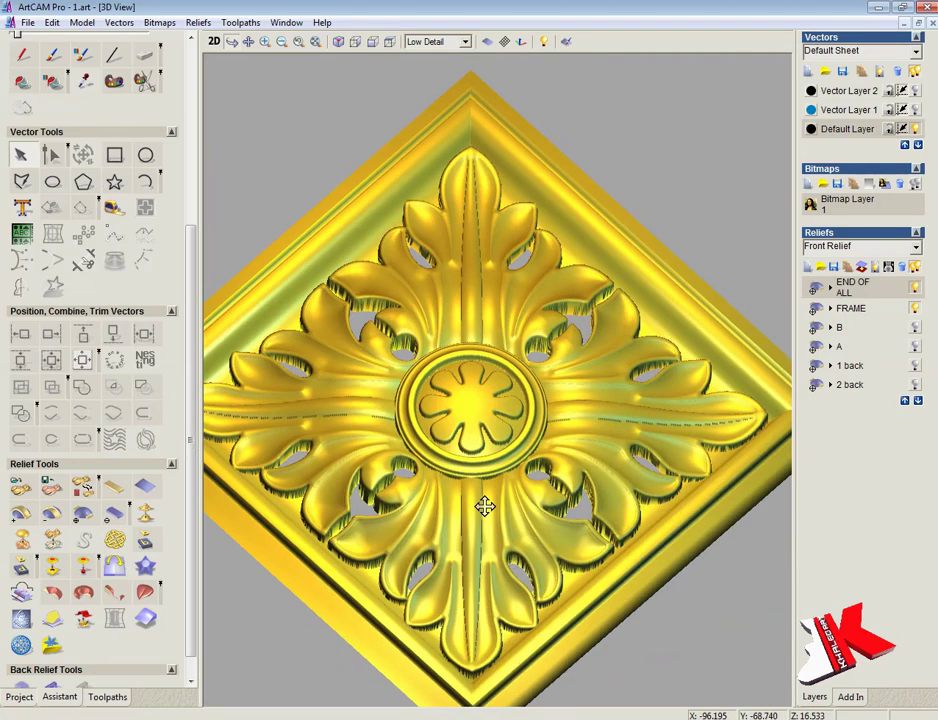
click(389, 41)
Fill the FRAME layer's outer vector with a flat floor via Shape Editor and review it in 3D
key(F2)
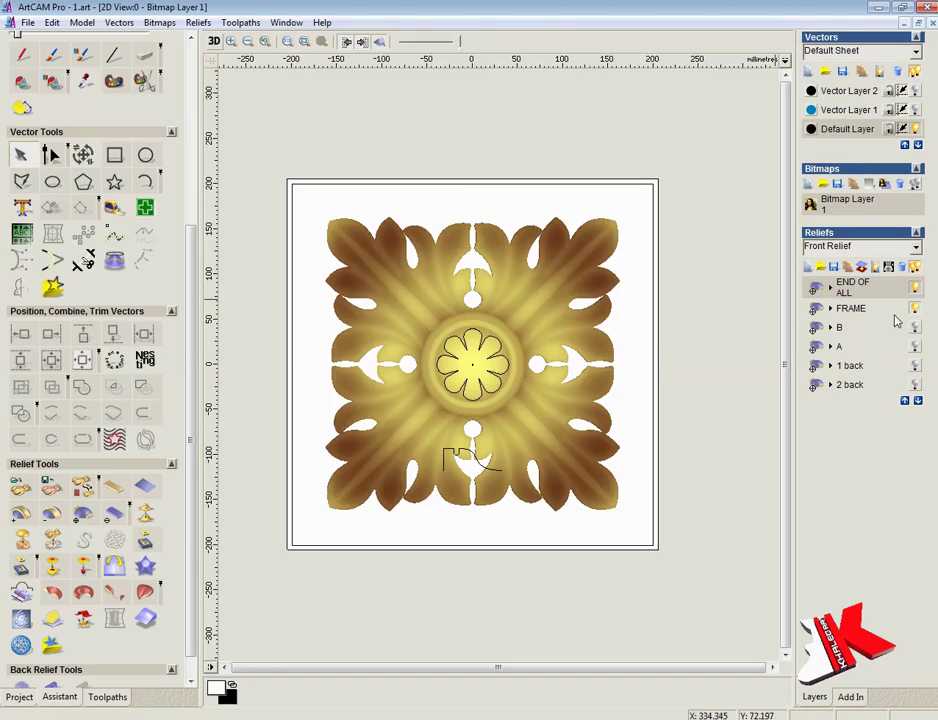
click(852, 310)
double_click(653, 193)
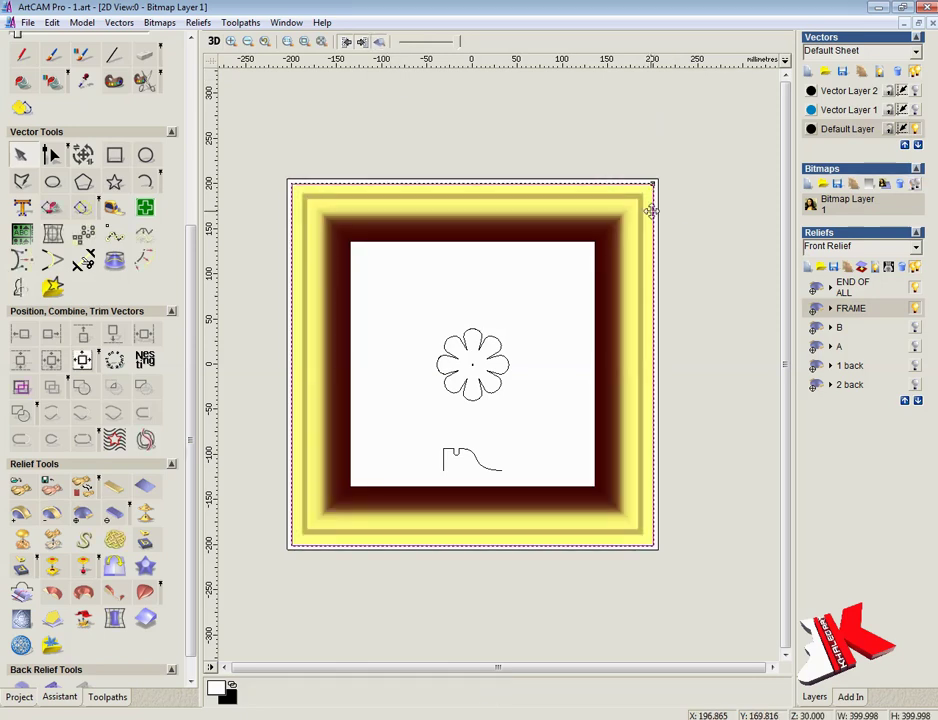
click(682, 337)
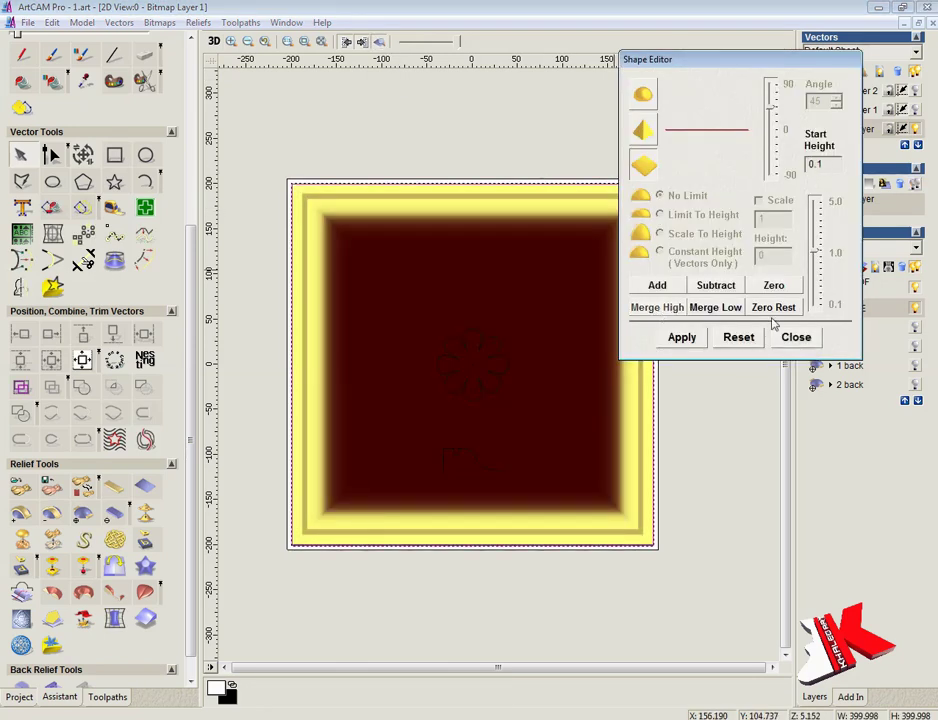
click(796, 337)
click(213, 41)
drag(544, 145, 592, 227)
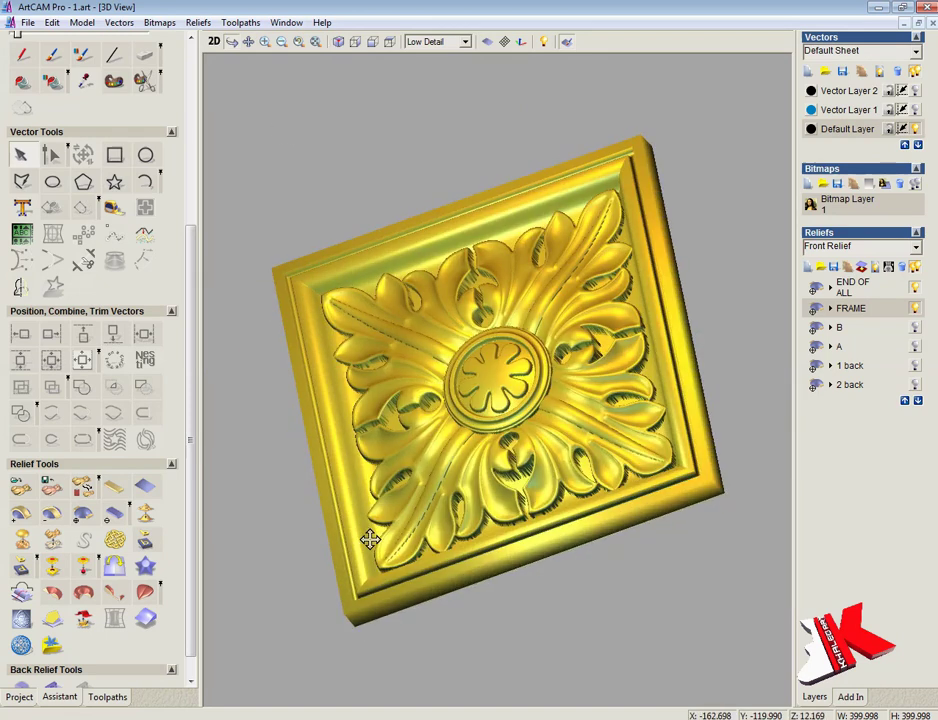
drag(416, 217, 643, 557)
mouse_move(602, 526)
mouse_down()
mouse_move(494, 314)
mouse_move(410, 618)
mouse_up()
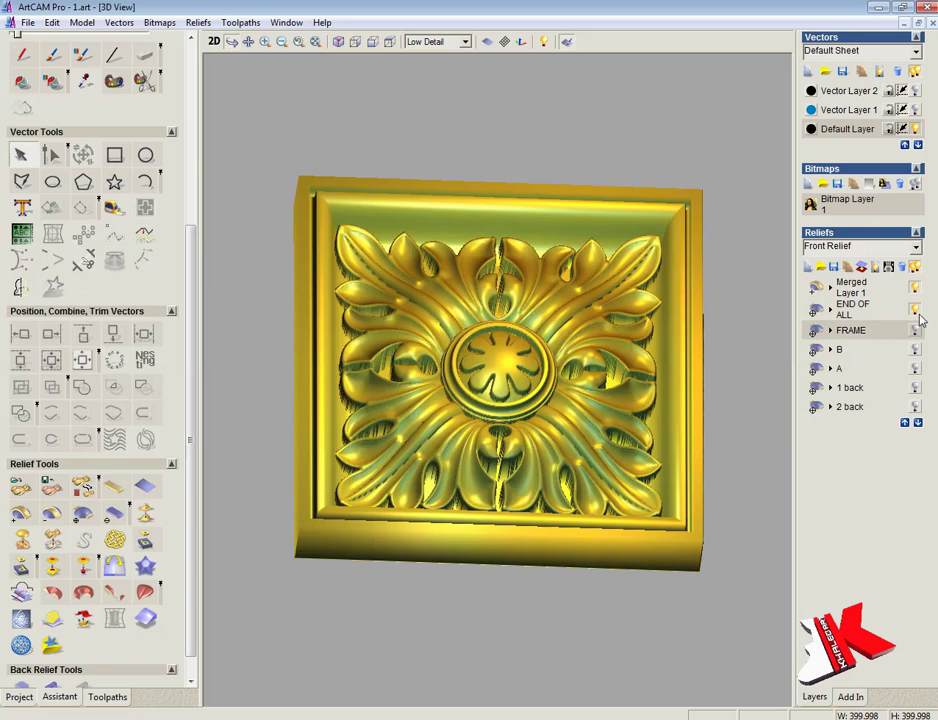
Create a greyscale bitmap from the merged relief and set the material colour to 2D View
click(888, 266)
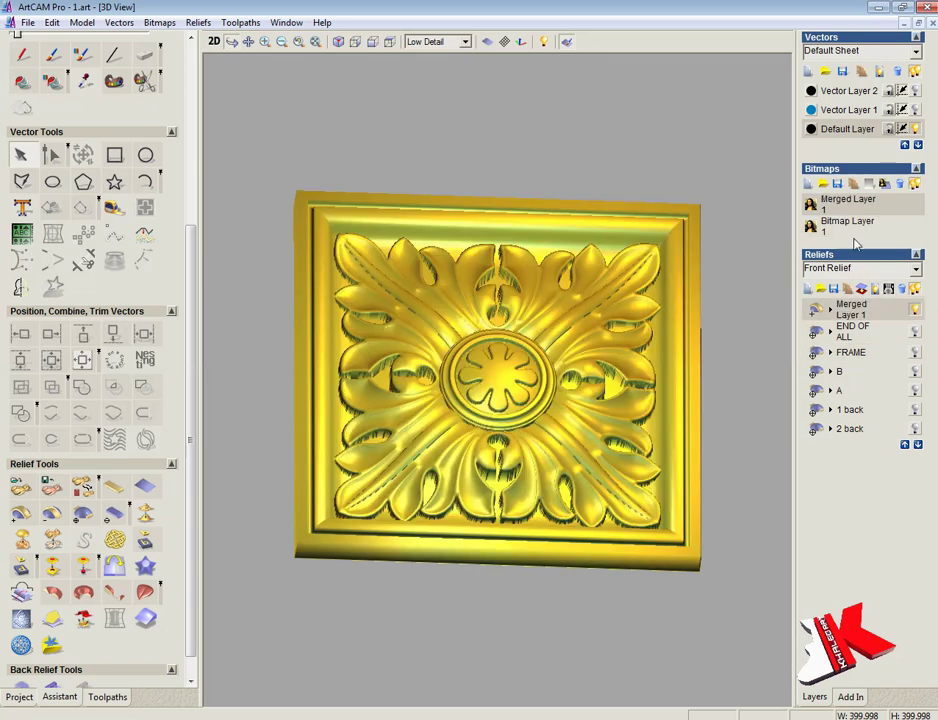
click(214, 42)
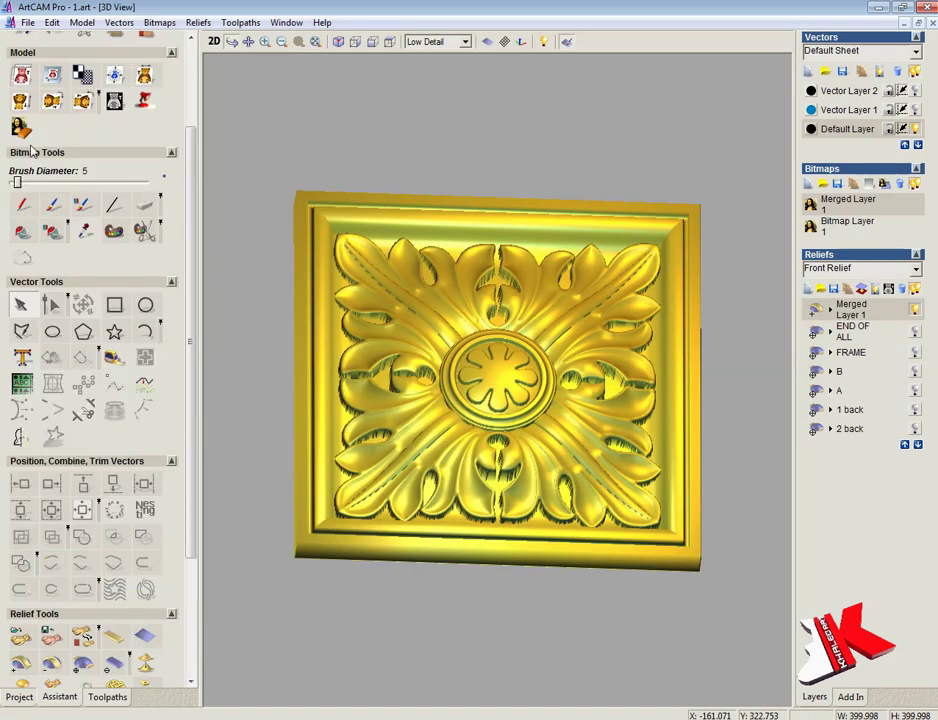
click(107, 76)
click(90, 309)
click(77, 336)
click(137, 468)
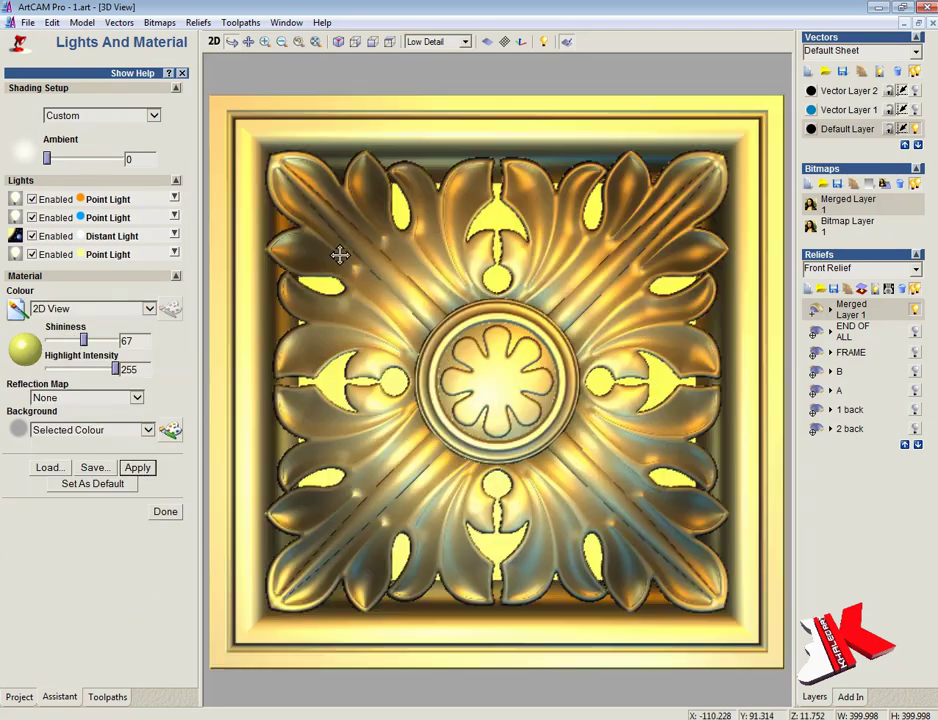
drag(534, 381, 404, 367)
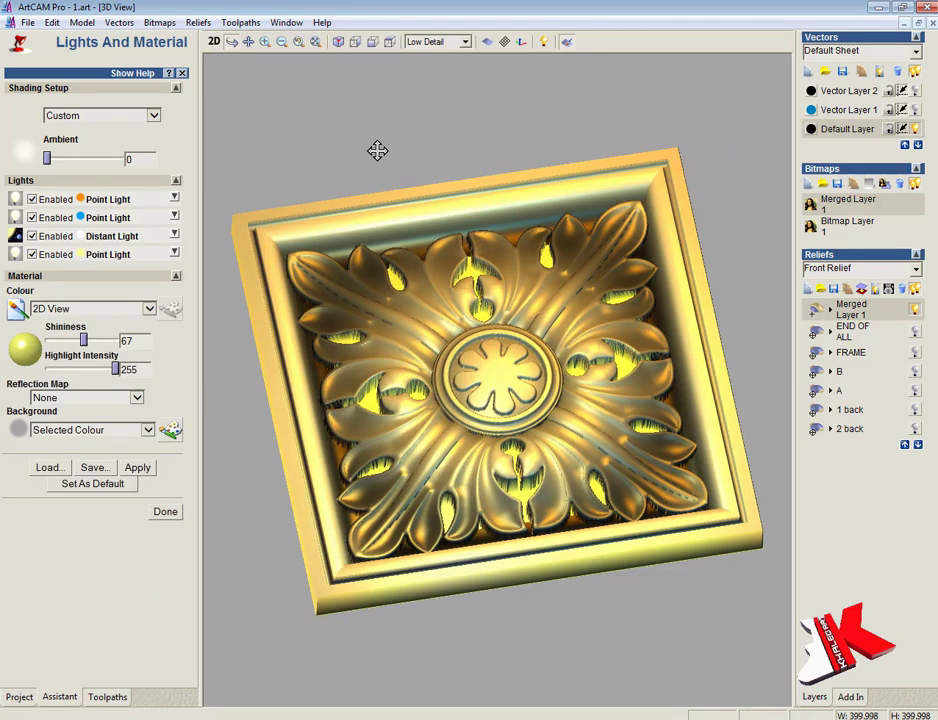
click(165, 511)
Load the stone texture image as a bitmap layer with Stretch scaling and view it in 3D
key(F2)
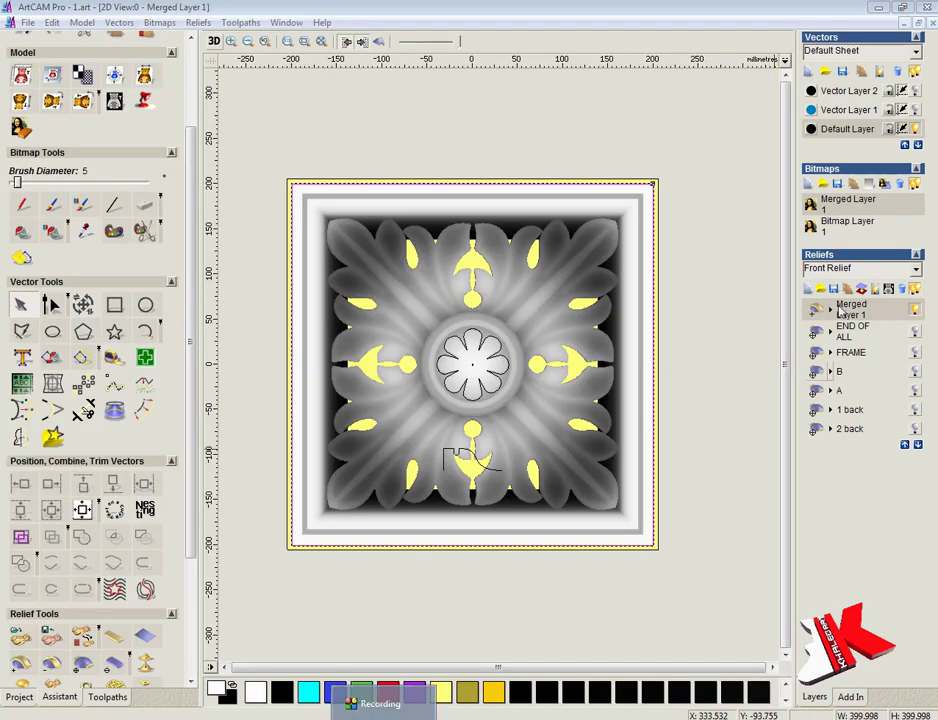
drag(702, 255, 703, 343)
click(598, 325)
click(626, 525)
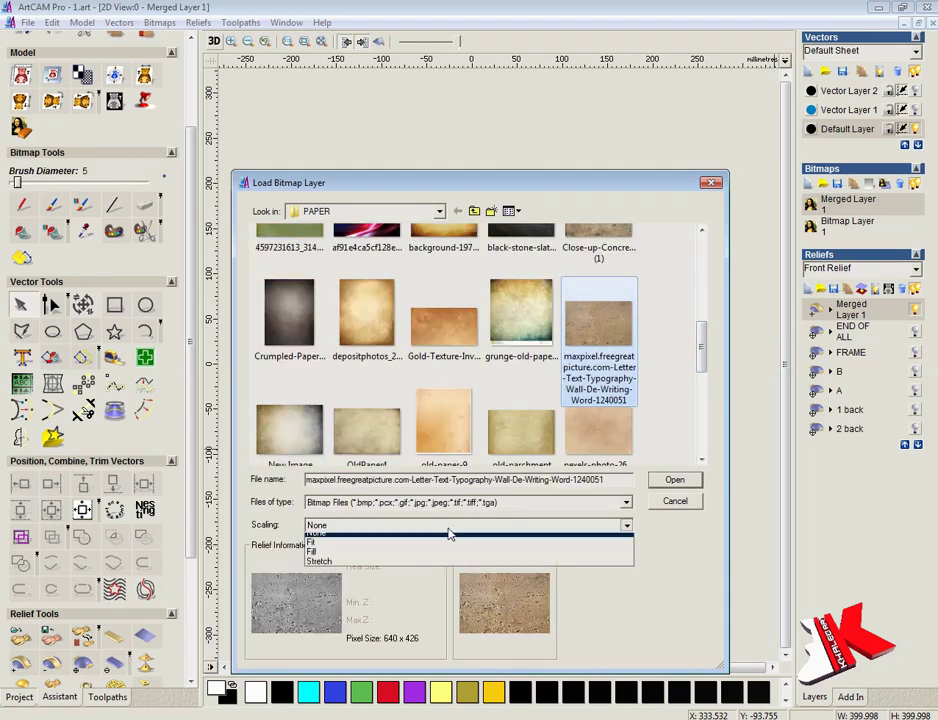
click(460, 558)
click(675, 480)
key(F3)
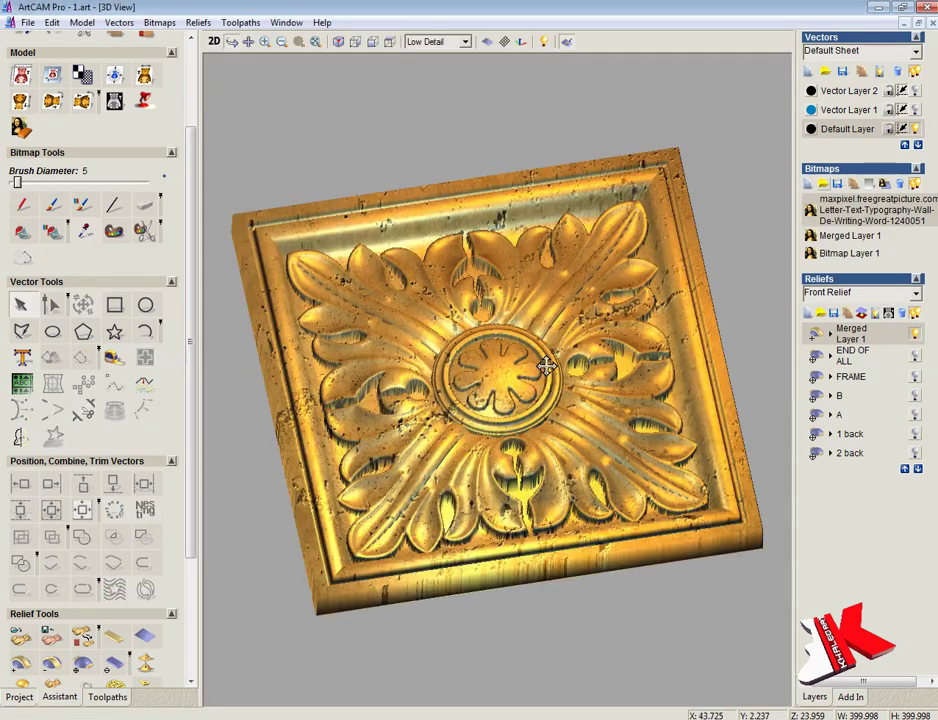
drag(601, 298, 484, 488)
Delete the two spare vector layers and fade the stone bitmap's contrast
key(F2)
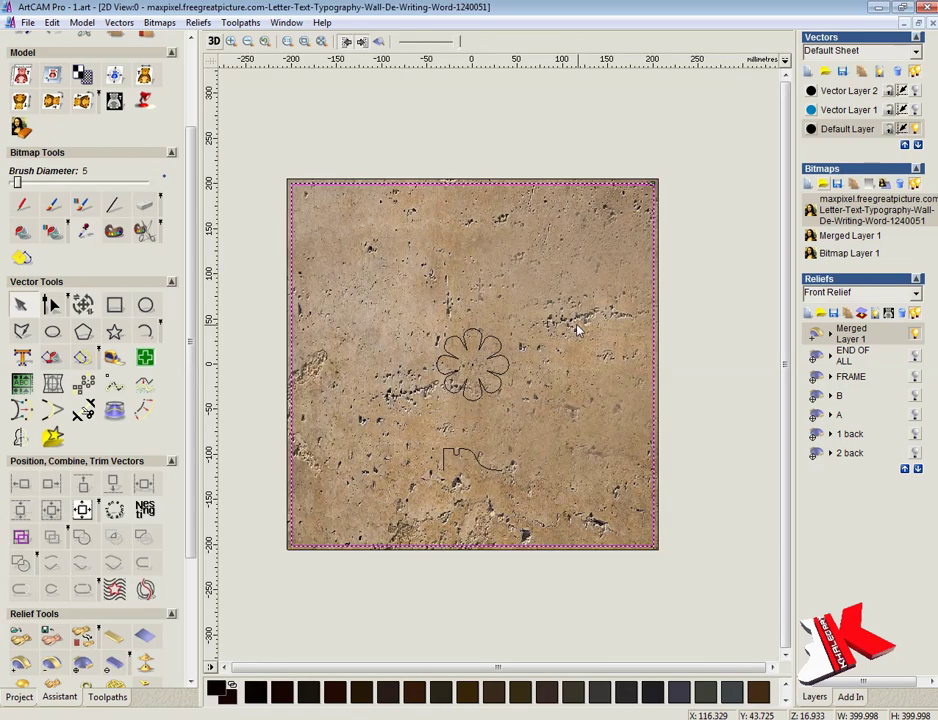
click(914, 109)
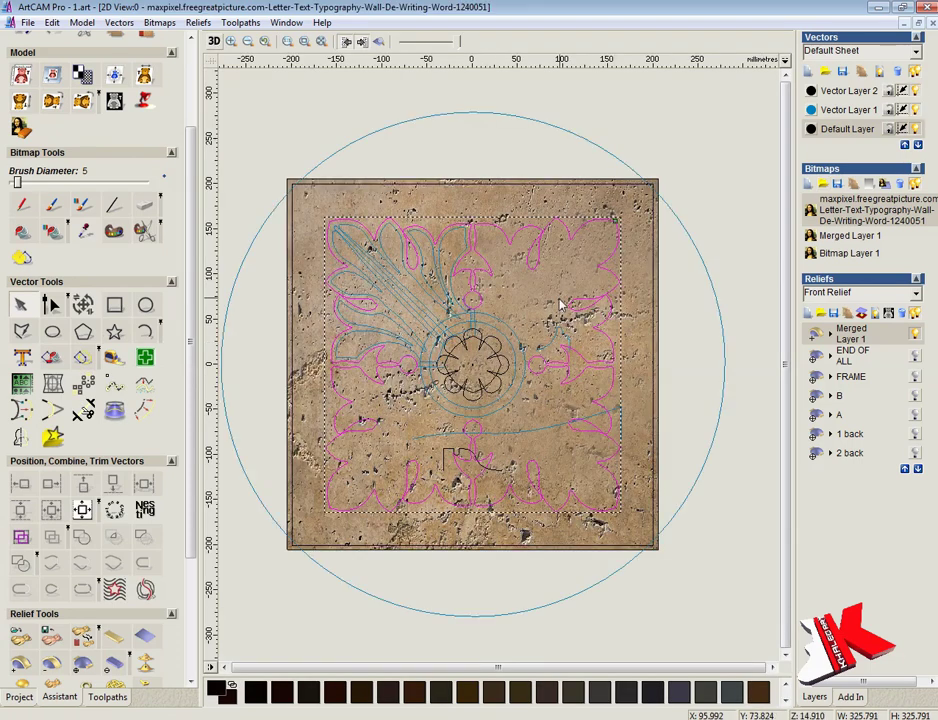
click(897, 71)
click(454, 398)
click(897, 71)
click(454, 398)
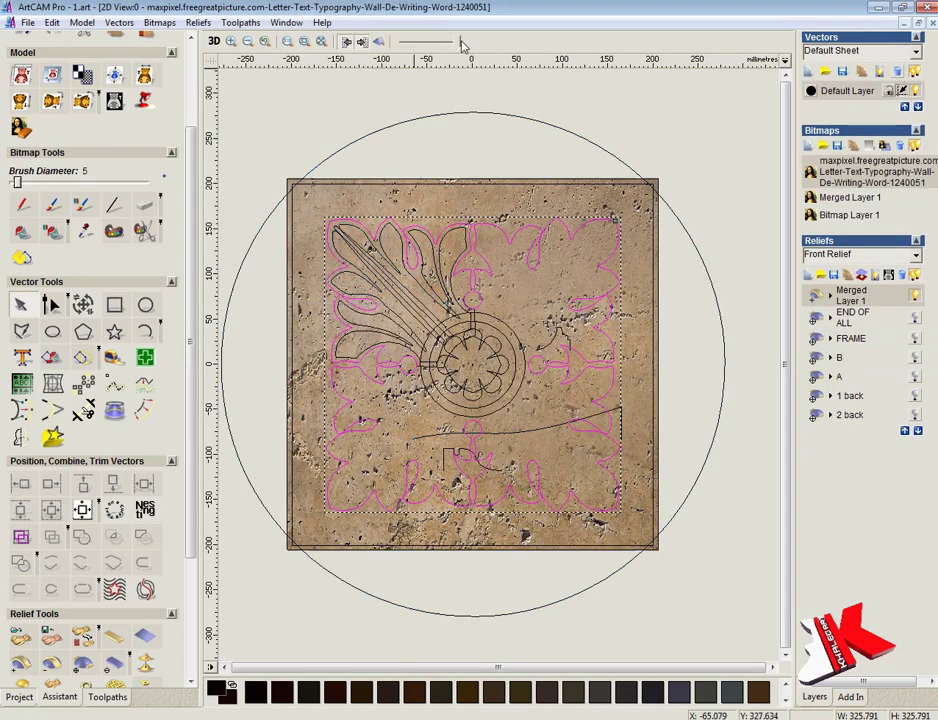
drag(459, 41, 407, 45)
click(613, 259)
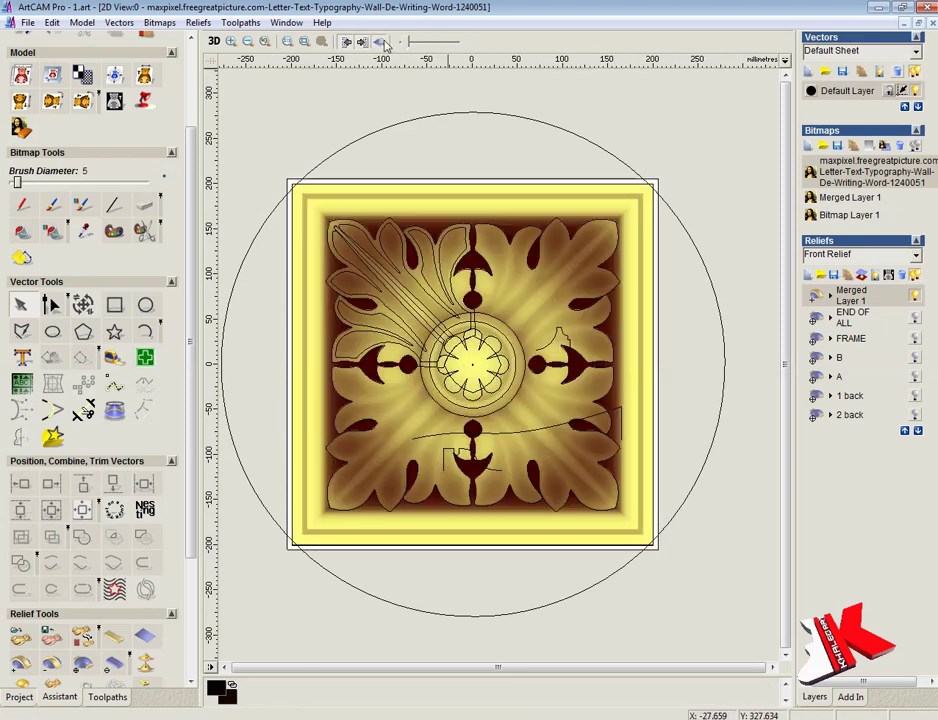
Offset the circle around the central rosette inward by 1 mm
scroll(523, 356, up, 2)
scroll(414, 201, up, 2)
click(399, 384)
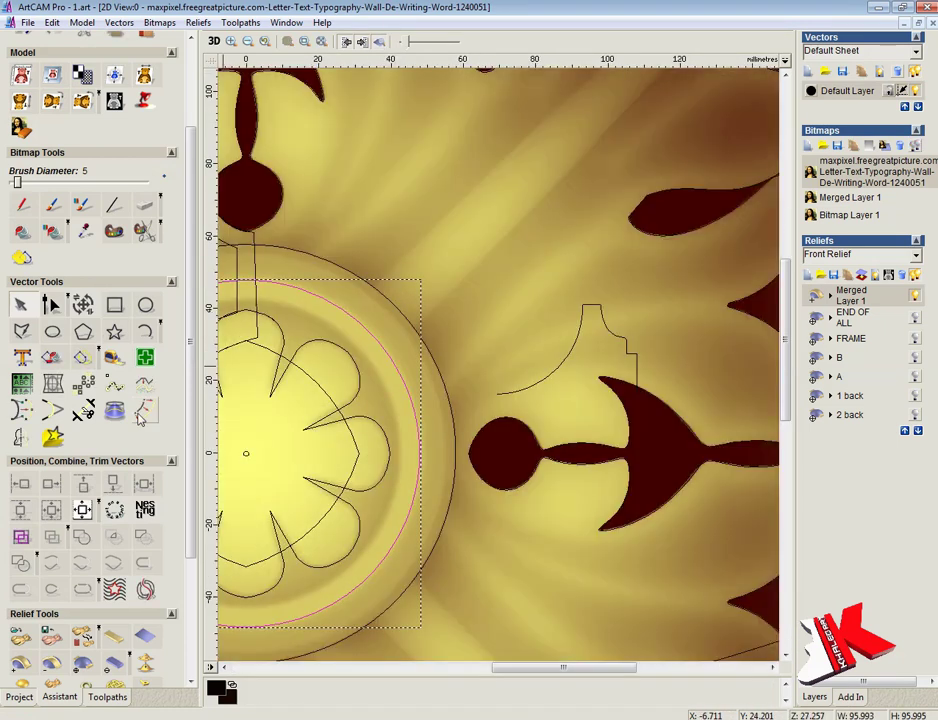
click(114, 510)
click(93, 423)
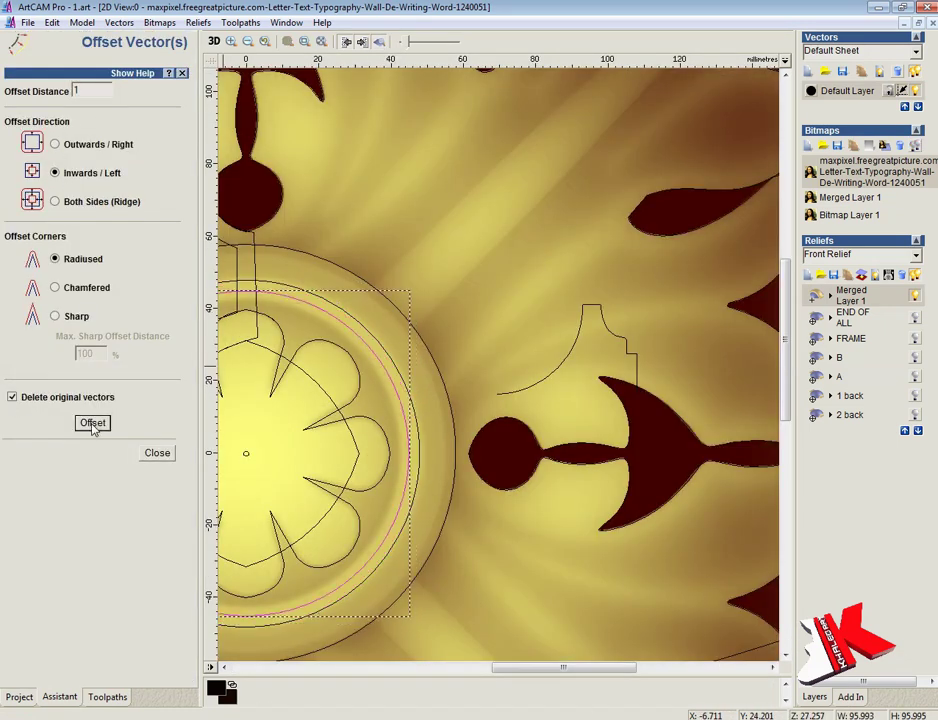
Offset the square frame border inward by 8 mm, then add 1 mm and 0.5 mm offsets
shift+click(384, 438)
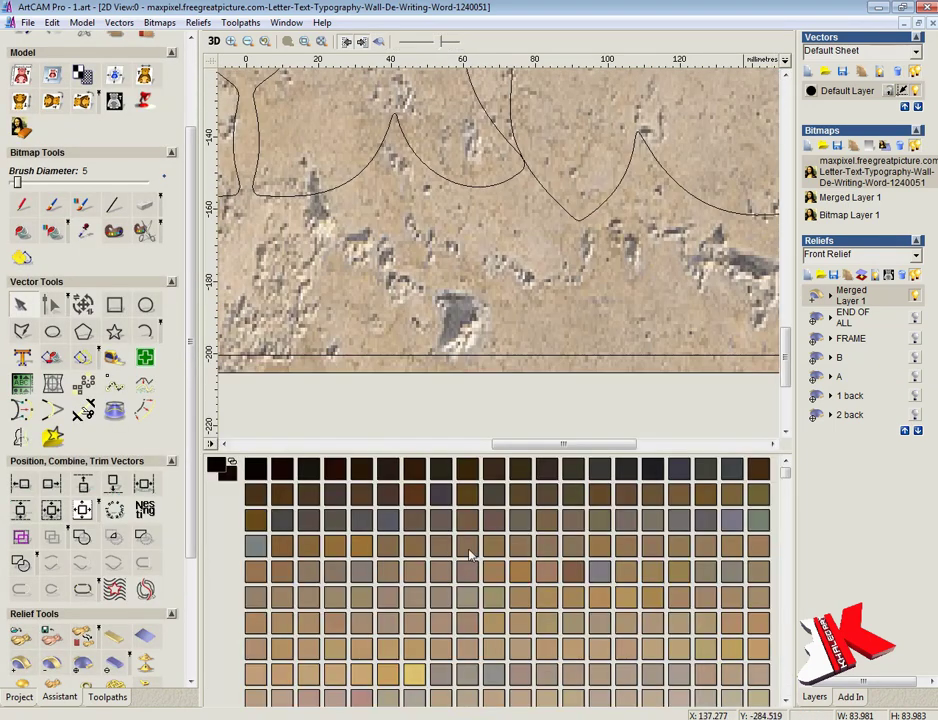
click(330, 43)
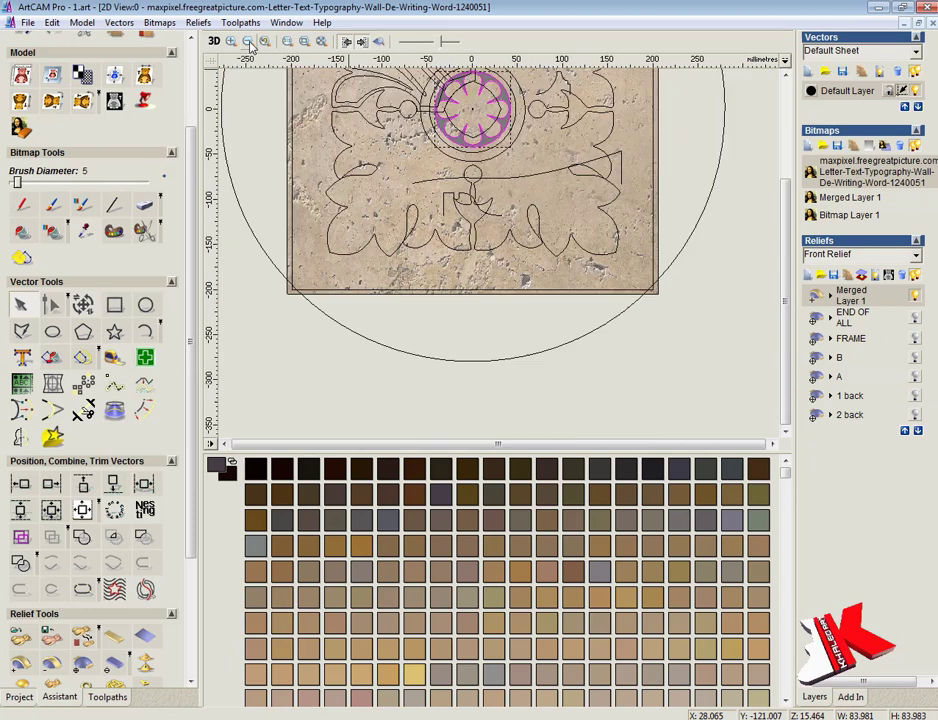
scroll(647, 211, up, 3)
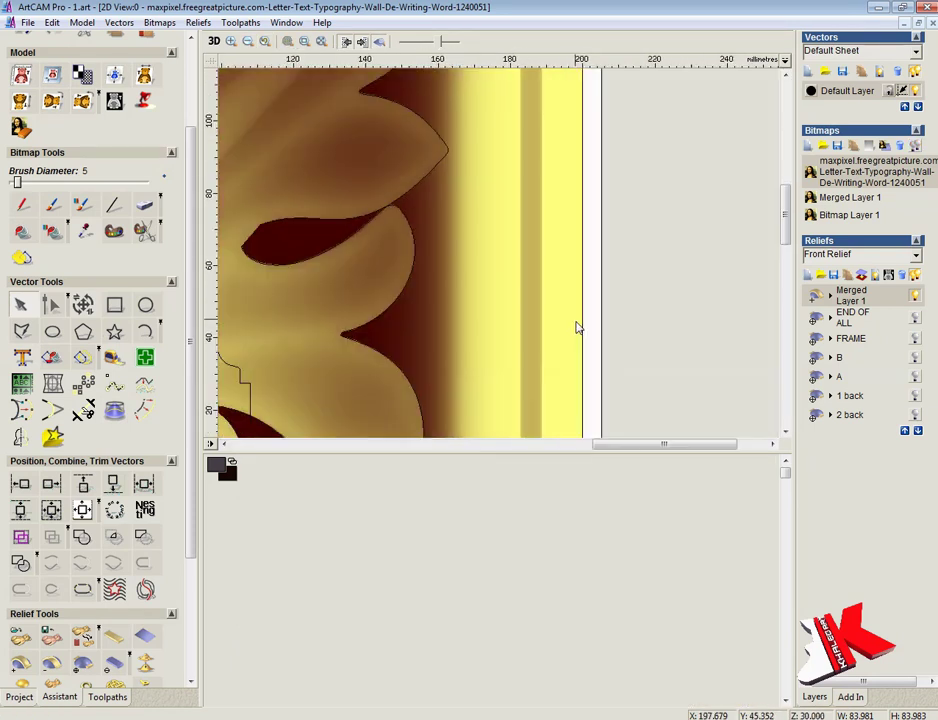
key(o)
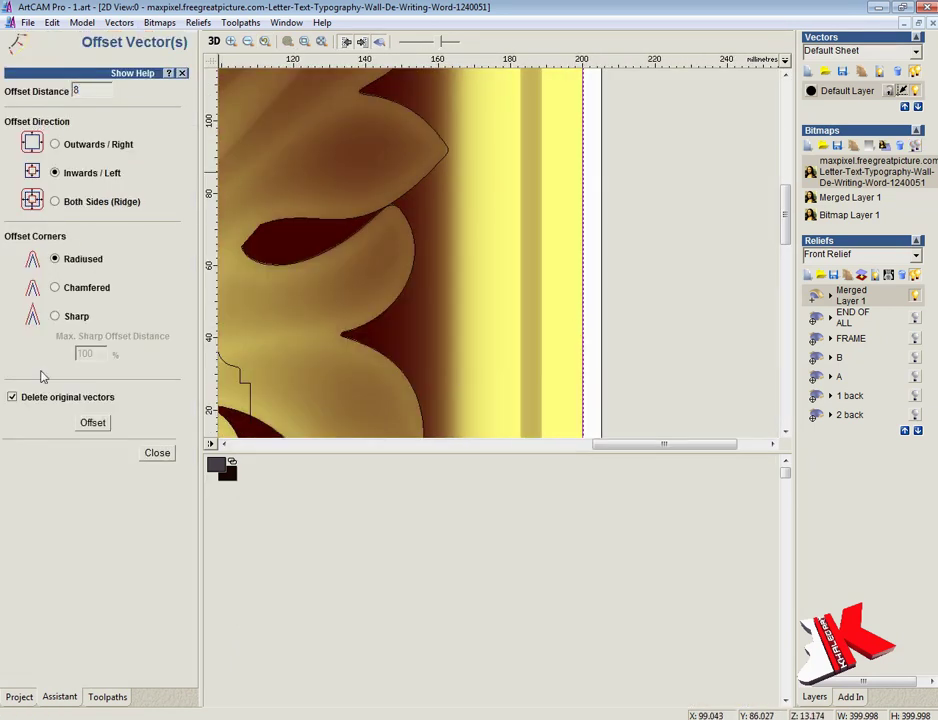
click(90, 424)
text(1)
click(12, 397)
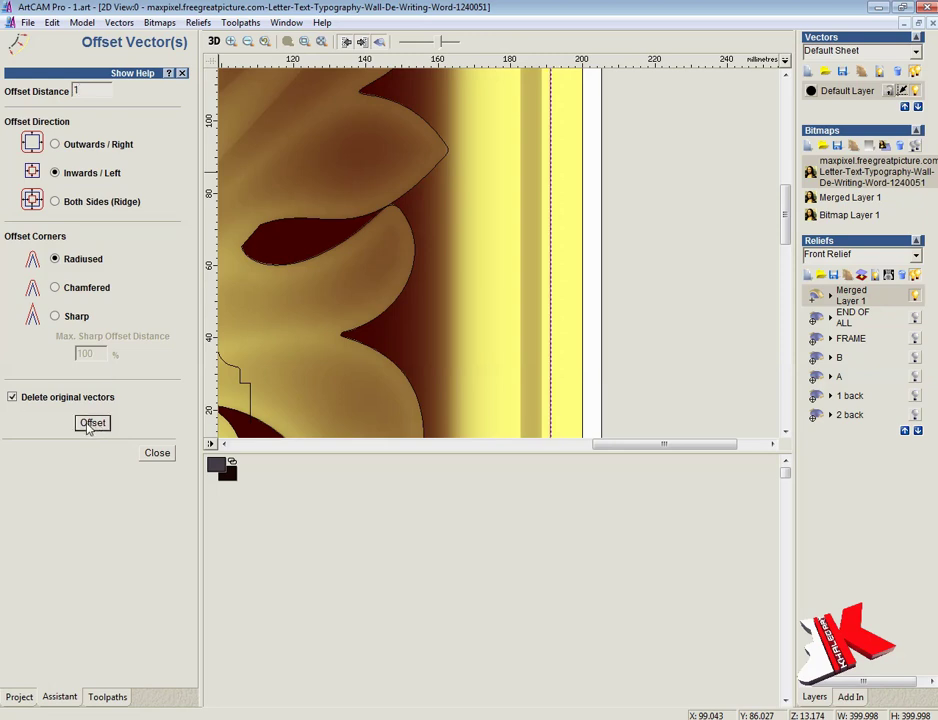
click(92, 423)
text(5)
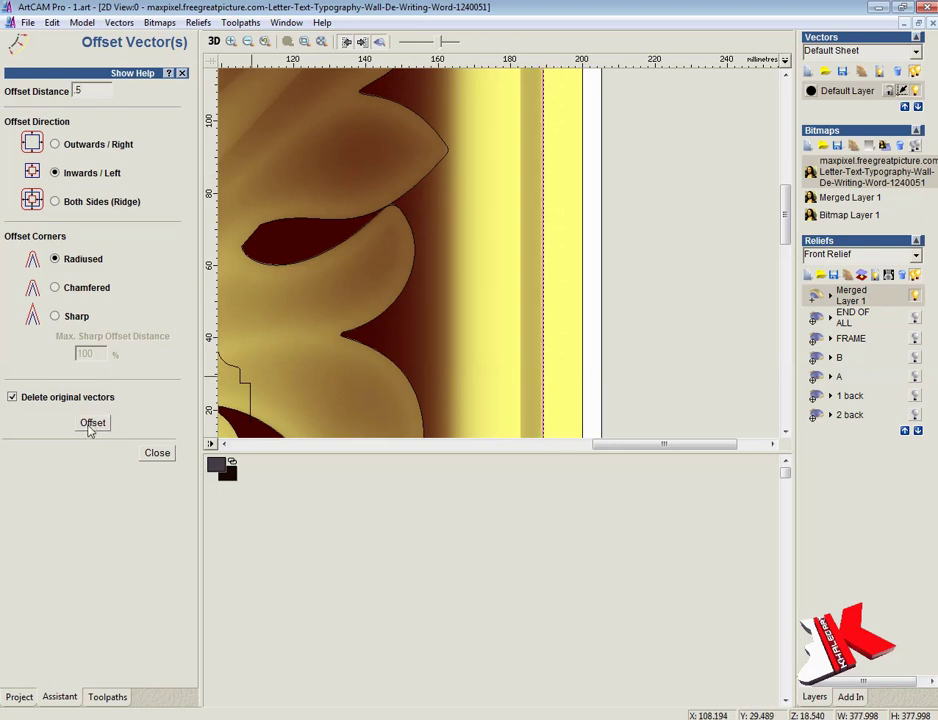
click(90, 425)
text(2)
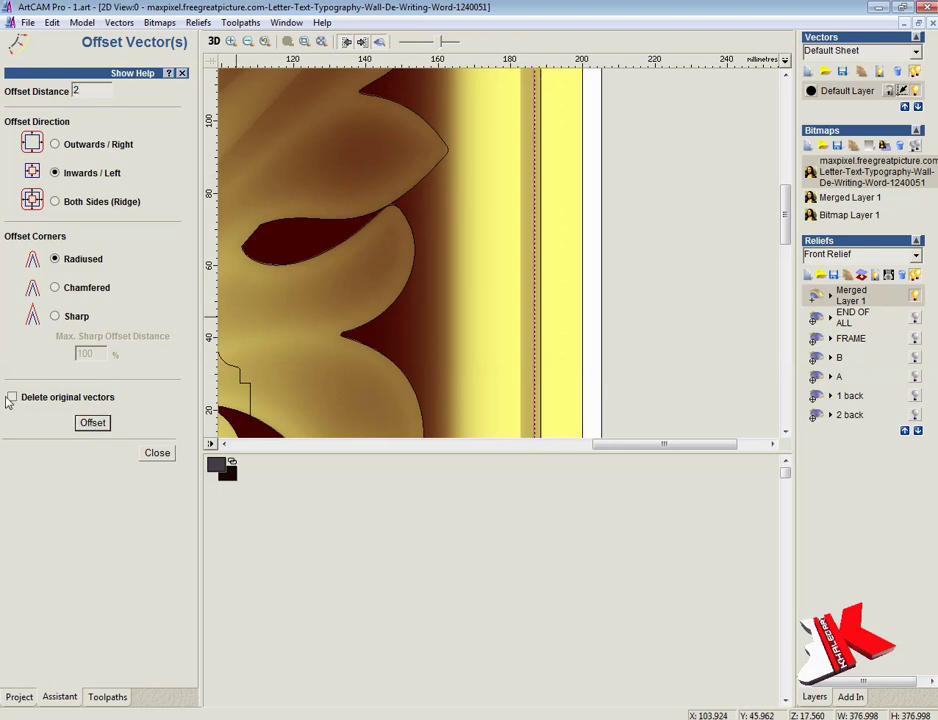
Add a 2 mm inward offset line, keeping the original vectors, and preview it in 3D
click(12, 397)
click(92, 423)
key(Escape)
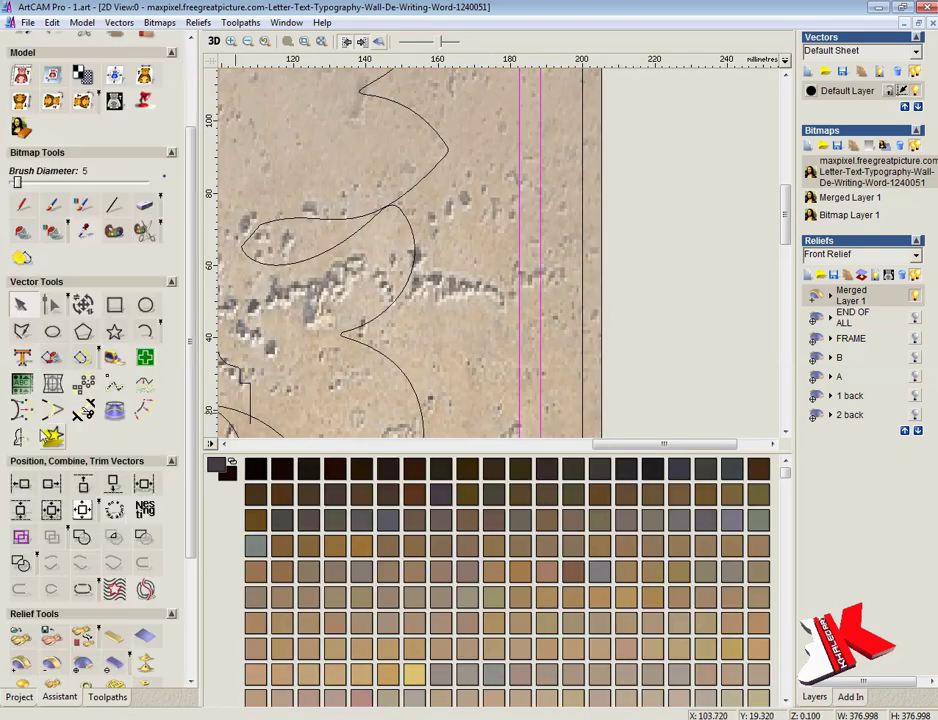
key(F3)
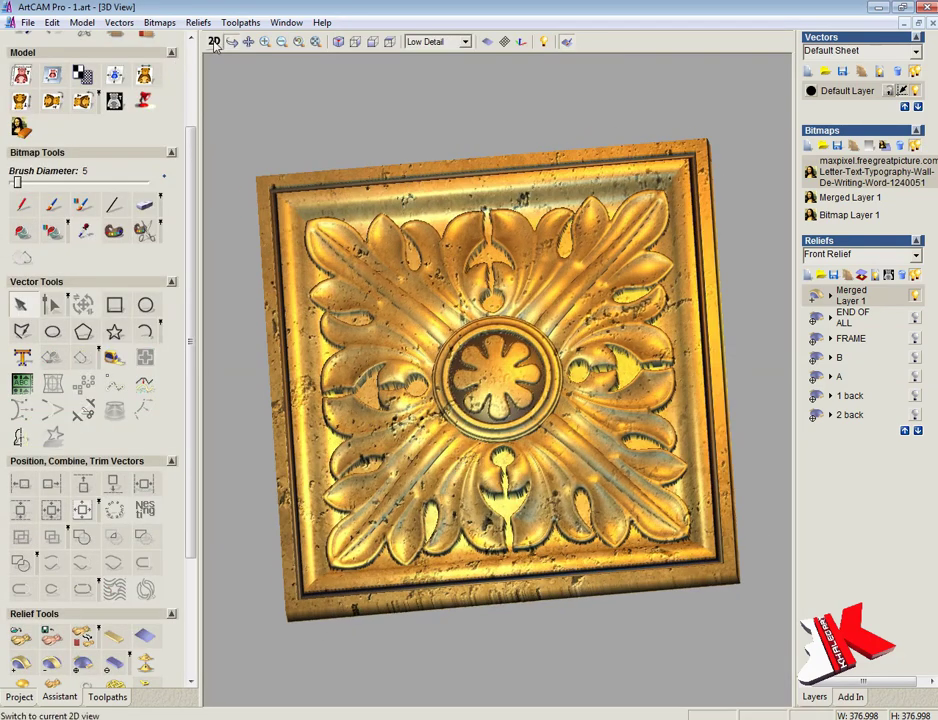
click(213, 41)
Add a 10 mm inward border offset plus a 1 mm offset of it, then view in 3D
scroll(604, 180, up, 3)
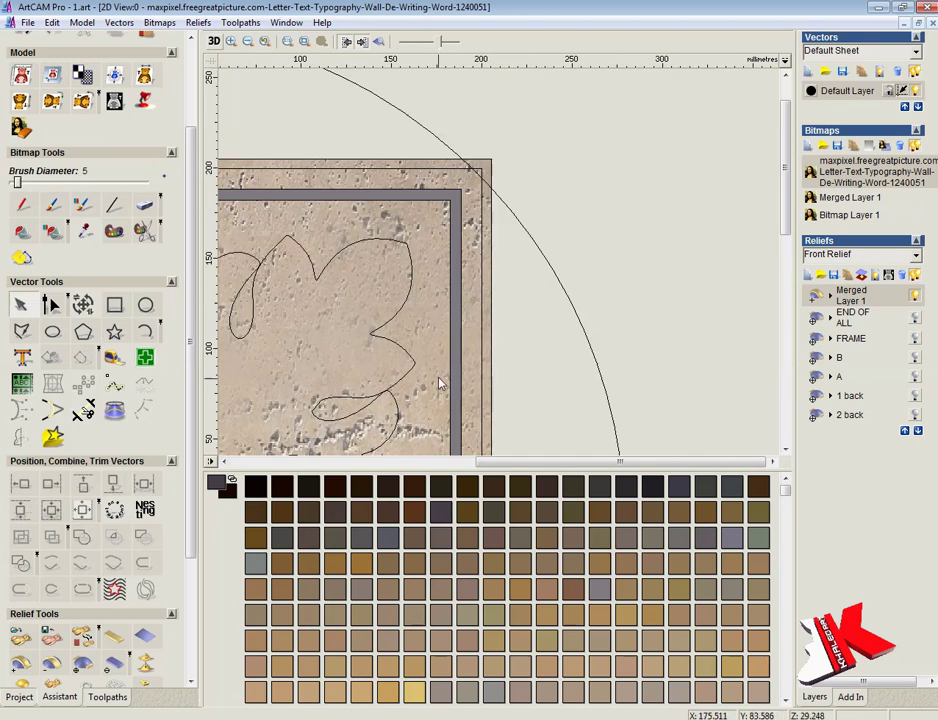
scroll(509, 253, up, 2)
click(144, 410)
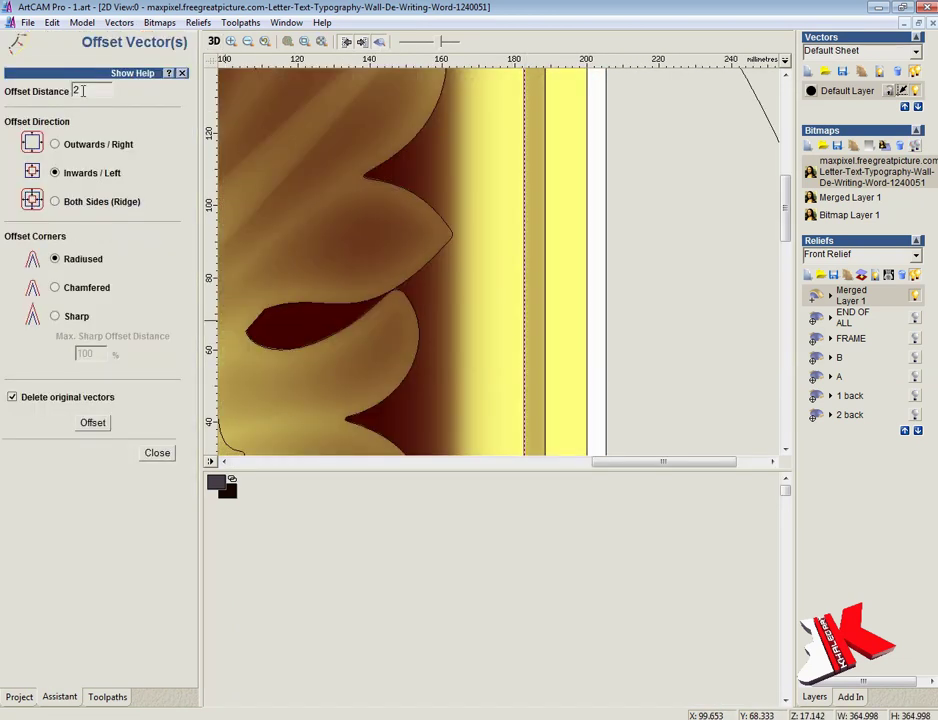
click(87, 396)
click(93, 423)
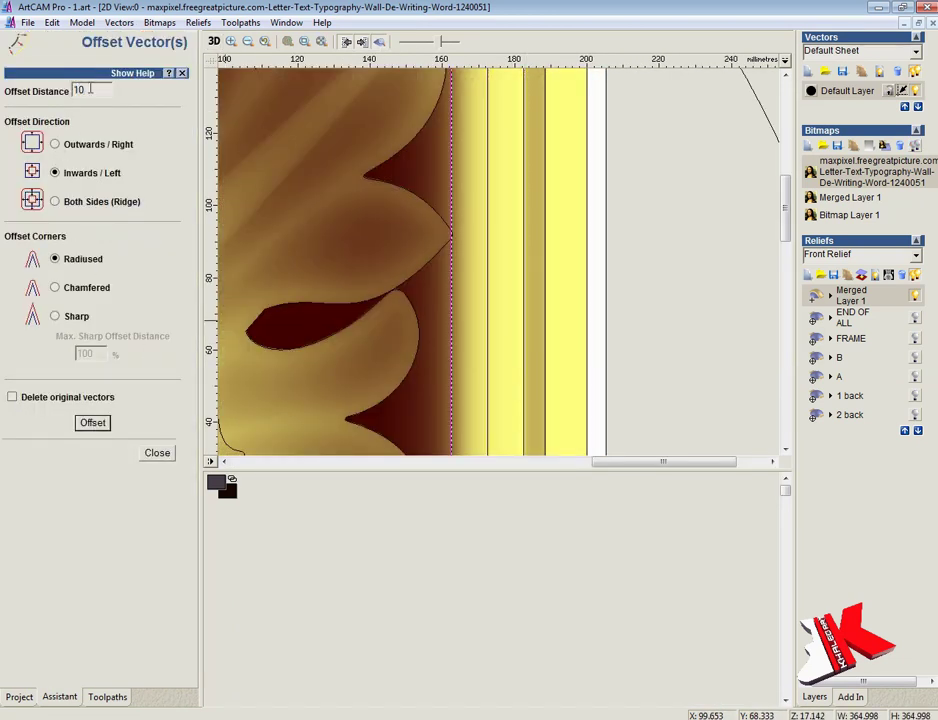
click(93, 423)
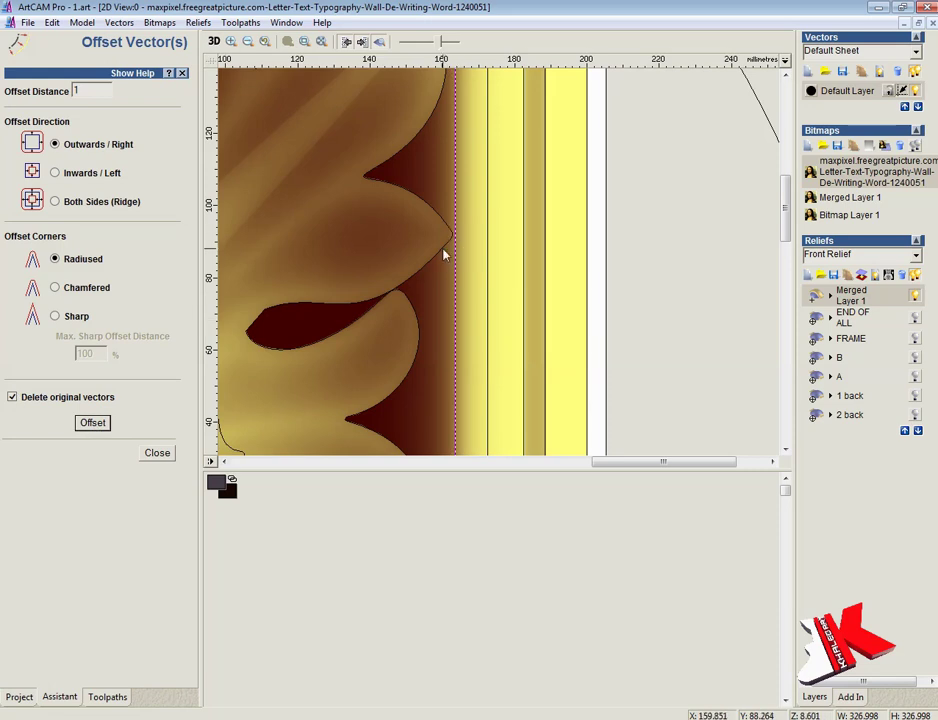
click(346, 41)
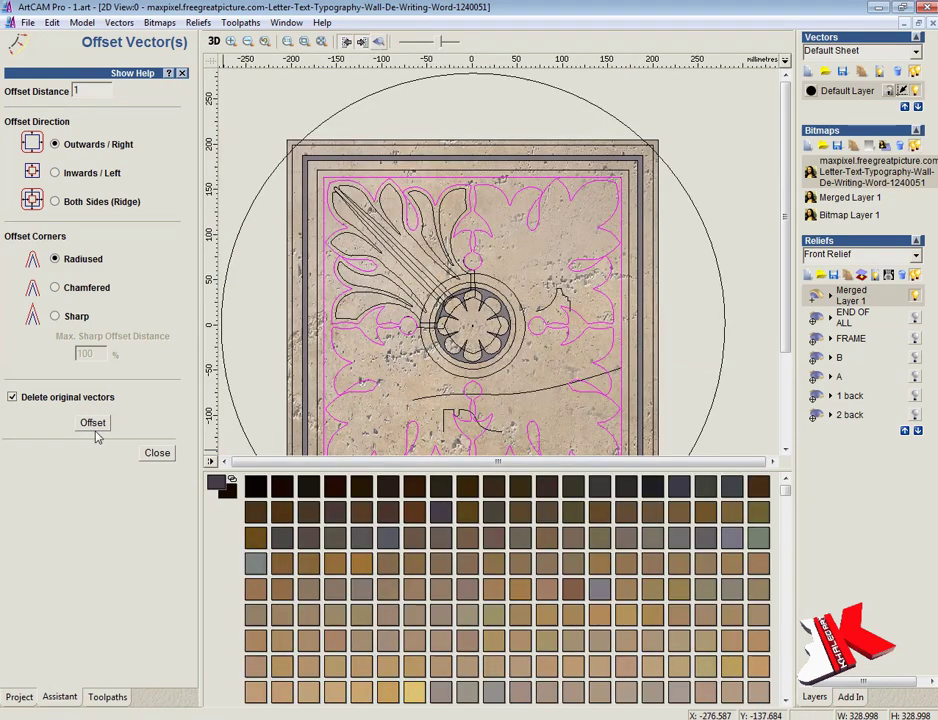
click(157, 452)
click(213, 41)
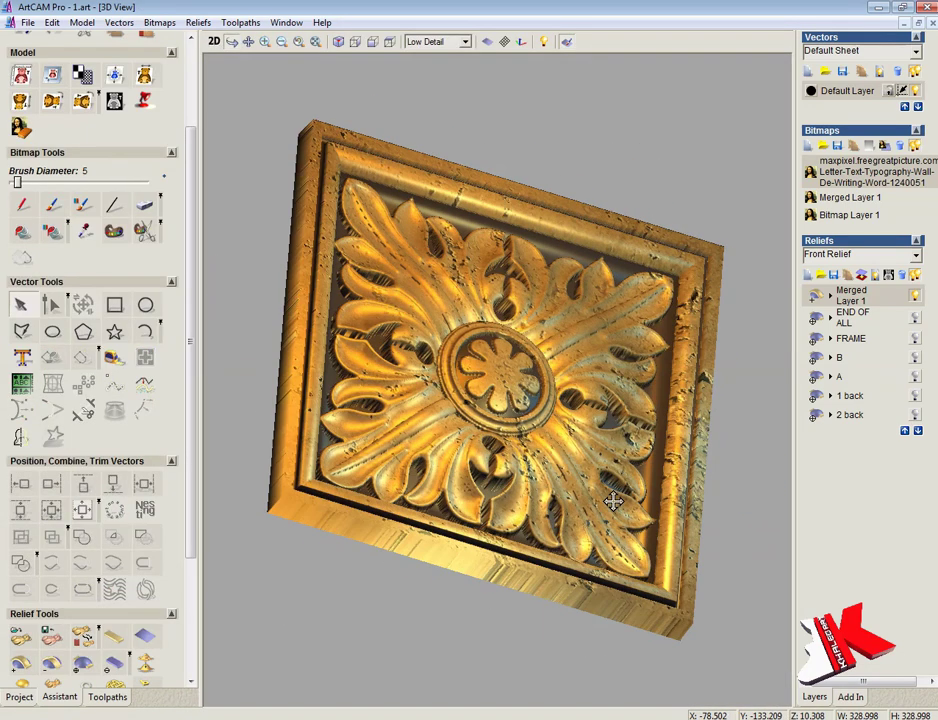
Raise the stone bitmap's contrast and paint the design's recessed areas dark
mouse_move(613, 502)
mouse_down()
mouse_move(327, 86)
mouse_move(530, 329)
mouse_move(239, 86)
mouse_move(576, 208)
mouse_move(222, 46)
mouse_up()
click(213, 41)
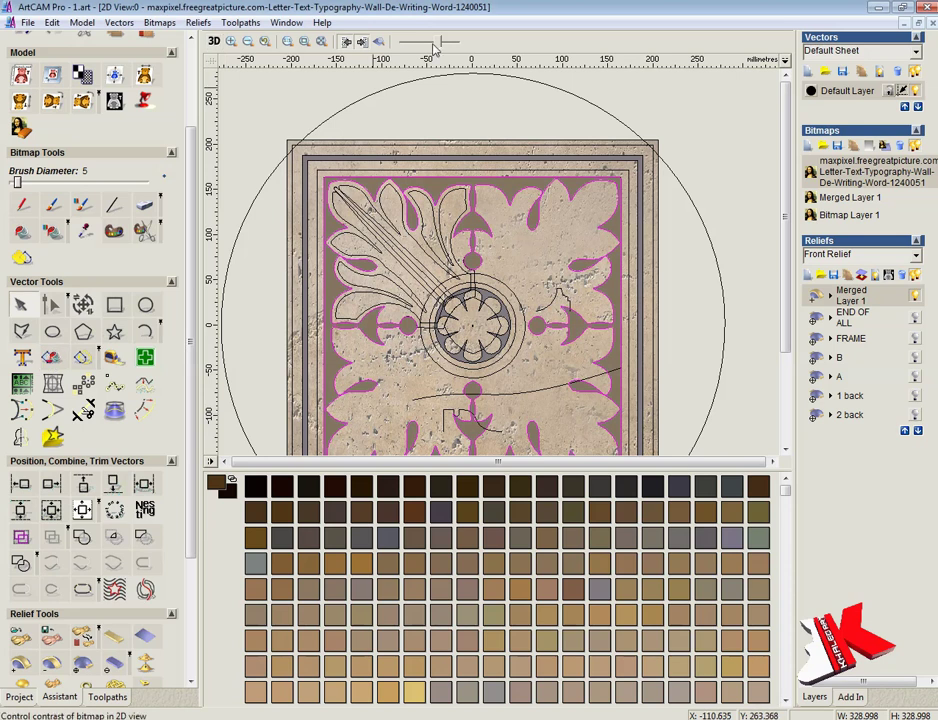
drag(434, 47, 461, 42)
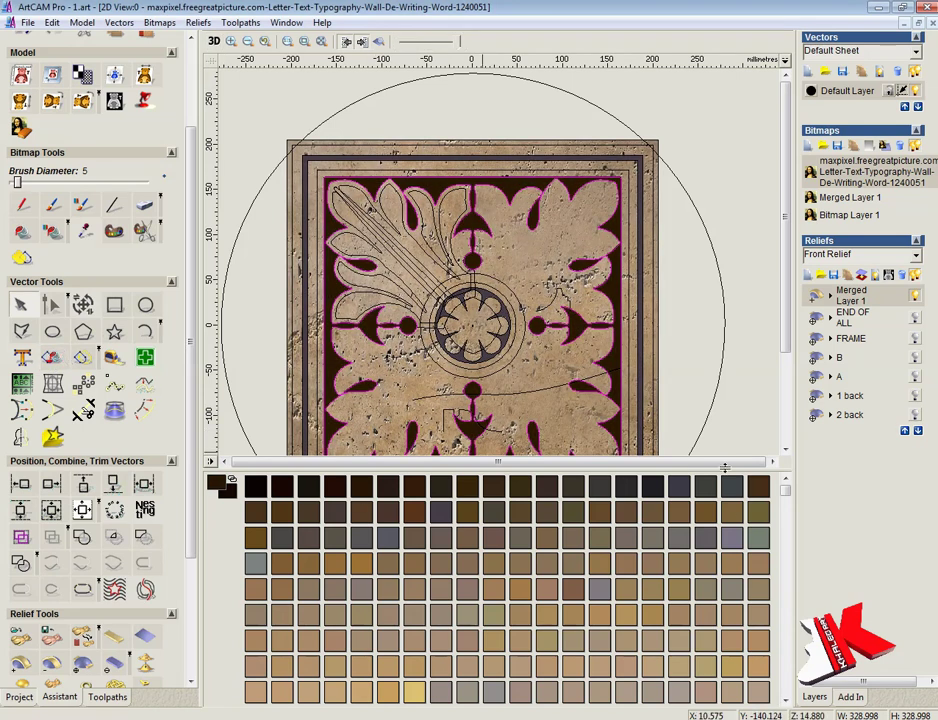
drag(724, 467, 724, 676)
click(21, 231)
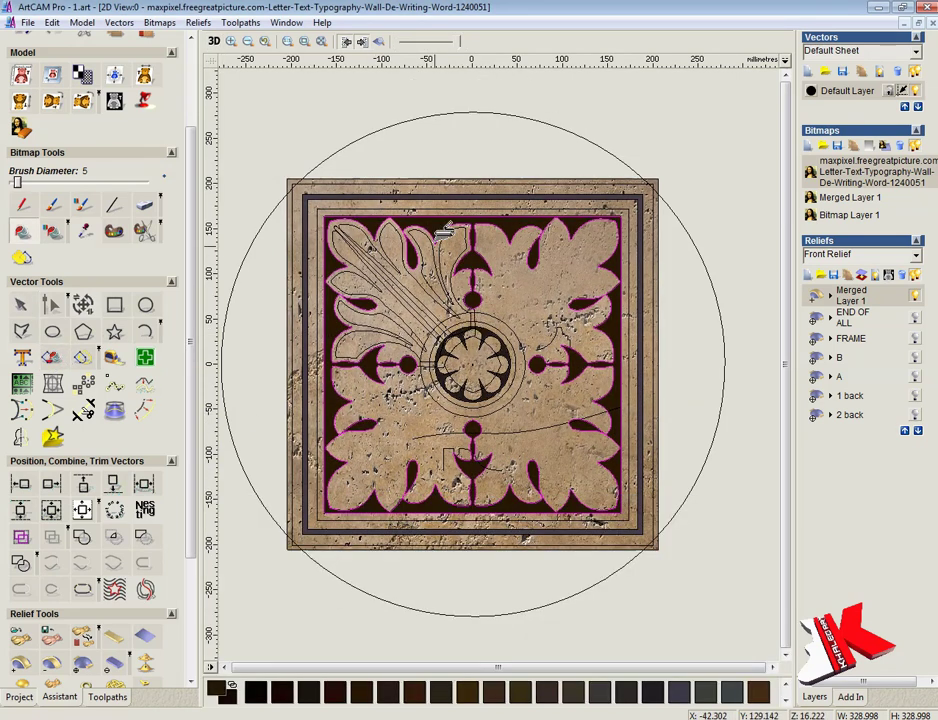
click(433, 187)
Inspect the relief in 3D from top-down, isometric and tilted angles
key(F3)
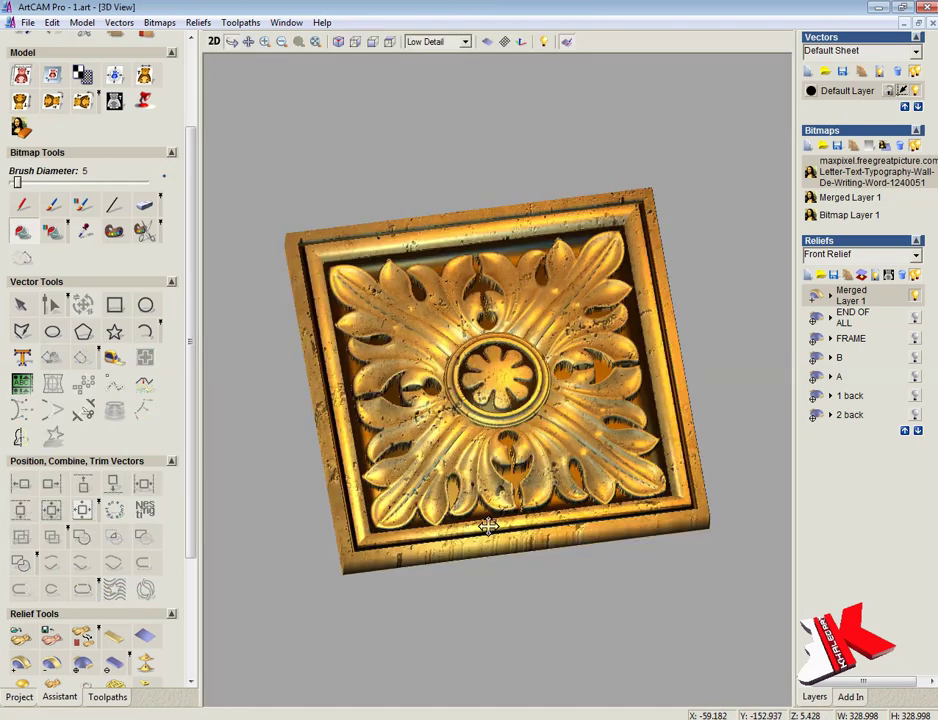
mouse_move(488, 523)
mouse_down()
mouse_move(540, 477)
mouse_move(420, 477)
mouse_up()
click(338, 41)
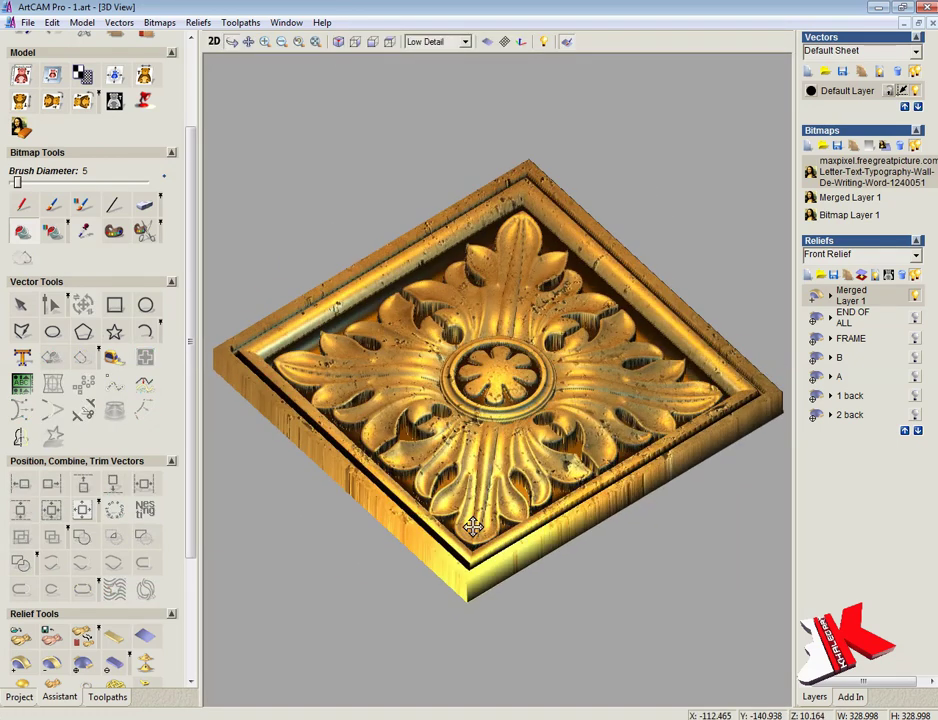
drag(560, 470, 724, 566)
click(338, 41)
drag(372, 199, 452, 628)
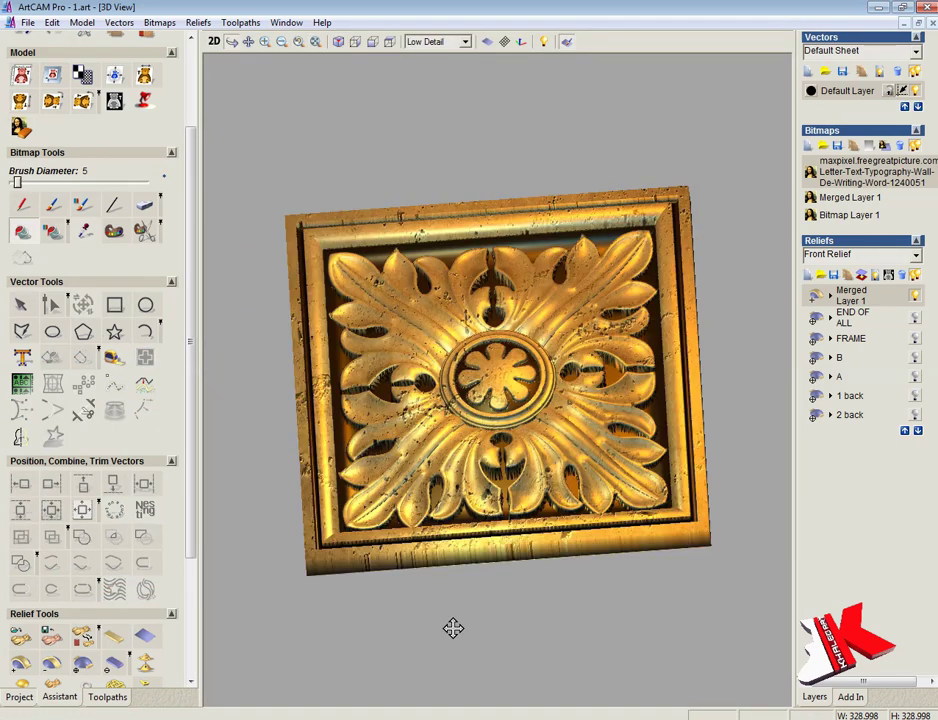
click(389, 41)
mouse_move(621, 355)
mouse_down()
mouse_move(783, 379)
mouse_move(628, 665)
mouse_up()
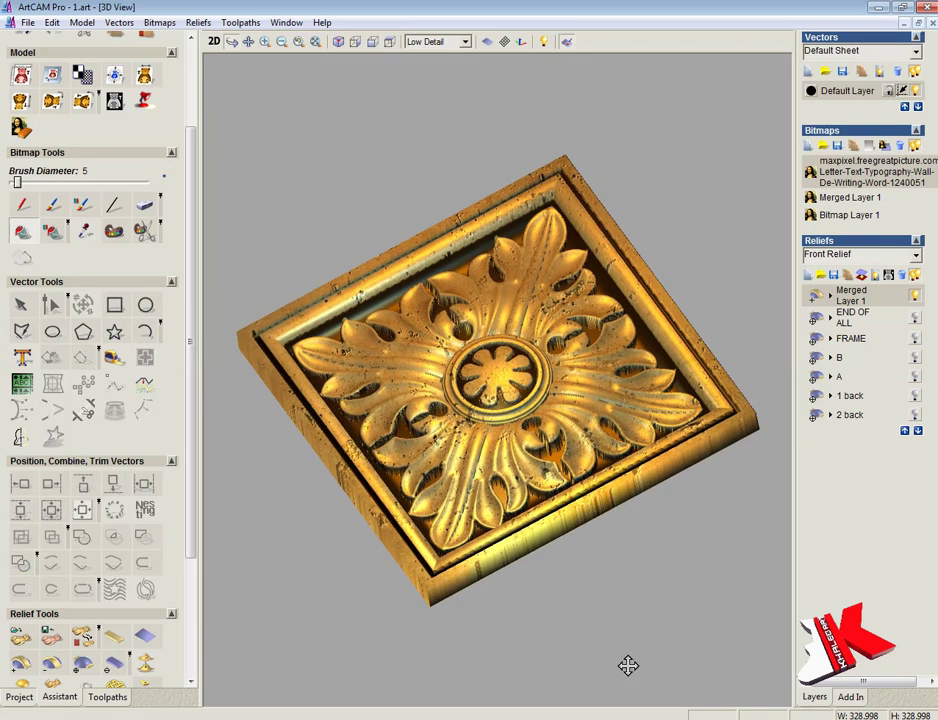
scroll(197, 655, down, 3)
Scale up the relief height, check it from several angles, then return to 2D
click(19, 460)
click(536, 452)
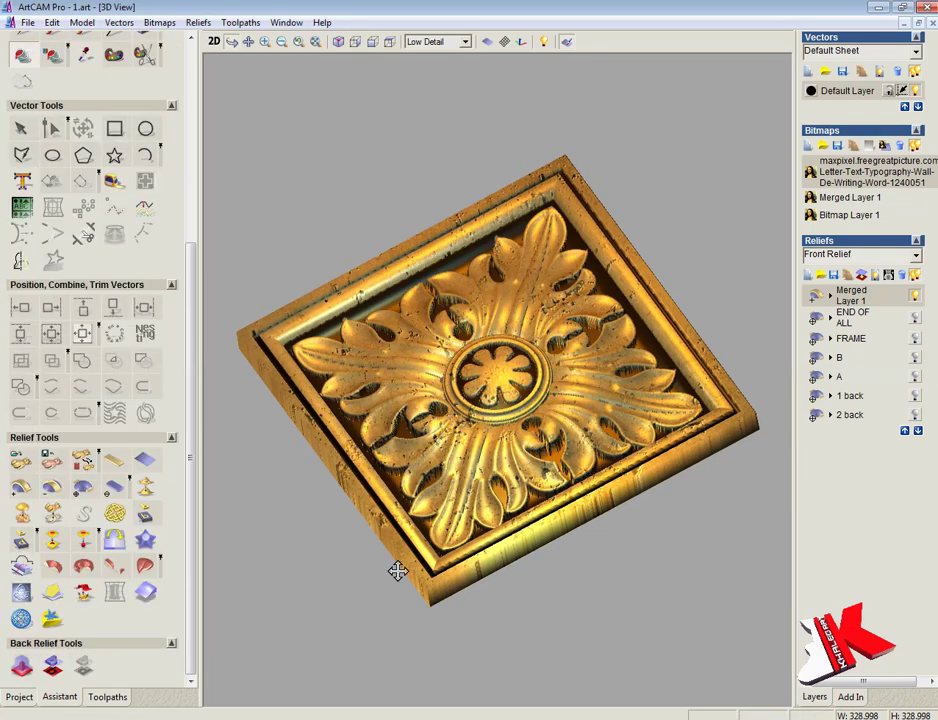
mouse_move(398, 570)
mouse_down()
mouse_move(561, 335)
mouse_move(540, 389)
mouse_up()
scroll(466, 308, up, 3)
mouse_move(466, 308)
mouse_down()
mouse_move(520, 370)
mouse_move(582, 356)
mouse_move(303, 480)
mouse_move(227, 189)
mouse_up()
click(213, 41)
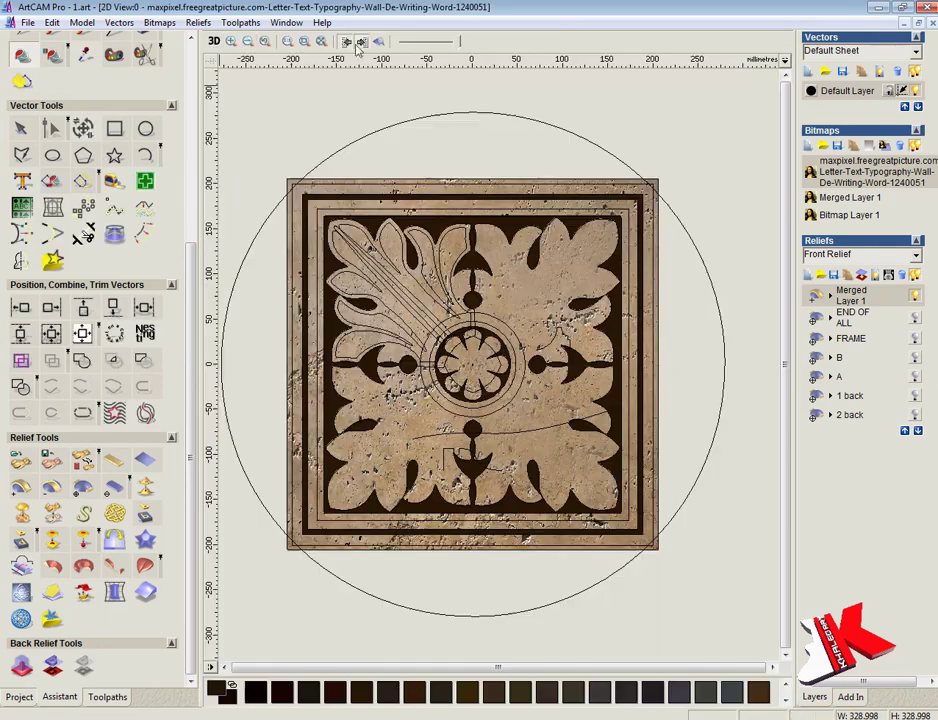